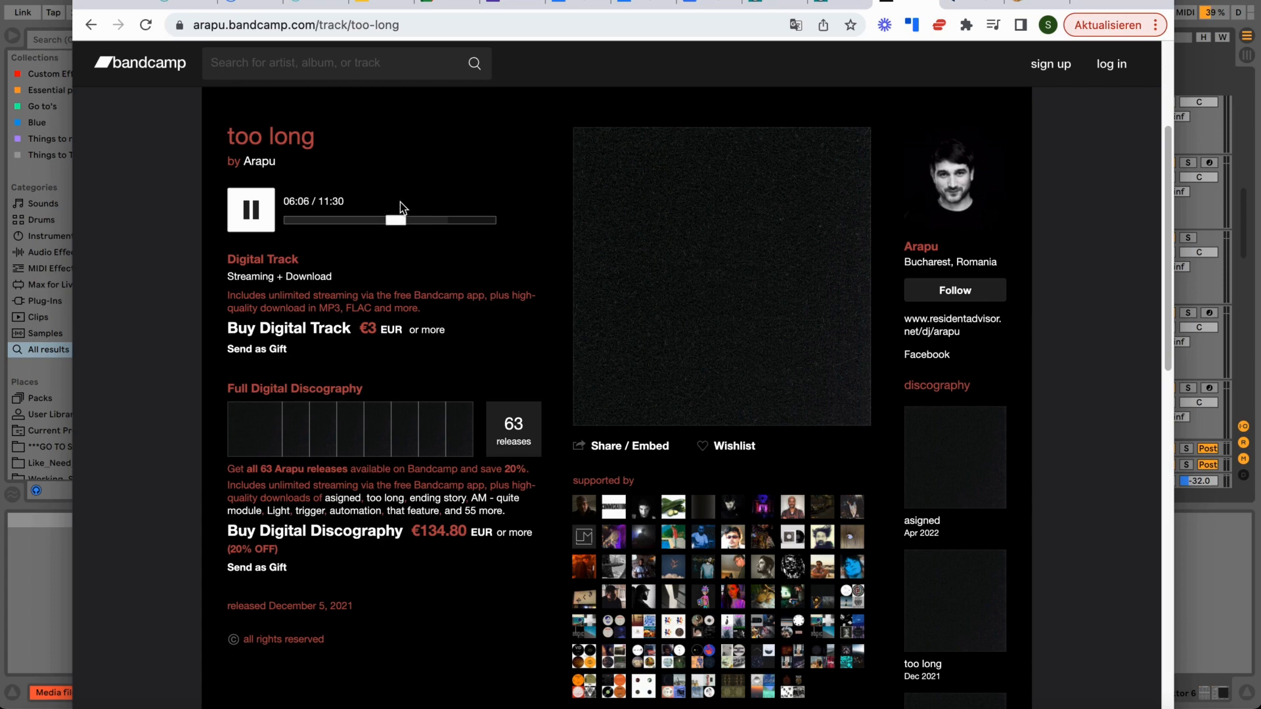
- Listen further into the Bandcamp track "too long" by skipping ahead, pause it, and switch to Ableton Live
key(XF86AudioRaiseVolume)
key(XF86AudioRaiseVolume)
click(403, 221)
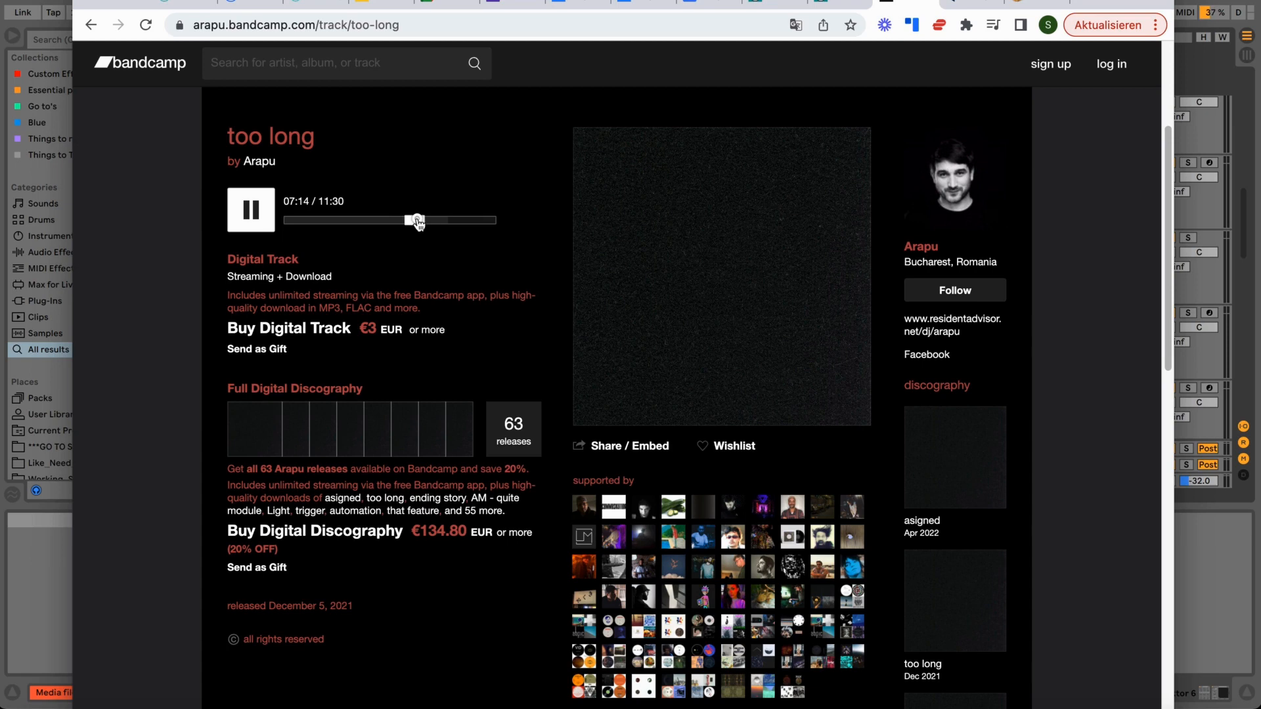
click(417, 224)
click(257, 210)
click(58, 560)
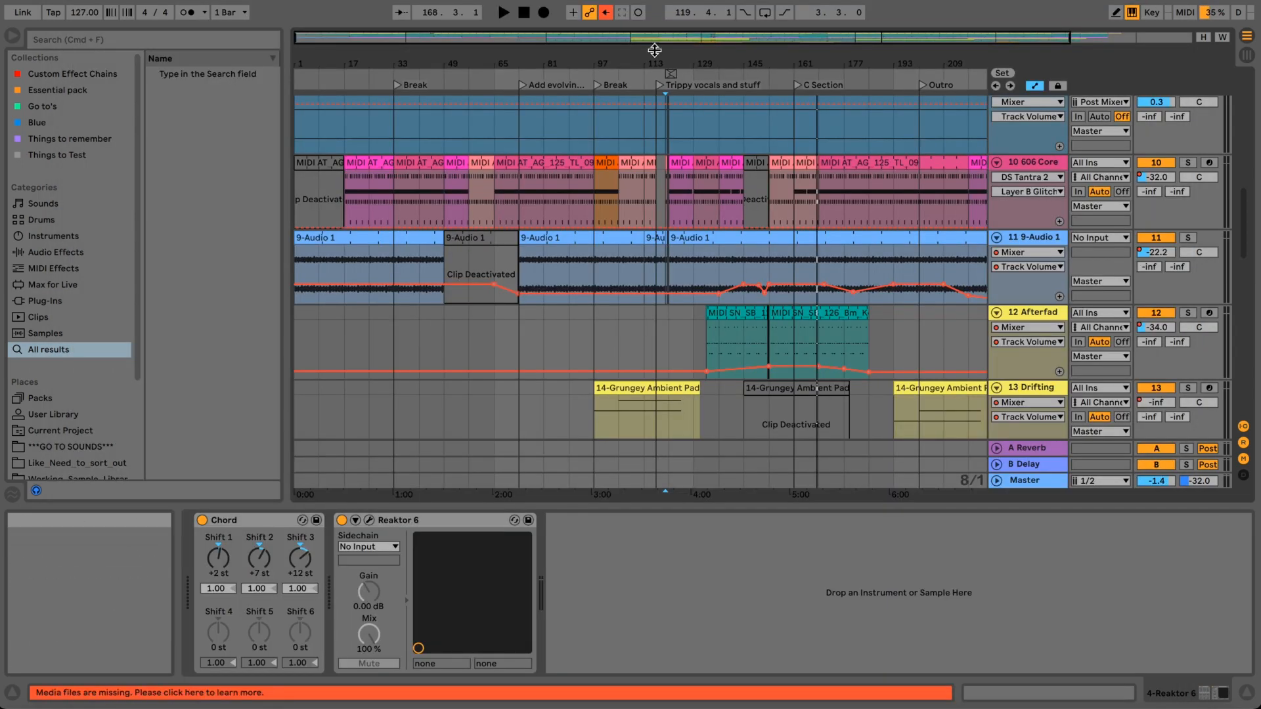
- Play the arrangement from just before the second Break marker and raise the system volume
click(579, 81)
key(XF86AudioRaiseVolume)
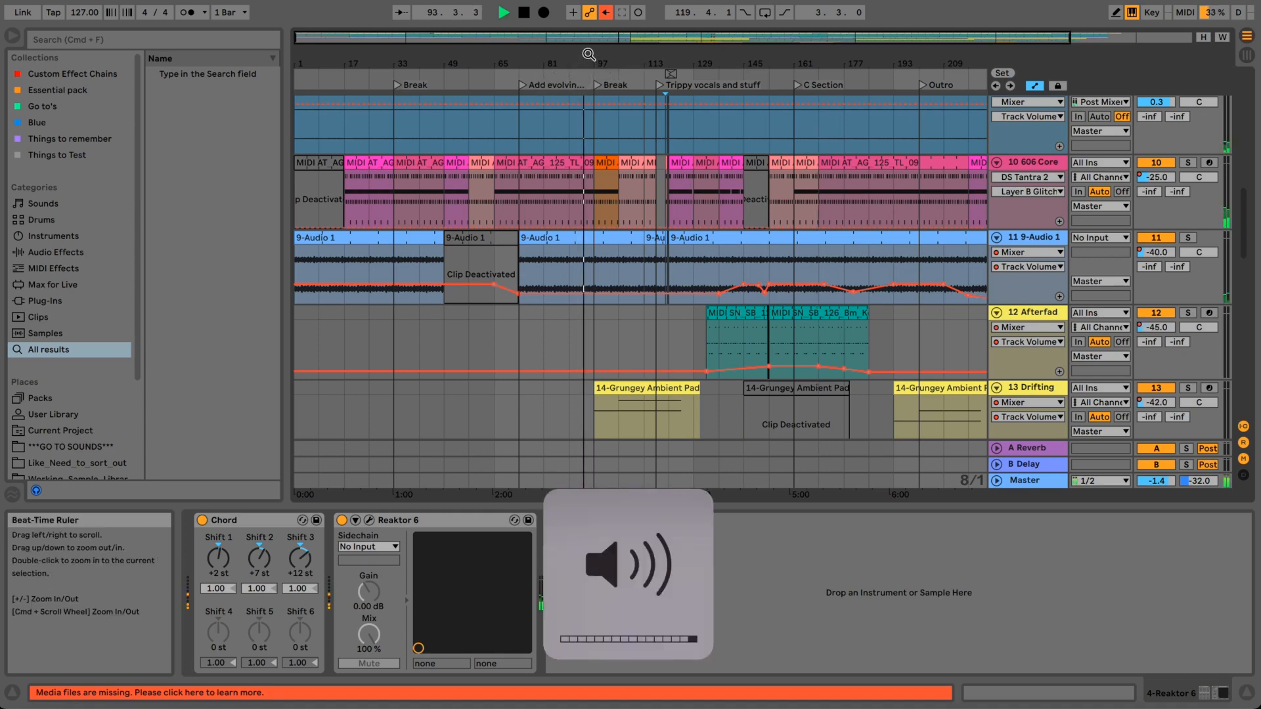
drag(594, 59, 573, 58)
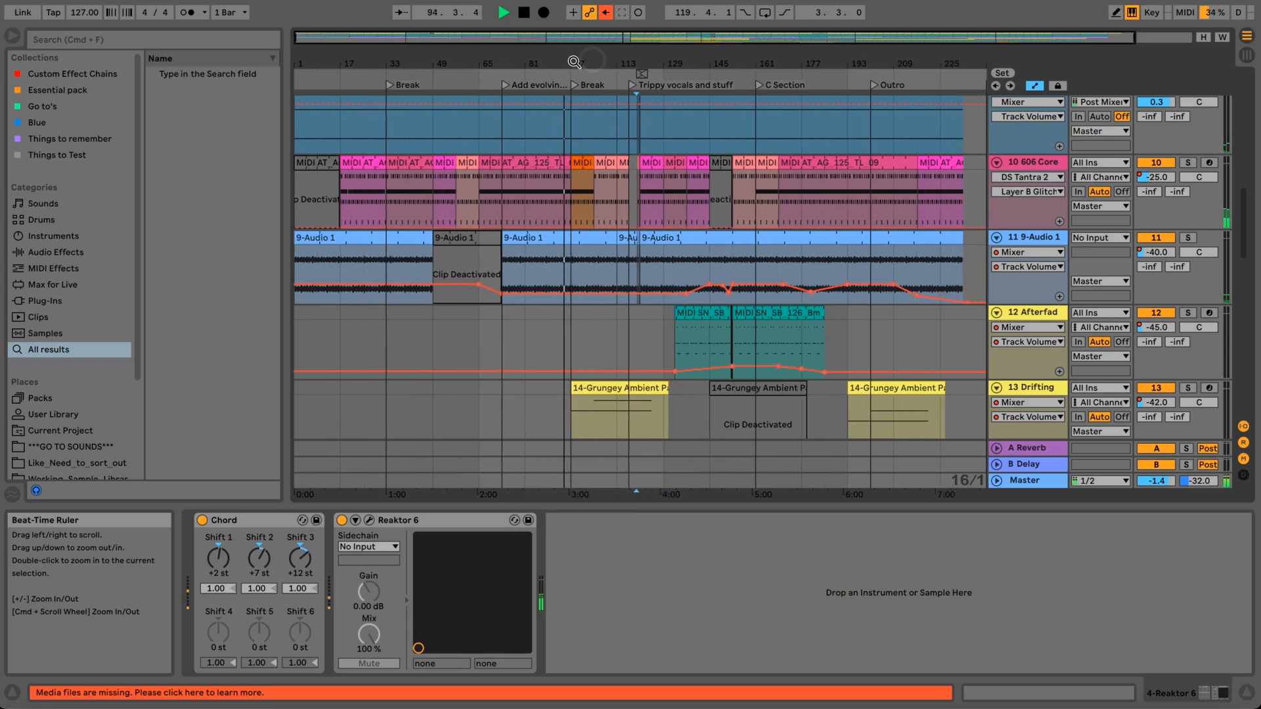
key(XF86AudioRaiseVolume)
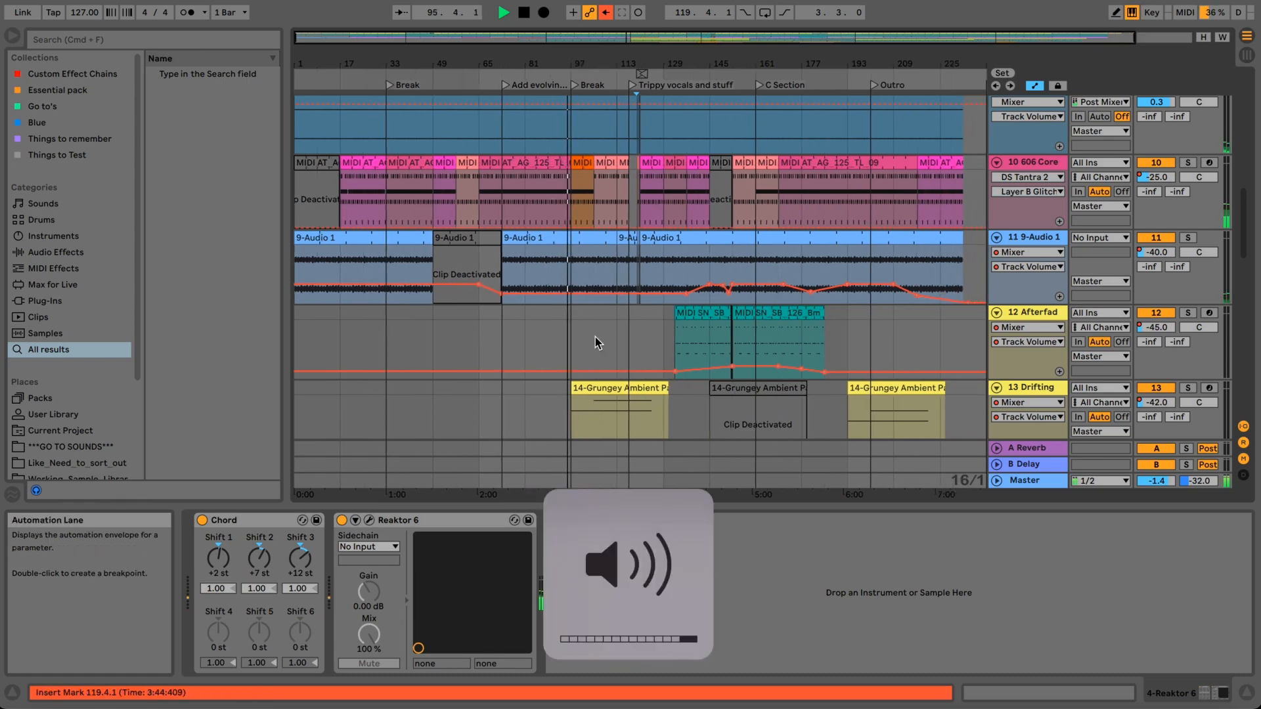
- Show the Master track's device chain and hide the browser to widen the arrangement
click(1038, 481)
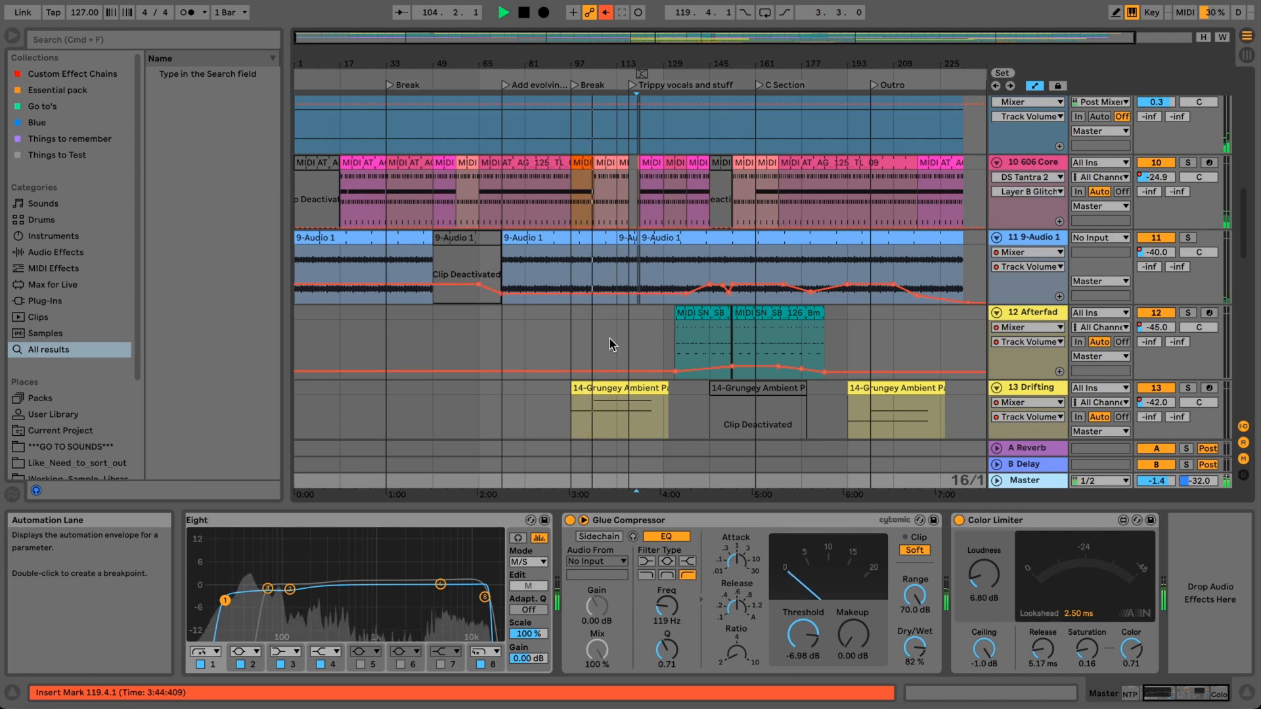
scroll(609, 338, down, 5)
scroll(610, 338, down, 10)
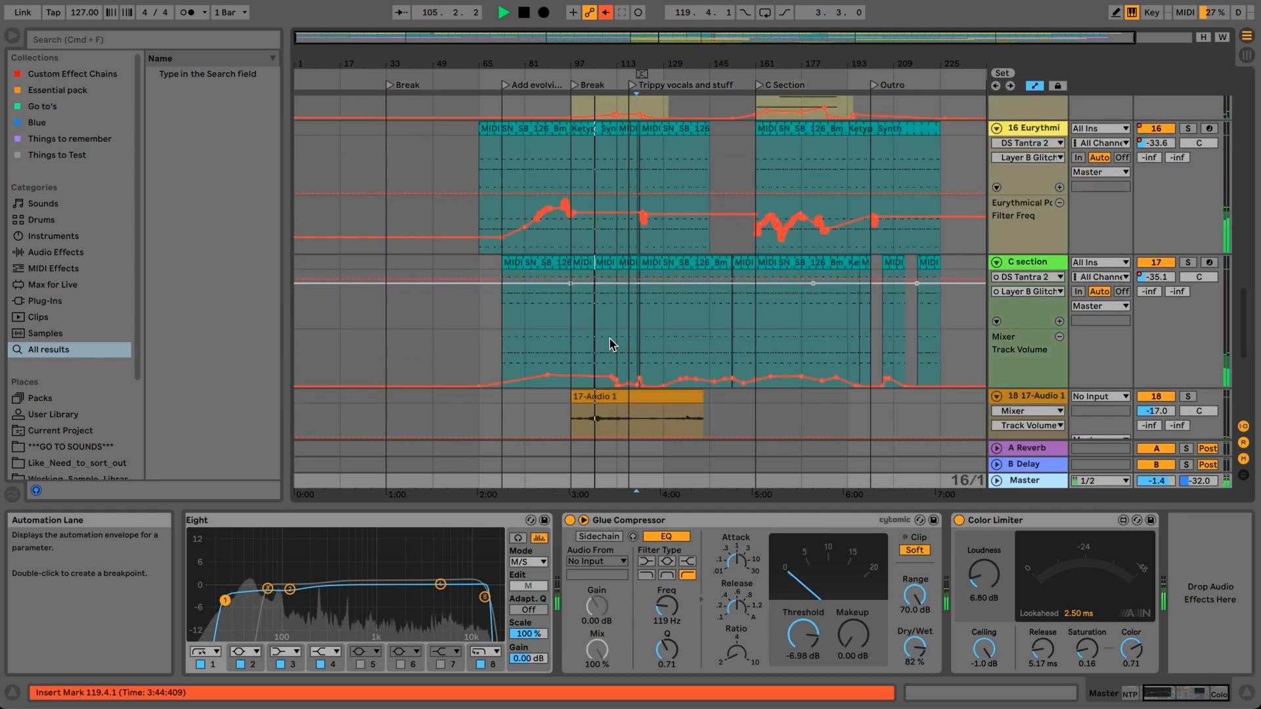
scroll(610, 338, down, 10)
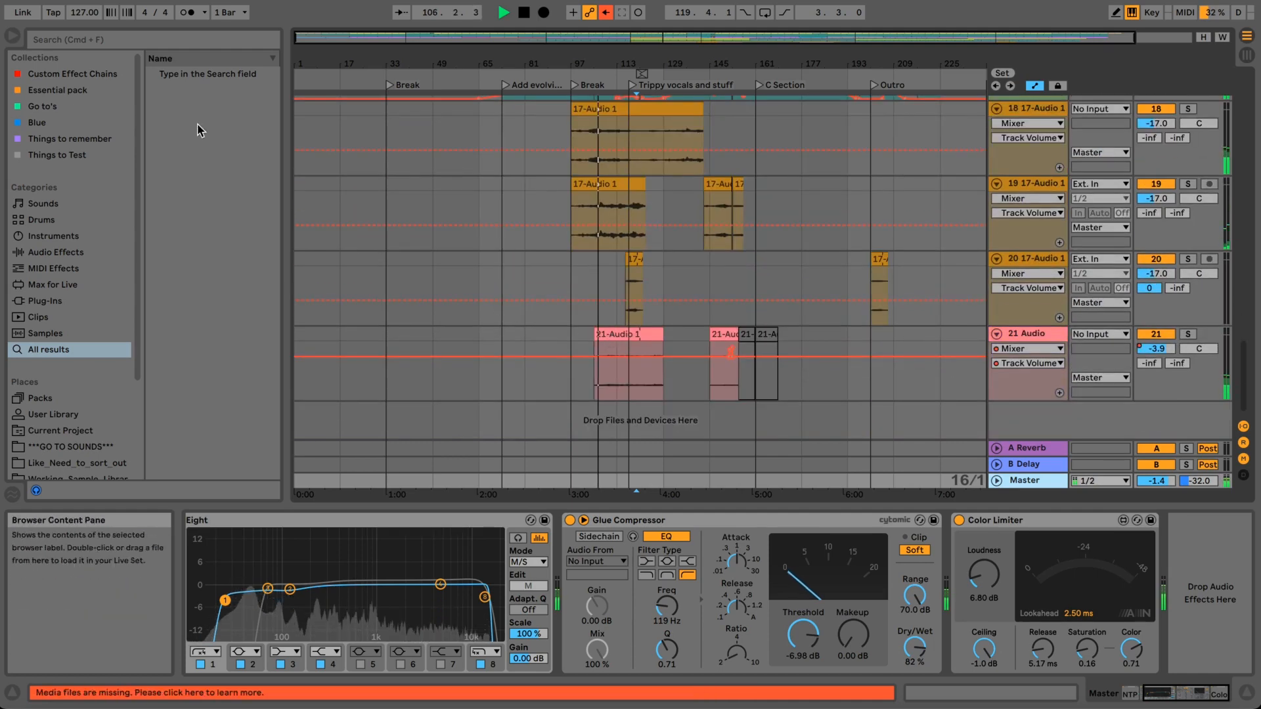
click(12, 35)
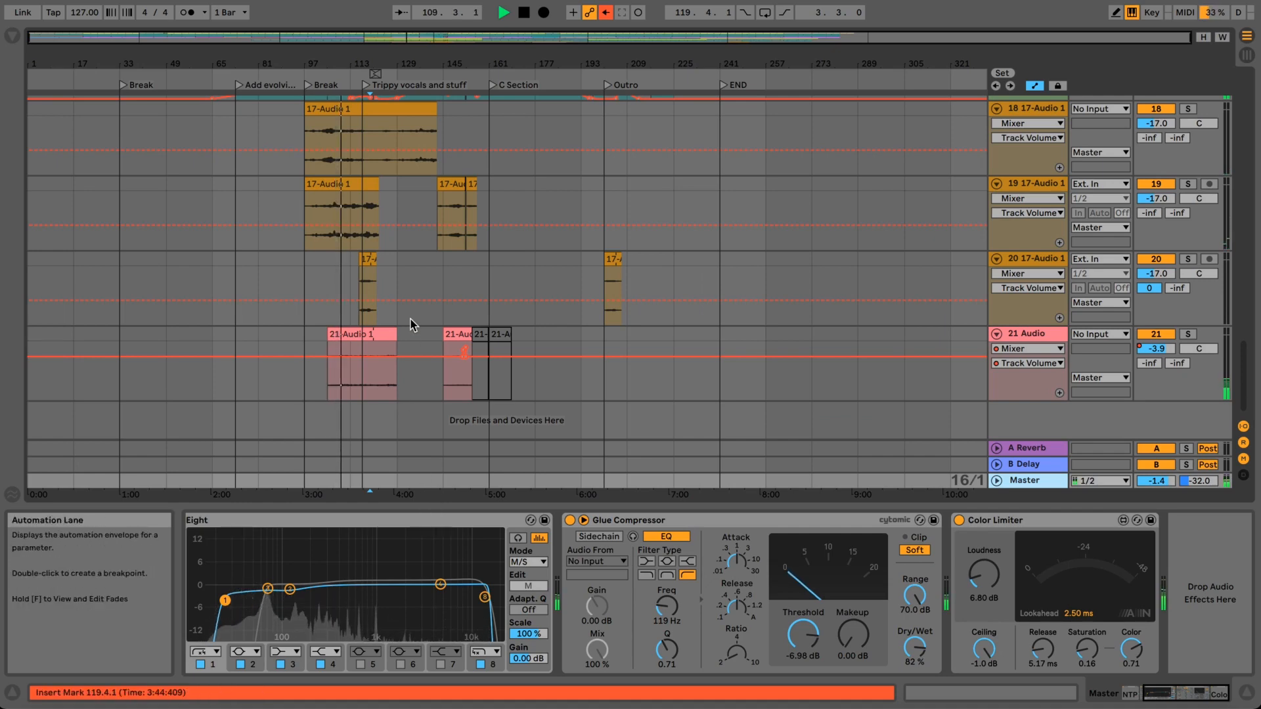
scroll(410, 323, up, 5)
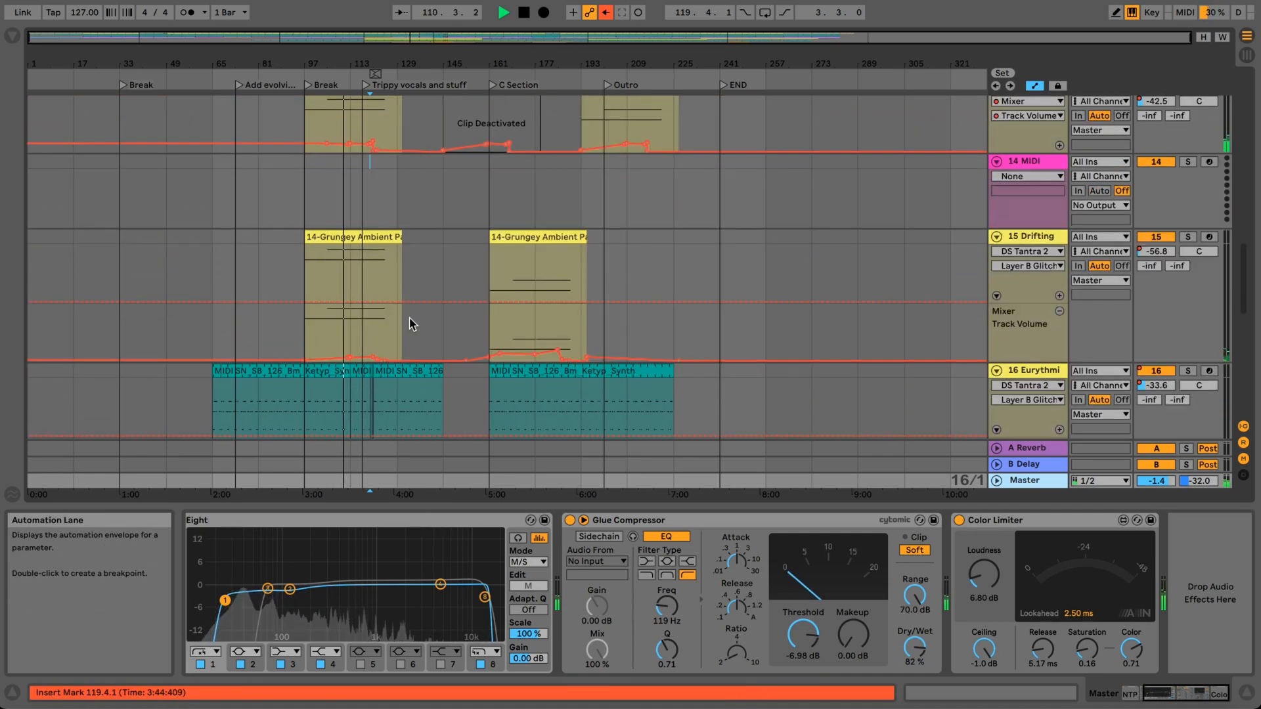
scroll(410, 323, down, 5)
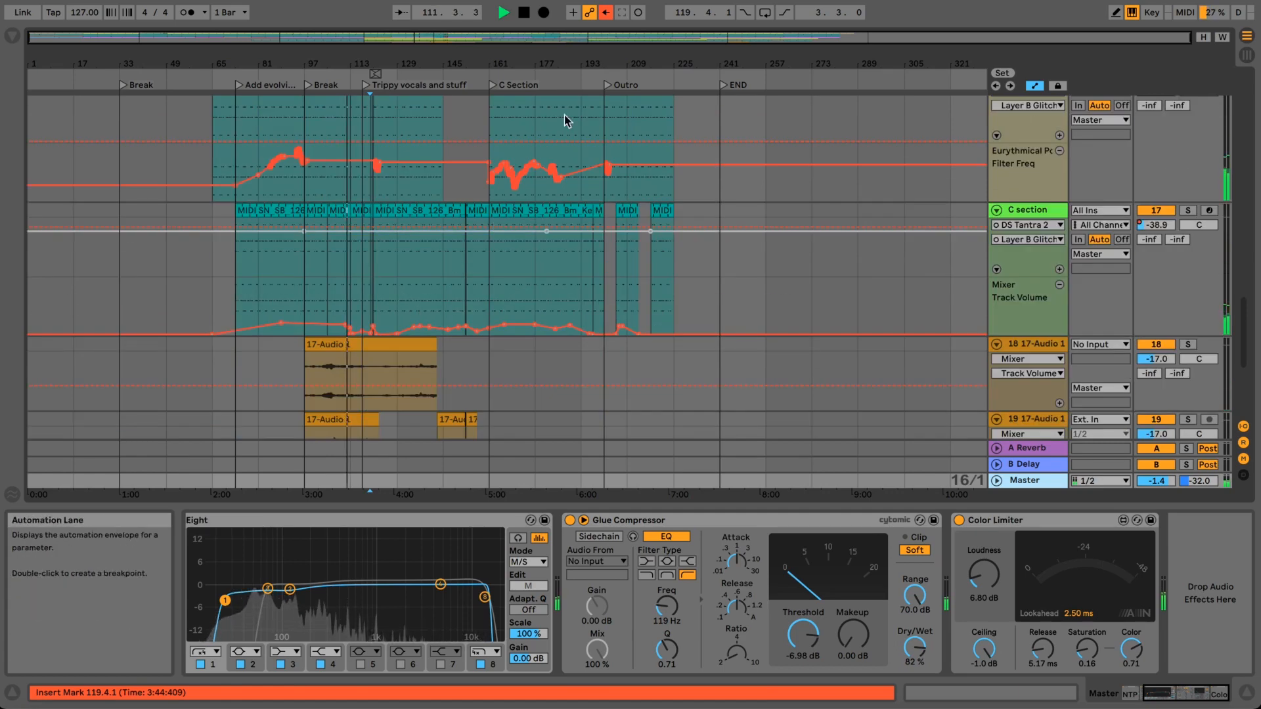
- Re-enable the overridden automation and stop playback
click(606, 12)
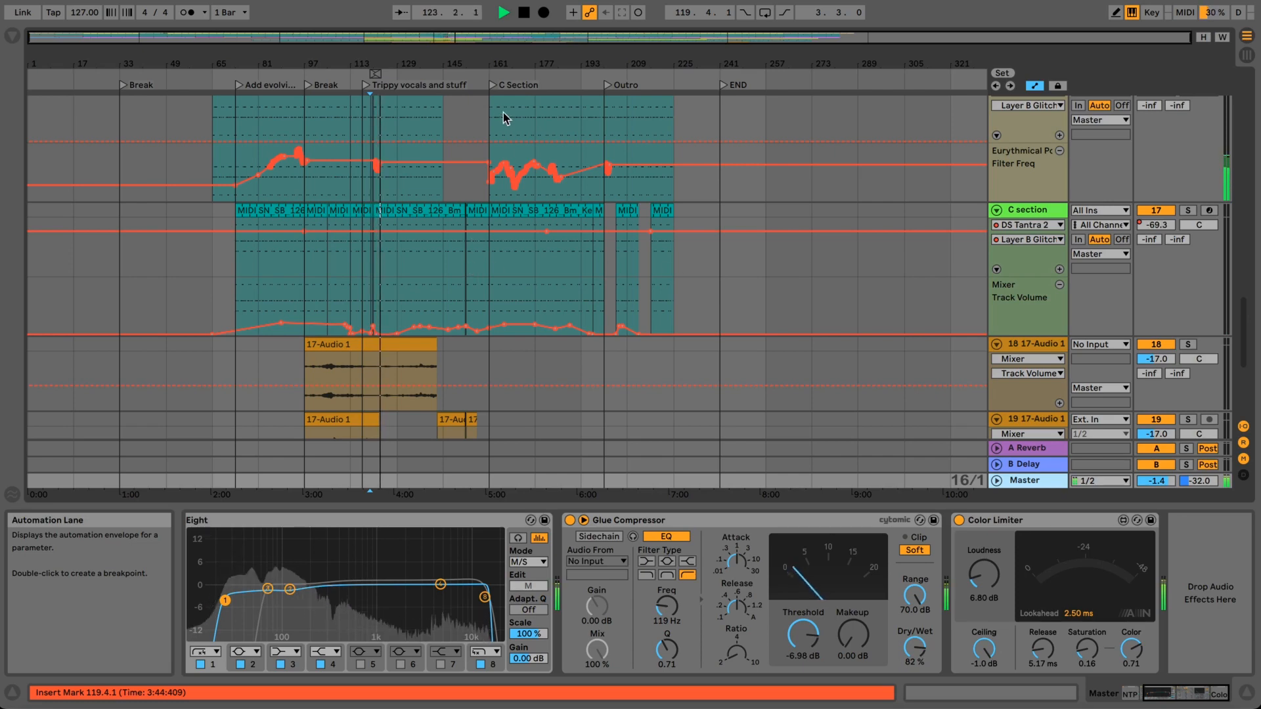
drag(492, 55, 486, 59)
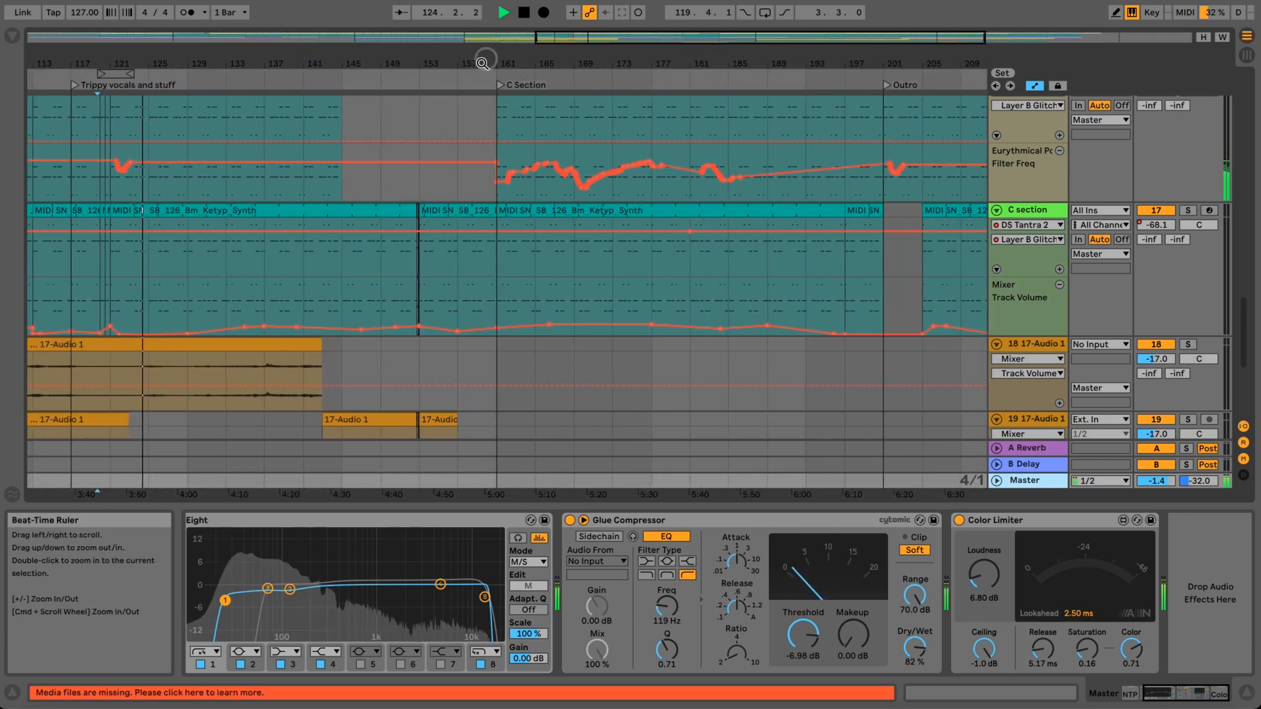
key(space)
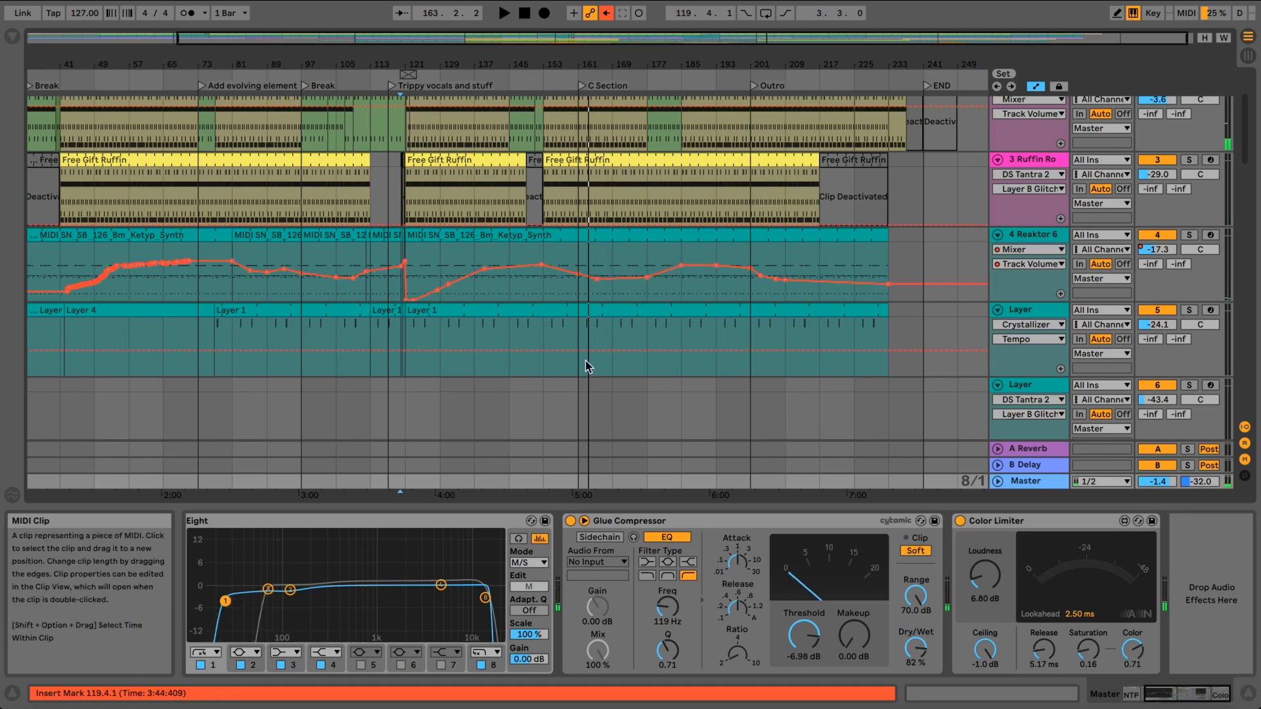
- Show the whole song in the arrangement and try the optimized track height and song width views
scroll(589, 363, up, 3)
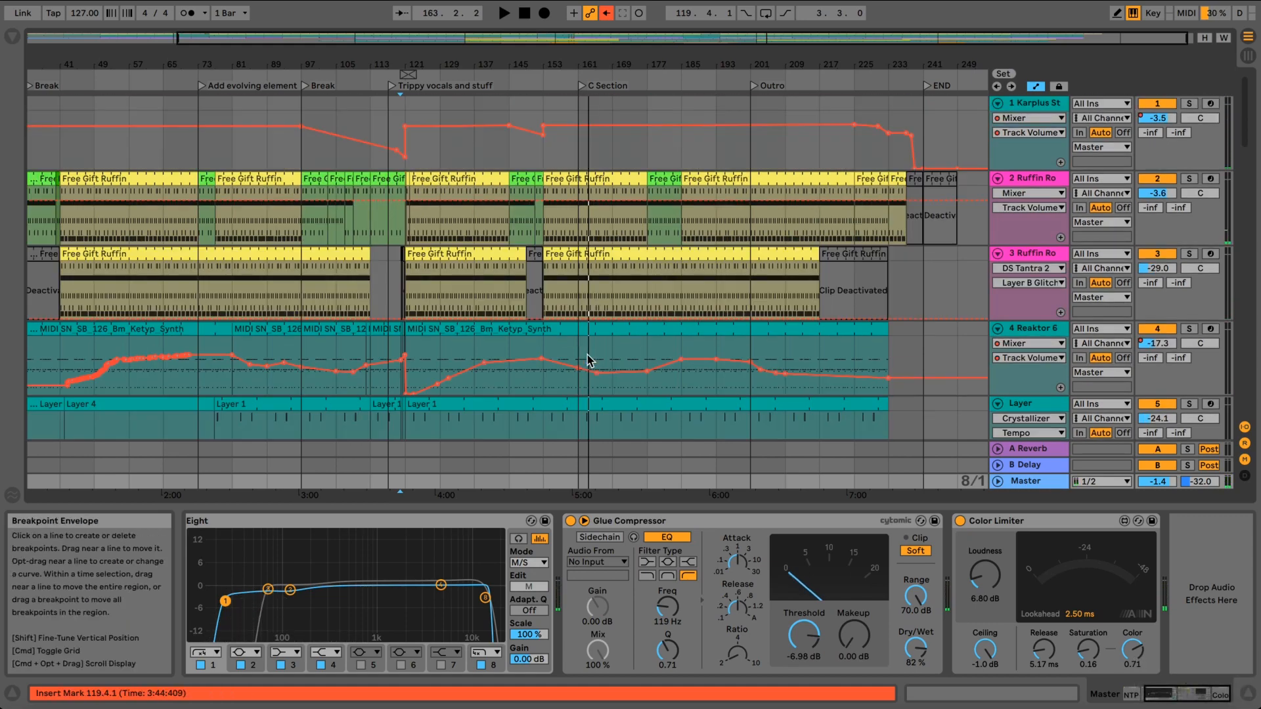
double_click(575, 45)
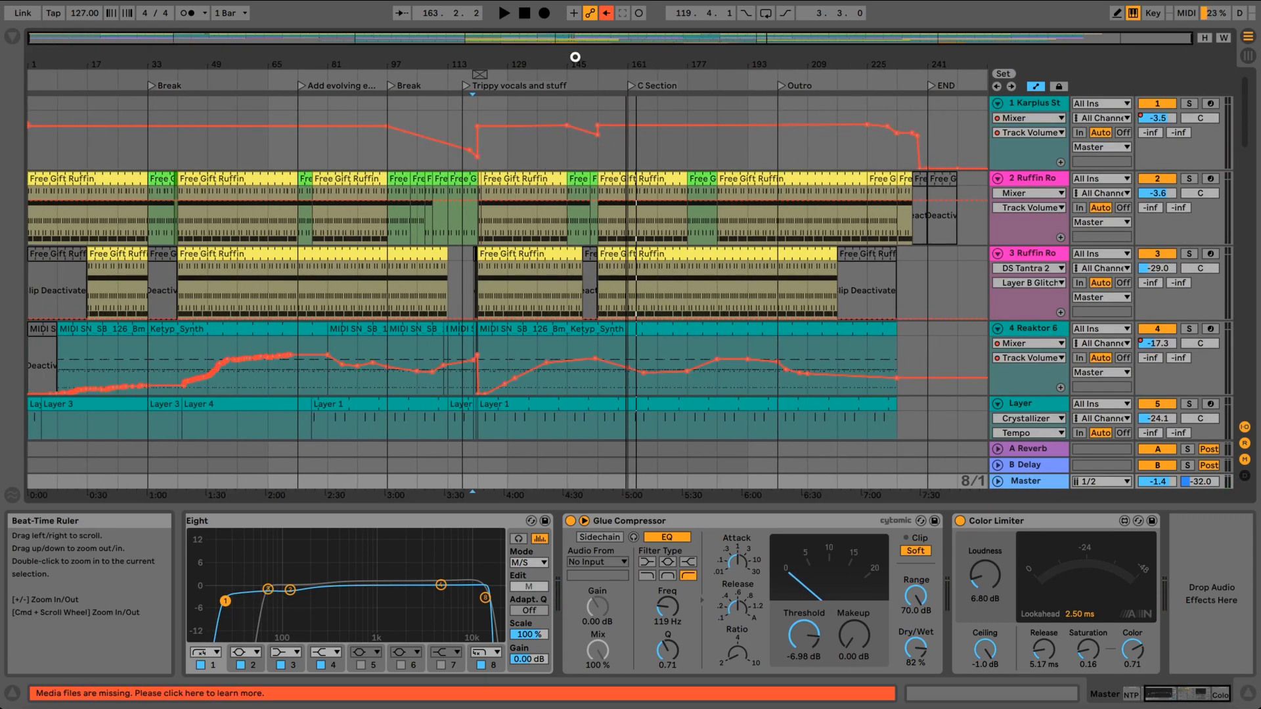
click(1207, 38)
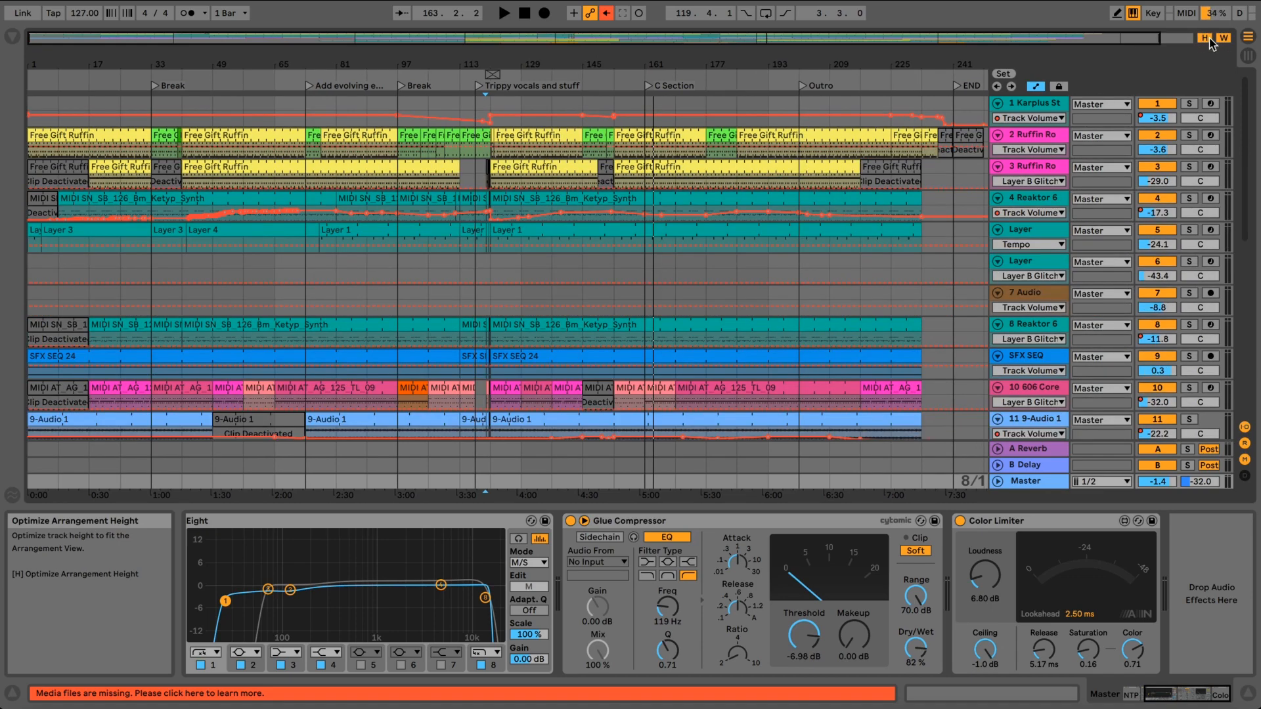
click(1208, 38)
click(1221, 38)
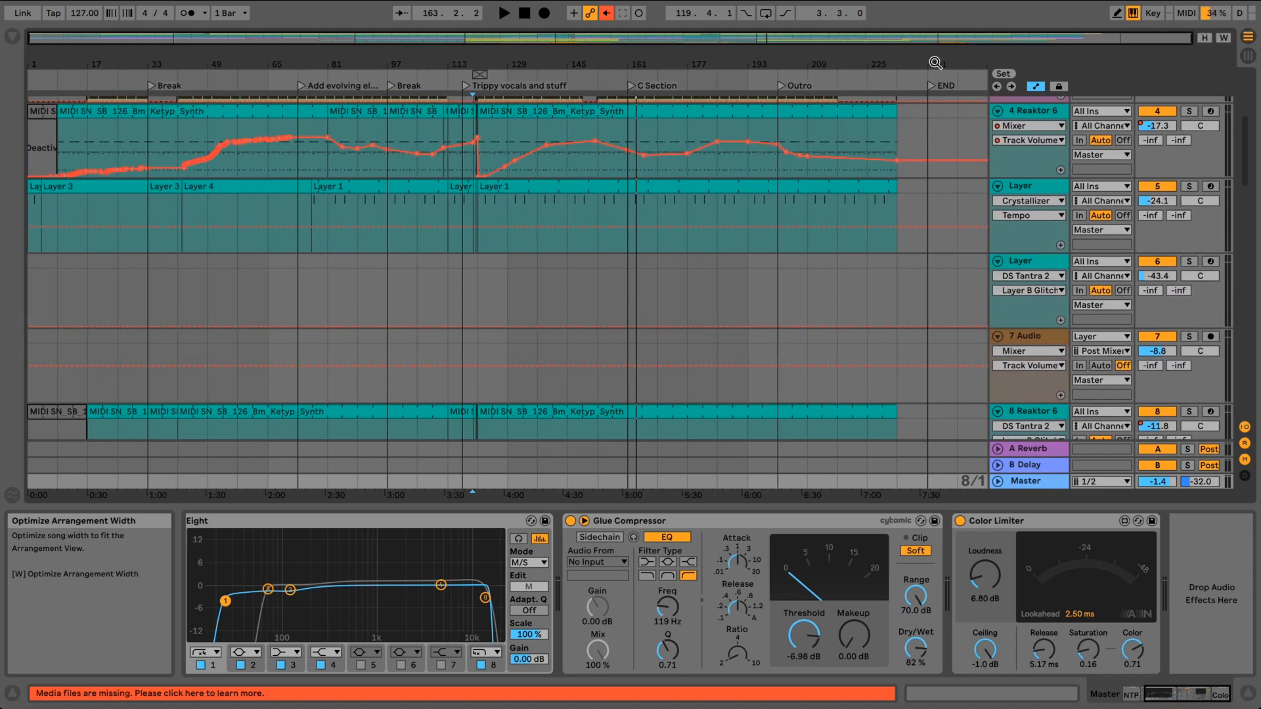
click(1223, 39)
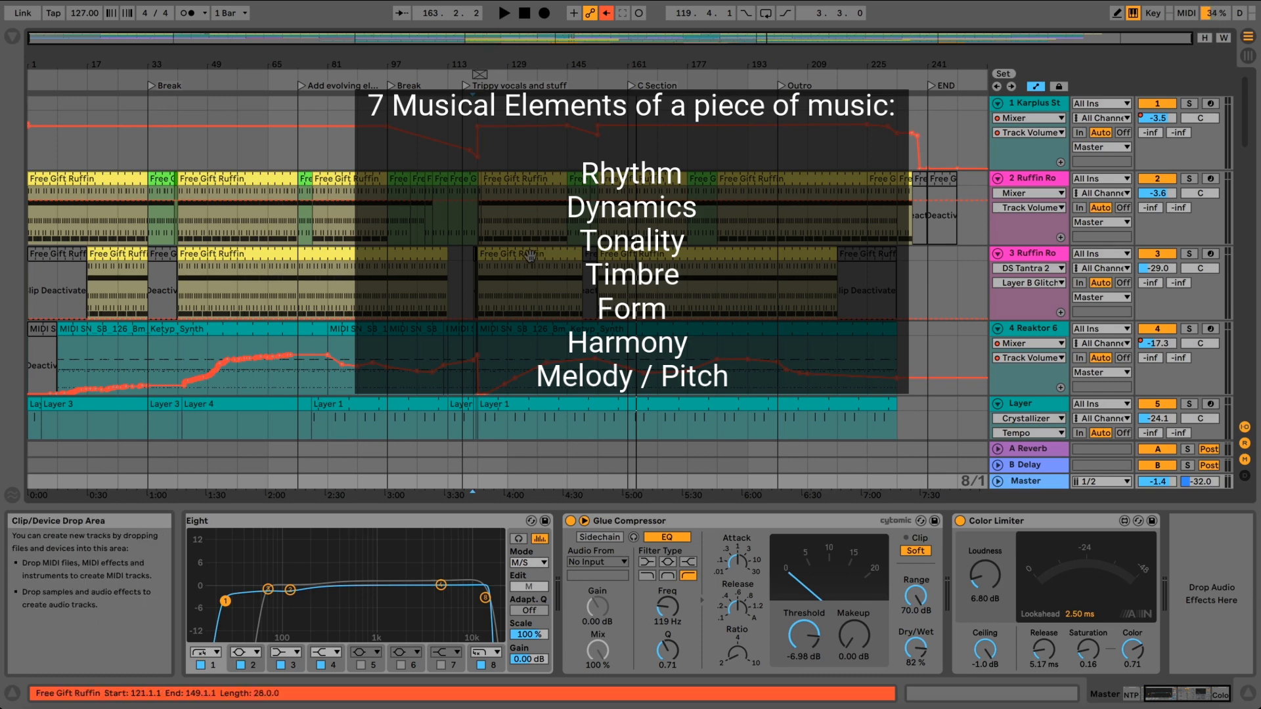
- Solo the 3 Ruffin Ro track, play its clip from bar 121 and enlarge the note editor
scroll(854, 256, down, 1)
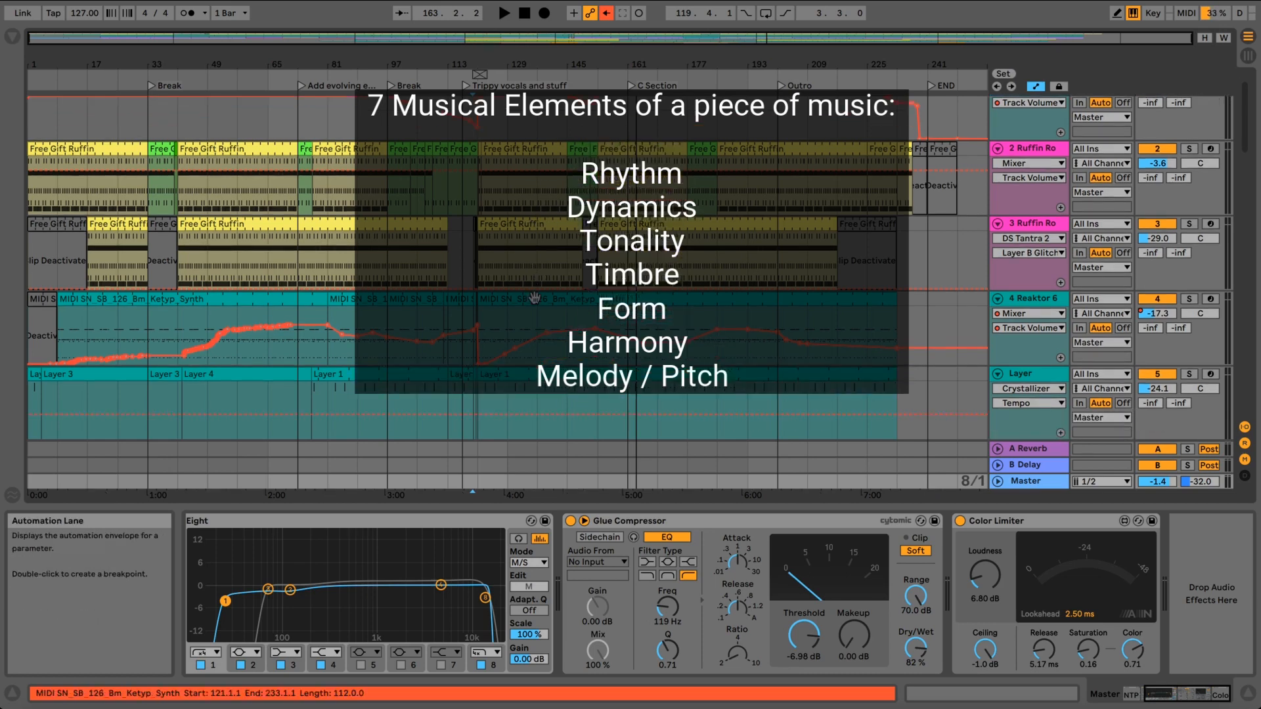
click(1189, 224)
click(568, 257)
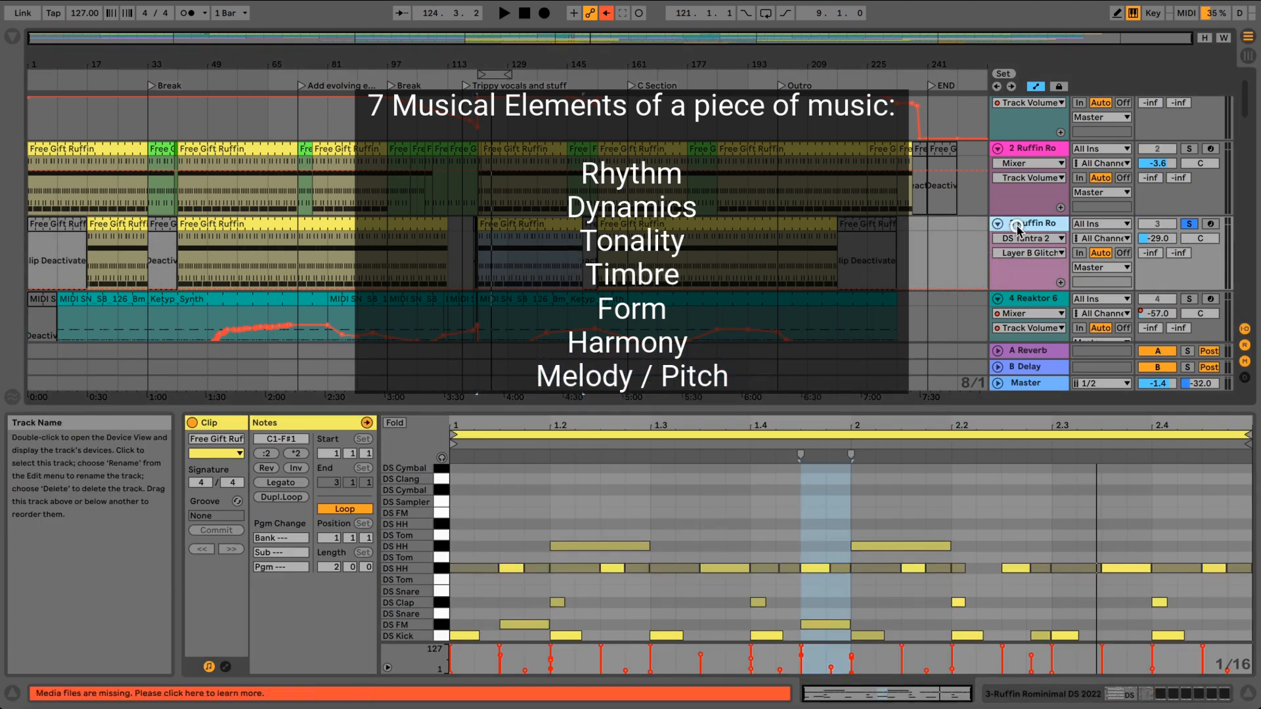
key(space)
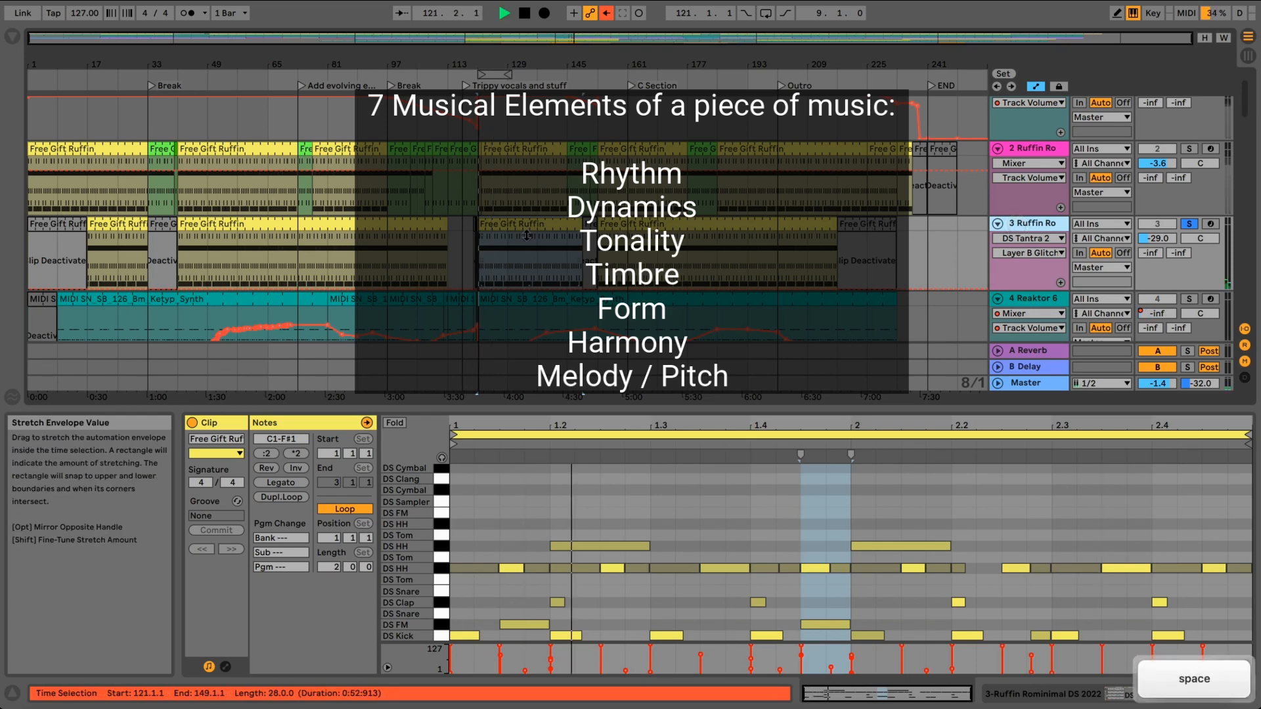
drag(555, 411, 555, 383)
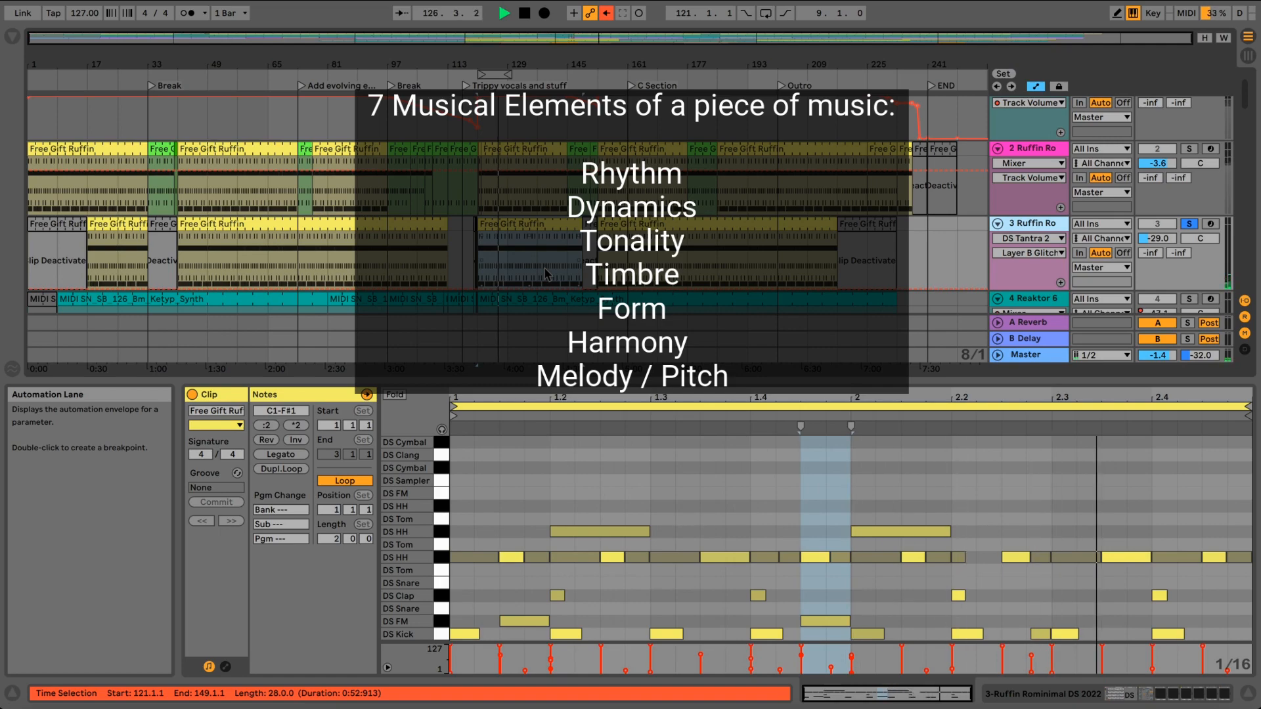
- Solo the 10 606 Core track instead and audition it with its clip starting at bar 129 open for note viewing
scroll(543, 256, down, 3)
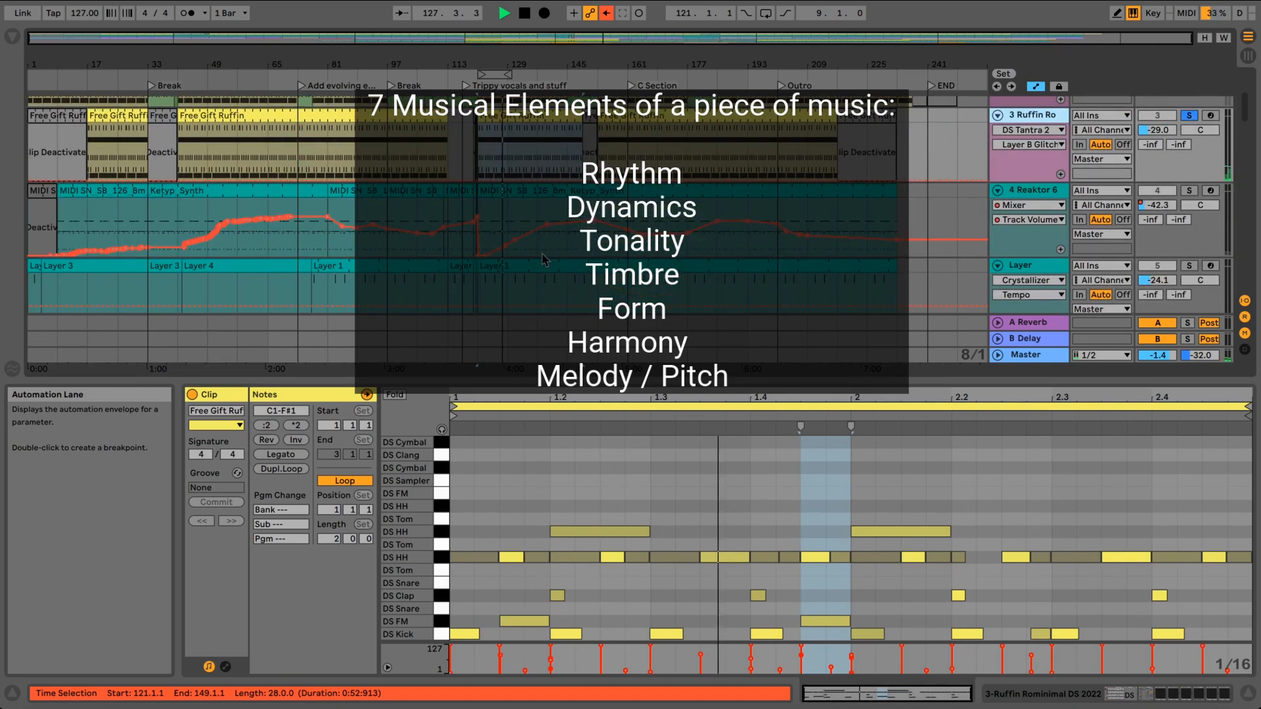
scroll(543, 266, down, 4)
scroll(461, 203, down, 8)
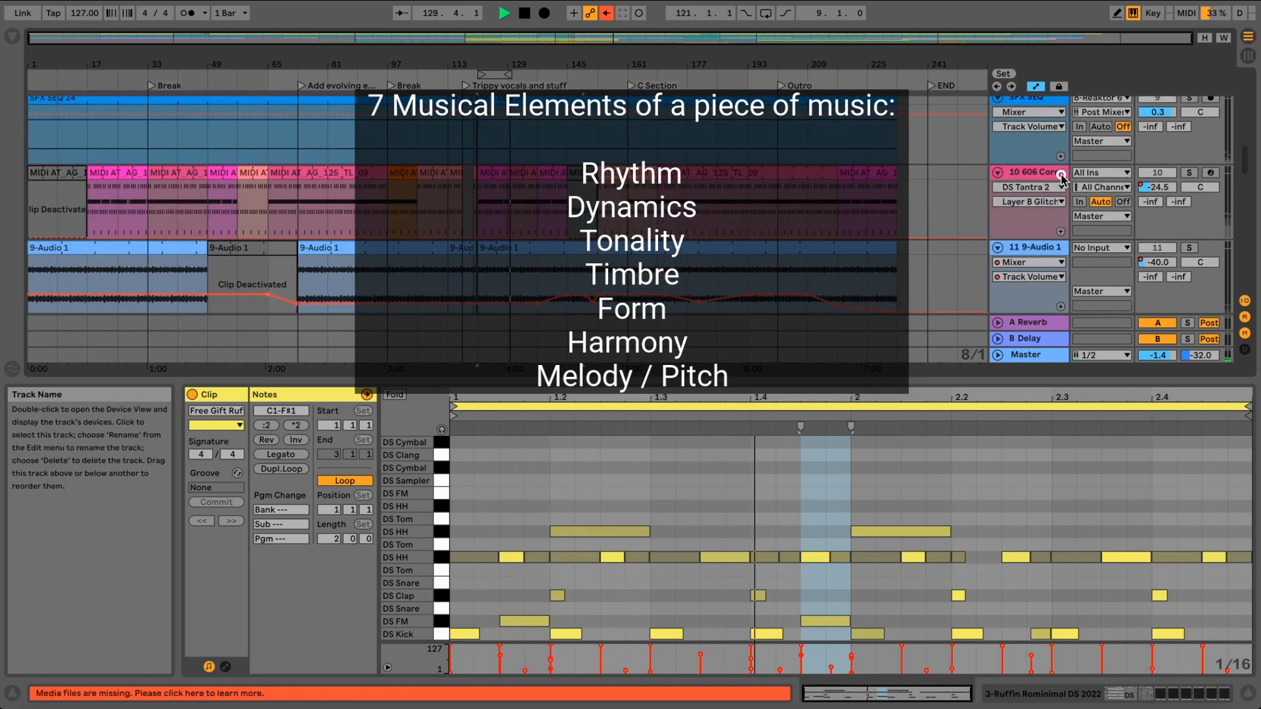
click(1060, 173)
key(s)
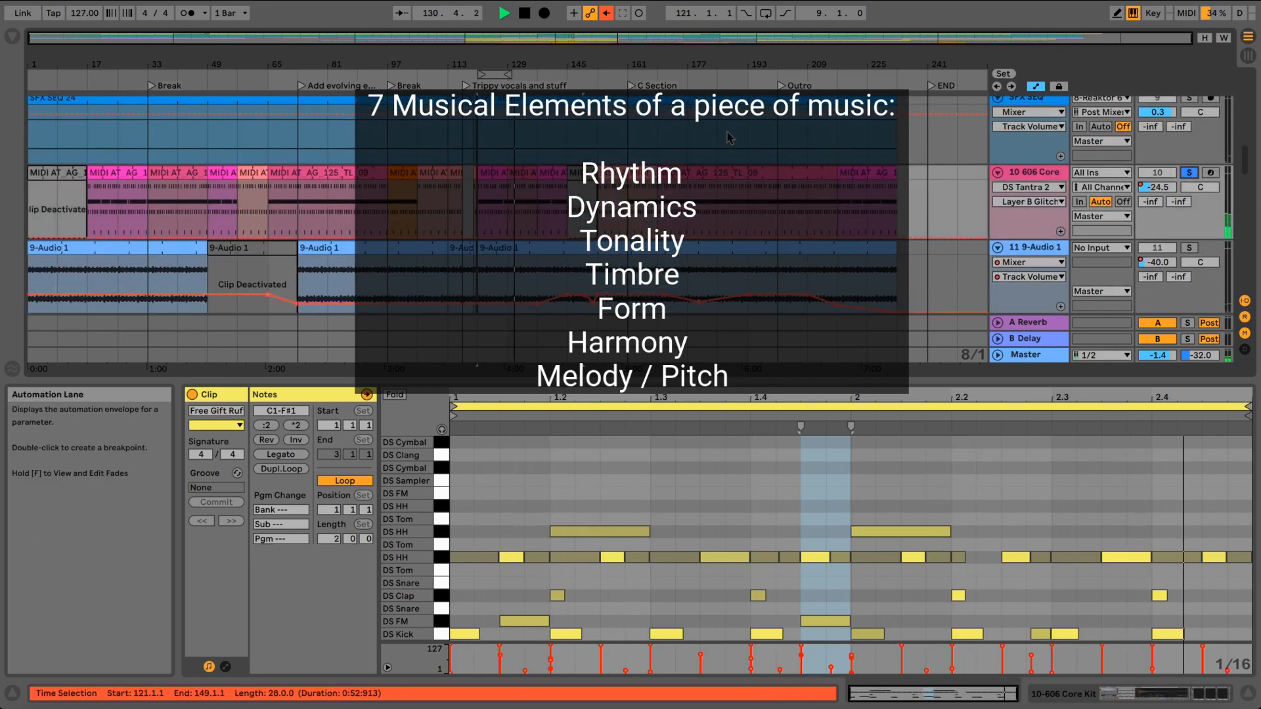
click(523, 172)
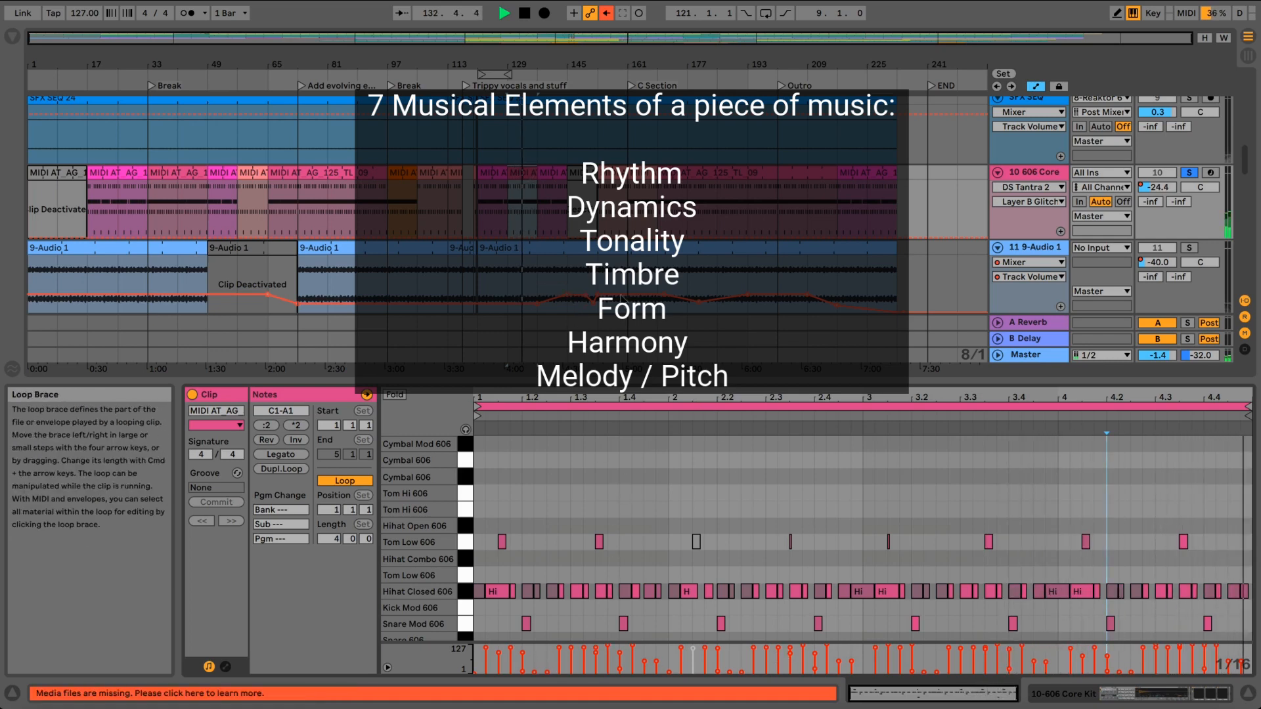
scroll(543, 195, up, 8)
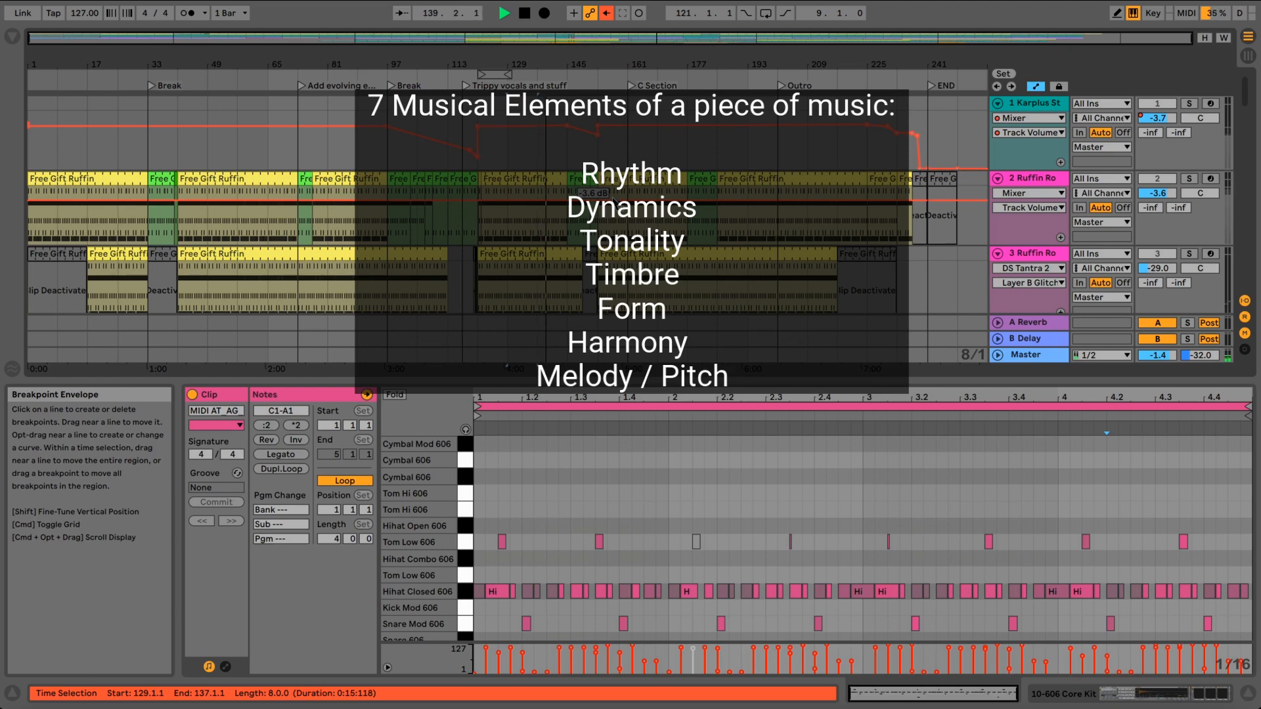
key(space)
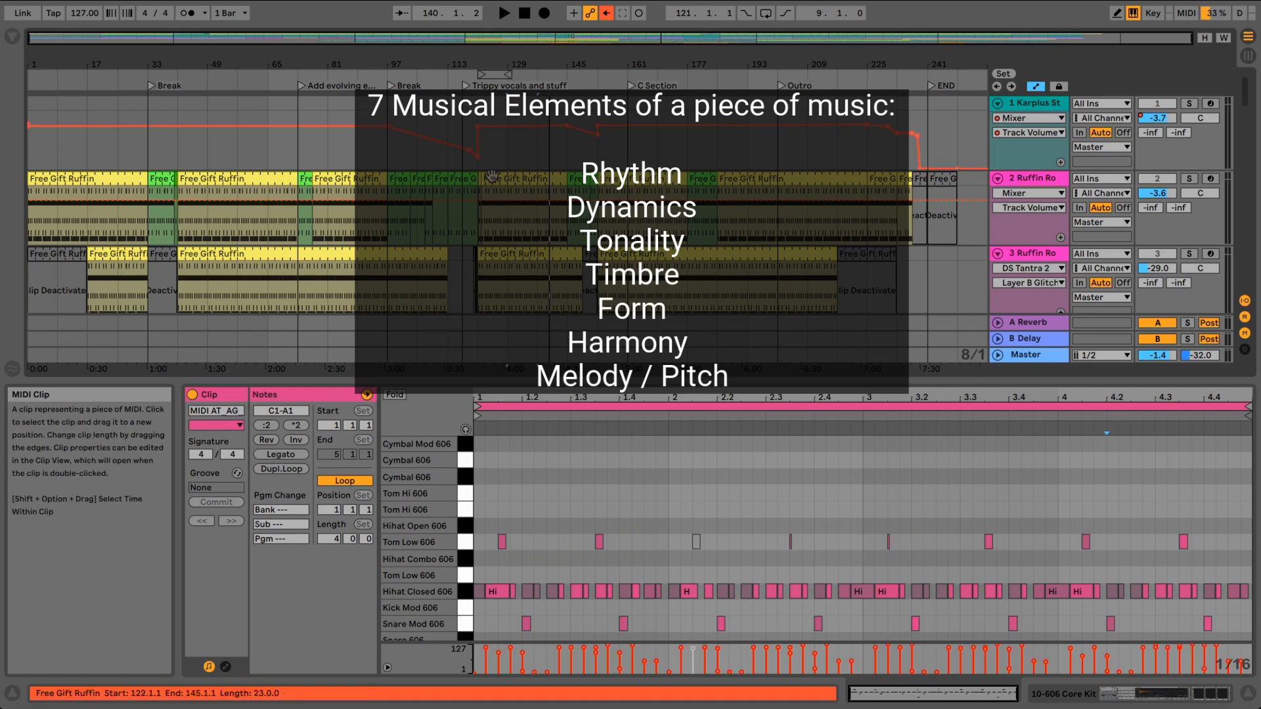
- Examine the song structure across the tracks, from the Ruffin drum tracks down to 12 Afterfad
drag(529, 65, 529, 66)
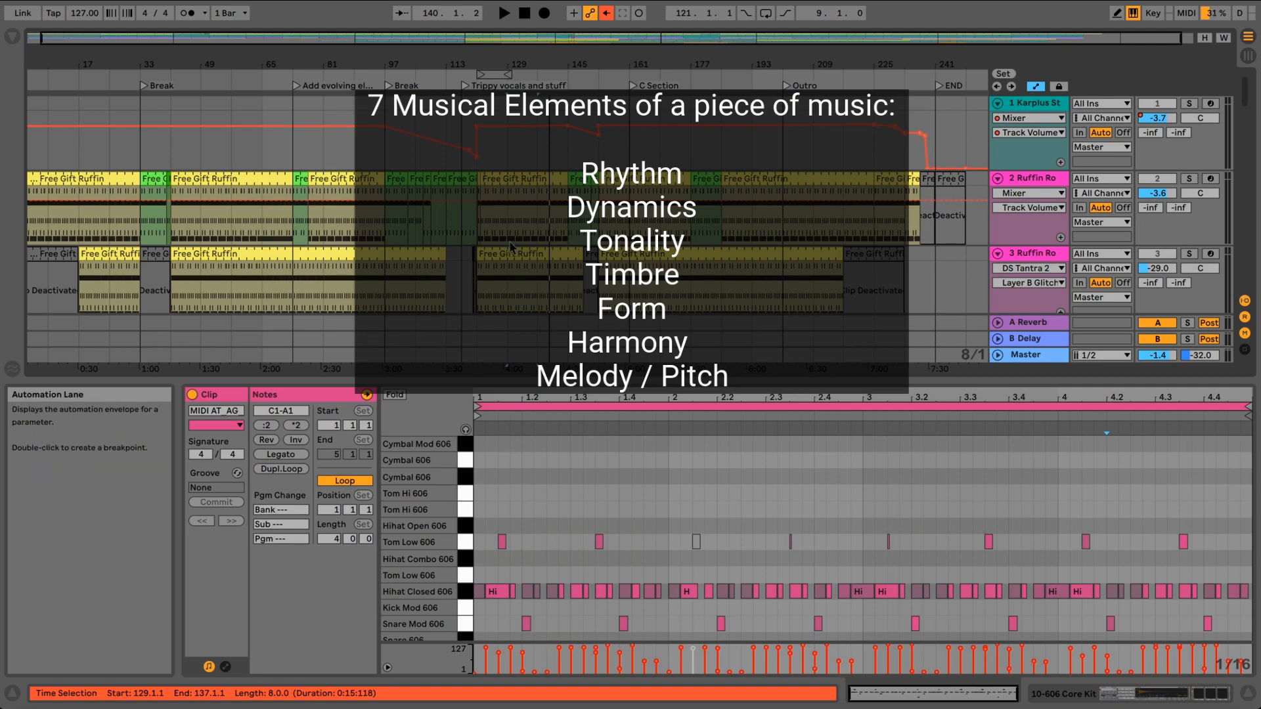
scroll(511, 270, down, 3)
scroll(512, 246, up, 3)
drag(551, 59, 551, 56)
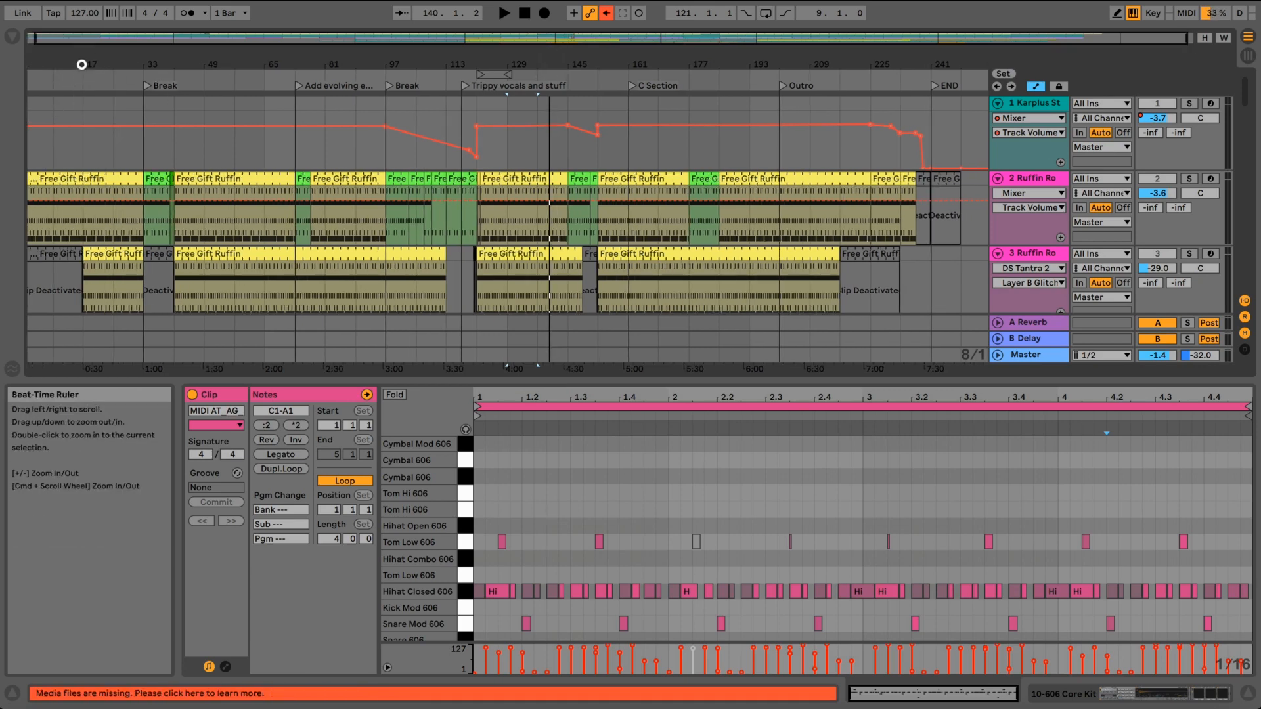
drag(79, 61, 85, 65)
scroll(226, 213, down, 5)
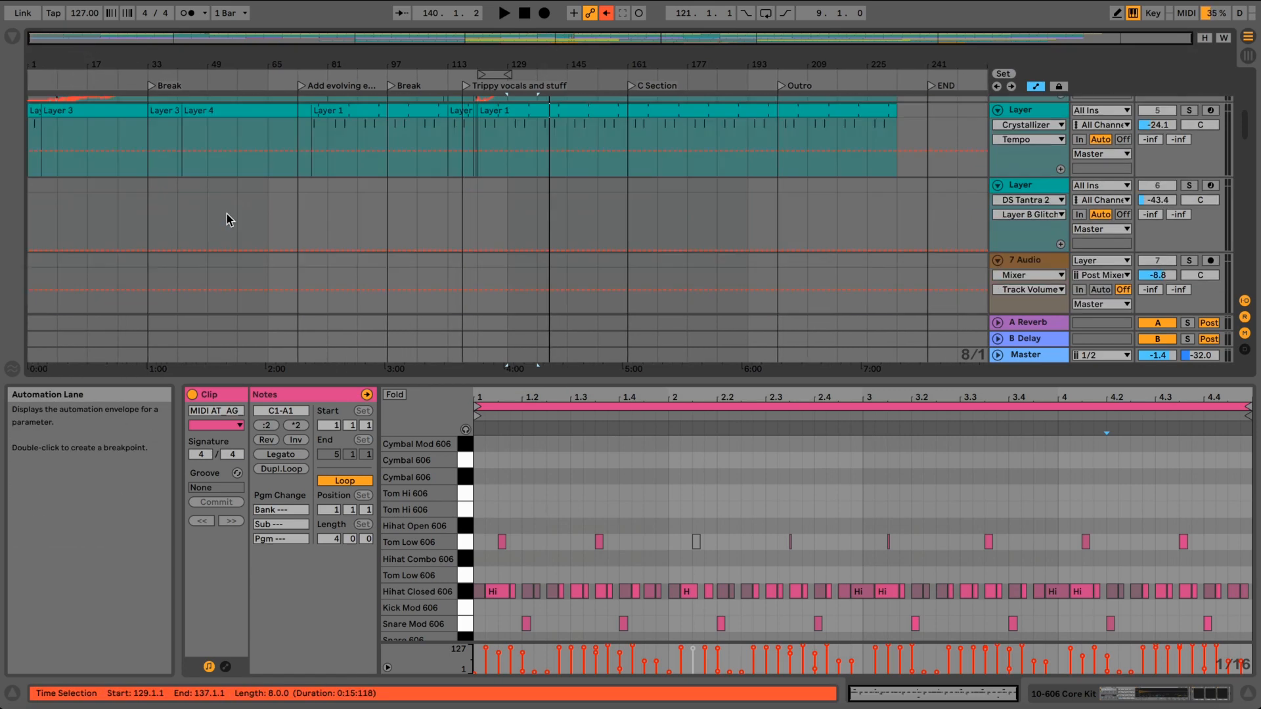
scroll(227, 214, down, 4)
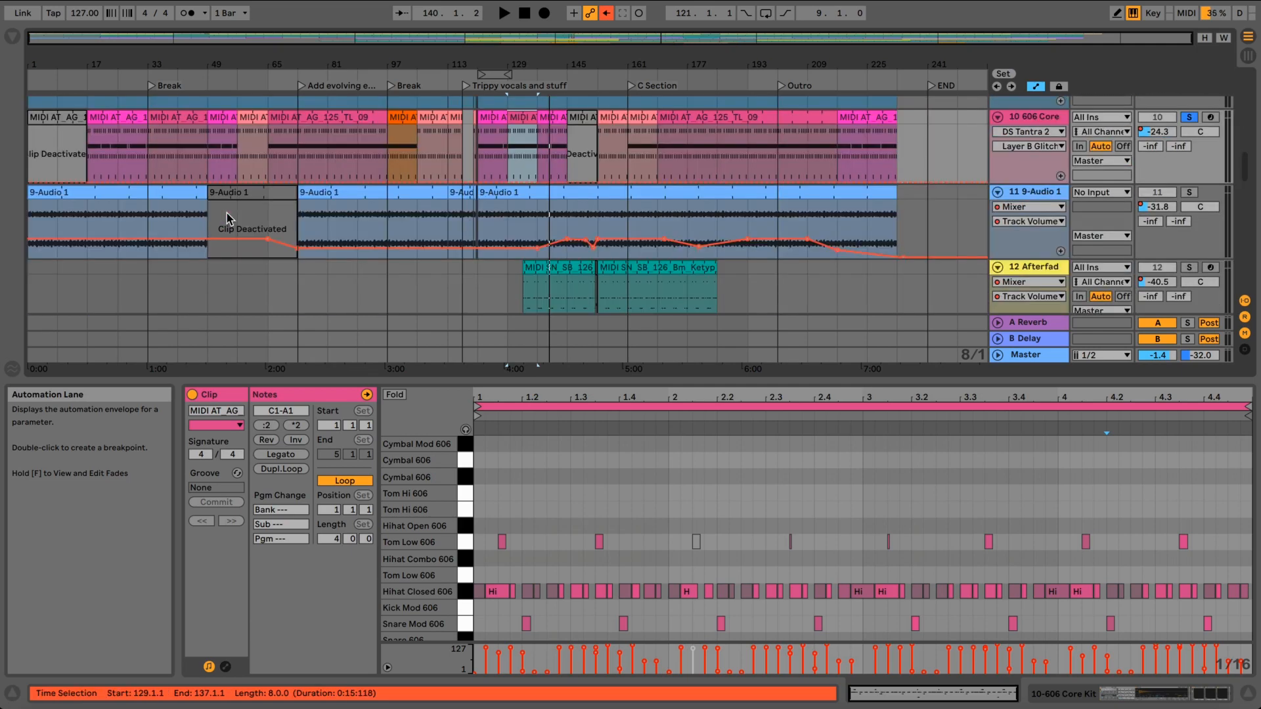
scroll(227, 214, down, 1)
scroll(227, 214, up, 5)
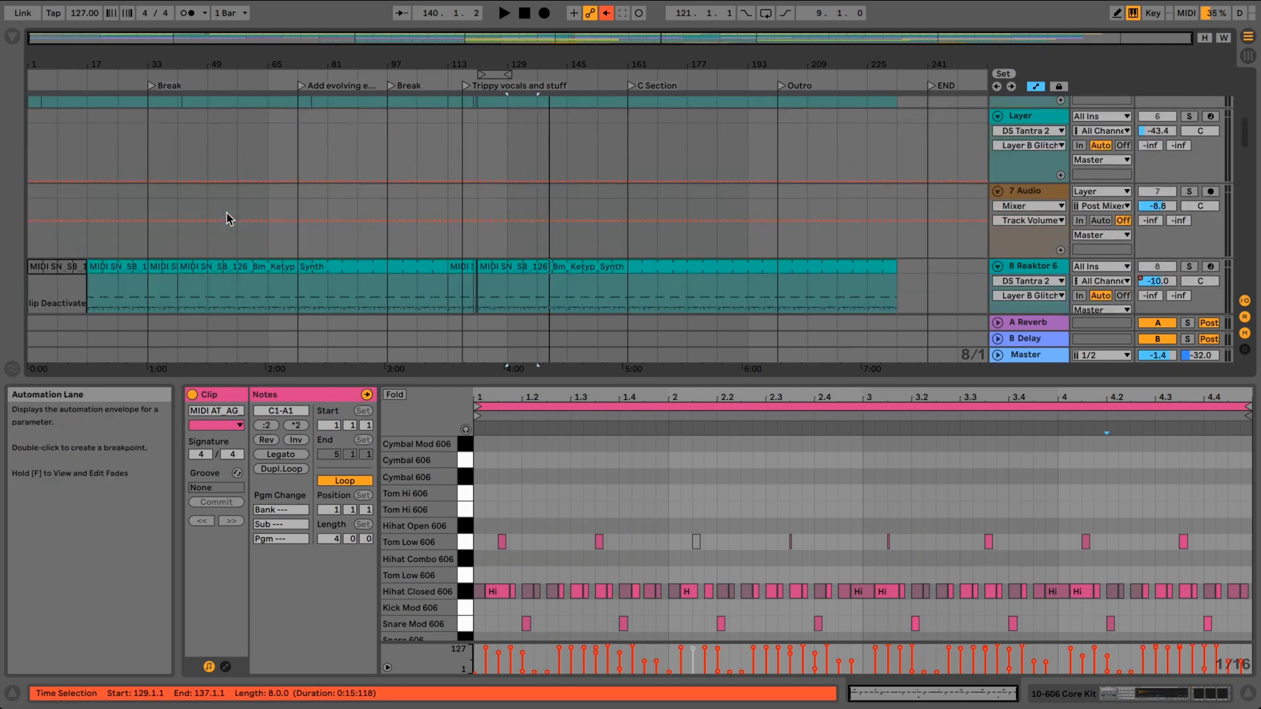
scroll(227, 217, down, 1)
scroll(227, 216, down, 3)
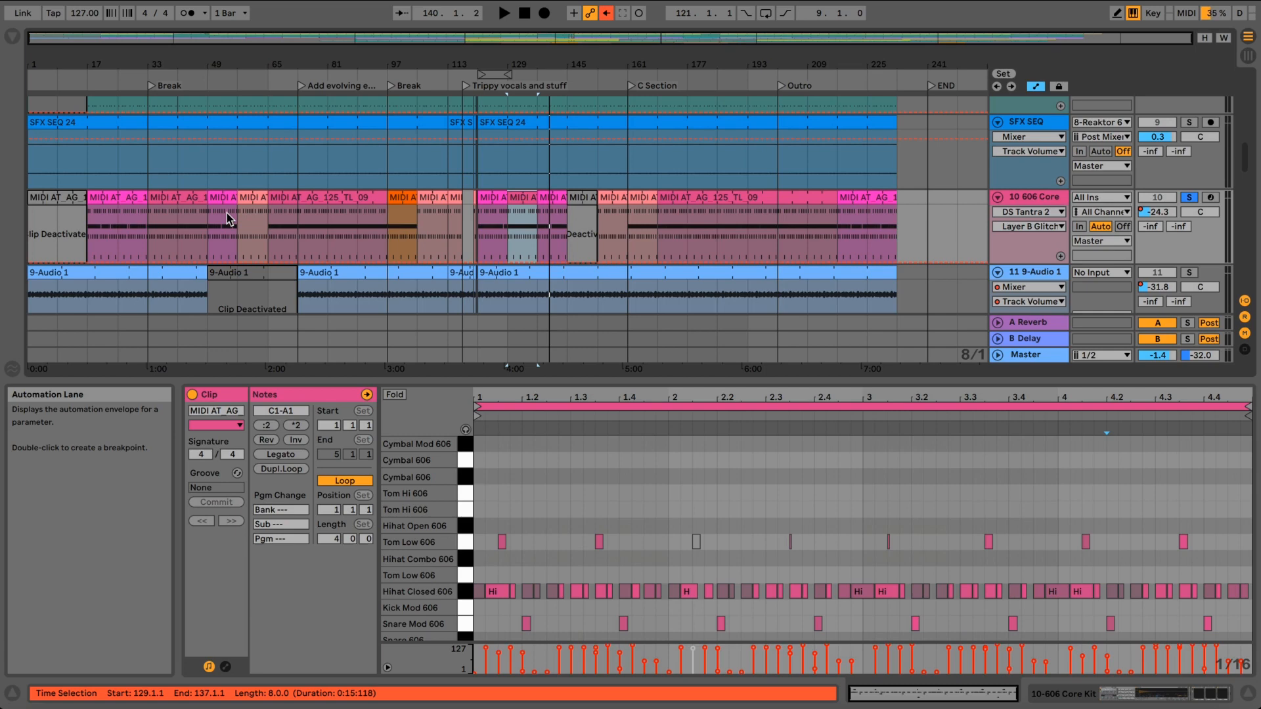
- Examine the arrangement from the Karplus and Ruffin tracks through the Reaktor and Layer tracks down to 21 Audio
scroll(399, 215, up, 5)
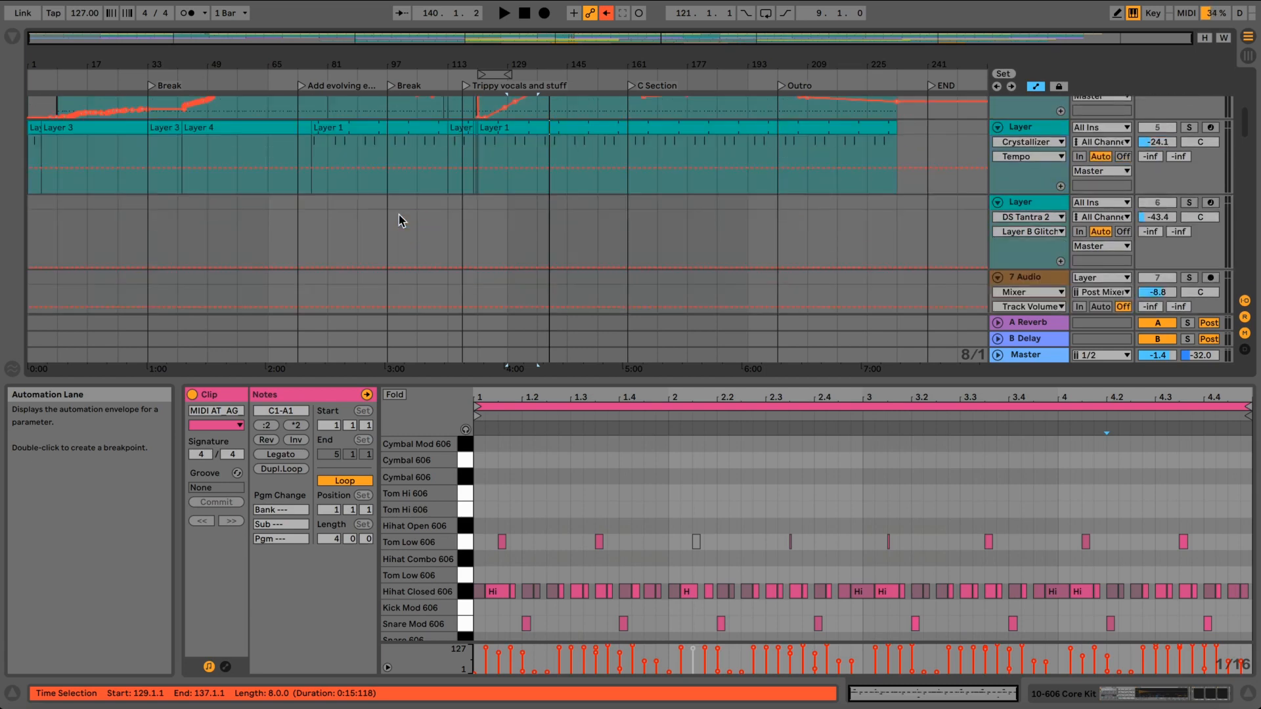
scroll(399, 215, up, 8)
scroll(410, 133, down, 6)
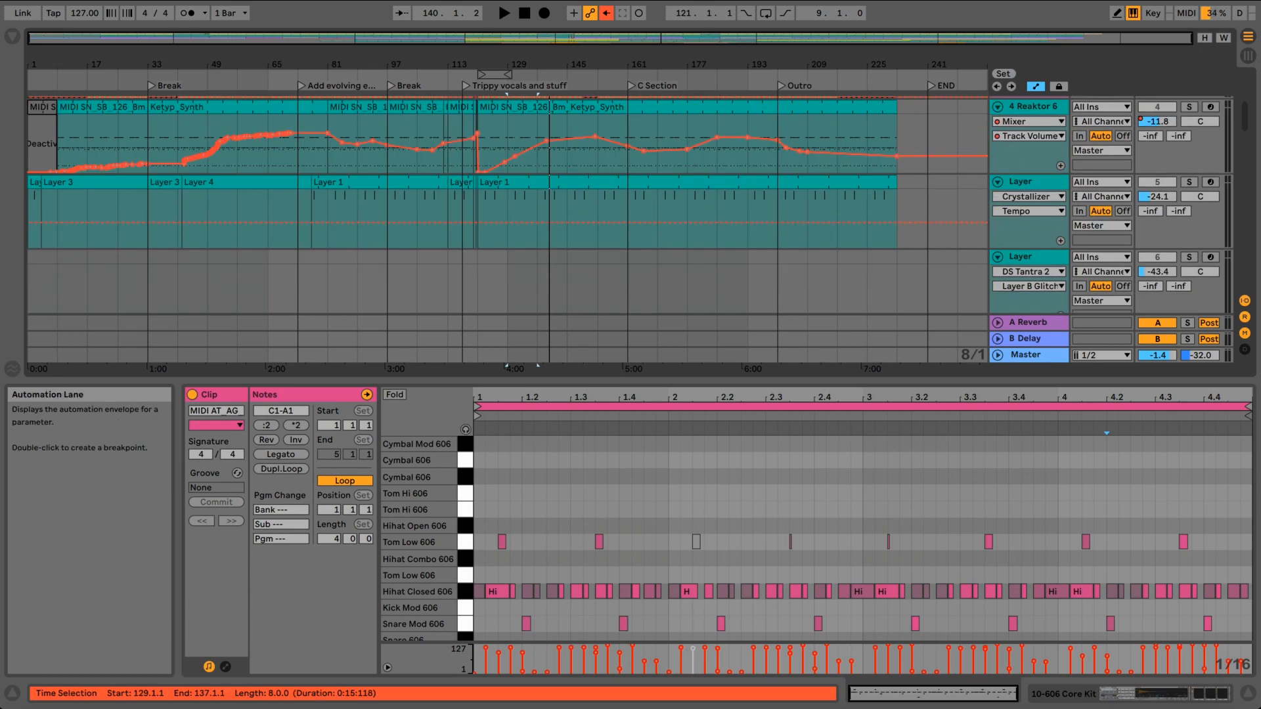
scroll(408, 132, up, 5)
scroll(413, 174, down, 6)
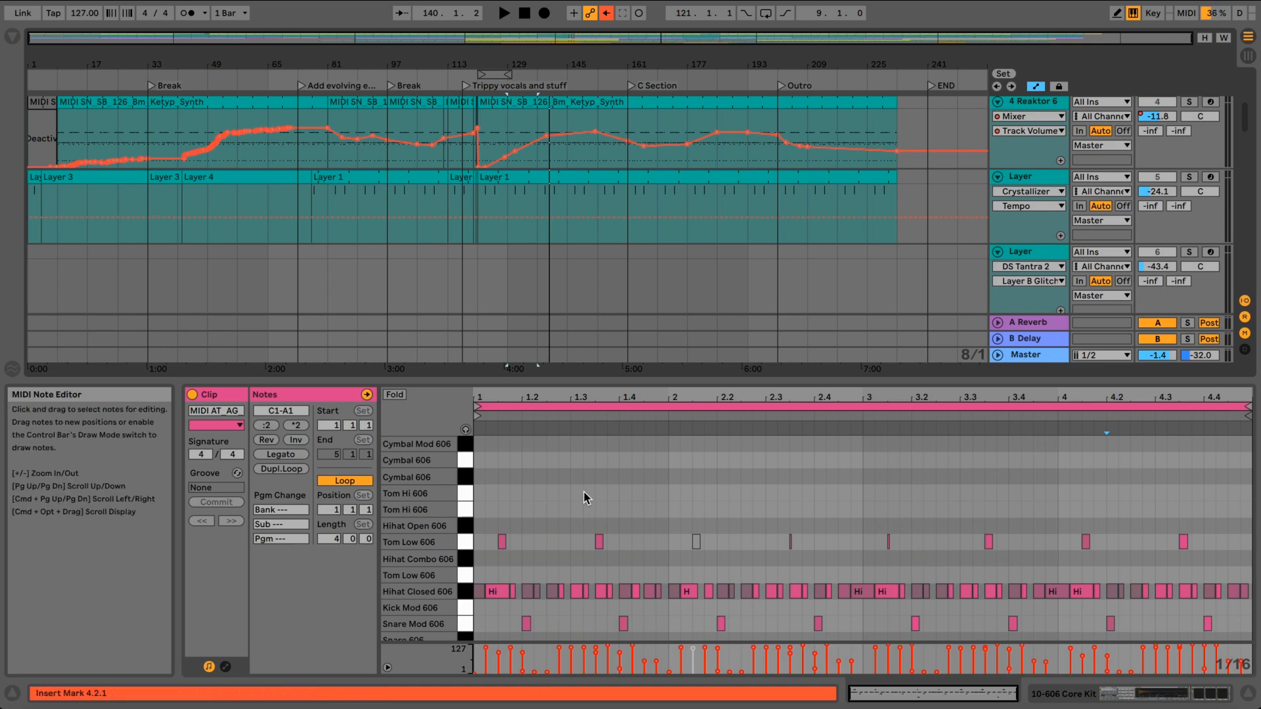
scroll(549, 289, up, 5)
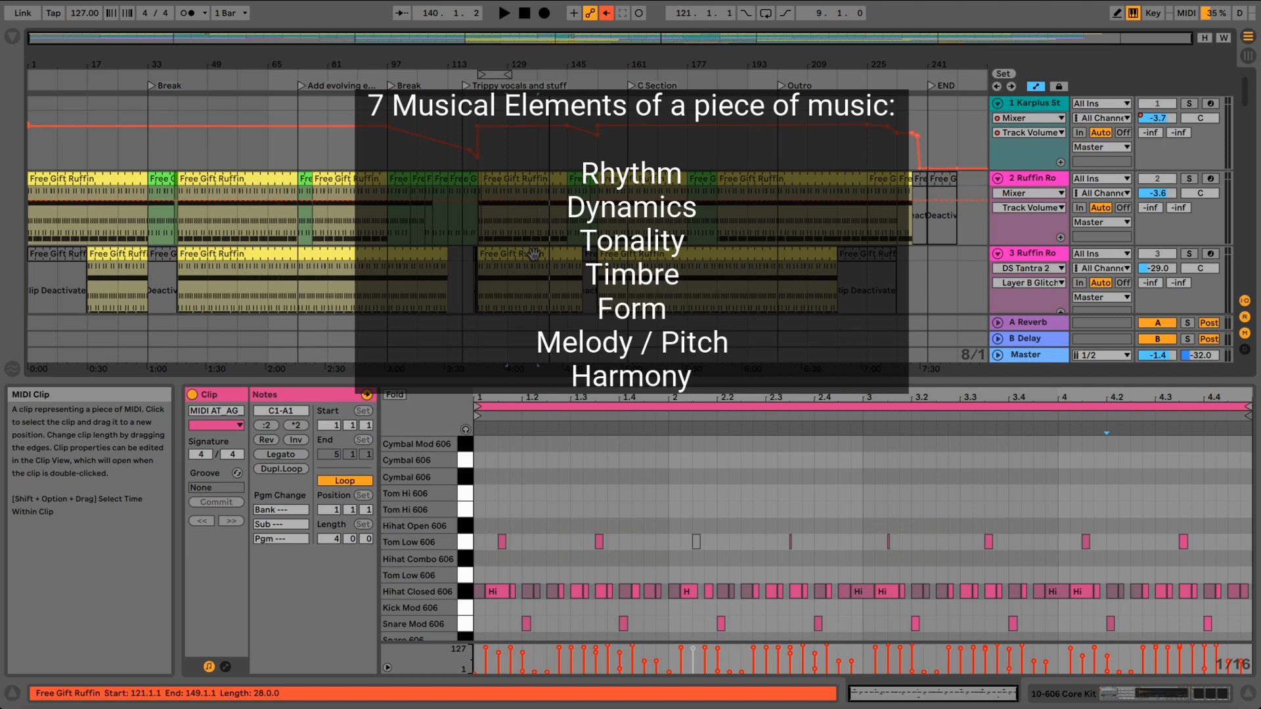
scroll(535, 260, down, 4)
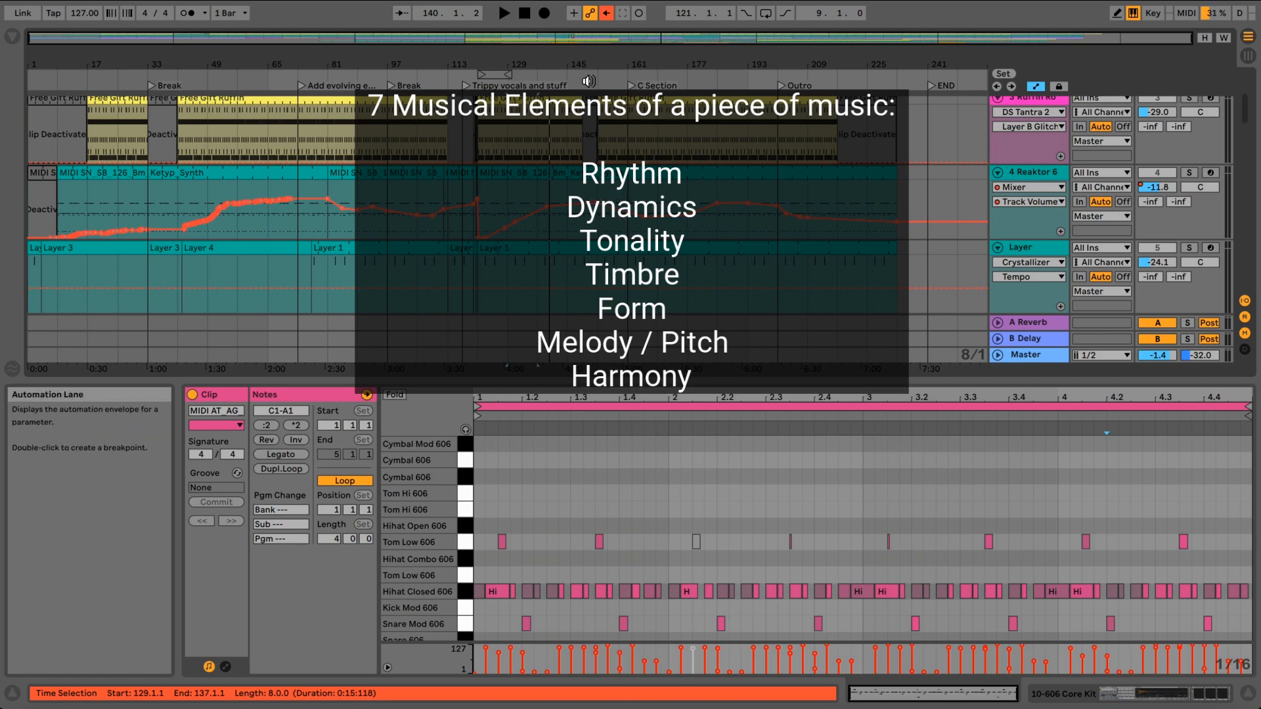
mouse_move(585, 64)
mouse_down()
mouse_move(591, 73)
mouse_move(584, 54)
mouse_up()
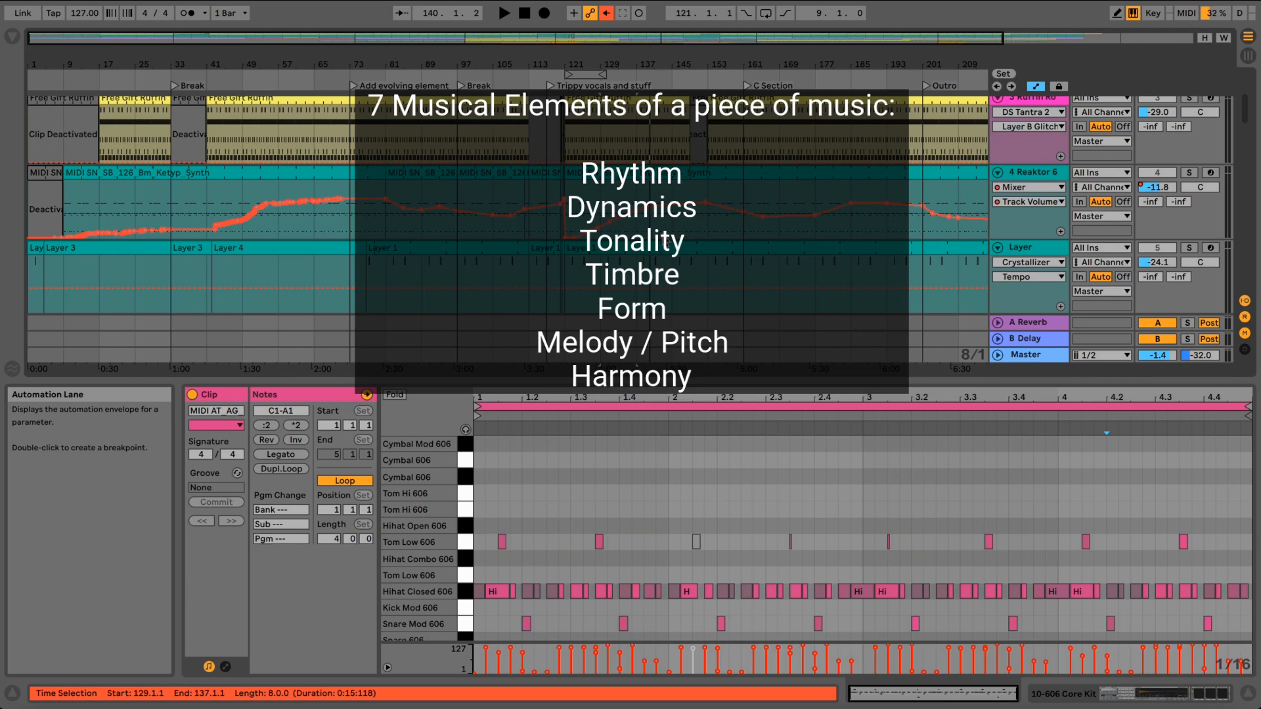
scroll(670, 244, down, 15)
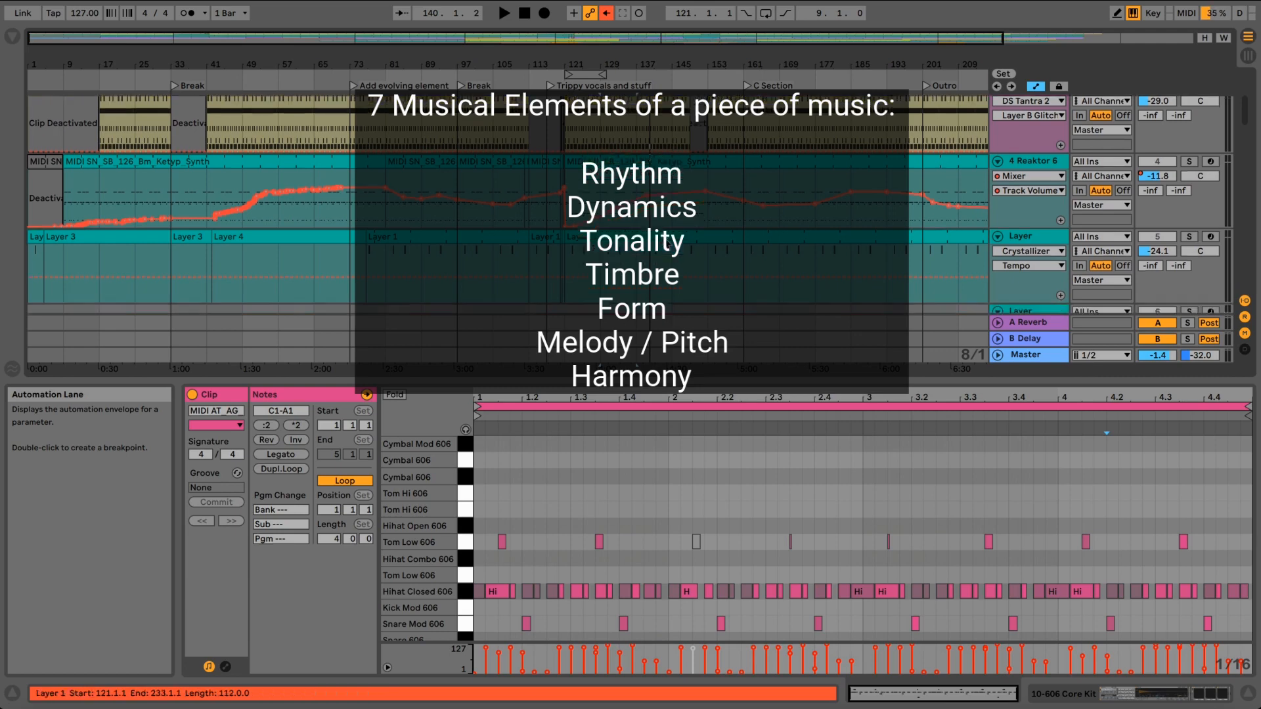
scroll(669, 244, down, 2)
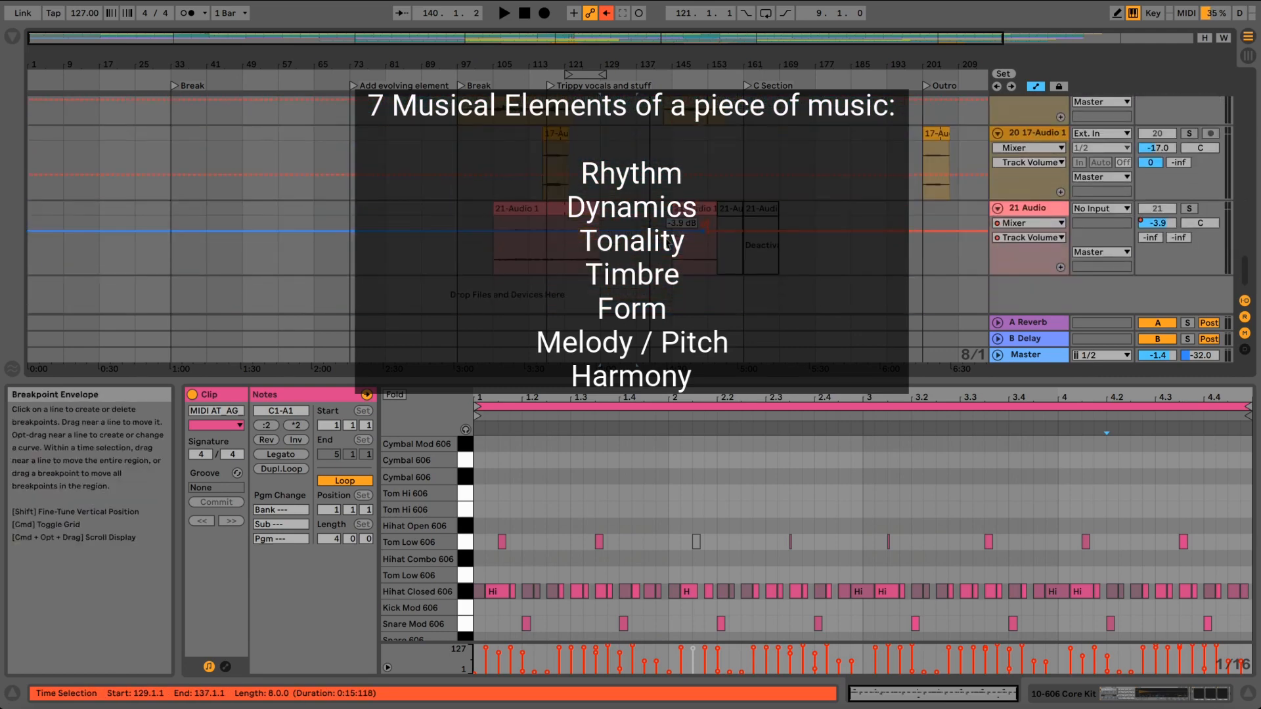
- Compare the tracks over the whole song, from 21 Audio past the Eurythmi and SFX SEQ tracks to the uppermost tracks
drag(616, 62, 515, 73)
scroll(578, 248, up, 10)
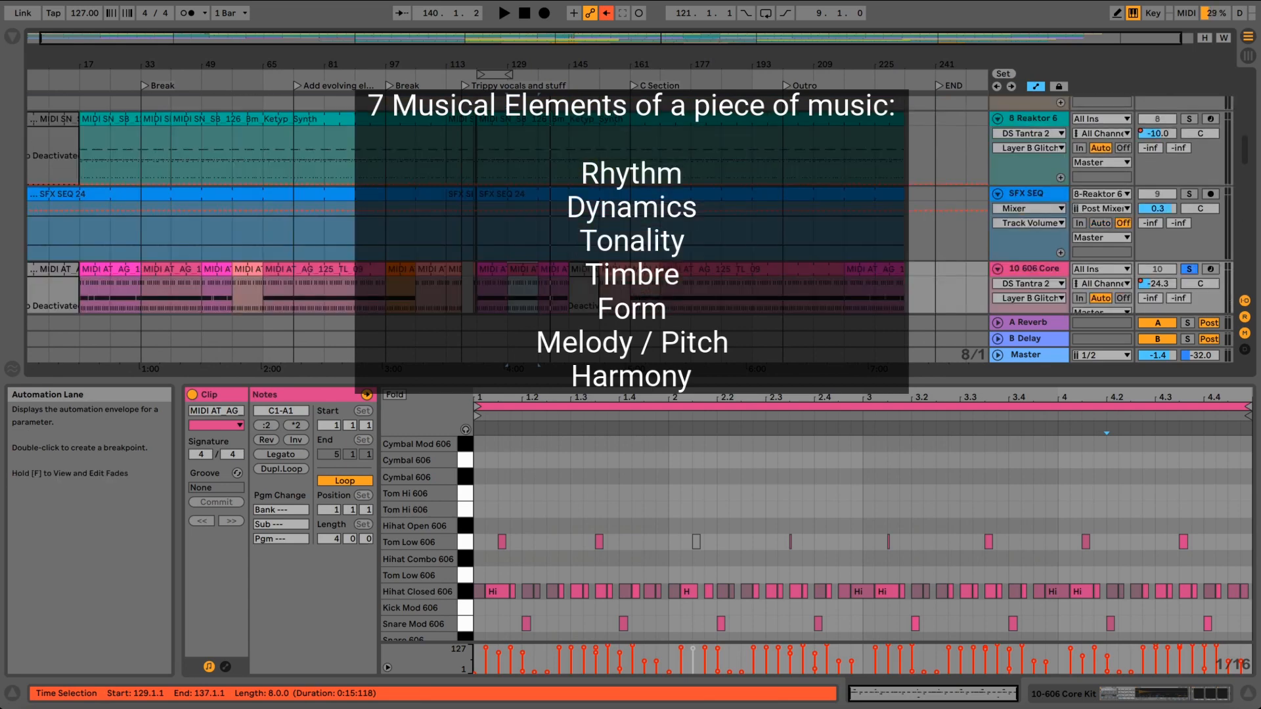
scroll(574, 224, down, 10)
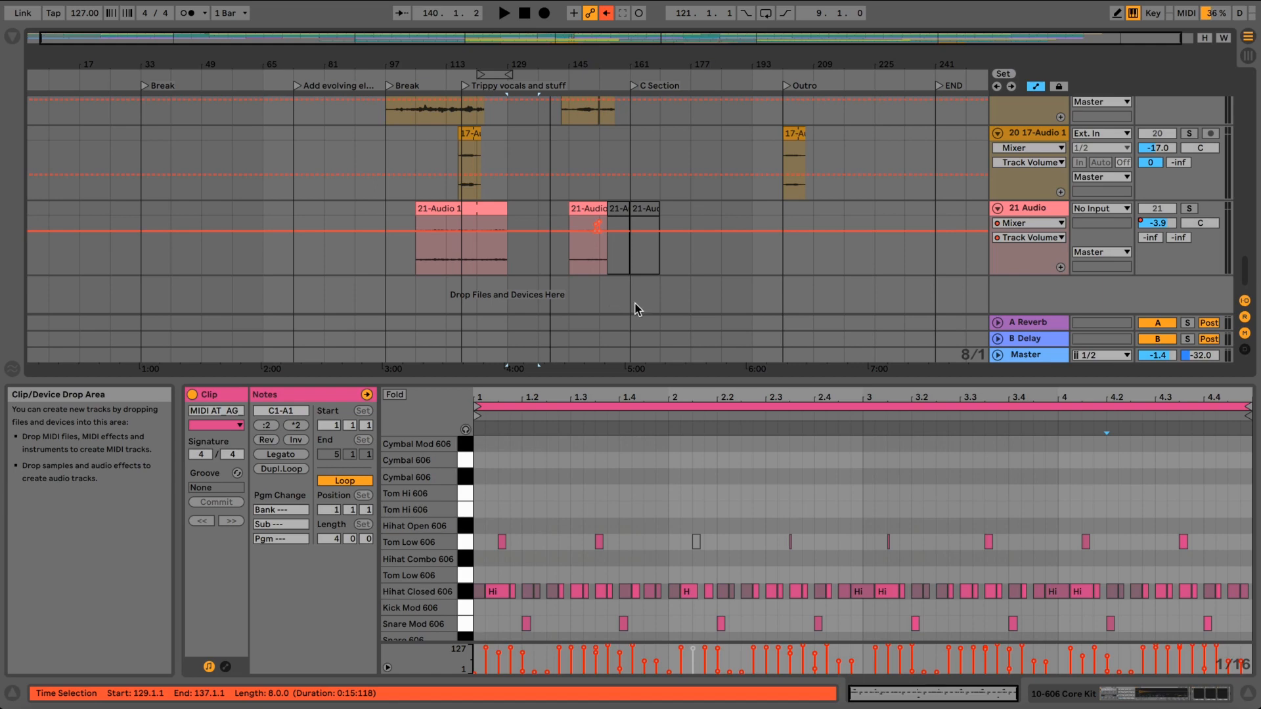
scroll(636, 309, up, 5)
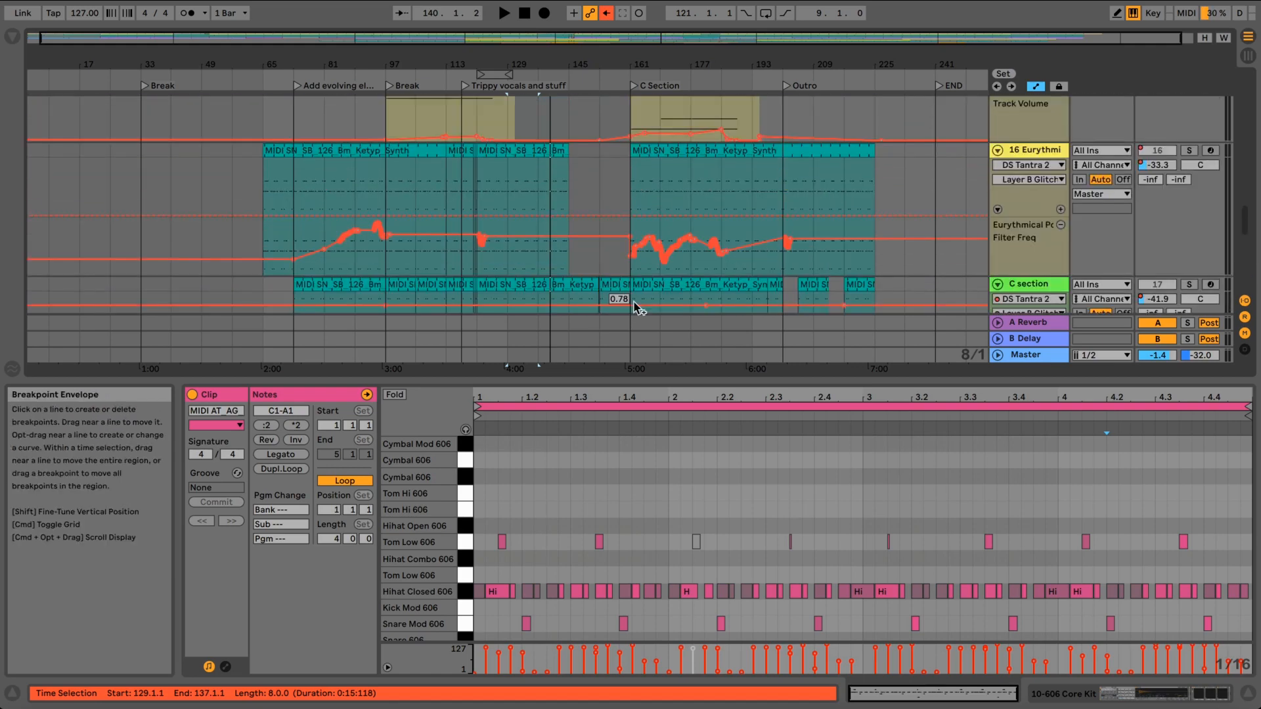
scroll(636, 308, up, 2)
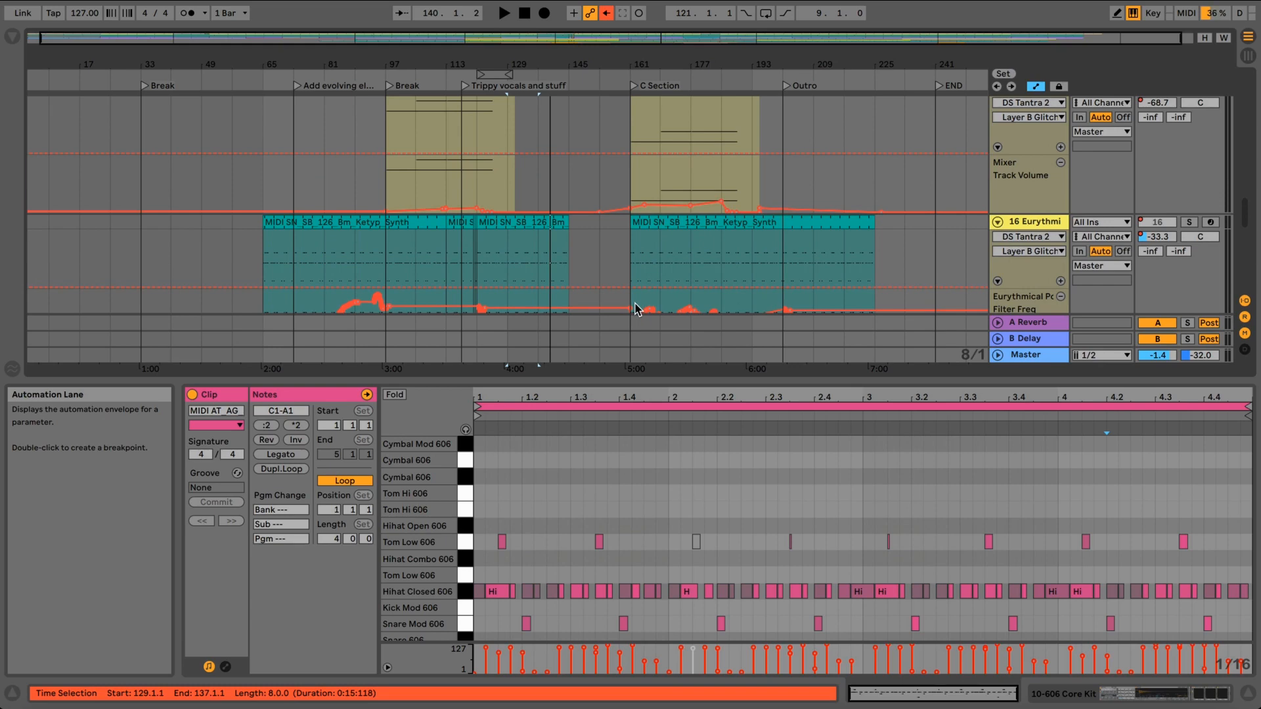
scroll(635, 309, up, 8)
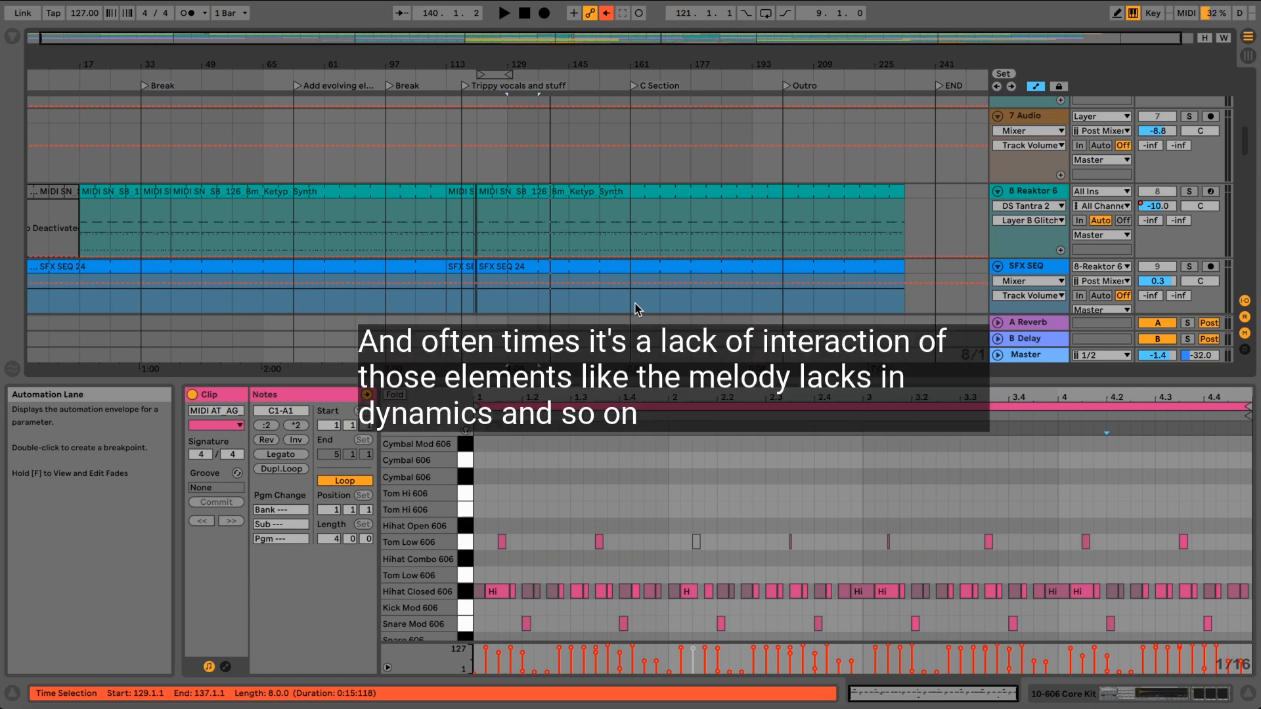
scroll(591, 248, up, 10)
scroll(591, 247, down, 15)
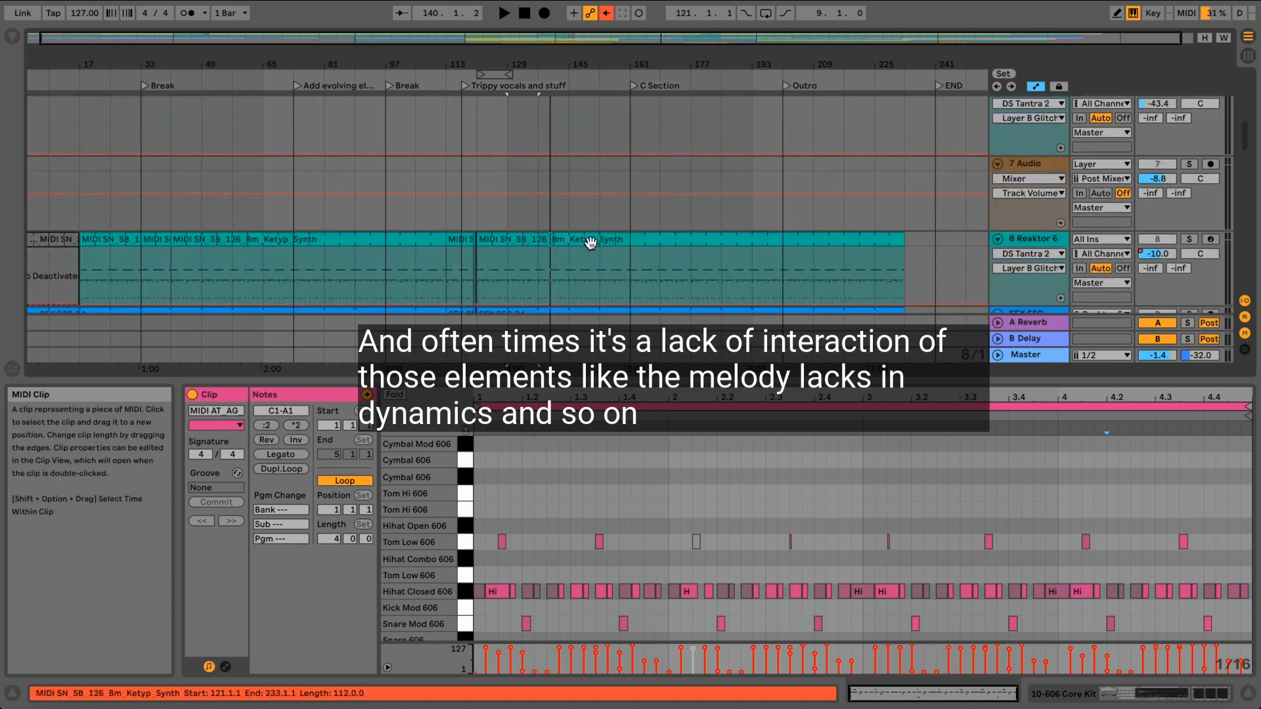
scroll(590, 243, up, 15)
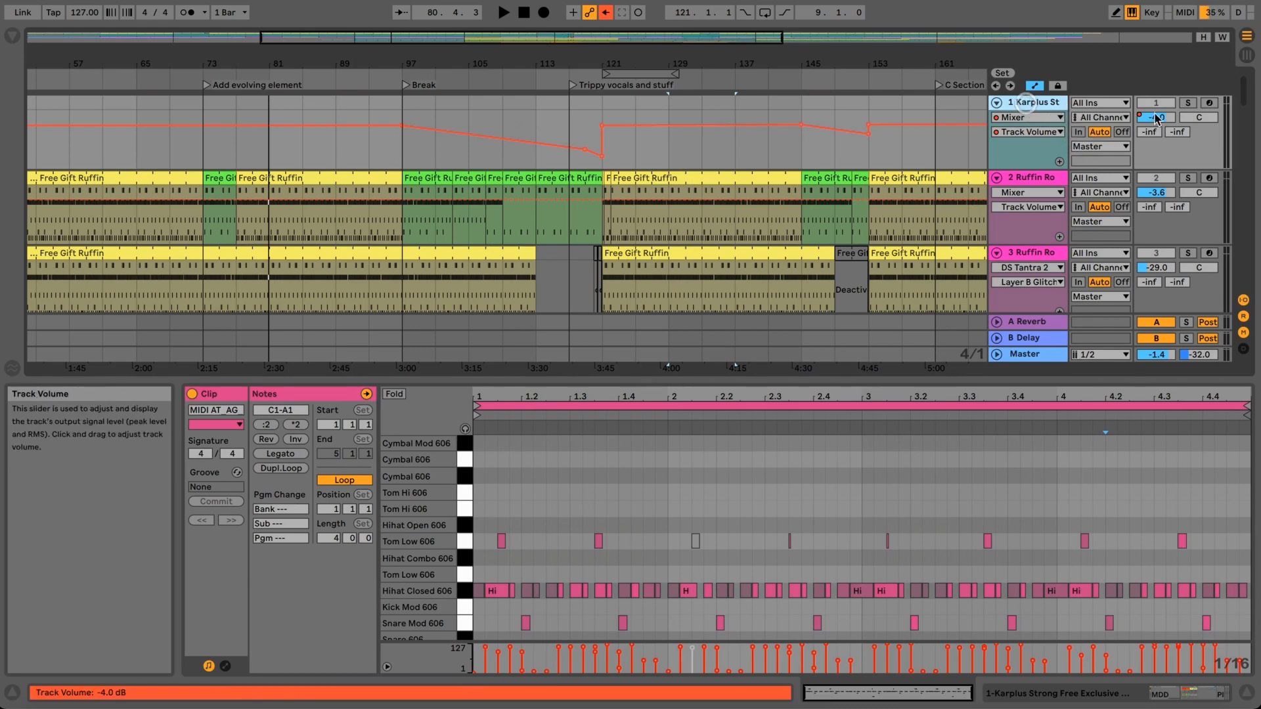
- Solo and play the 1 Karplus St track, show its devices, and unsolo it to hear it in the full mix
click(1189, 104)
key(space)
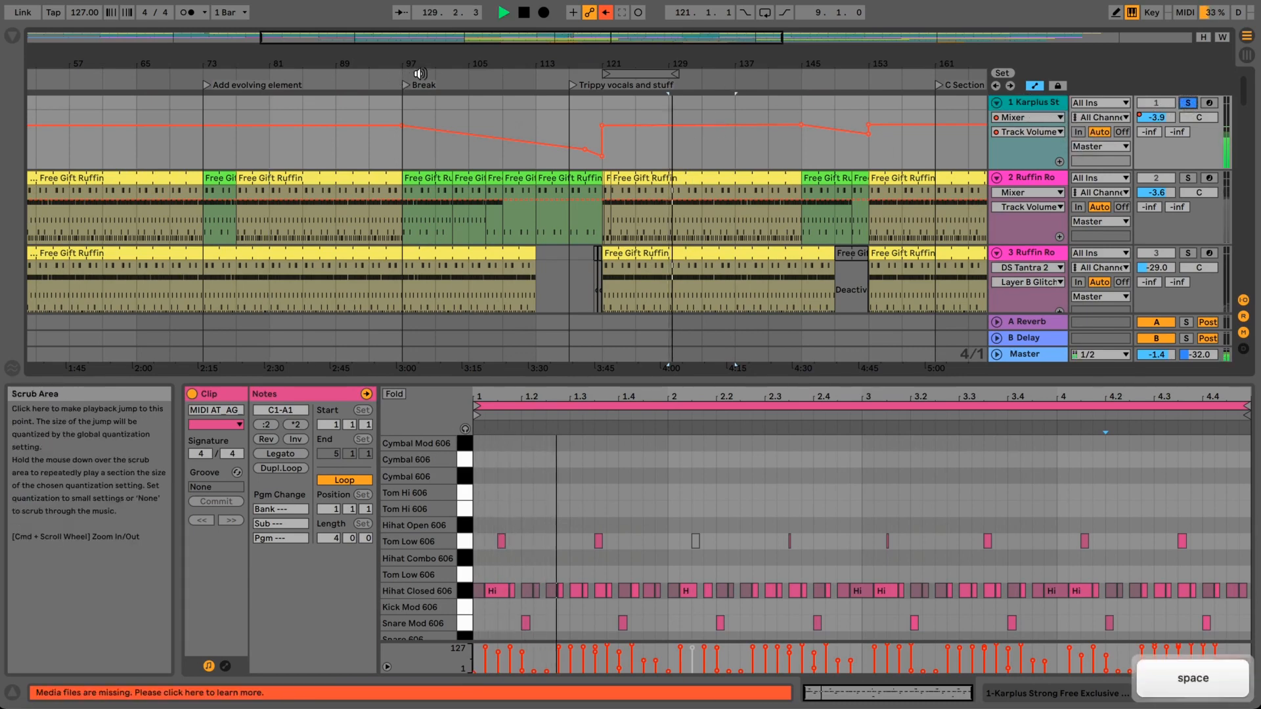
click(1031, 103)
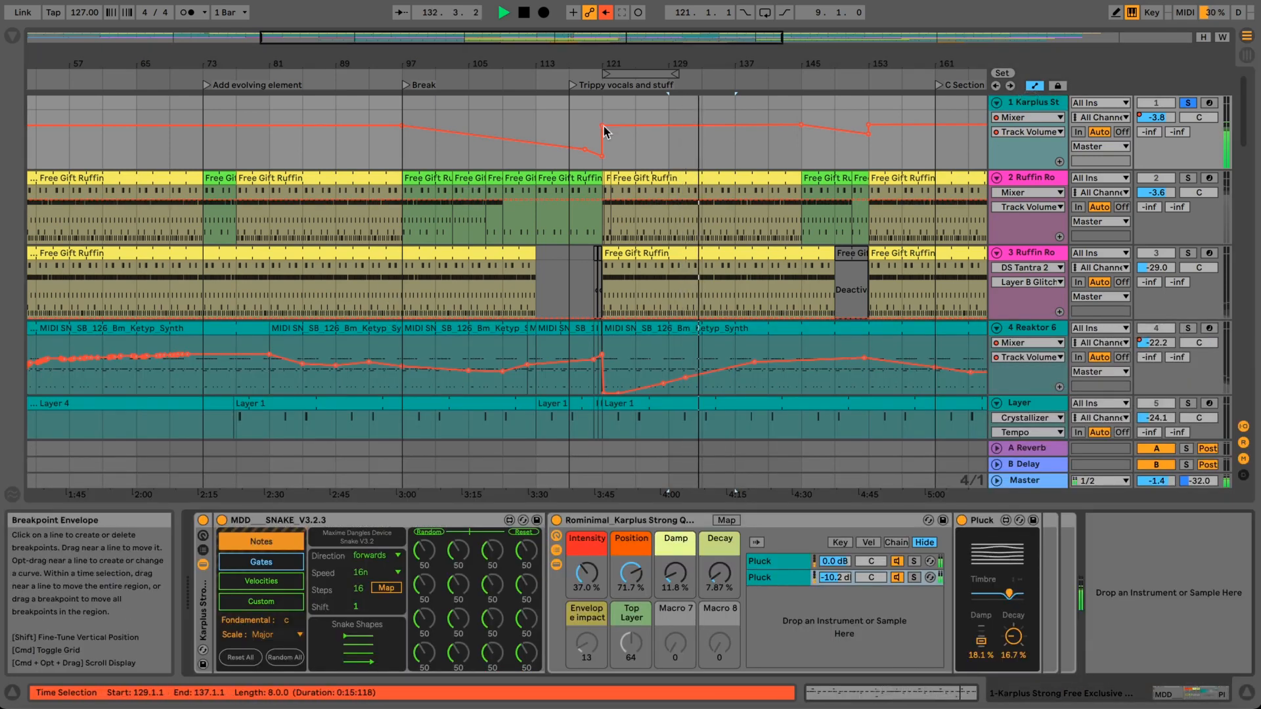
click(1188, 103)
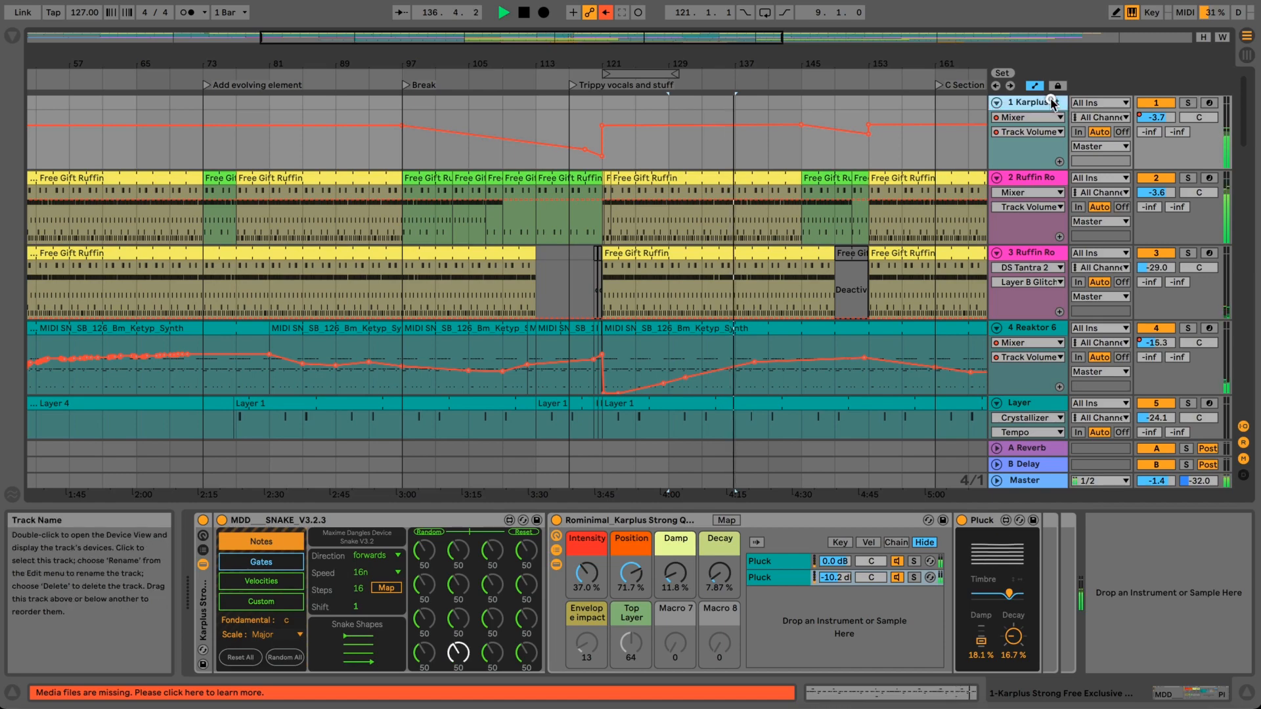
- Show the whole song in the arrangement, solo 1 Karplus St again and stop playback
drag(791, 61, 757, 62)
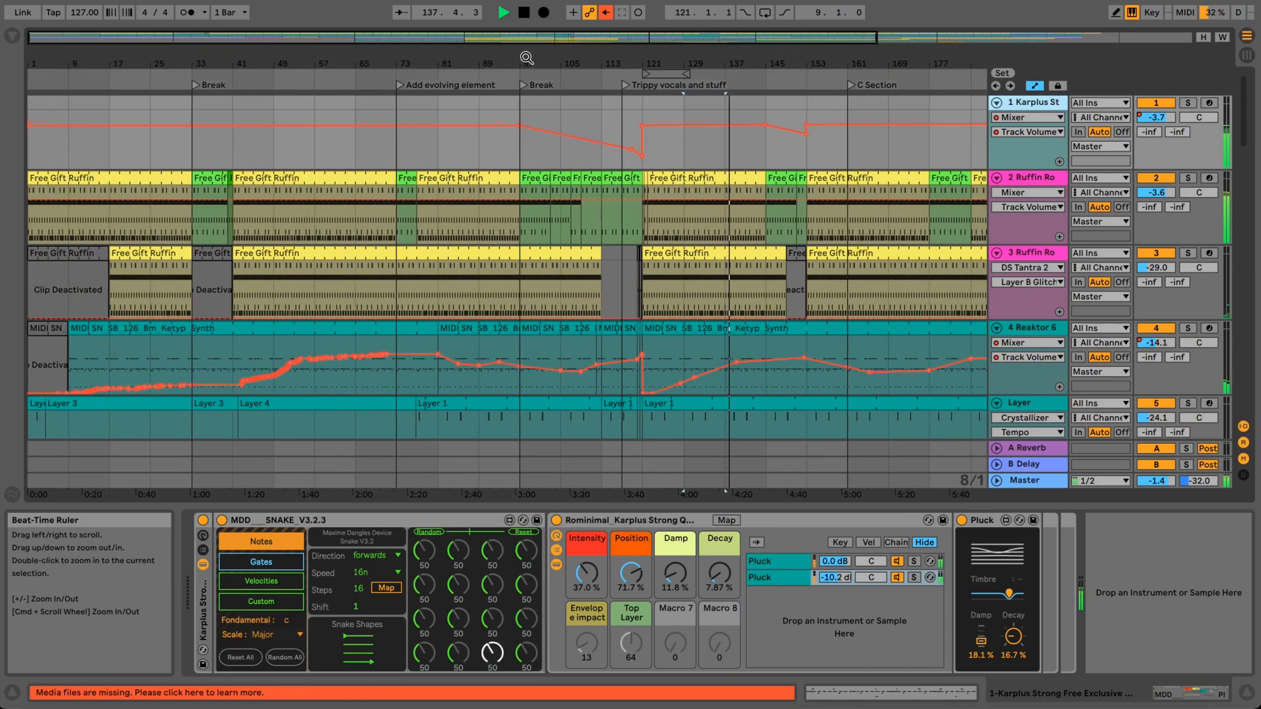
drag(521, 55, 397, 65)
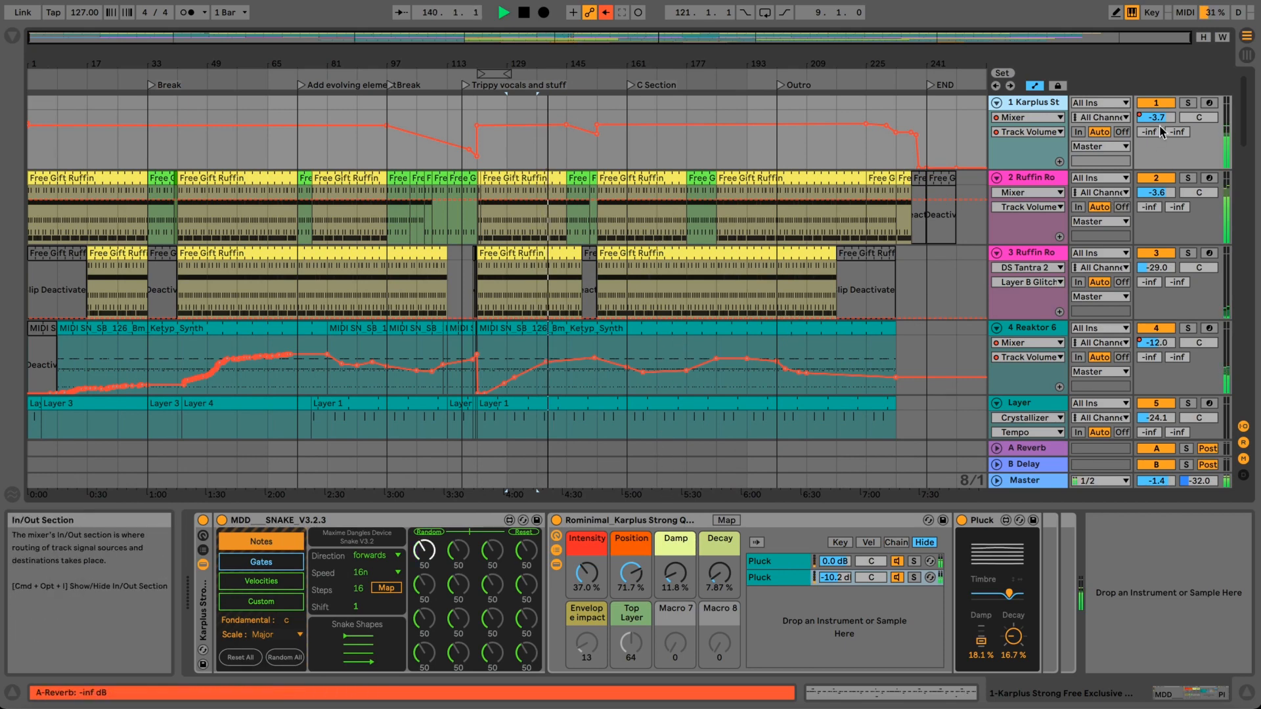
click(1188, 103)
key(space)
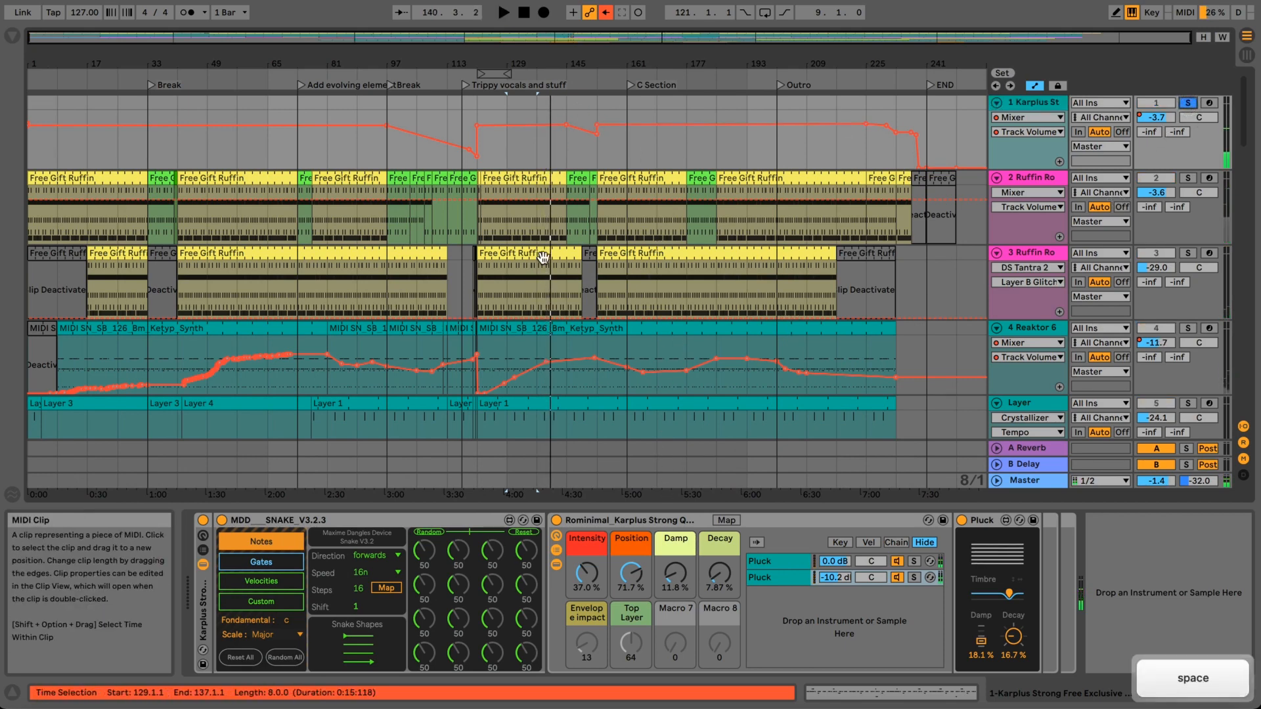
- Play the looped section from bar 121 and lower the second Pluck chain's volume to -19.6 dB
click(486, 73)
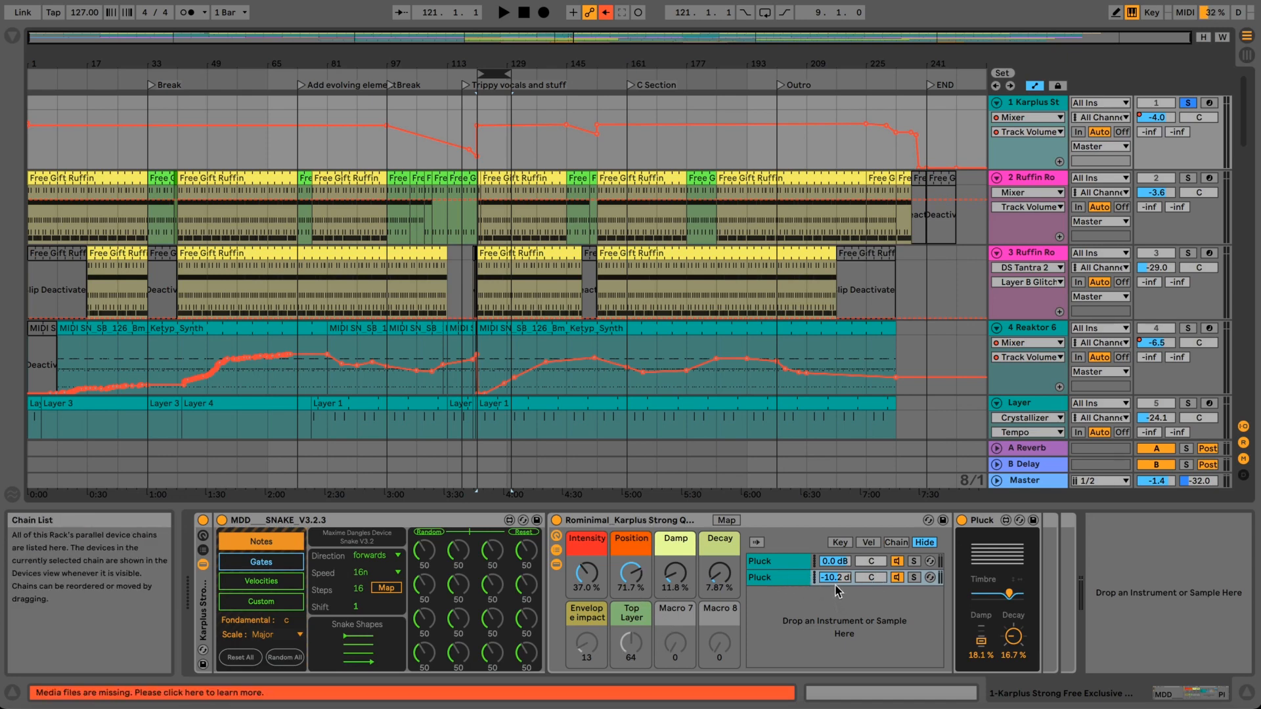
key(space)
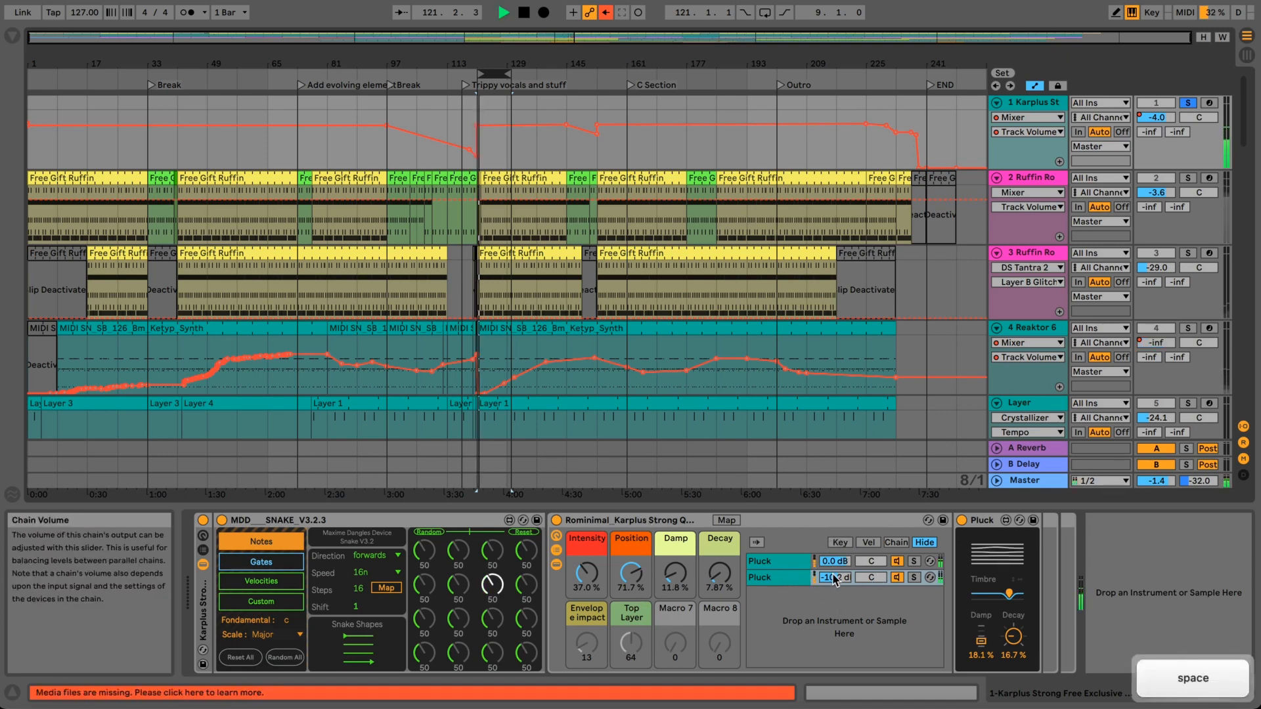
drag(835, 579, 832, 574)
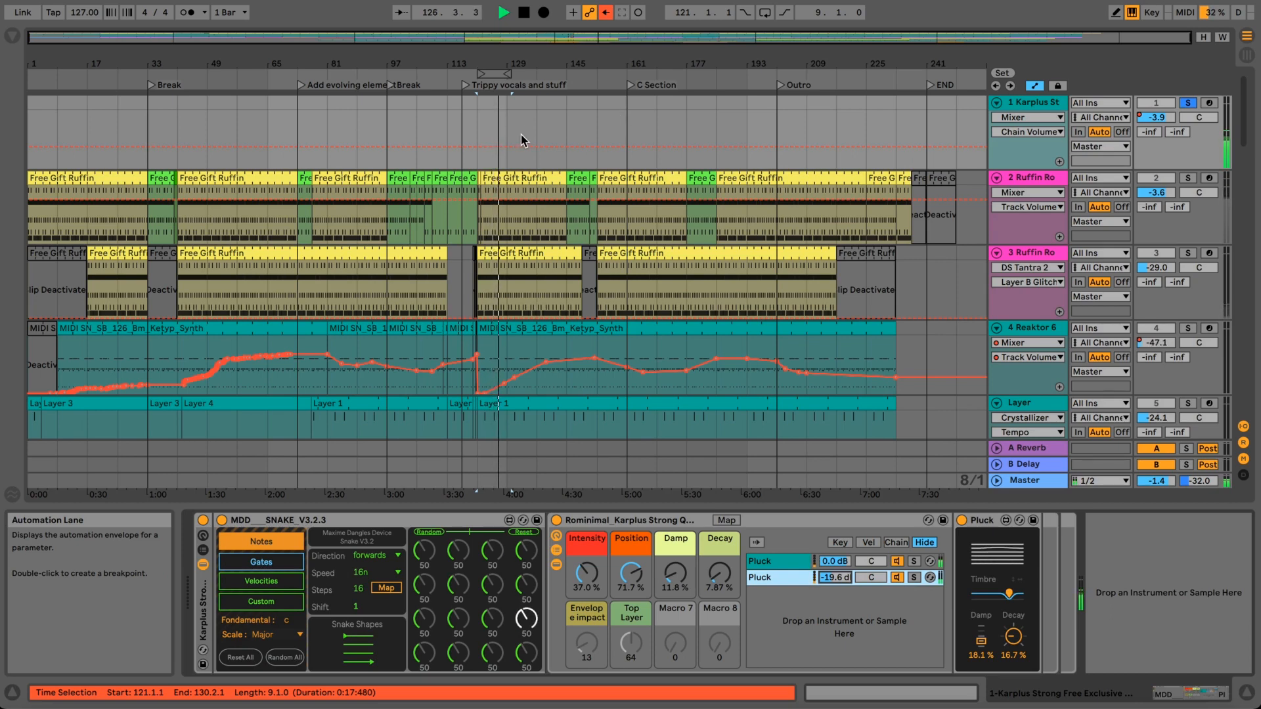
- Change the speed of the SNAKE note sequencer and set its gate sequencer's speed to 8n
click(356, 572)
click(358, 621)
click(239, 559)
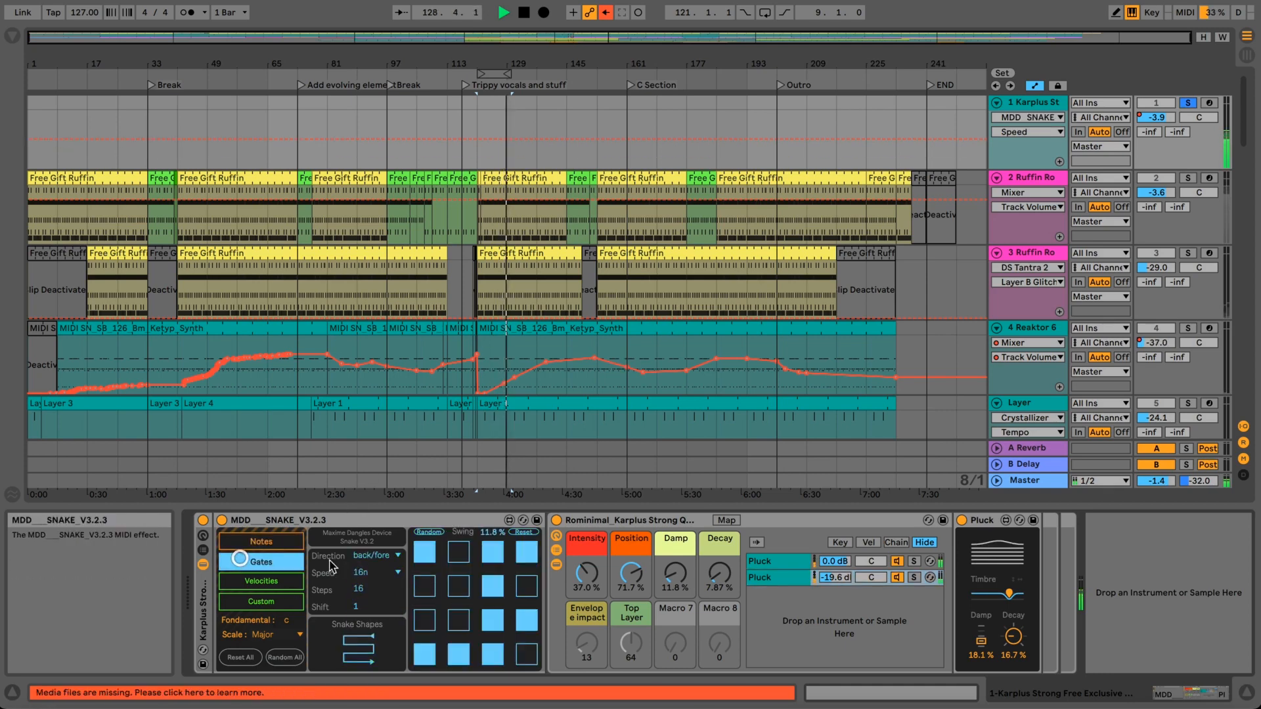
click(360, 573)
click(375, 635)
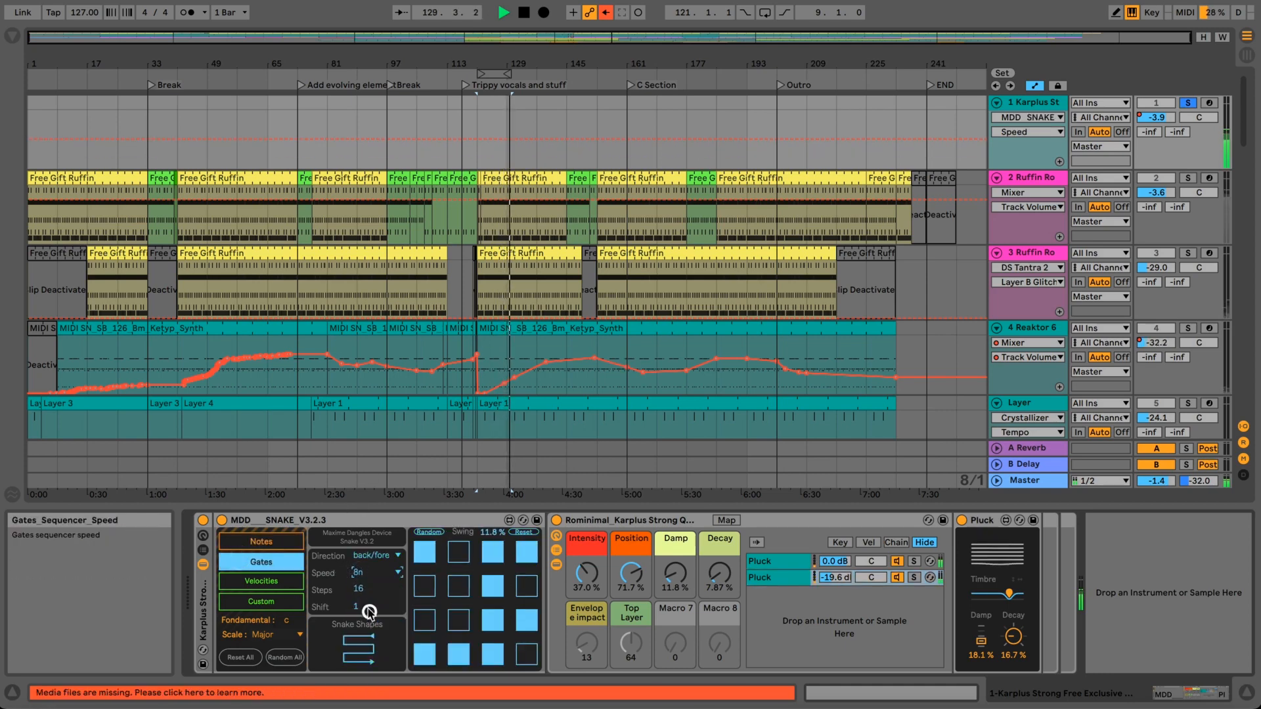
click(369, 576)
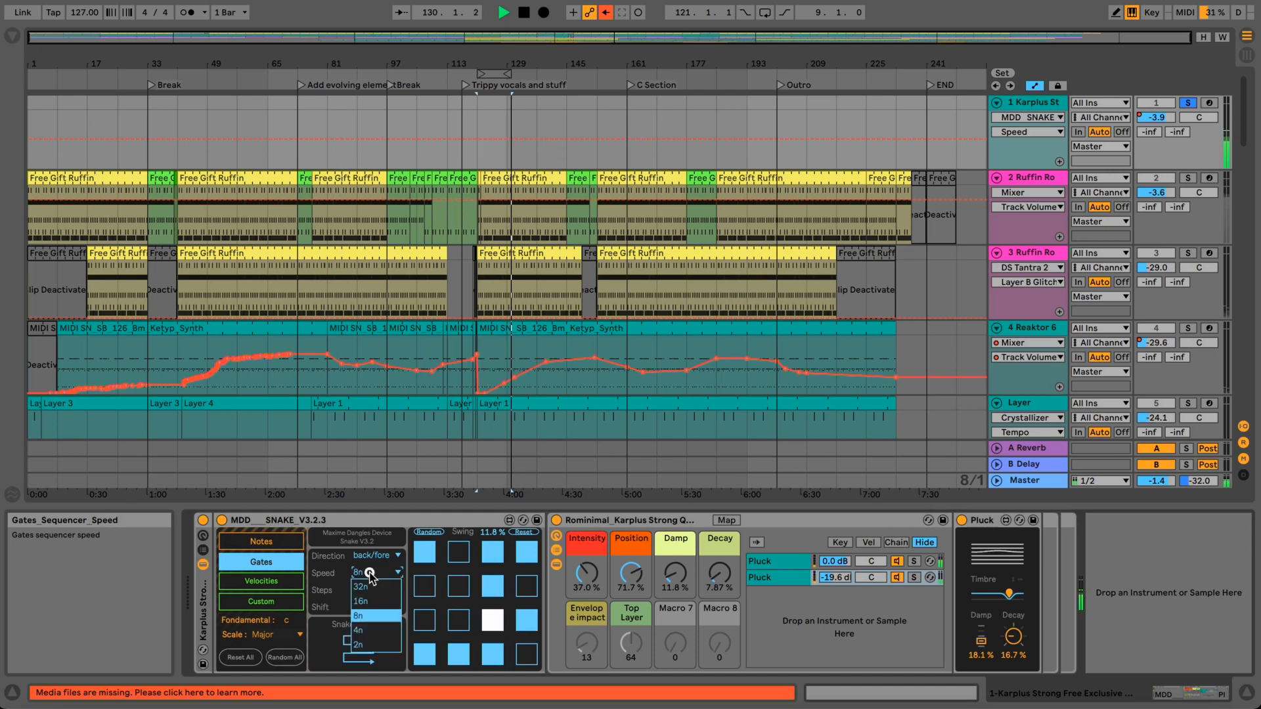
click(370, 618)
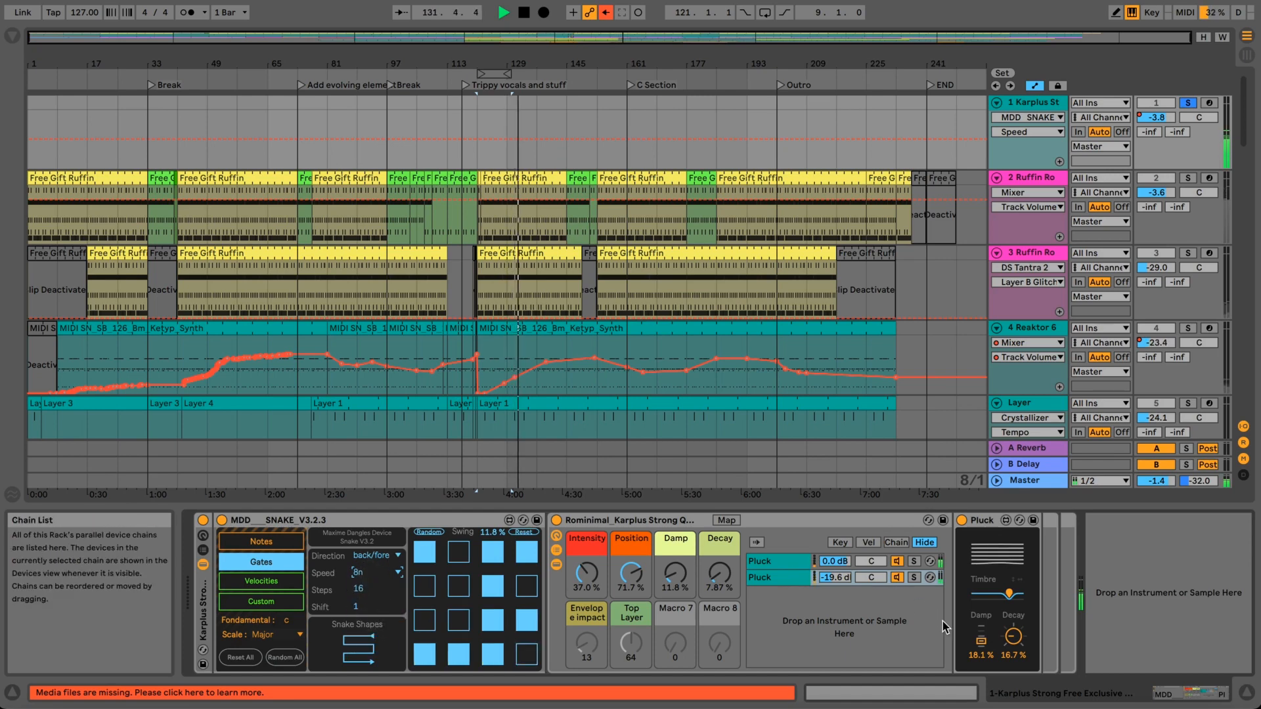
- Raise the Pluck decay to 83.7 % and solo 2 Ruffin Ro together with the Karplus track
drag(1014, 639, 1022, 565)
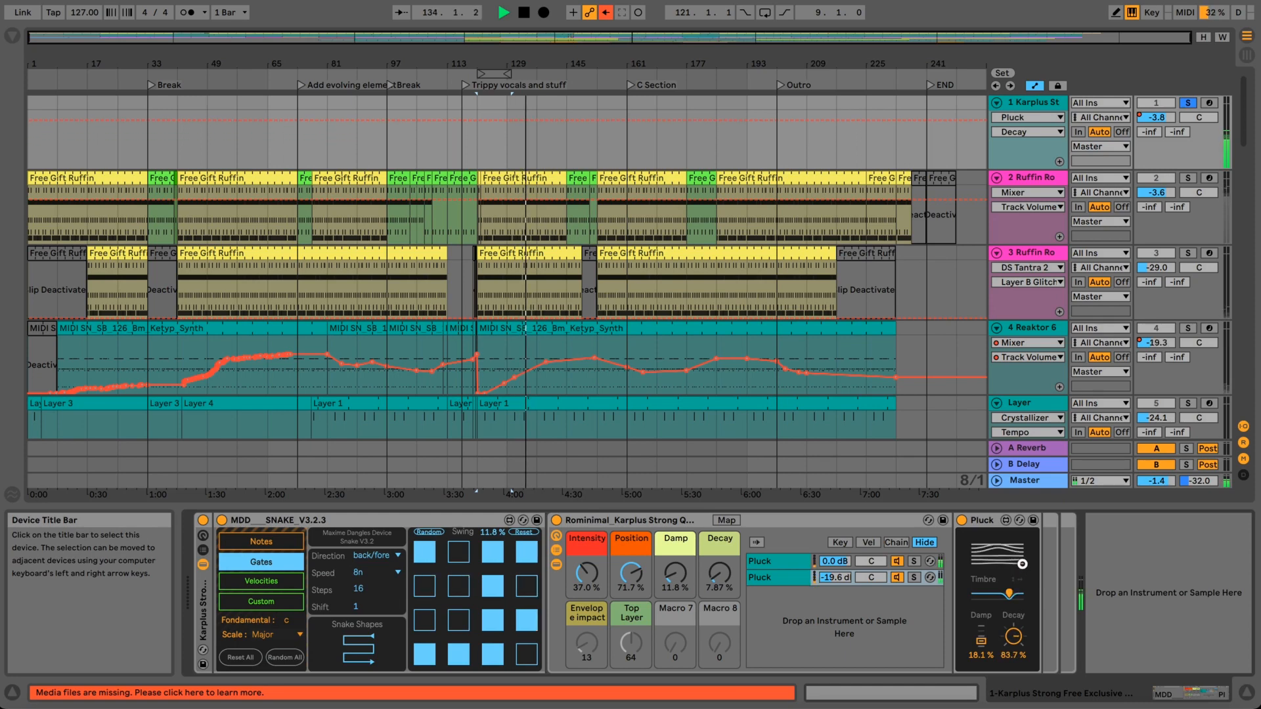
click(1188, 179)
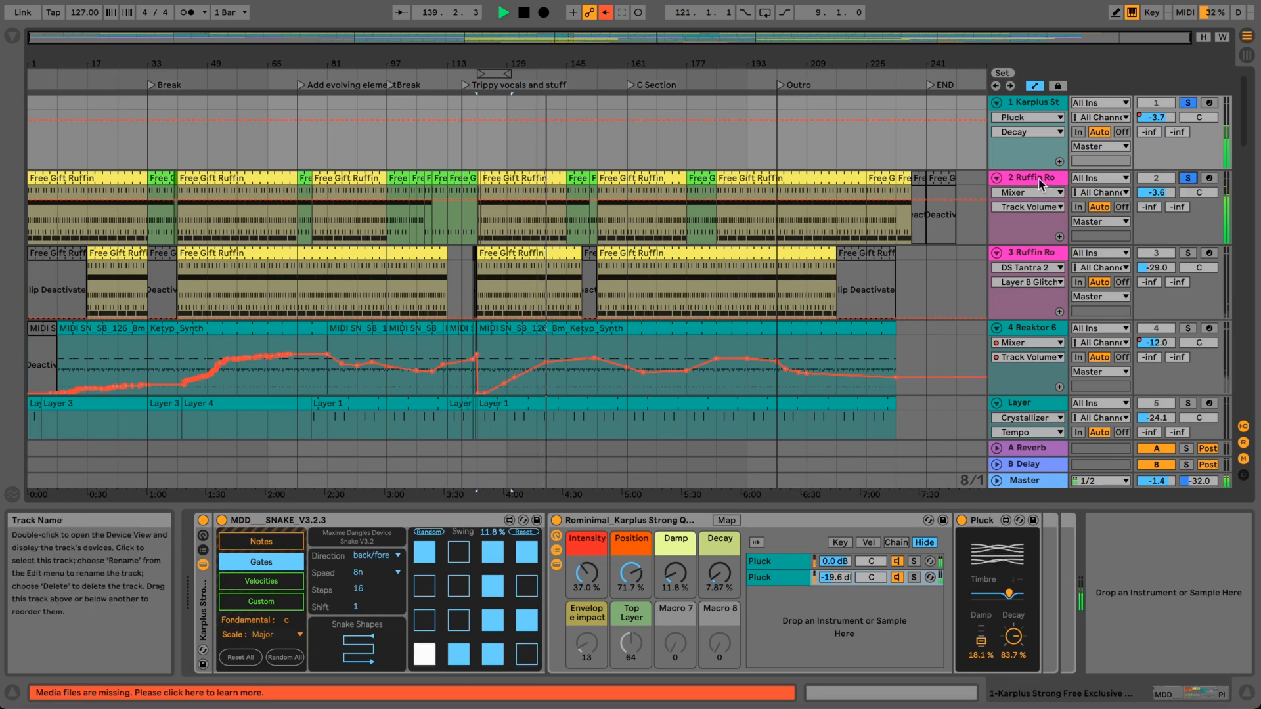
- Change the gate sequencer's snake shape to a spiral, stop playback and lower the Pluck decay
click(382, 573)
drag(373, 645, 374, 542)
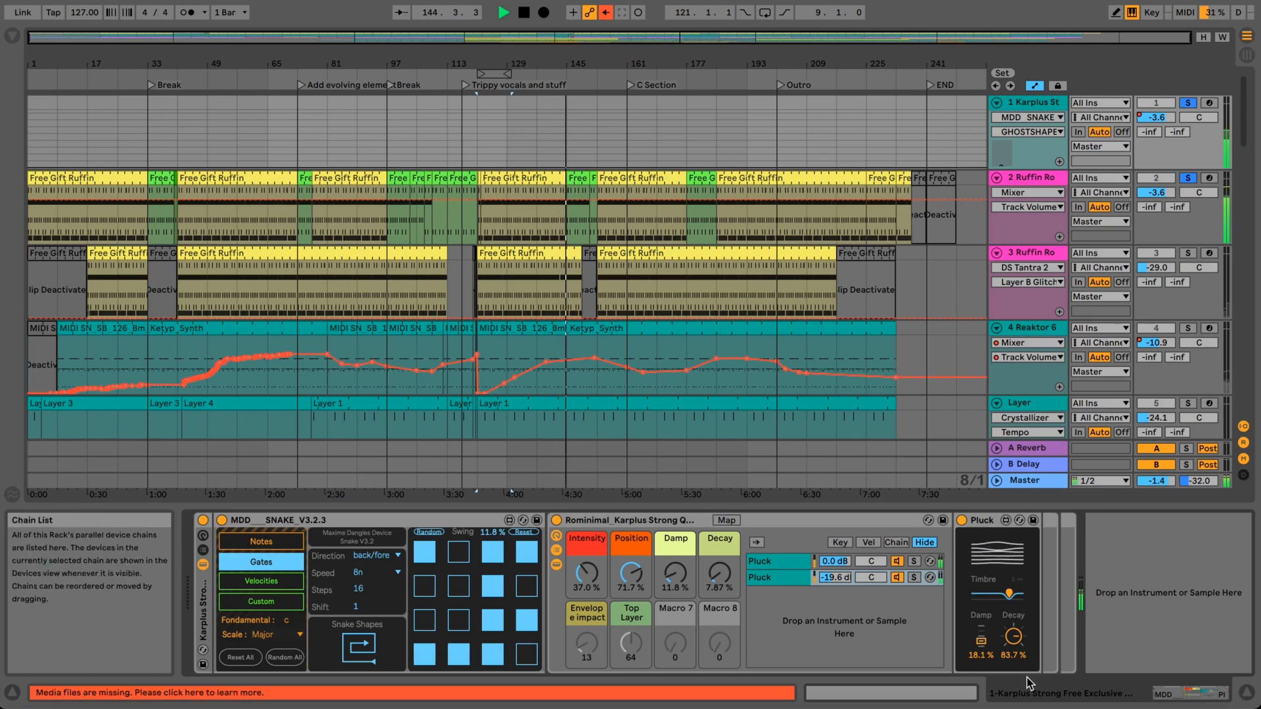
key(space)
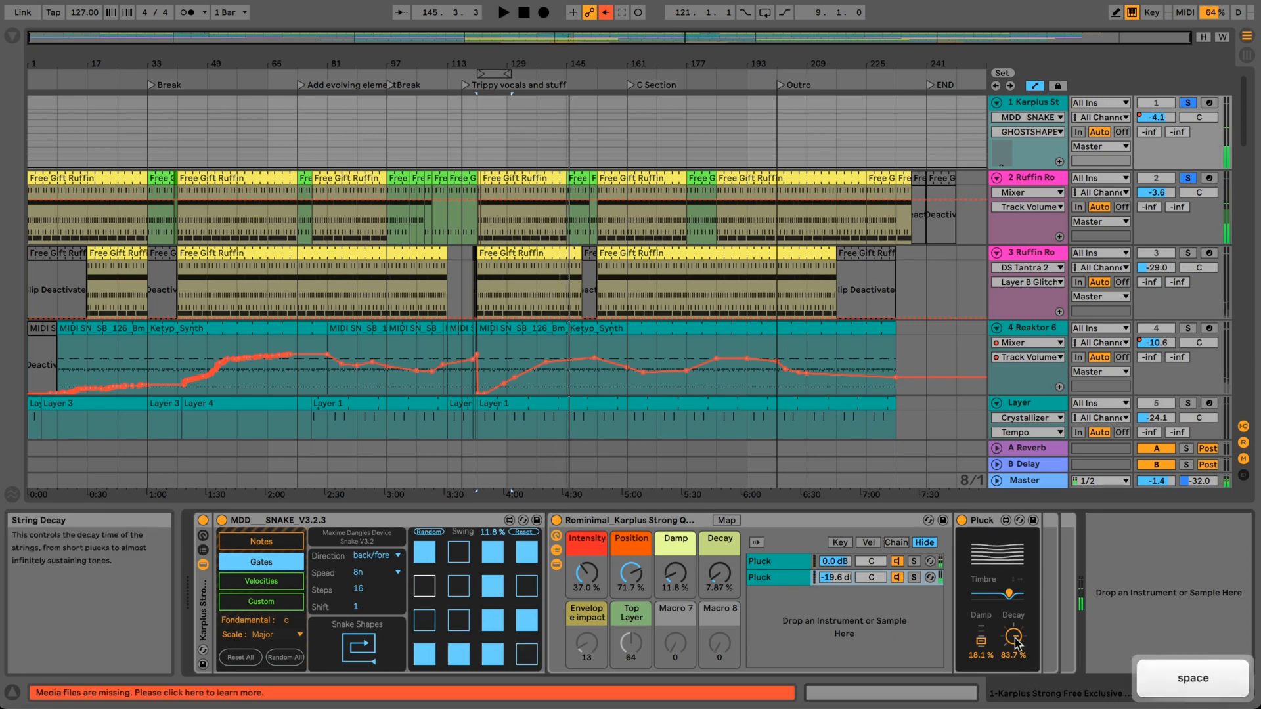
drag(1016, 643, 1015, 688)
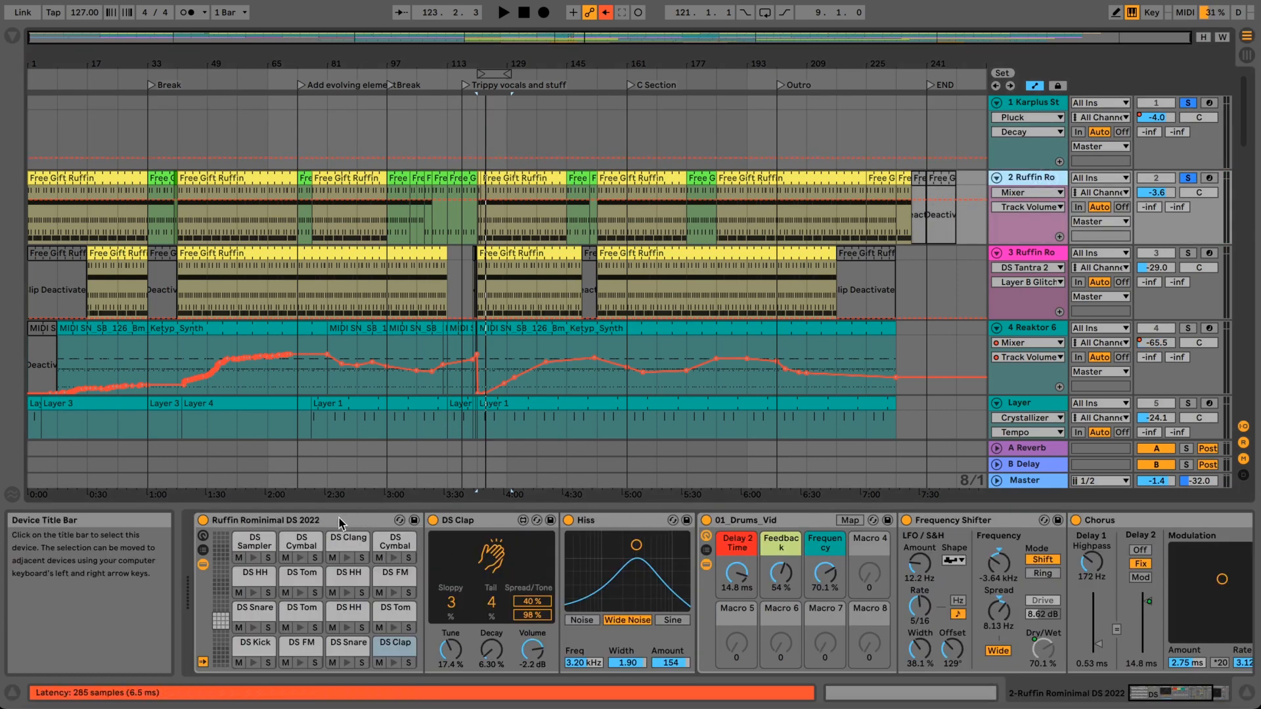
- Search the browser for "ds" and select DS Drum Rack.adg in the Core Library's Max Instrument folder
click(339, 521)
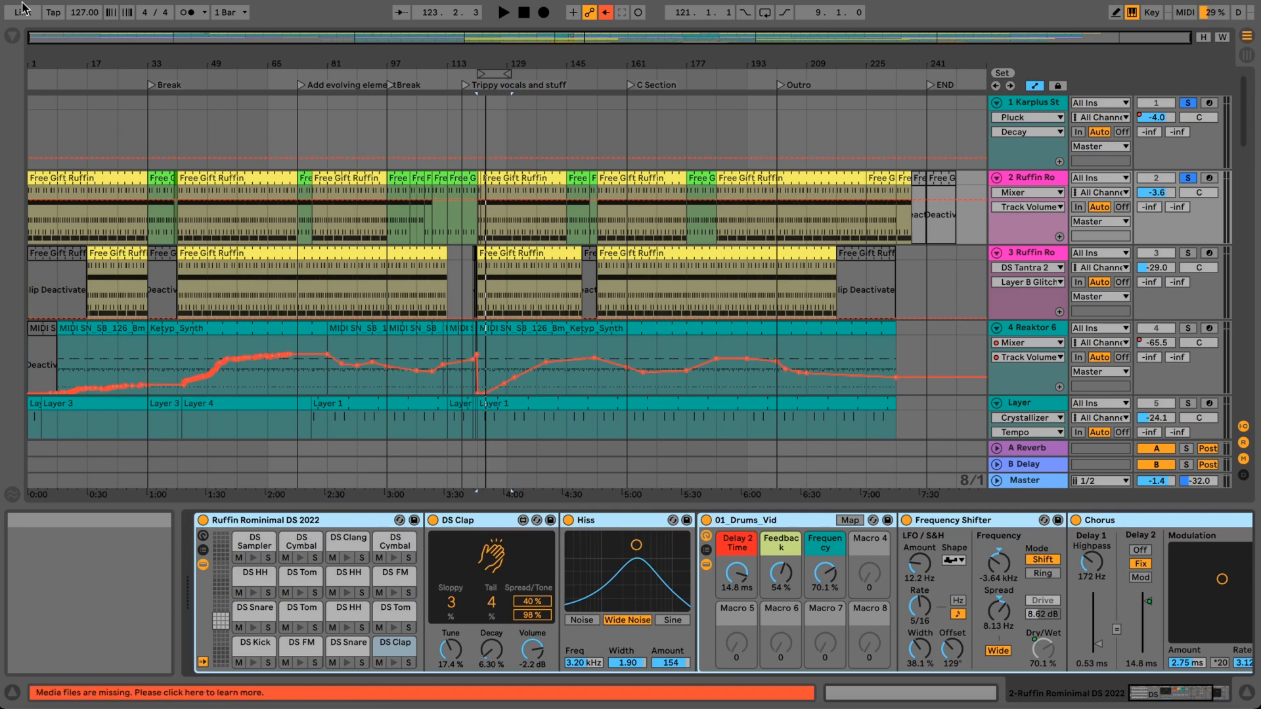
click(10, 35)
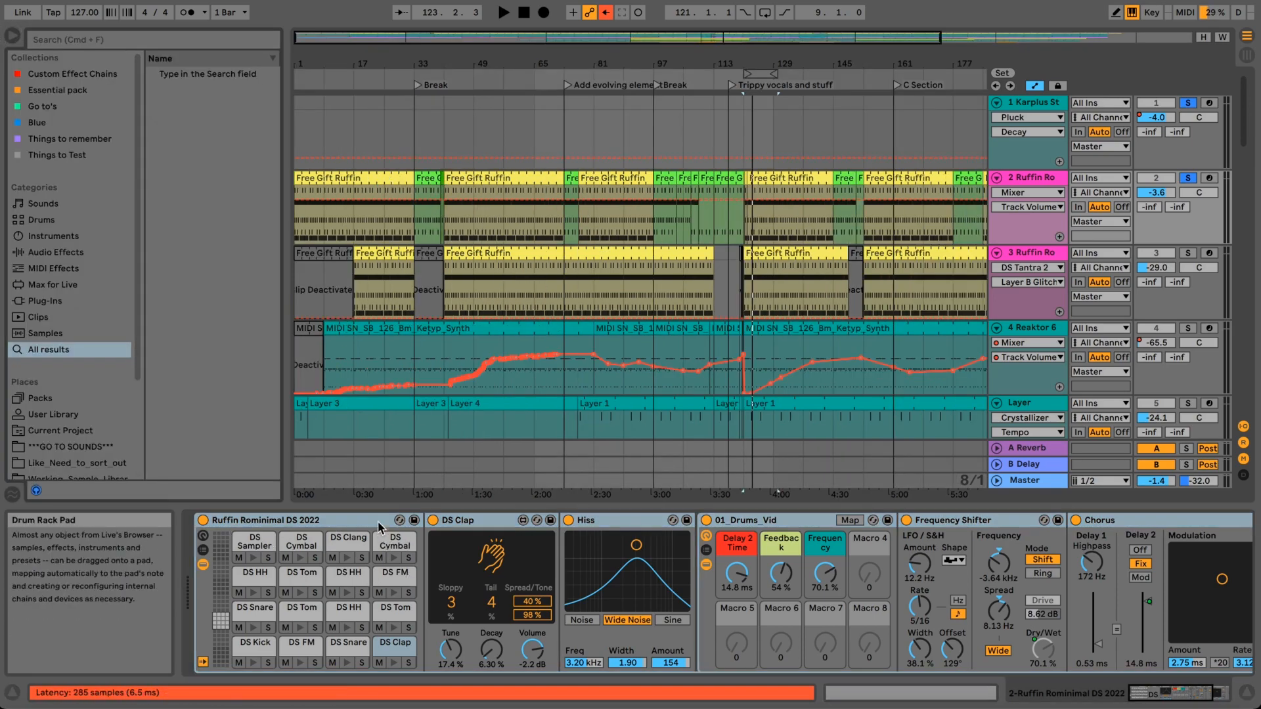
text(ds)
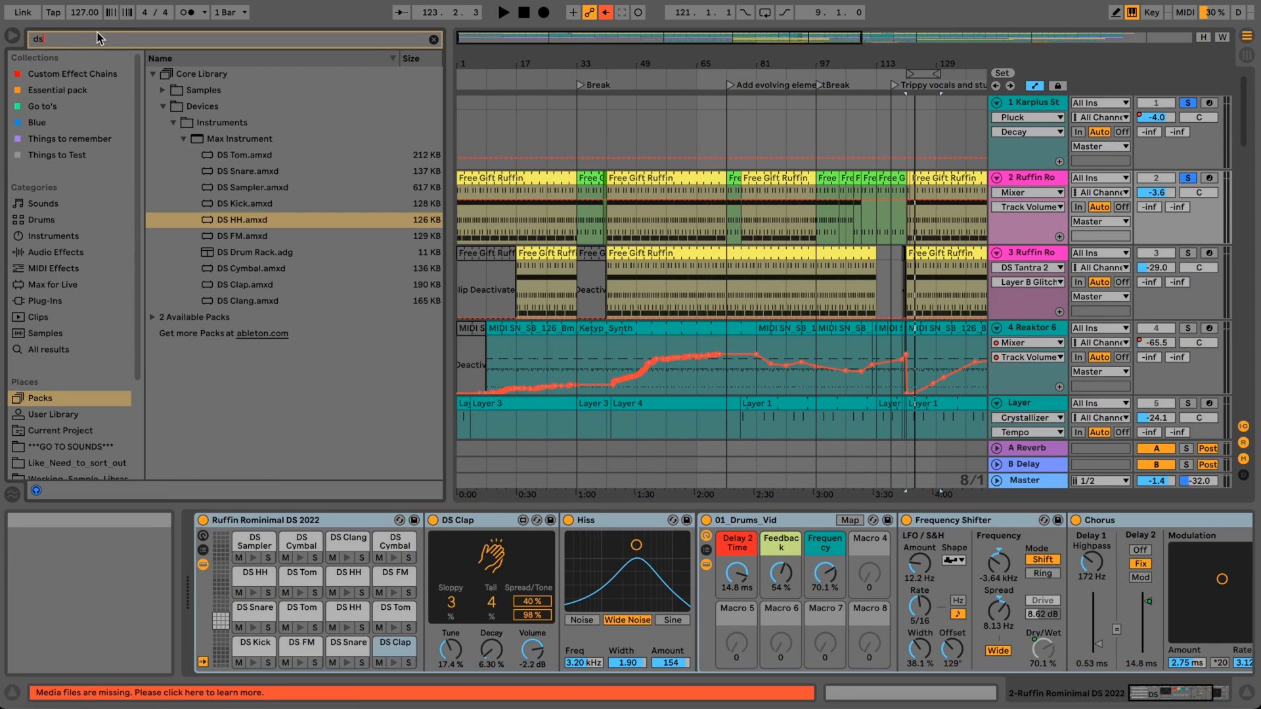
click(248, 237)
click(244, 253)
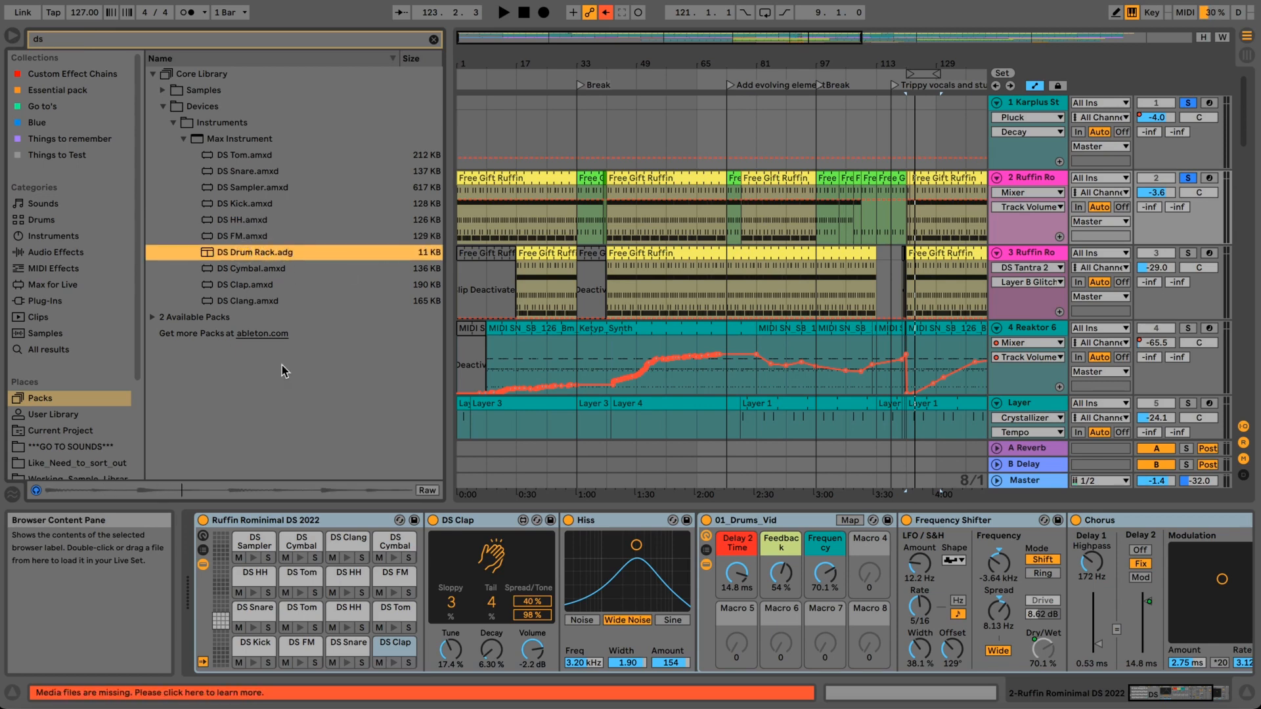
- Examine the 2 Ruffin Ro track's drum rack, its DS Clap pad and the 01_Drums_Vid effects chain
click(258, 520)
click(394, 662)
click(394, 663)
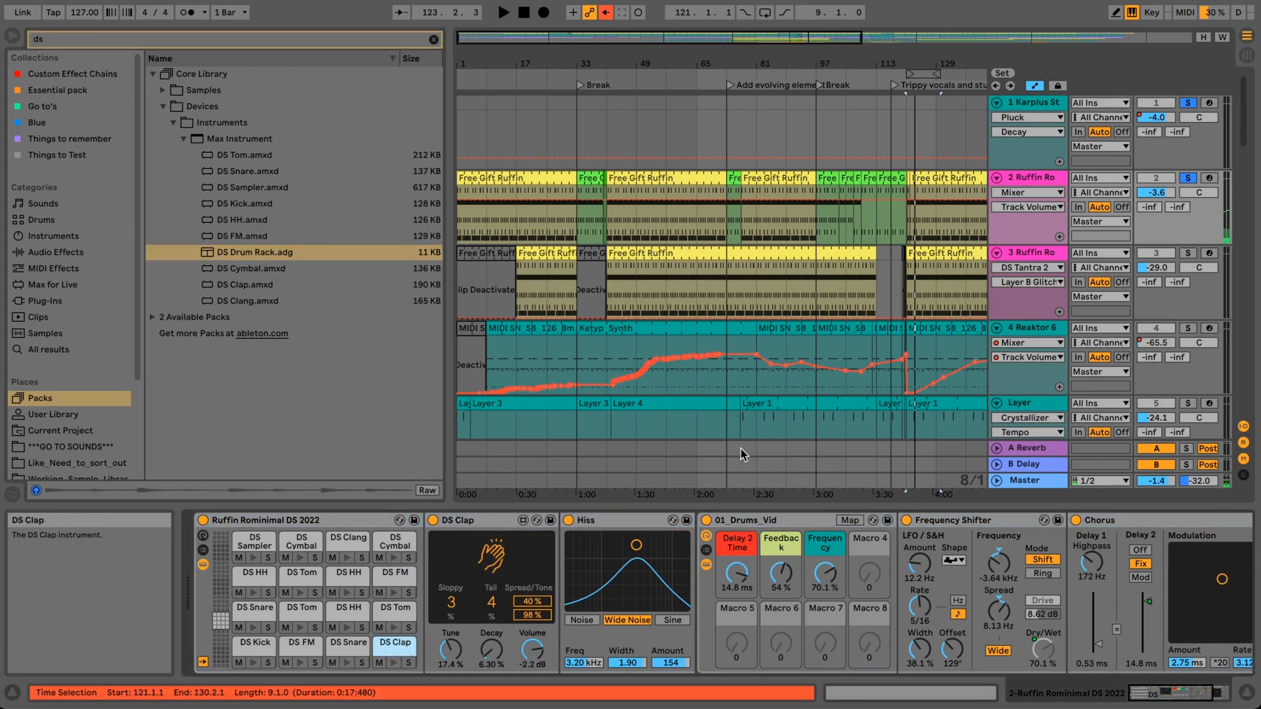
click(1030, 178)
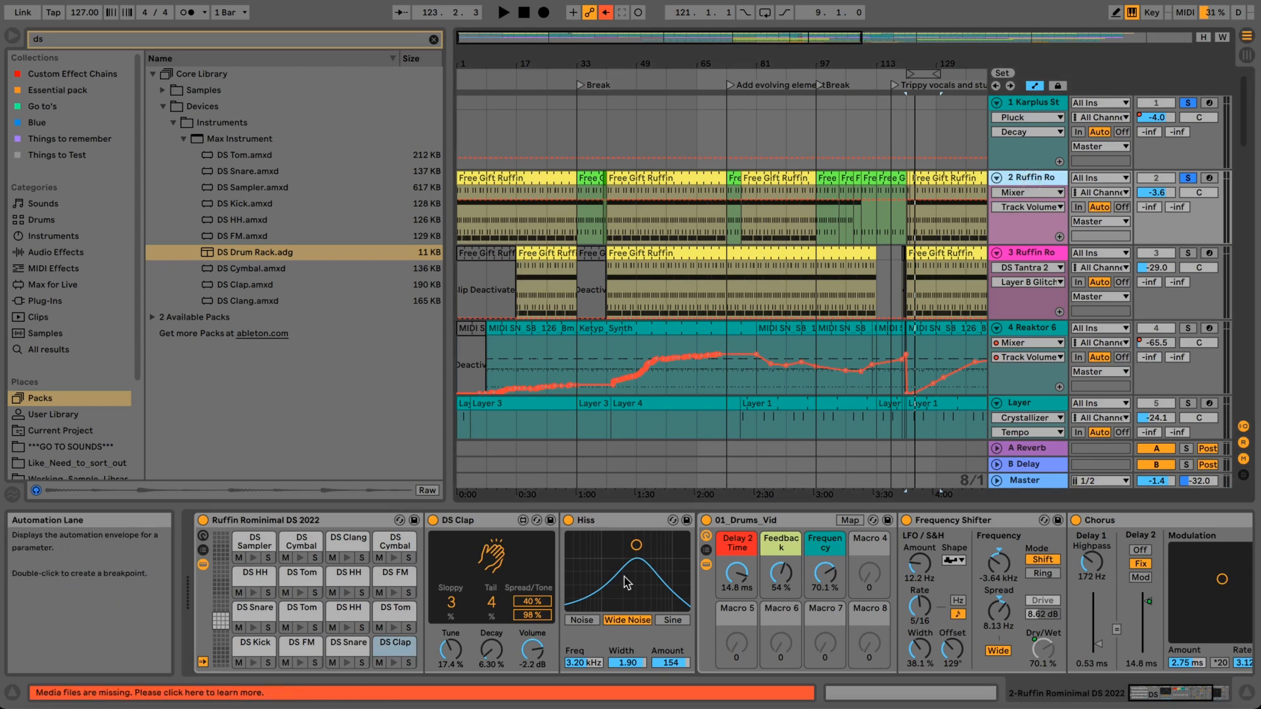
click(736, 520)
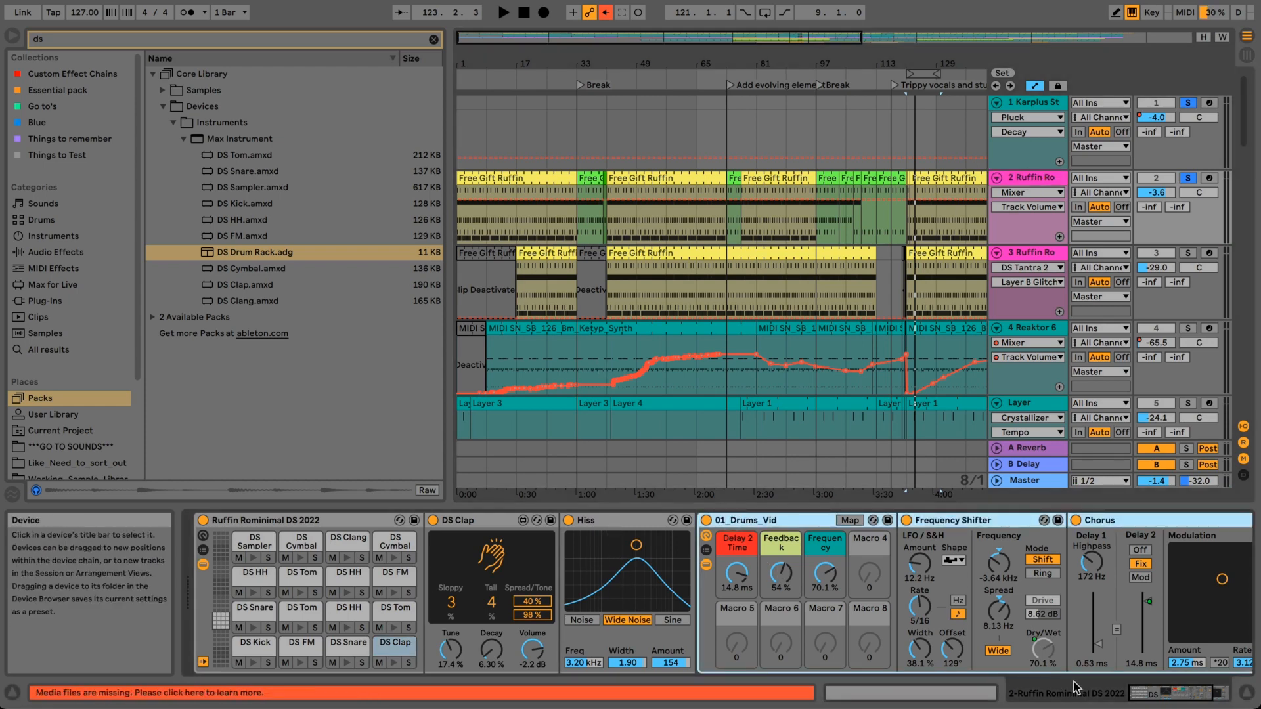
drag(1154, 691, 1176, 690)
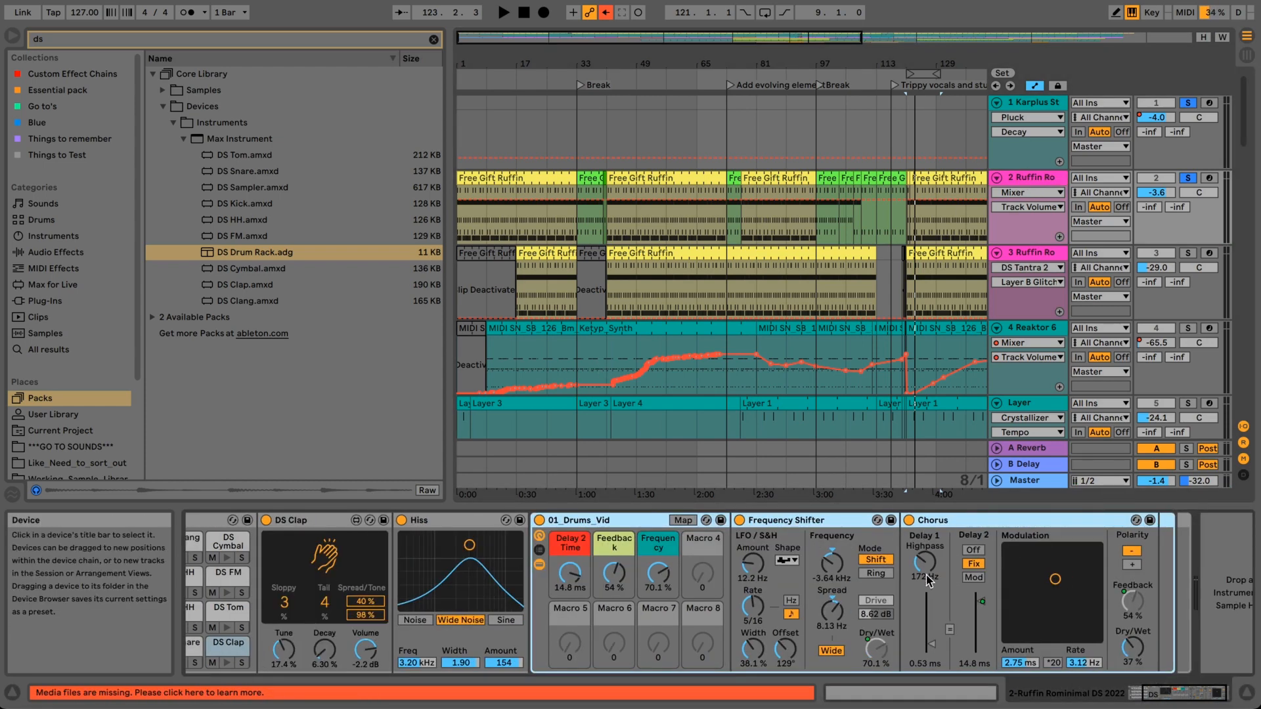
- Play the loop, solo the DS Clap chain in Session View and bypass its 01_Drums_Vid rack
key(space)
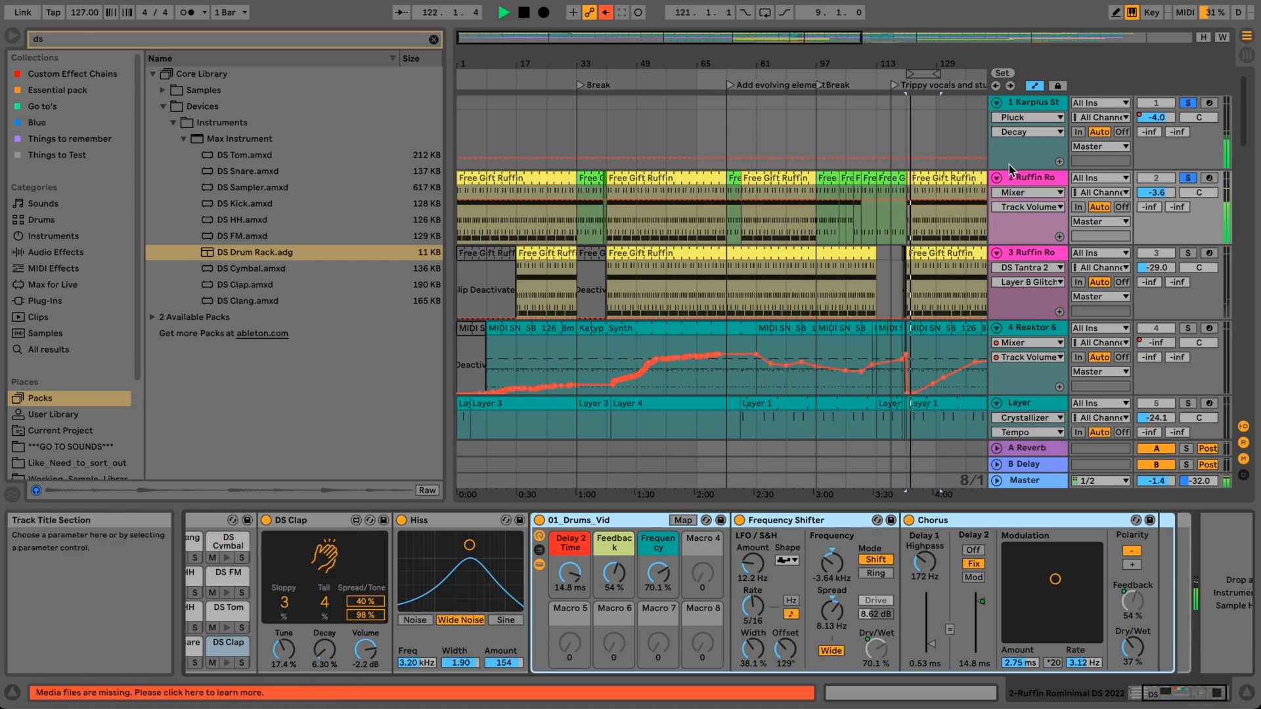
click(1136, 691)
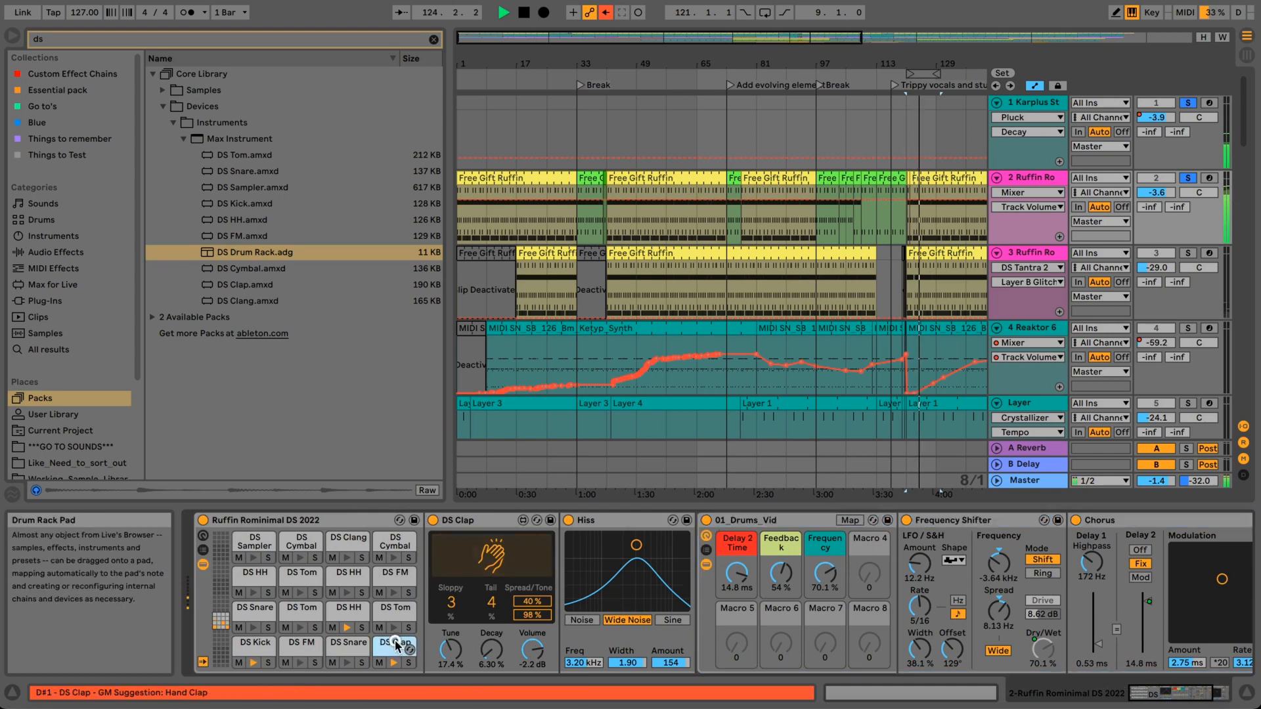
key(Tab)
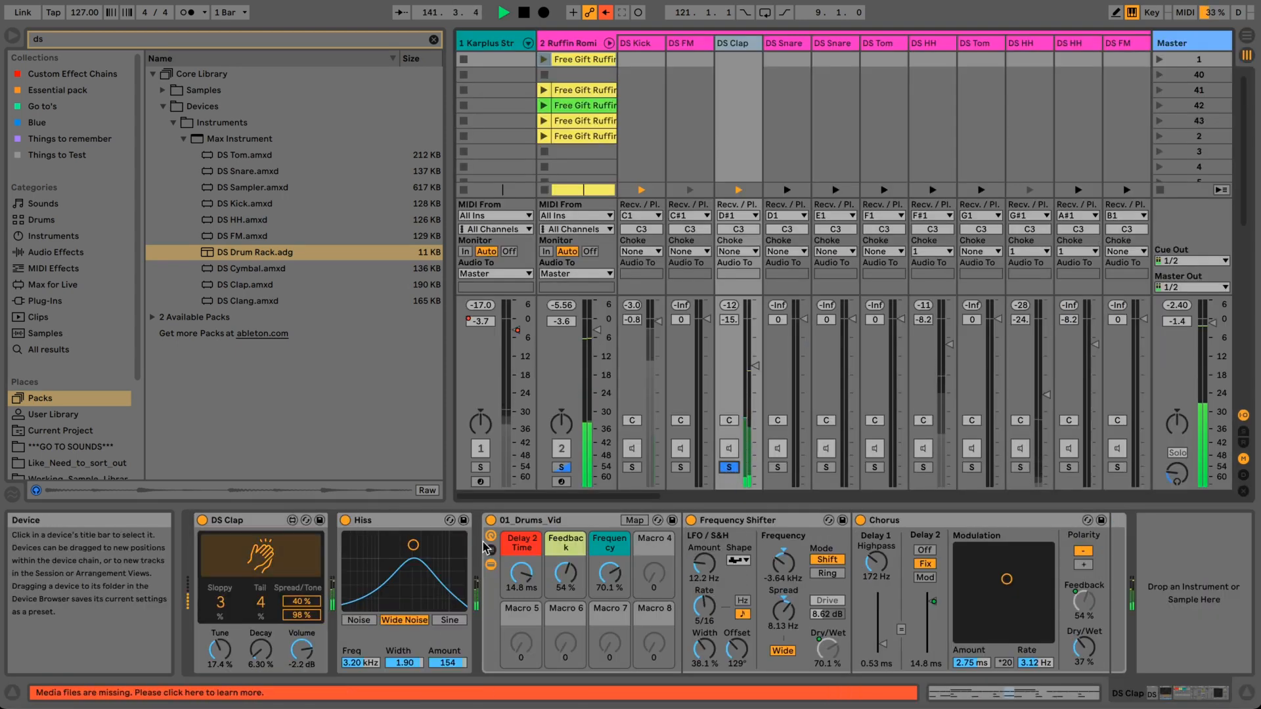
click(491, 520)
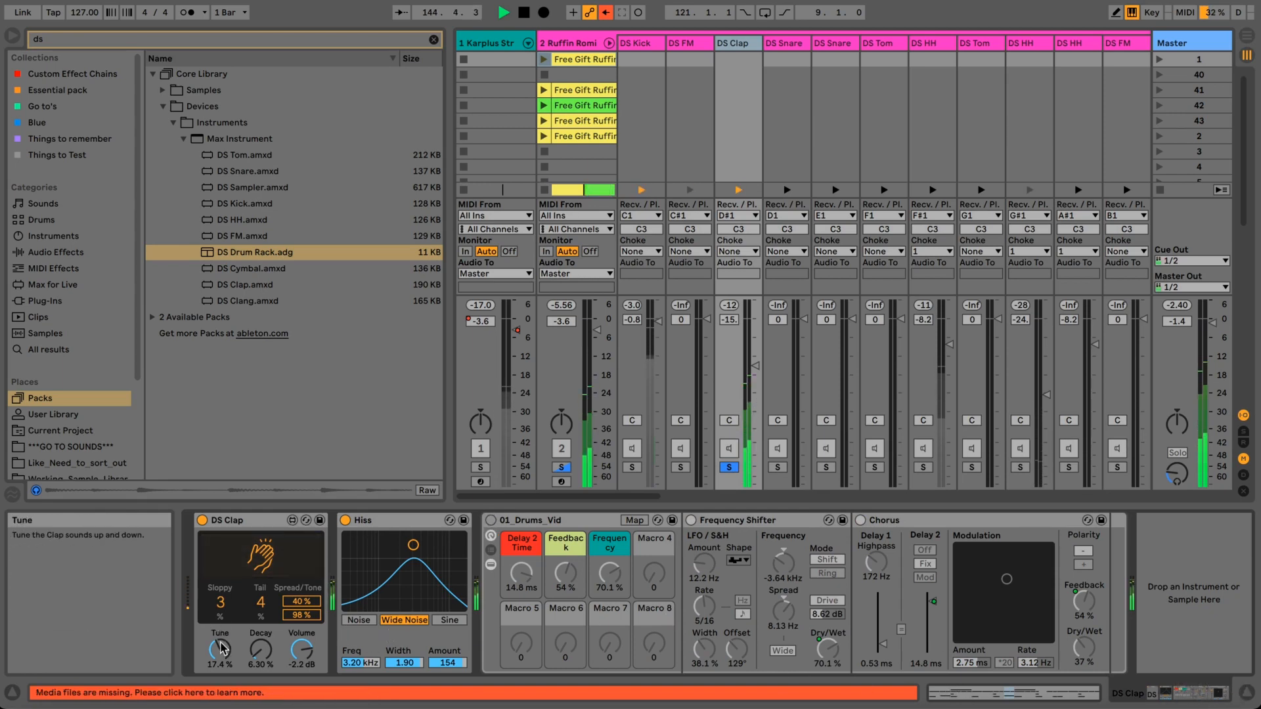
- Set the DS Clap's Tune to 24.6 %, Sloppy to 22 %, Spread to 50 % and Tone to 69 %, comparing with 01_Drums_Vid on and off
mouse_move(222, 648)
mouse_down()
mouse_move(221, 574)
mouse_move(220, 629)
mouse_up()
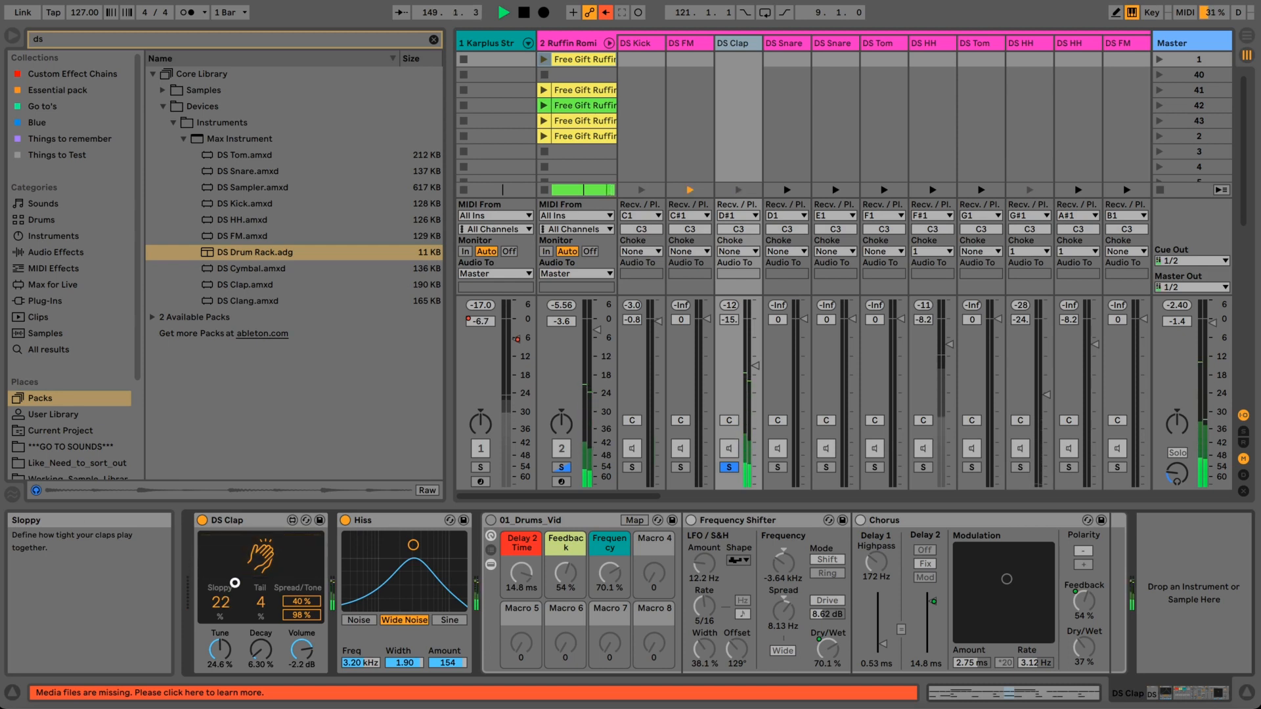
click(490, 520)
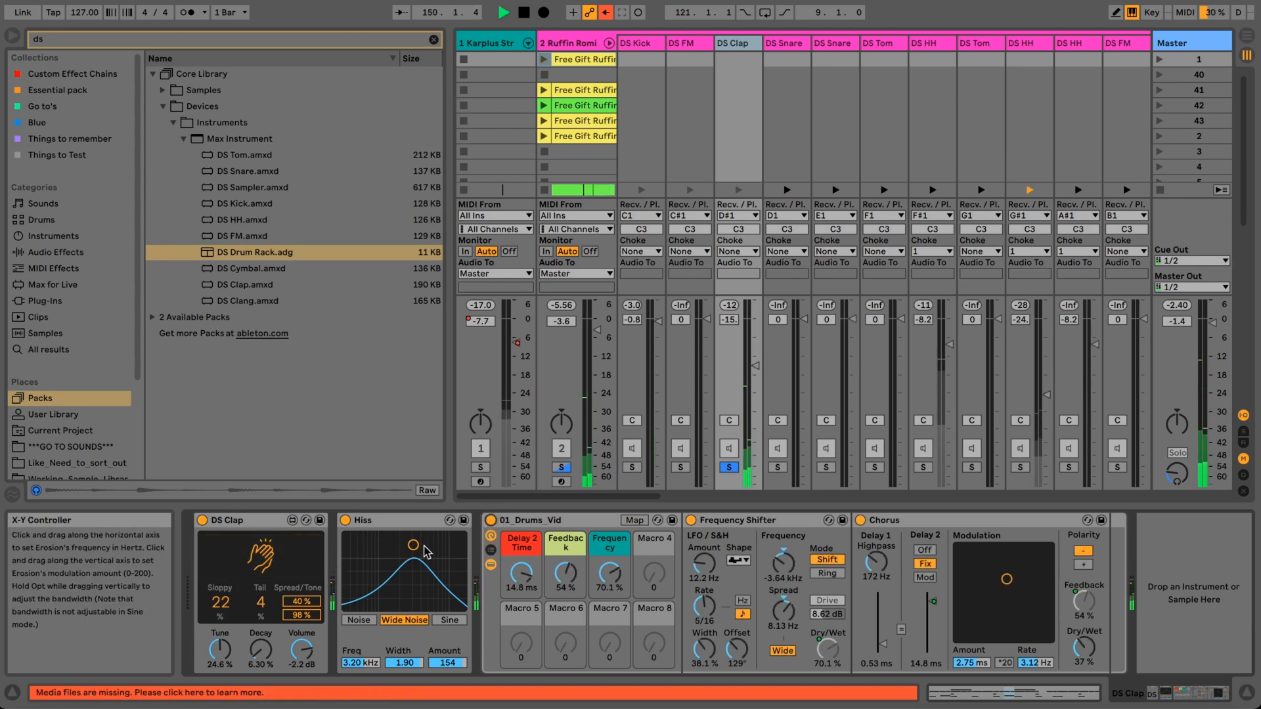
click(490, 520)
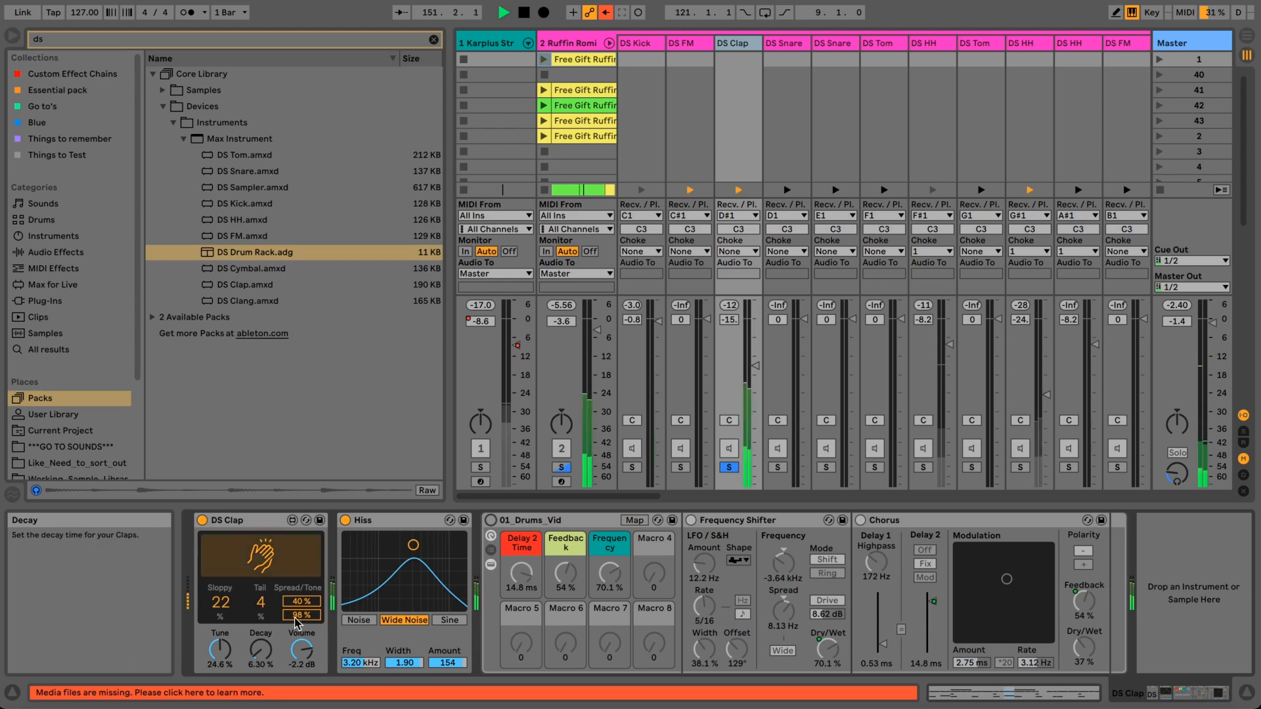
drag(298, 618, 294, 653)
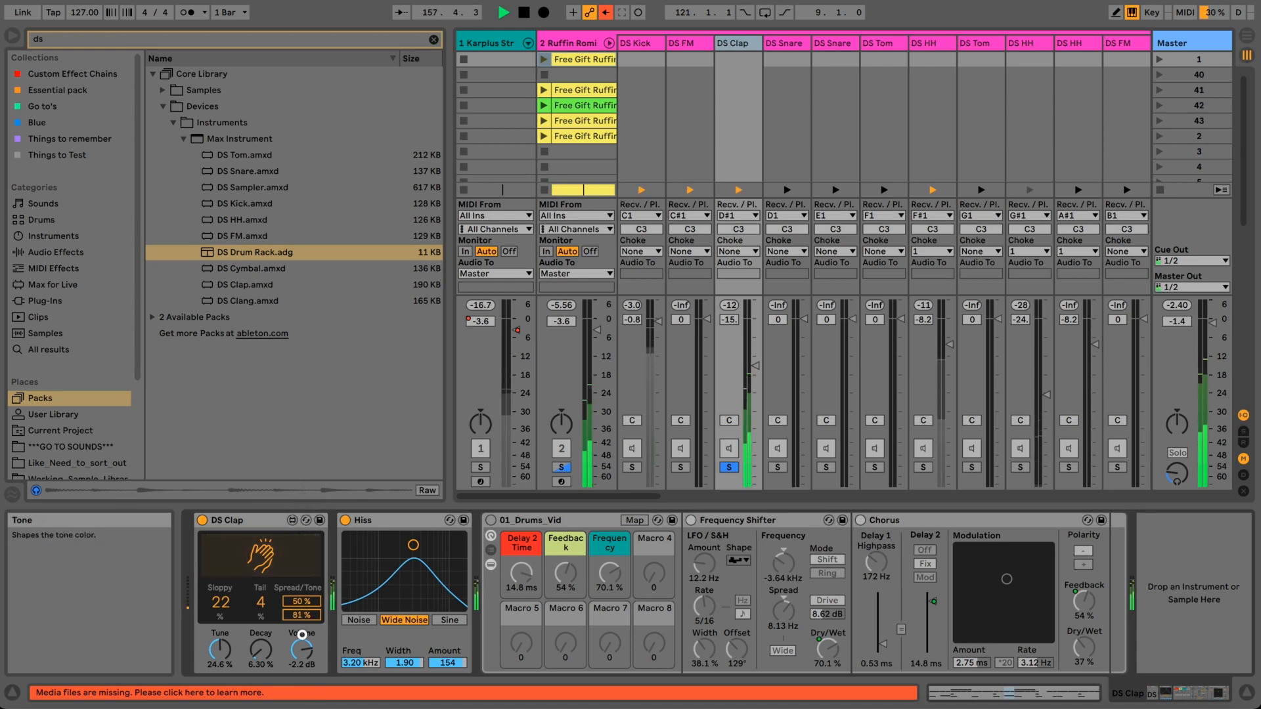
- Compare the clap with Hiss off and on, and set Hiss to a 2.51 kHz frequency and an amount of 90.0
click(348, 520)
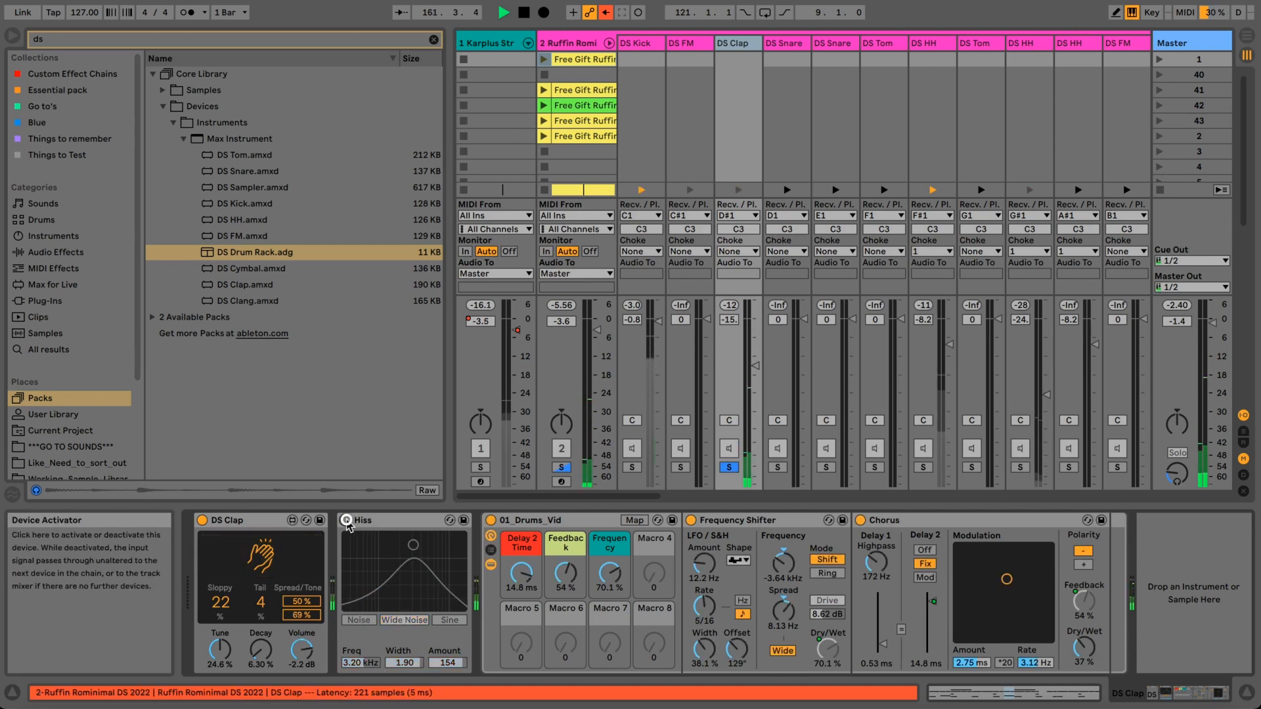
click(346, 521)
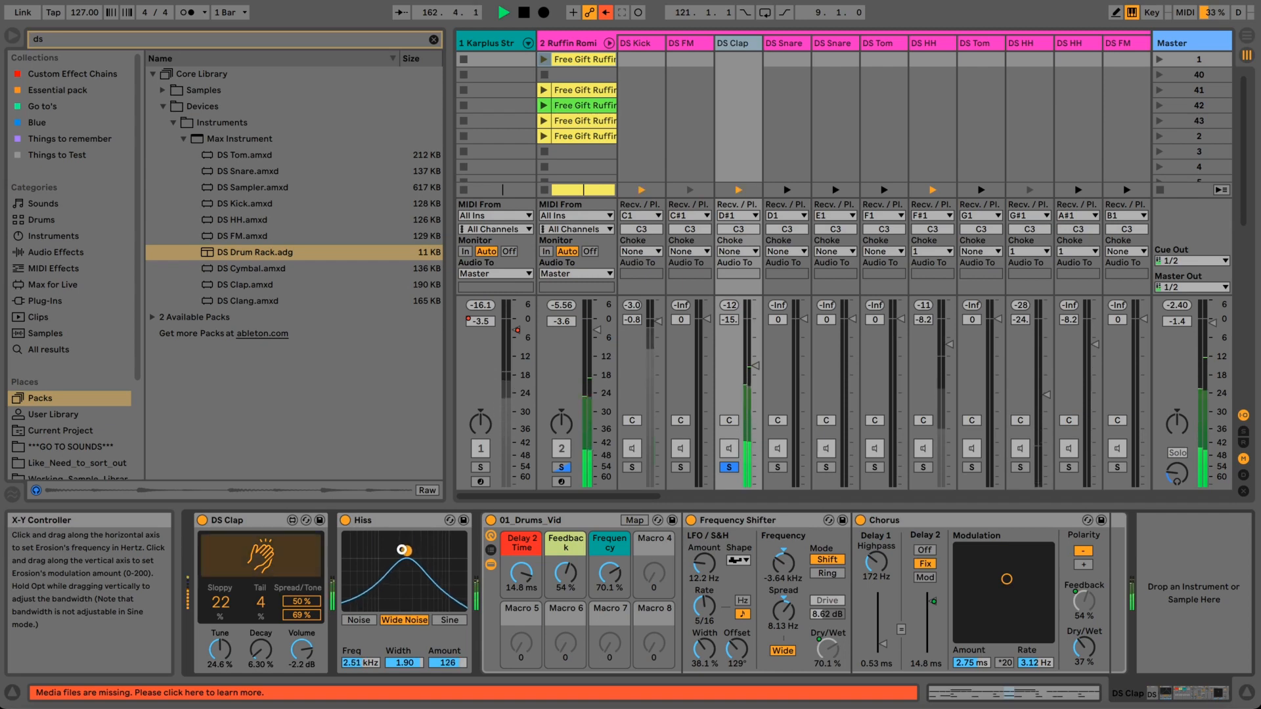
- Set the DS Clap's Tune to 27.0 % and Sloppy to 8 %, and unsolo its chain
click(224, 646)
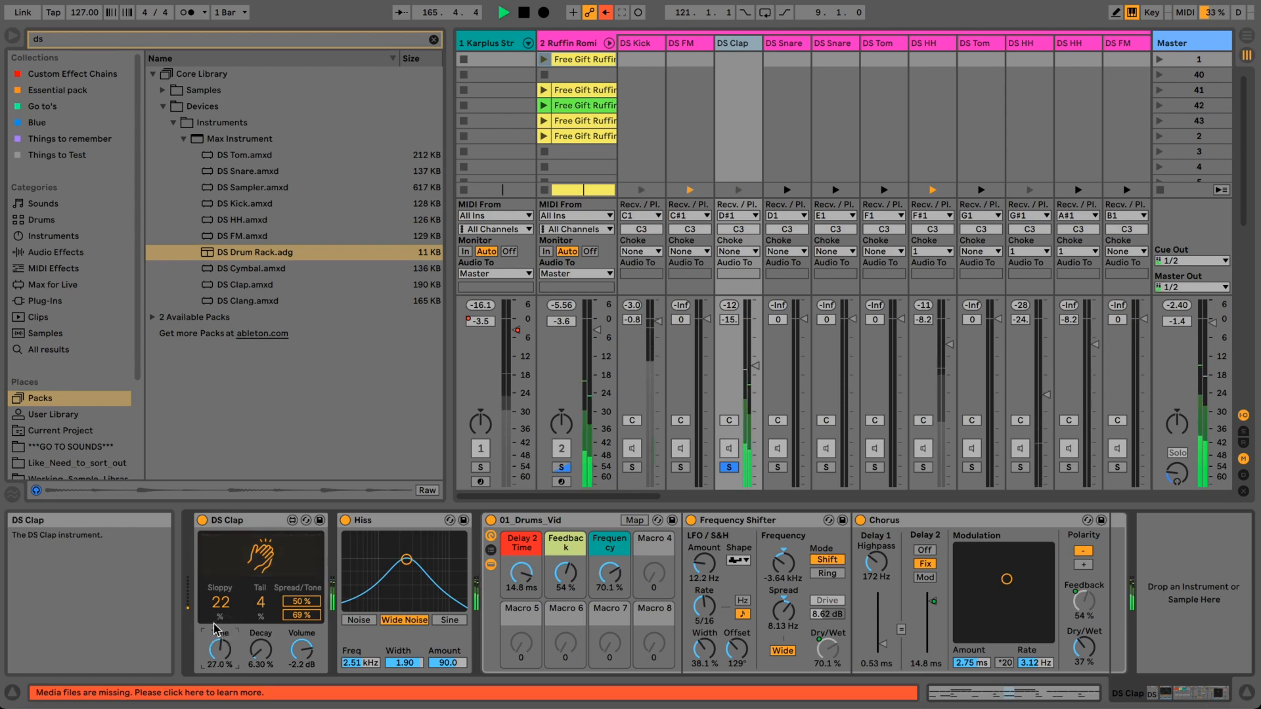
click(219, 600)
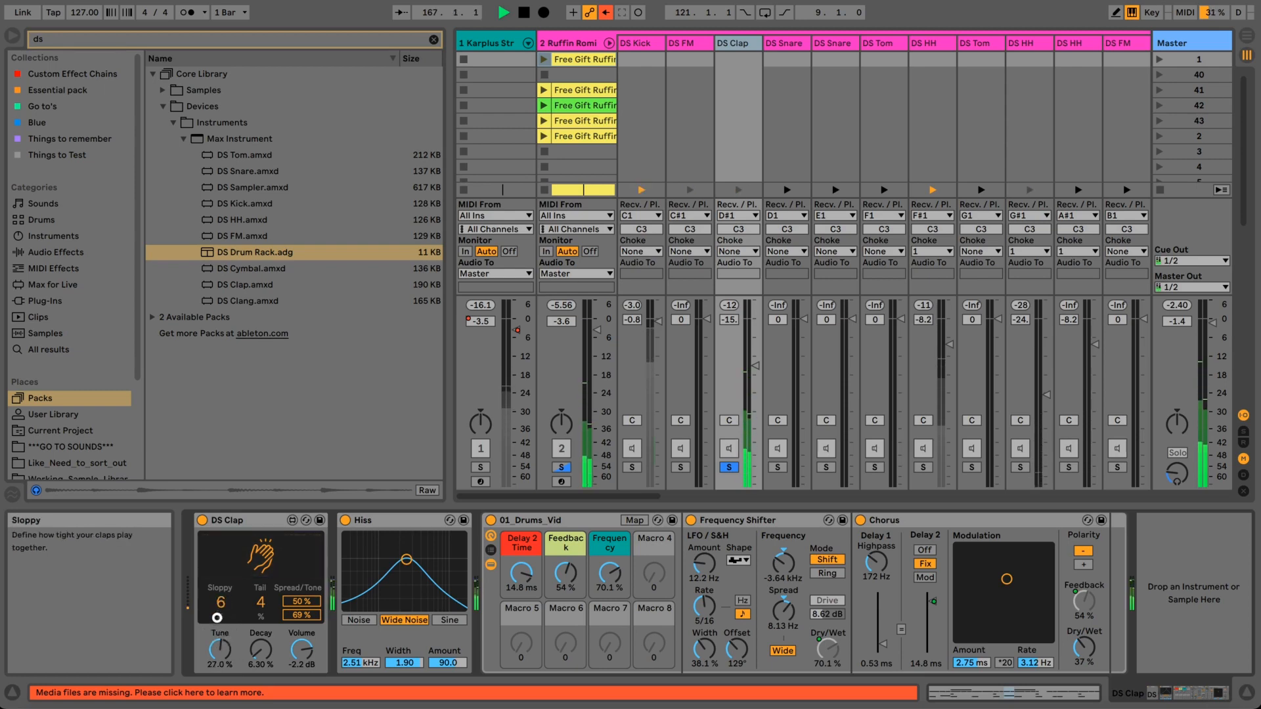
drag(217, 617, 216, 615)
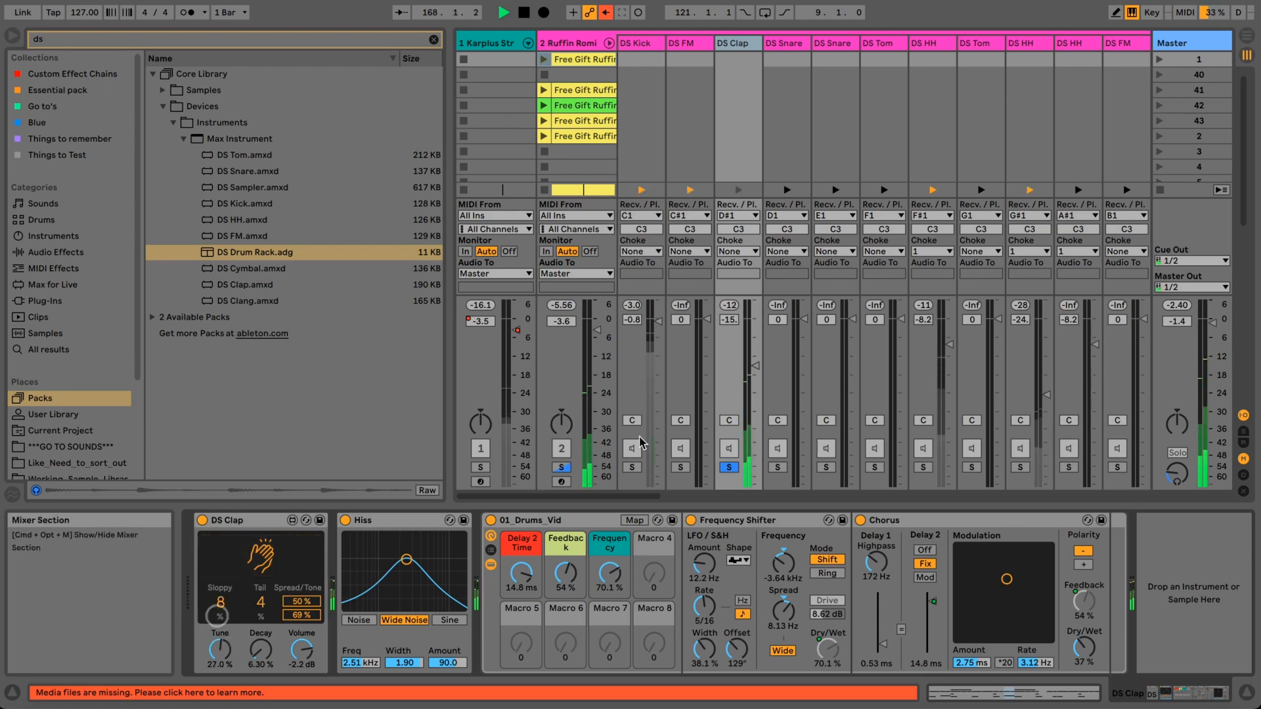
click(730, 468)
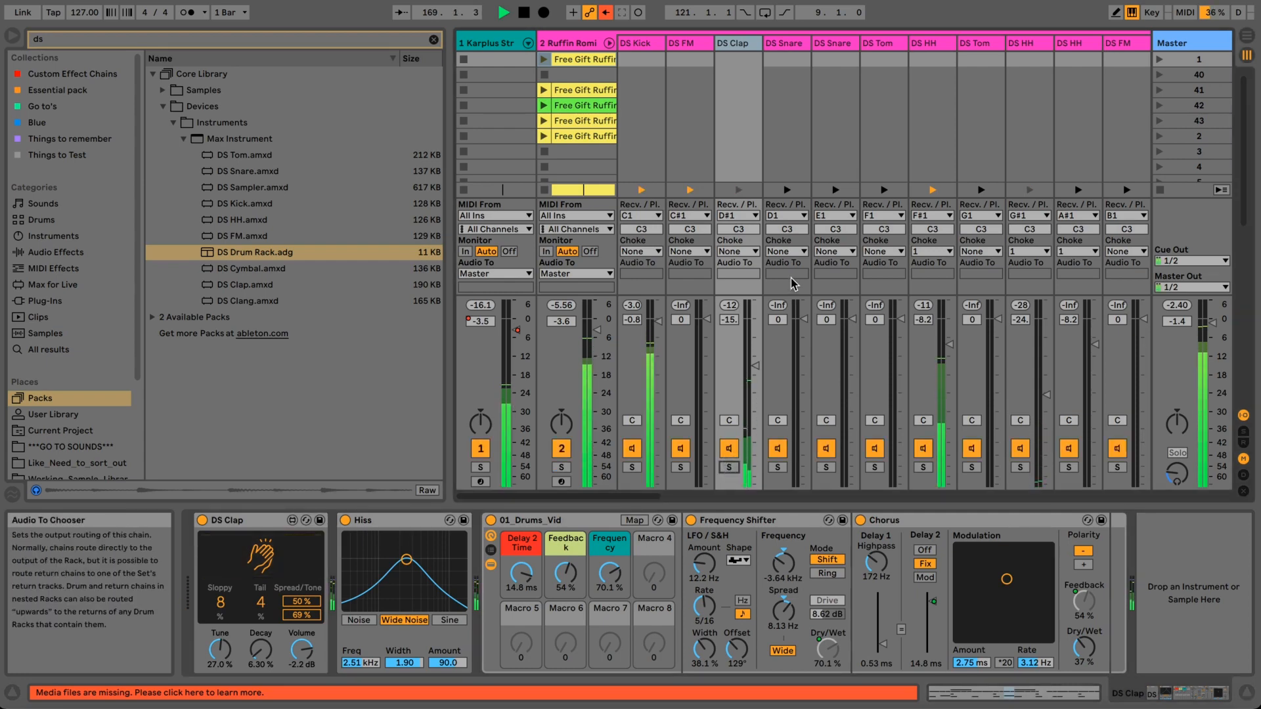
- Solo the DS Kick chain and restart playback from the loop start
drag(654, 496, 673, 496)
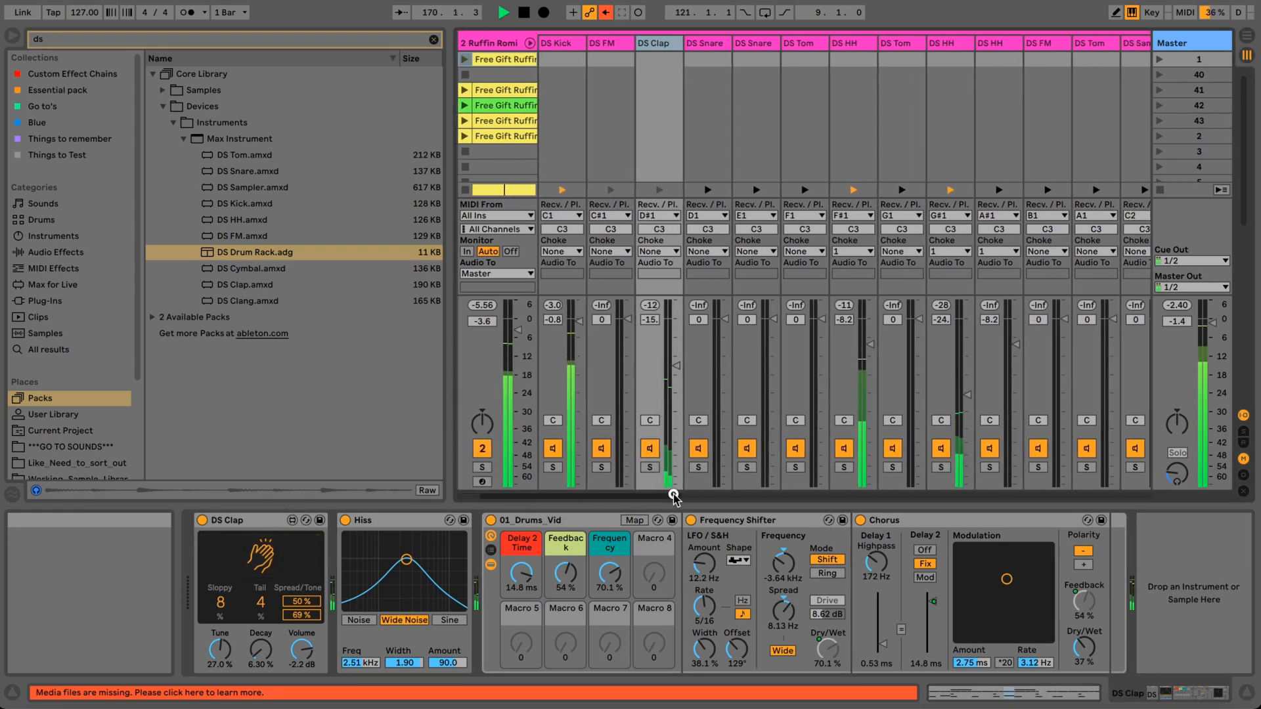
click(555, 47)
key(space)
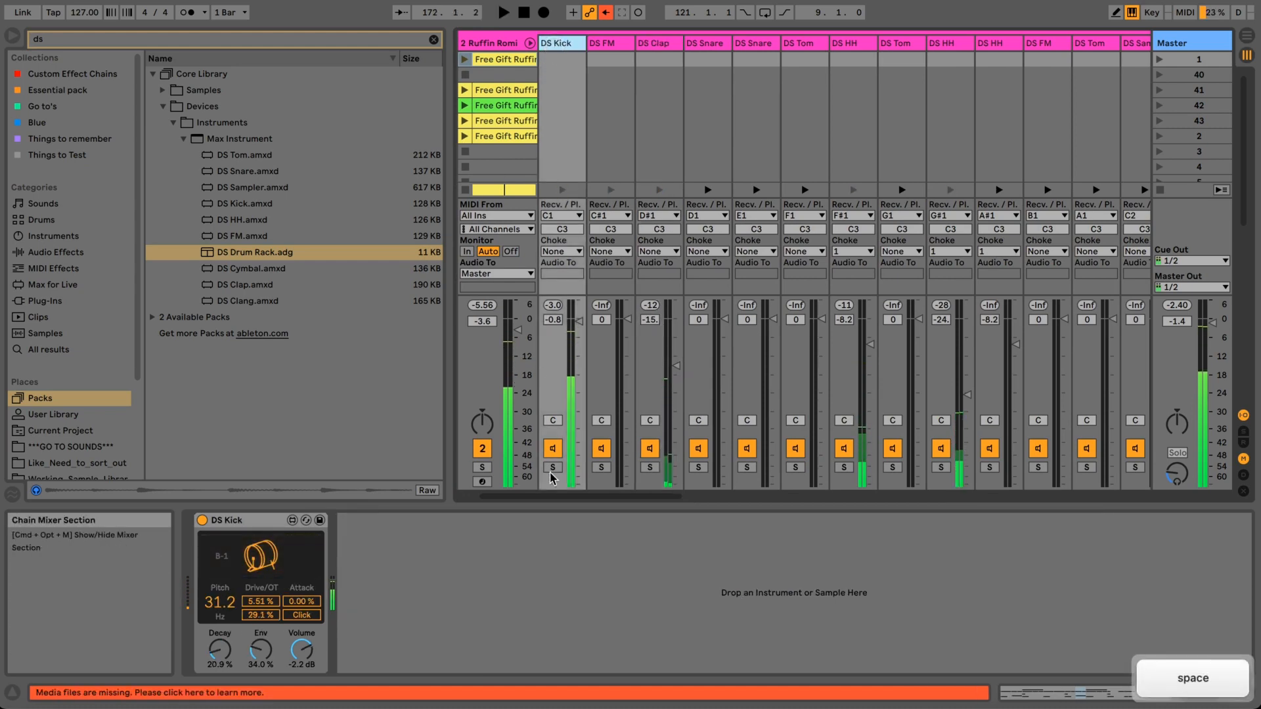
click(553, 467)
key(space)
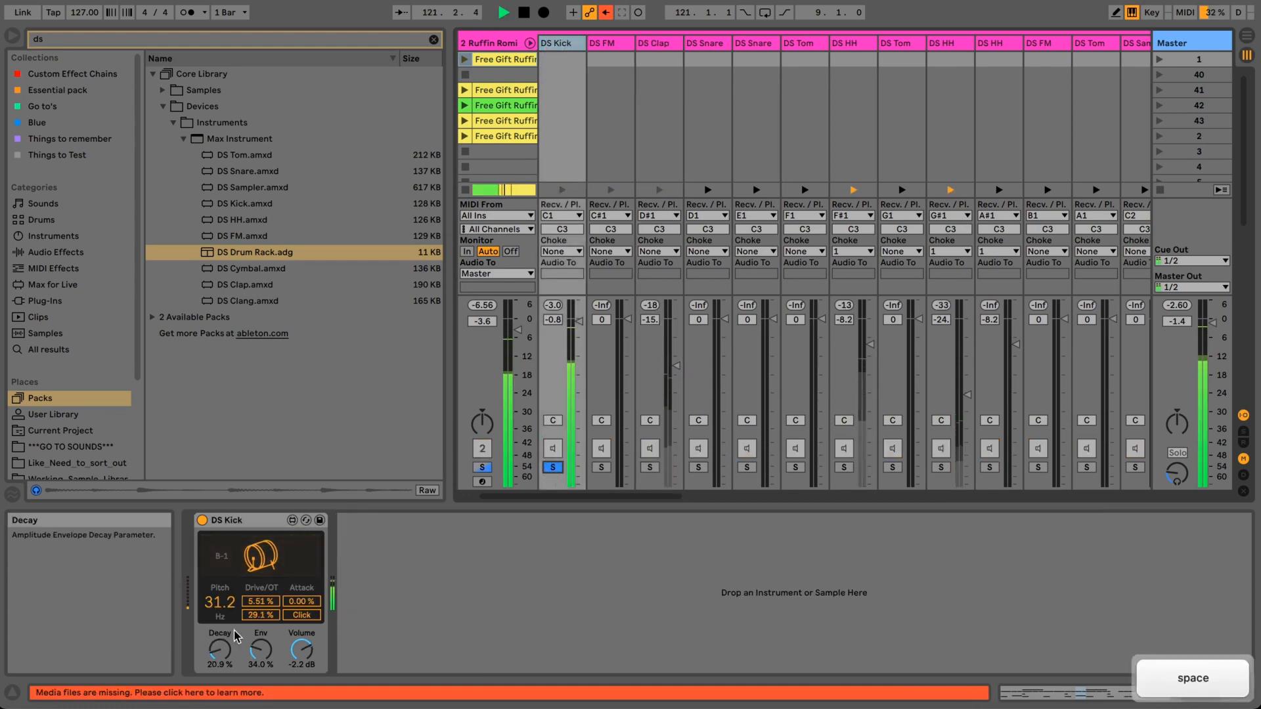
- Set the DS Kick's Decay to 19.1 %, stop playback and unsolo the kick chain
mouse_move(221, 649)
mouse_down()
mouse_move(220, 532)
mouse_move(220, 628)
mouse_up()
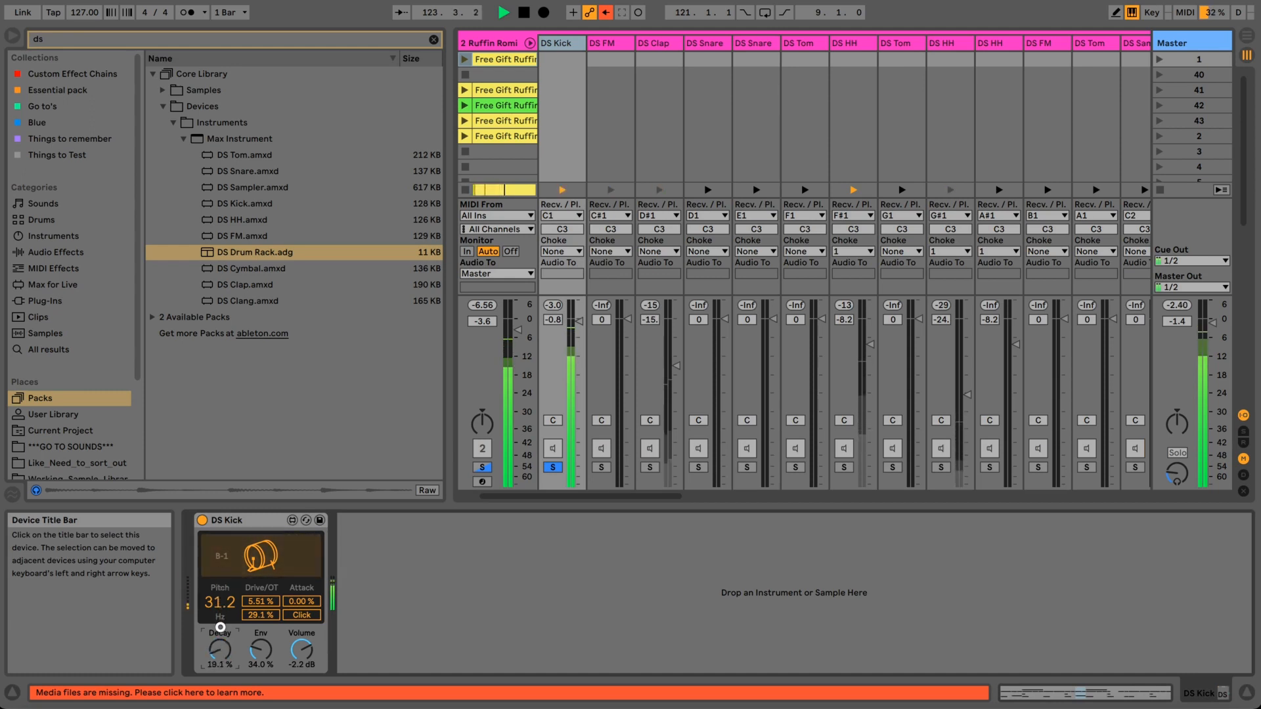
key(space)
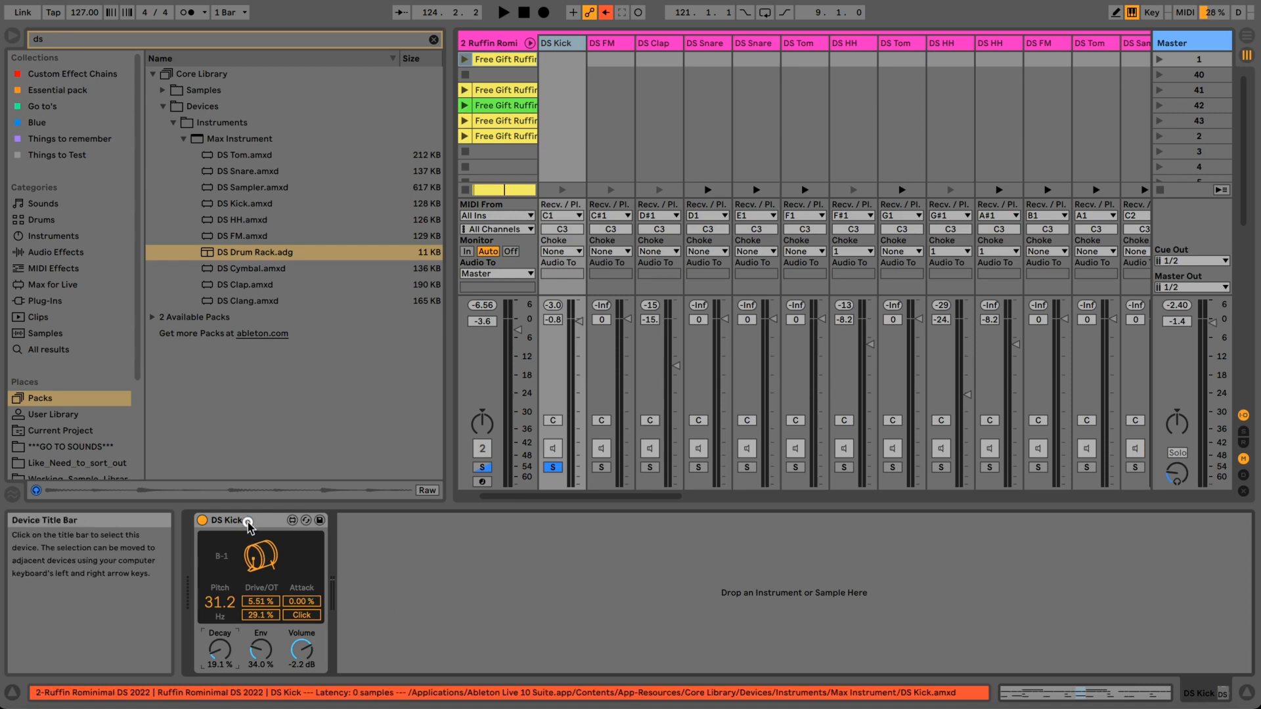
click(248, 523)
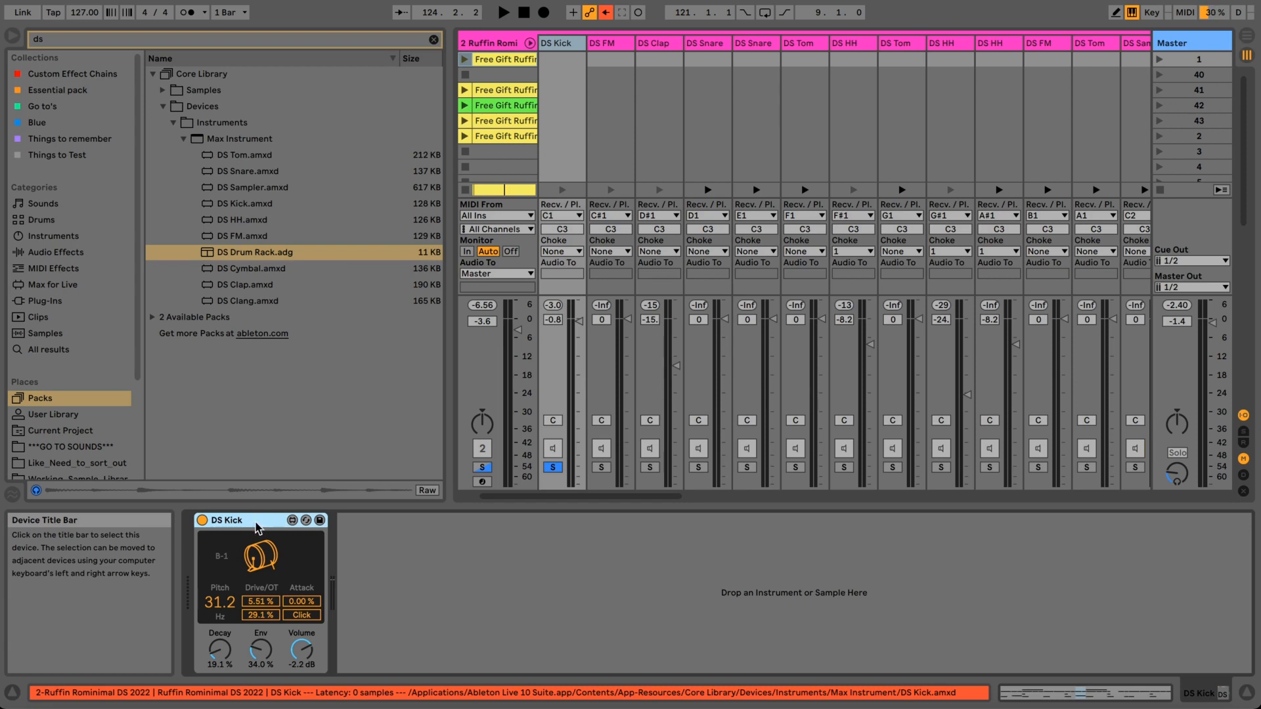
click(553, 467)
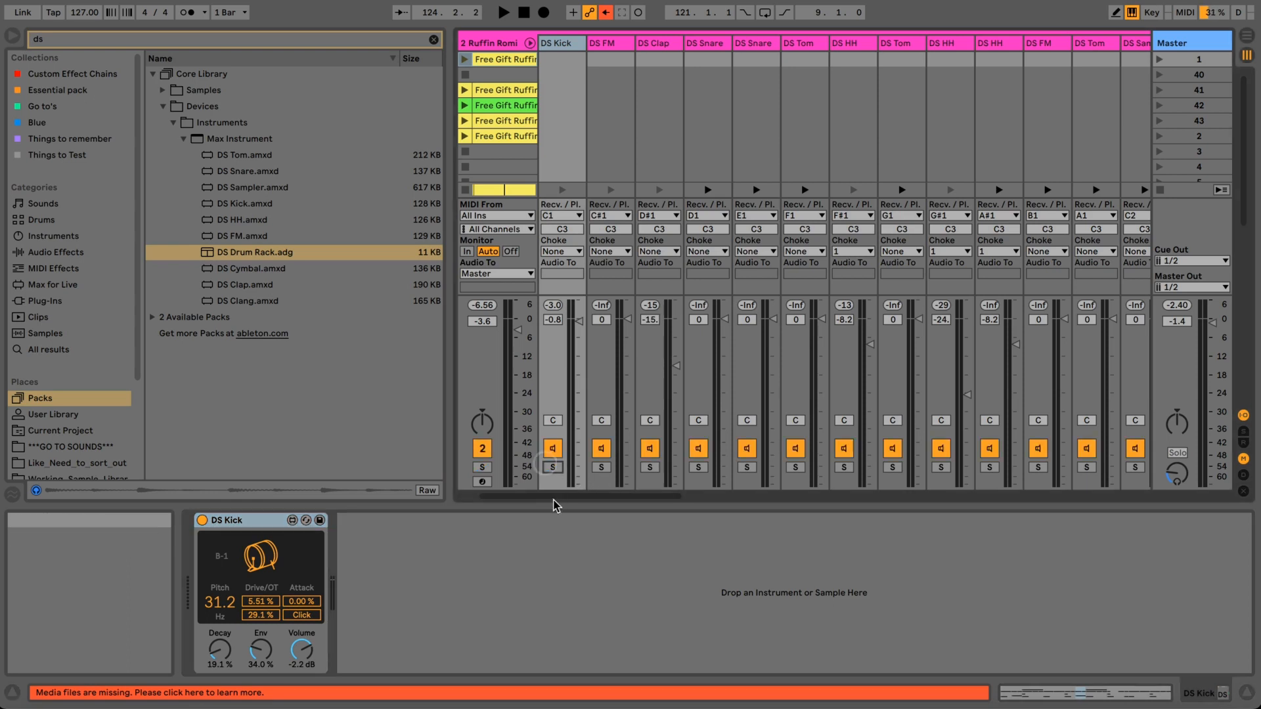
- Solo the 3 Ruffin Romi track and look through its device chain from the drum rack to Raum
drag(556, 497, 687, 499)
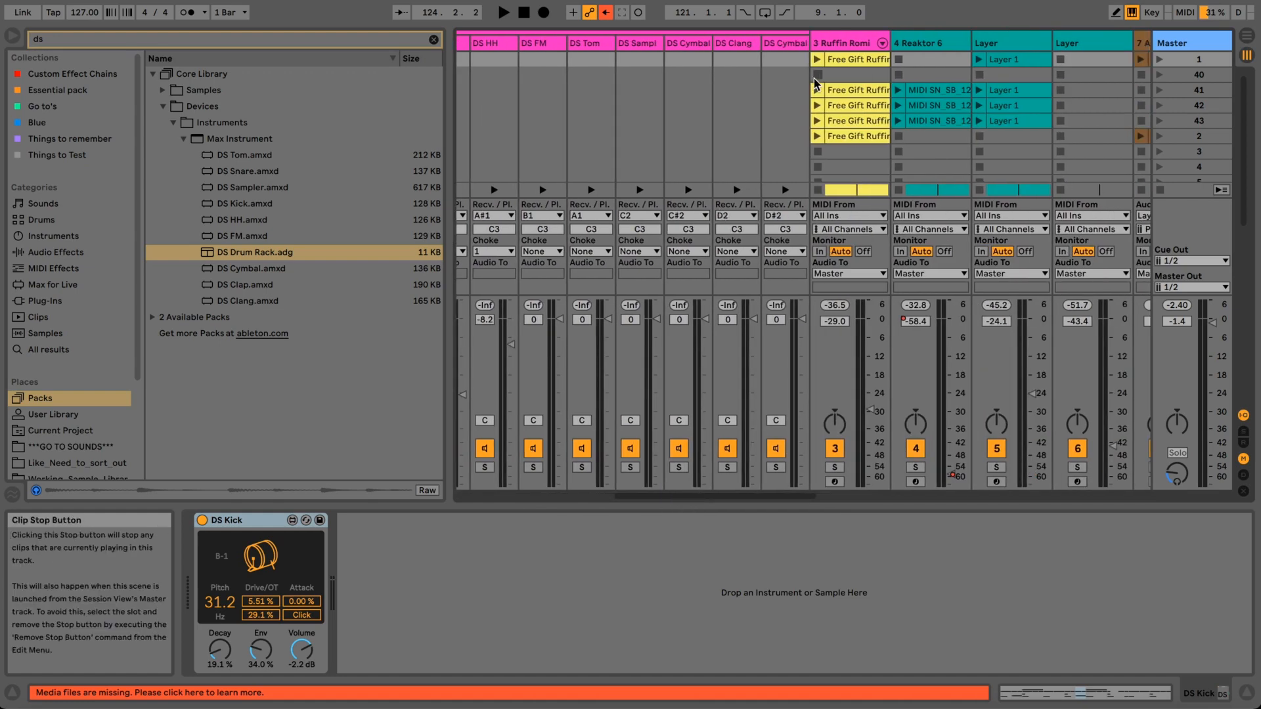
click(837, 43)
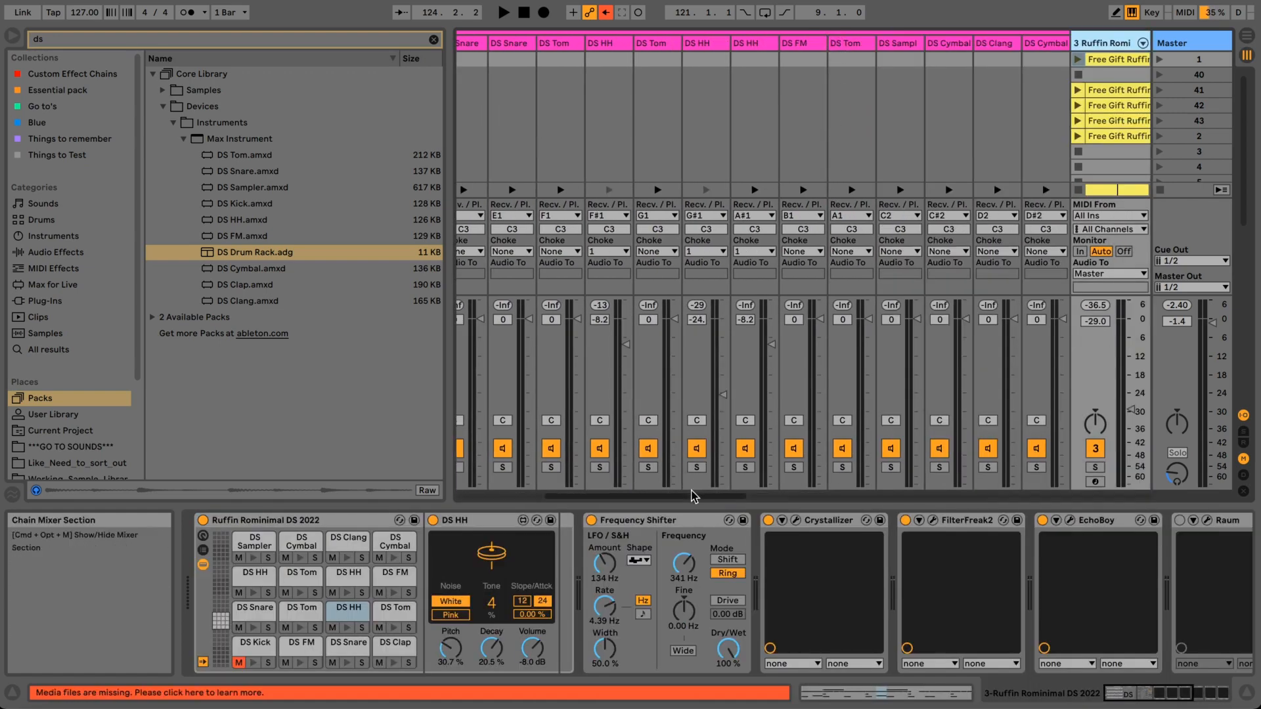
mouse_move(763, 497)
mouse_down()
mouse_move(758, 506)
mouse_move(778, 503)
mouse_up()
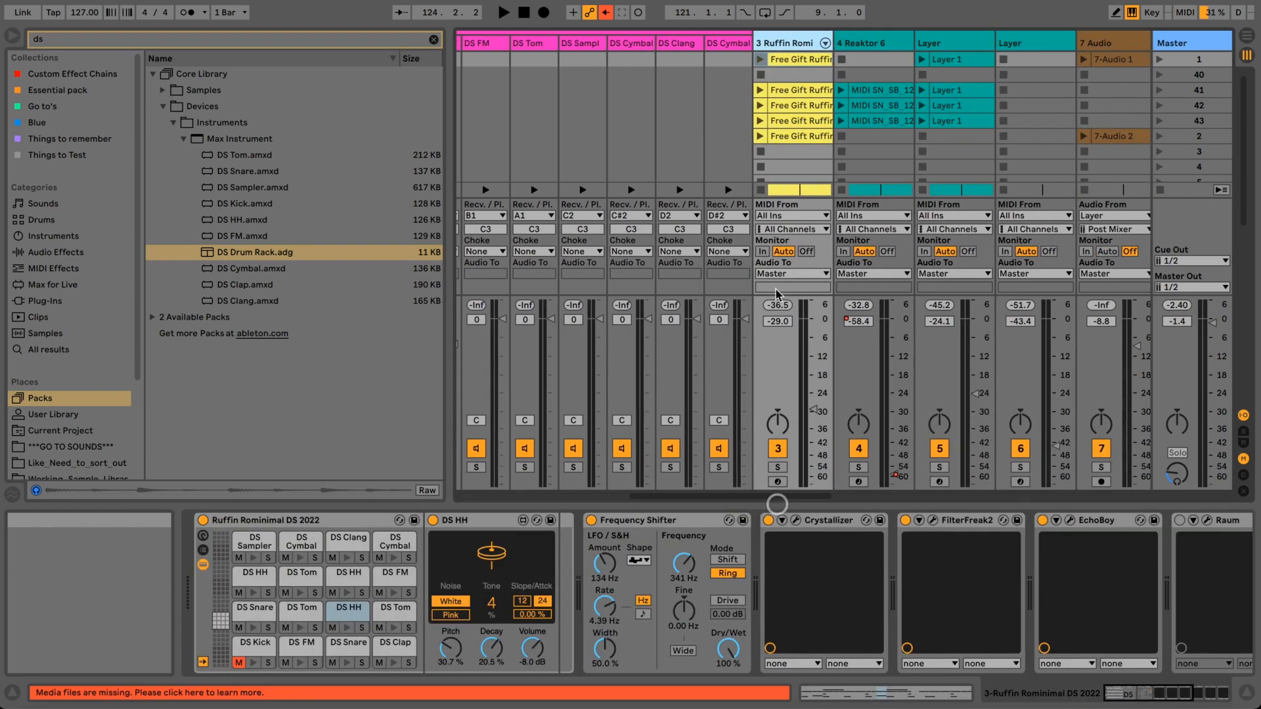
click(797, 44)
scroll(874, 557, right, 4)
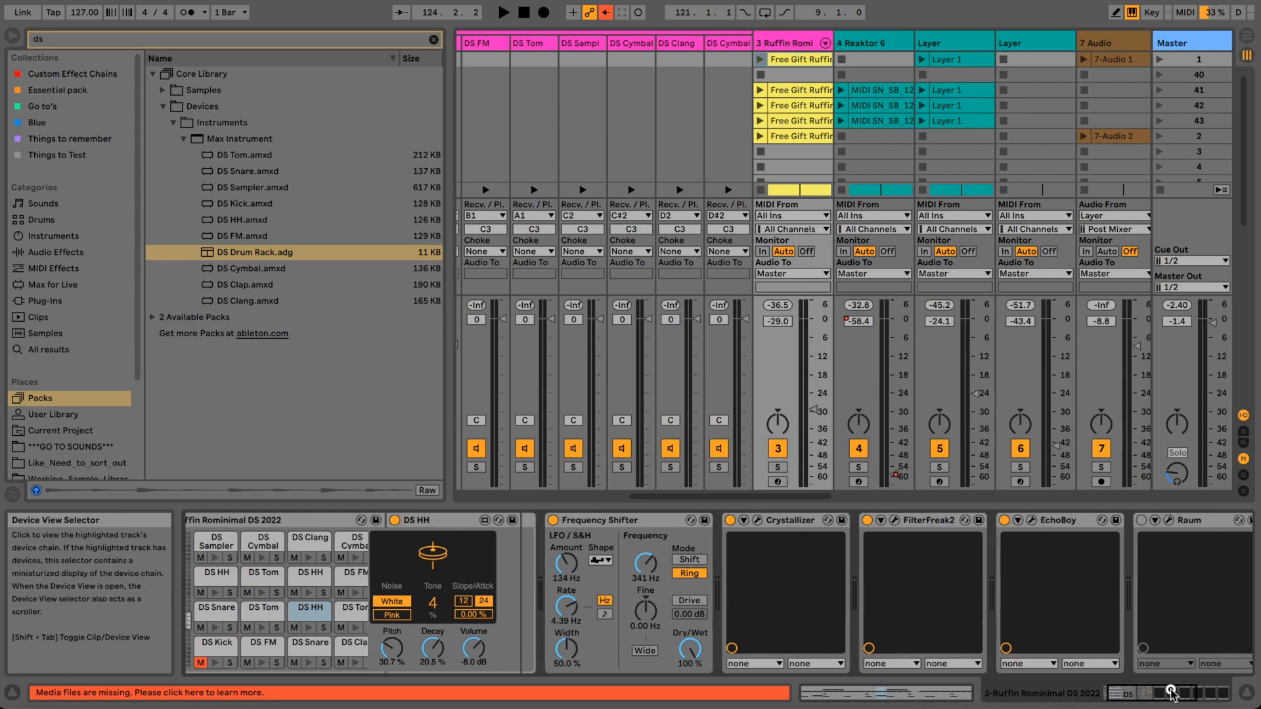
click(777, 468)
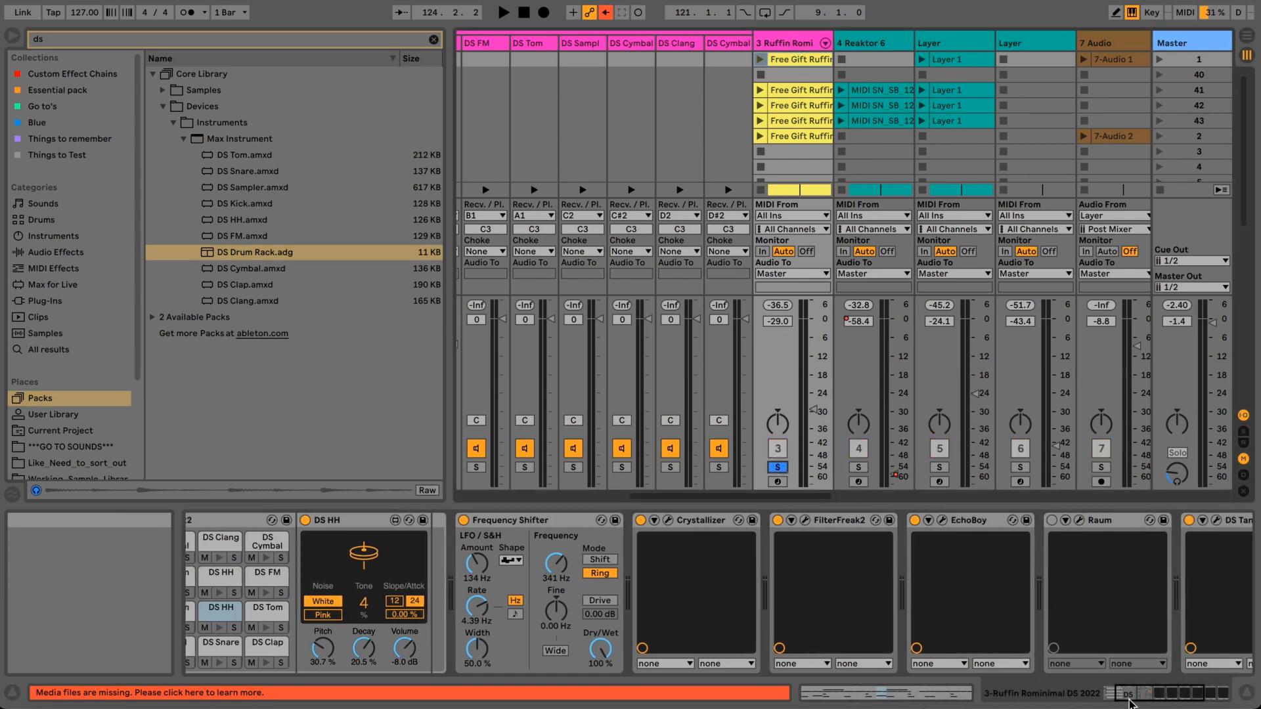
drag(1137, 696, 1115, 696)
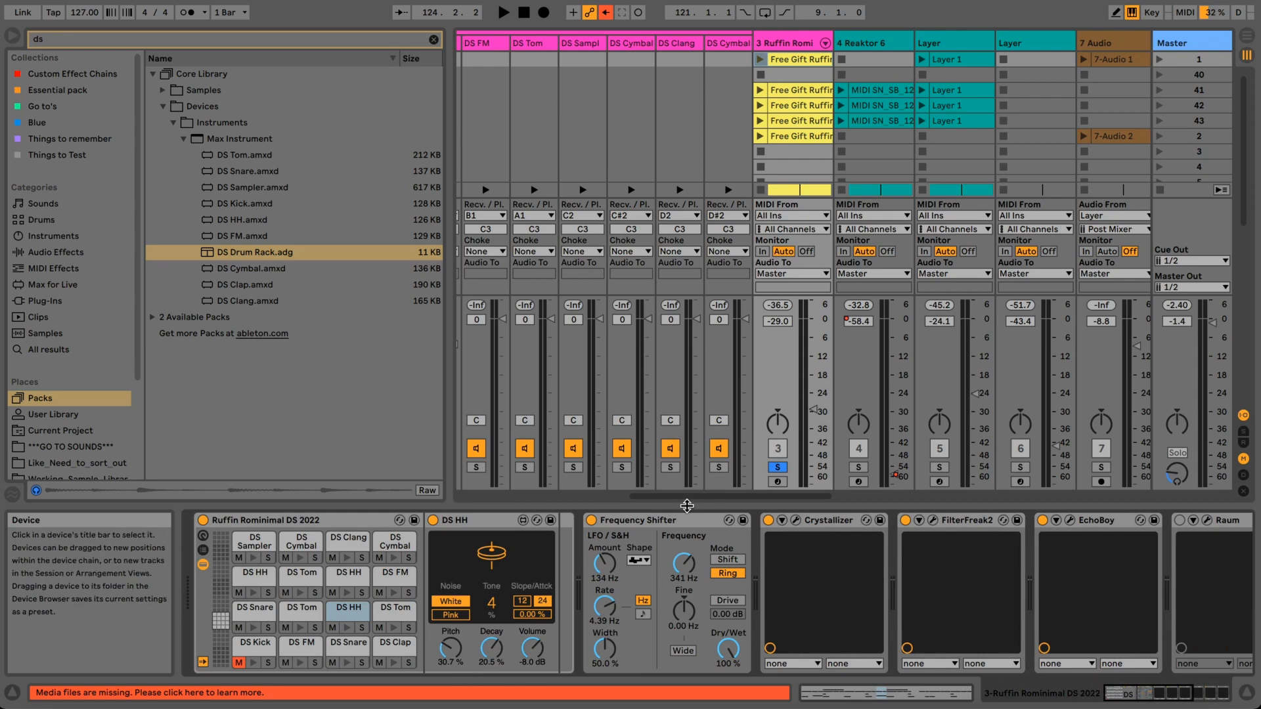
- Group the effects from Crystallizer through the second DS Tantra 2 into an audio effect rack and switch the rack off
shift+click(954, 520)
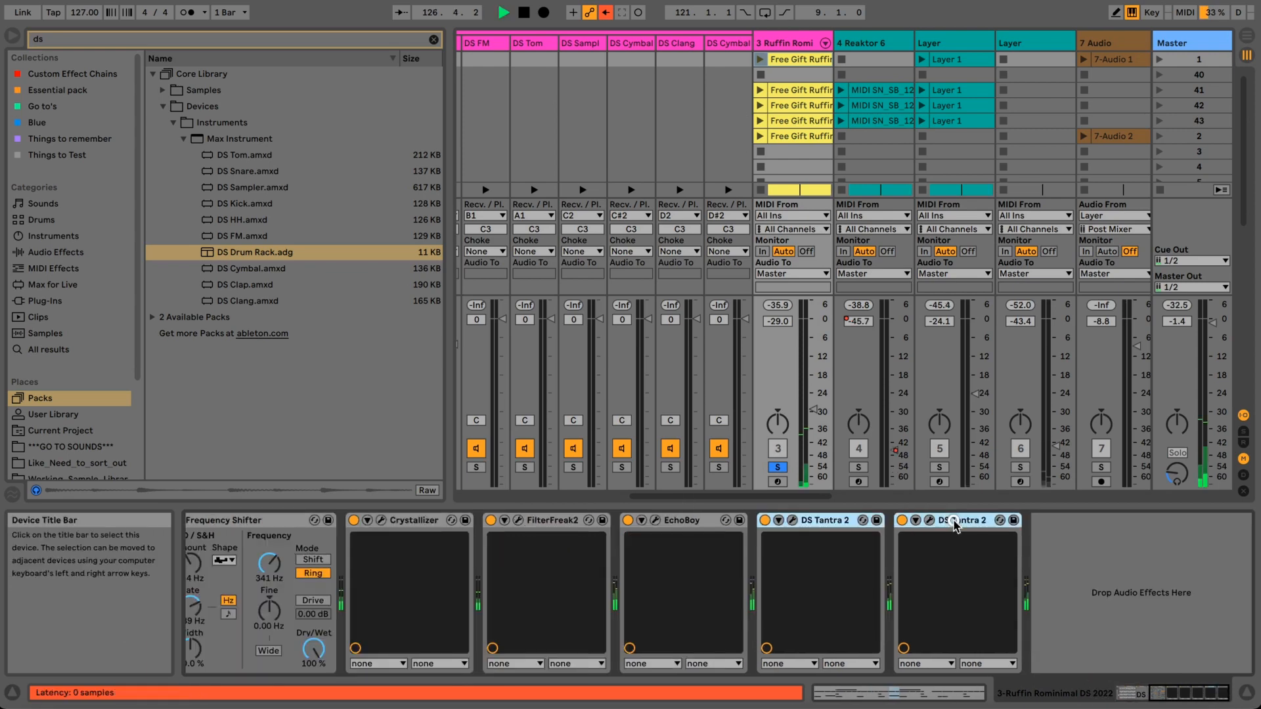
shift+click(410, 520)
key(ctrl+g)
click(356, 521)
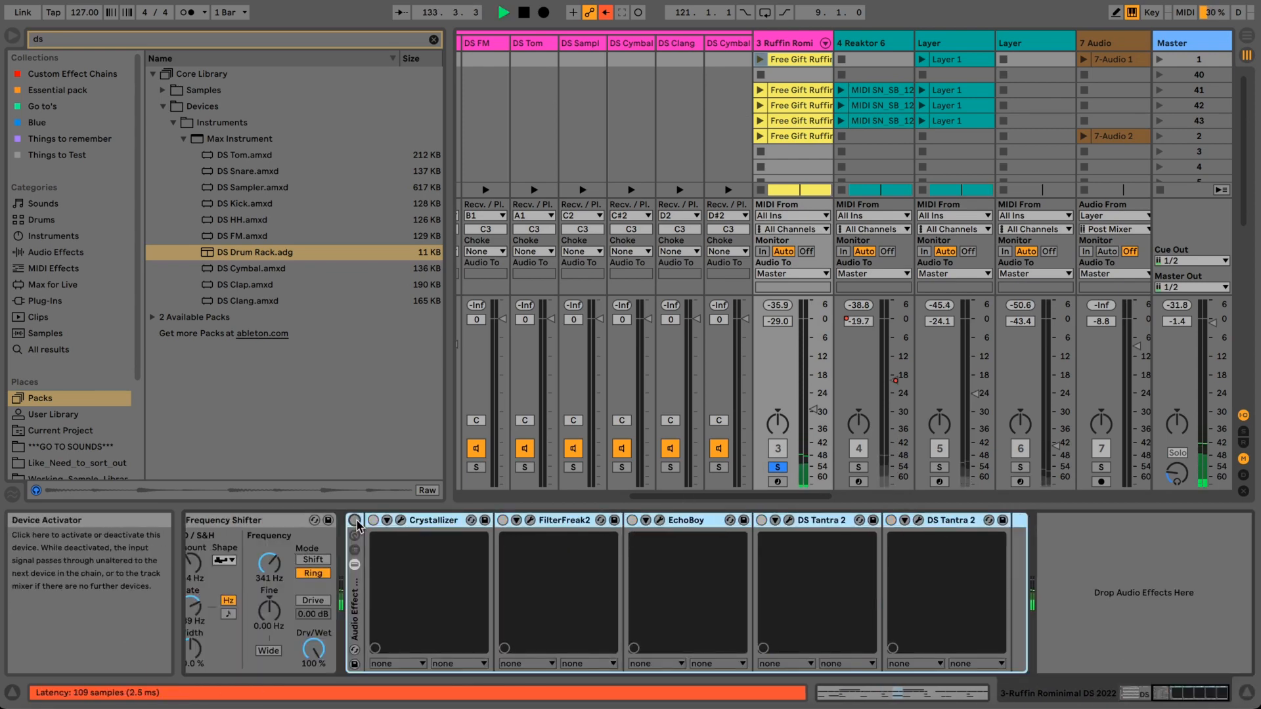
- Switch the Frequency Shifter off and on to compare the sound, and reactivate the audio effect rack
drag(1183, 691, 1142, 690)
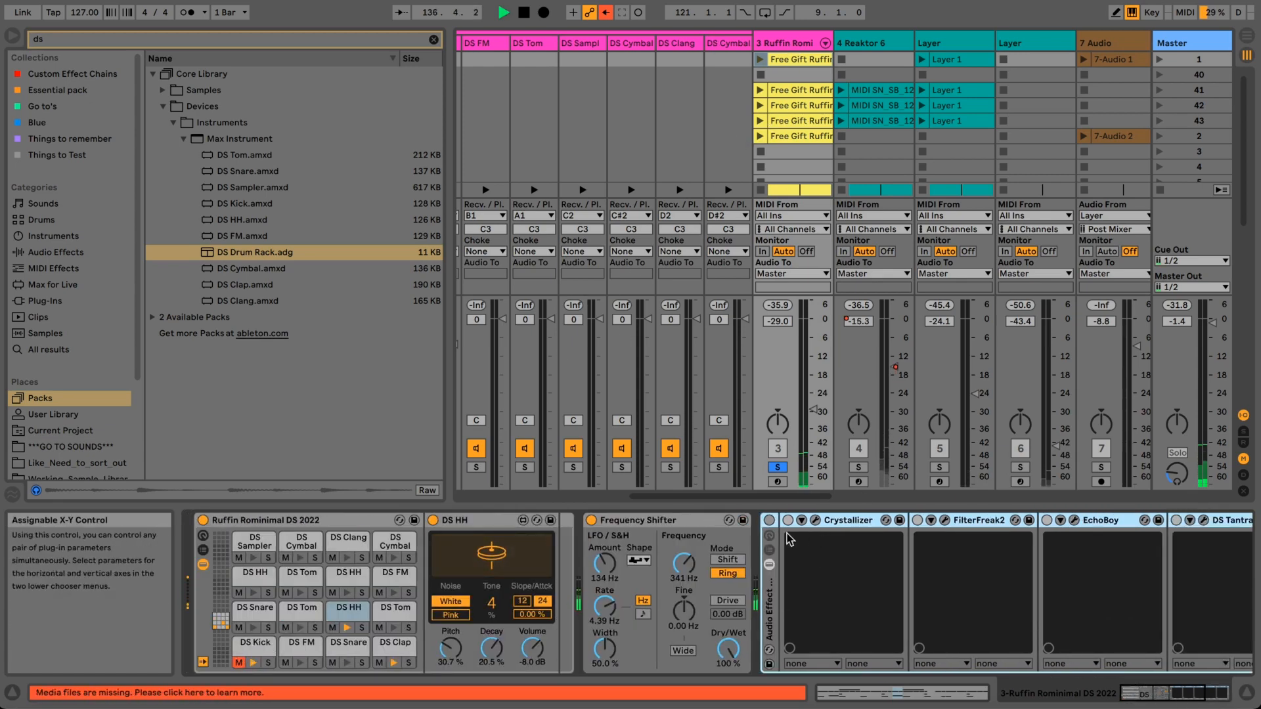
click(588, 522)
click(588, 523)
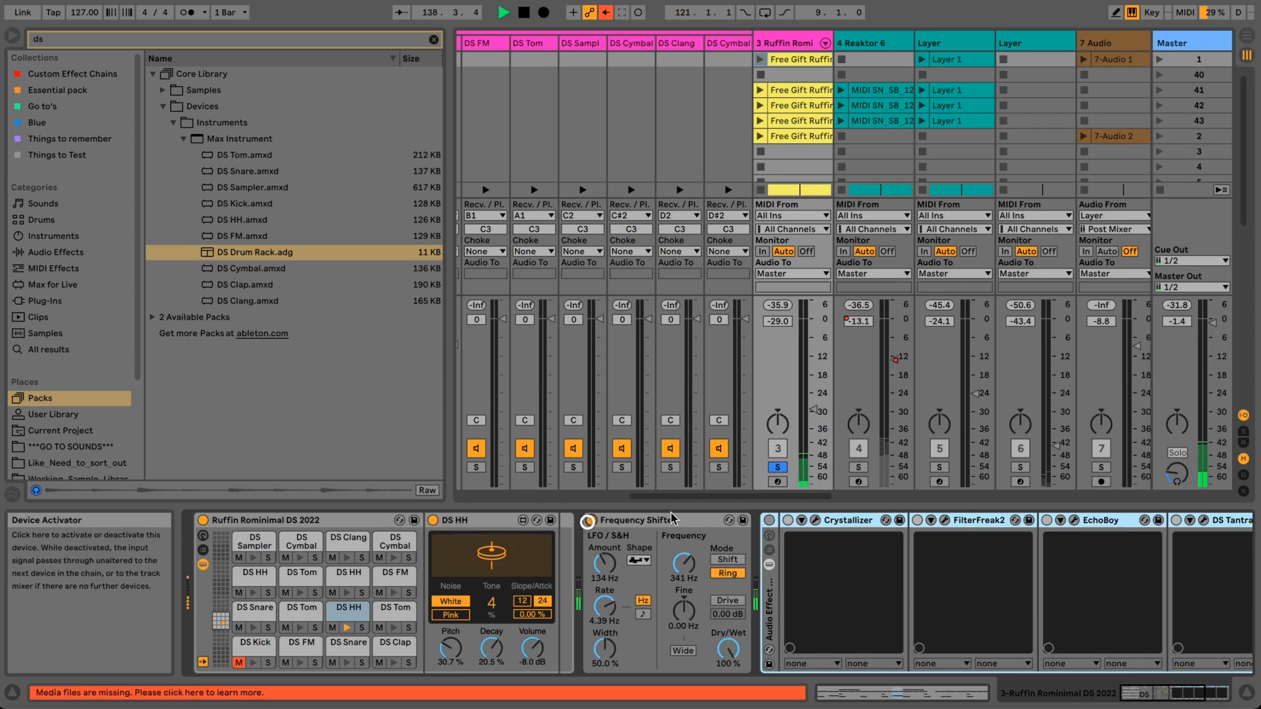
click(769, 520)
- Switch Crystallizer off and on to compare the sound, and open its plug-in window
click(1138, 695)
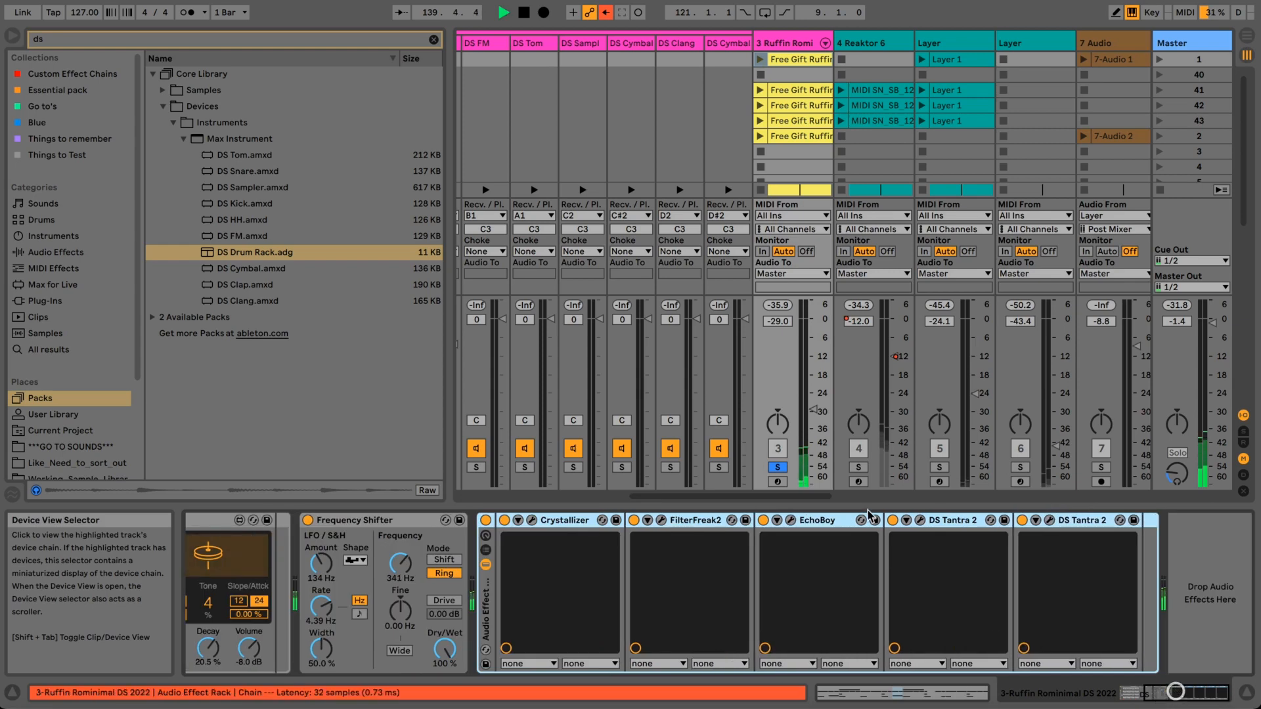
click(505, 521)
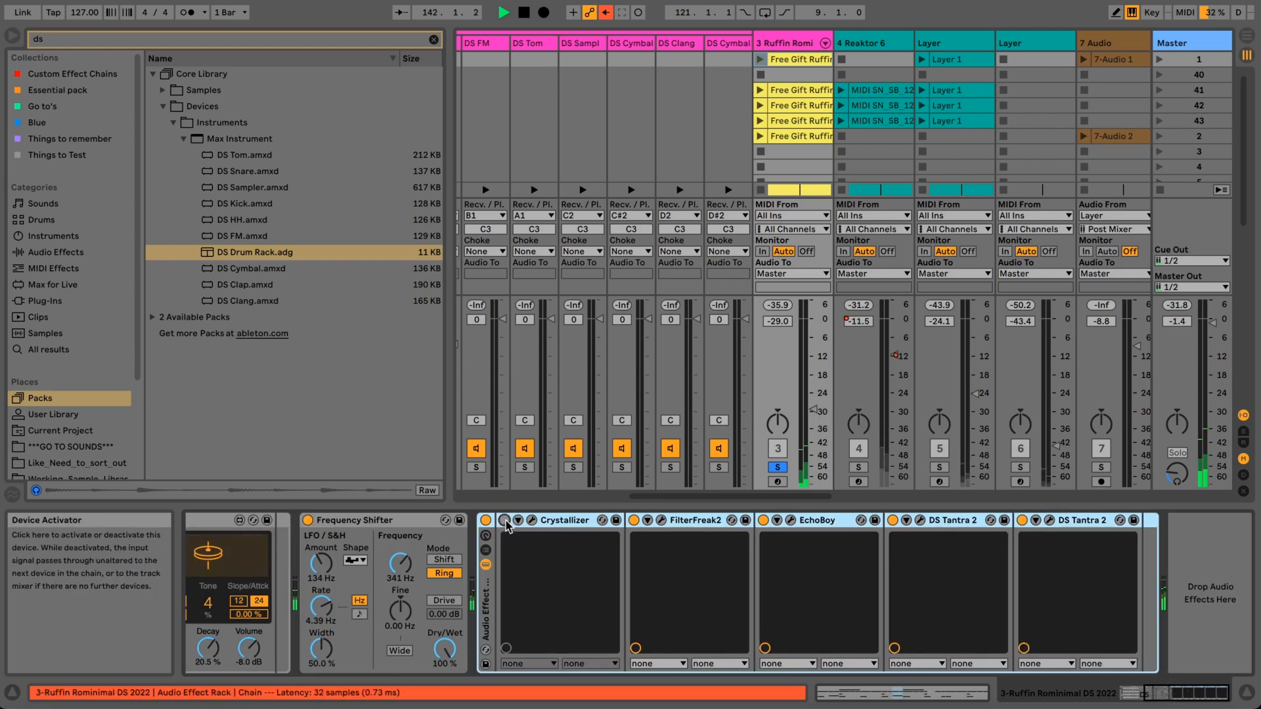
click(505, 520)
click(532, 521)
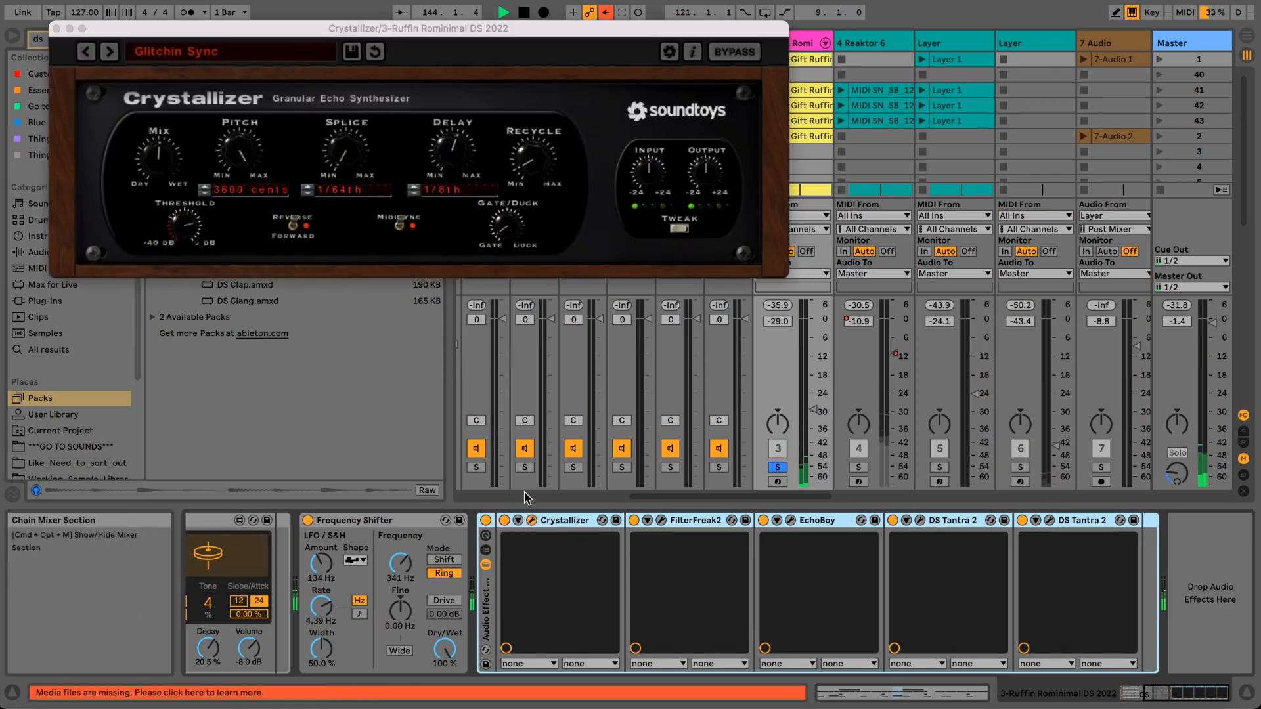
- Open FilterFreak2's plug-in window and compare the sound with the effect off and on
click(636, 520)
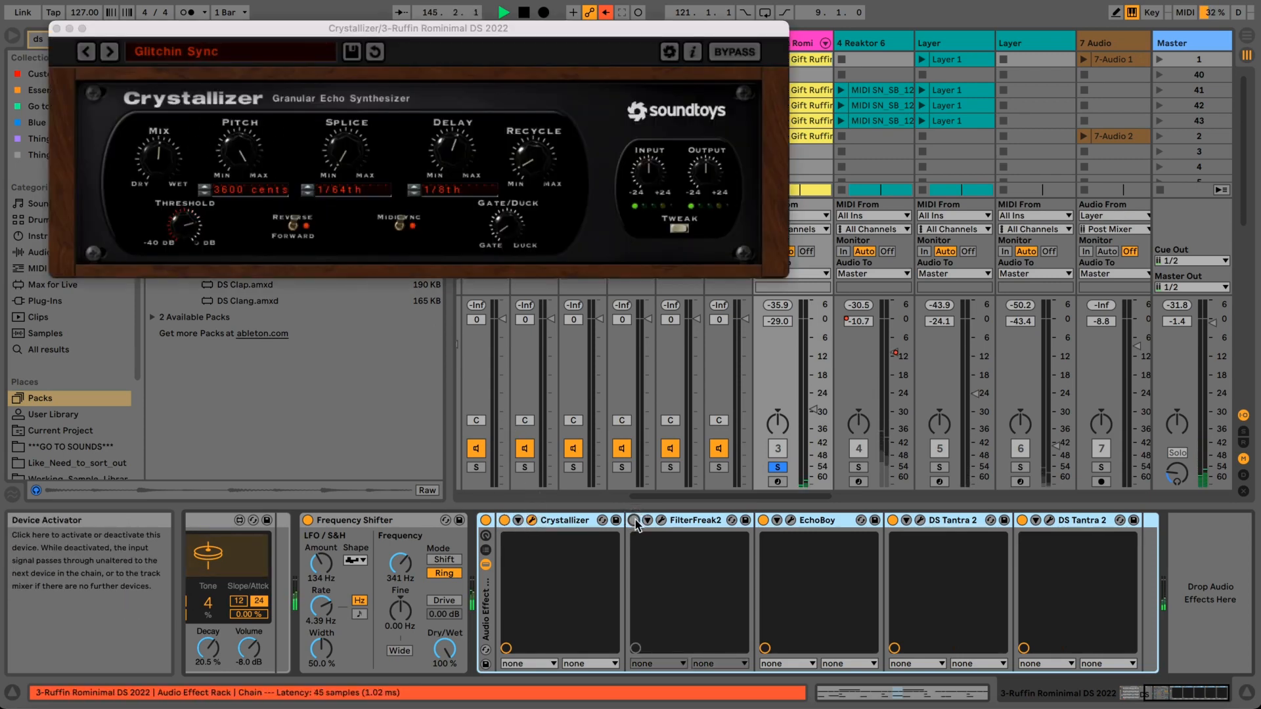
click(634, 520)
click(662, 520)
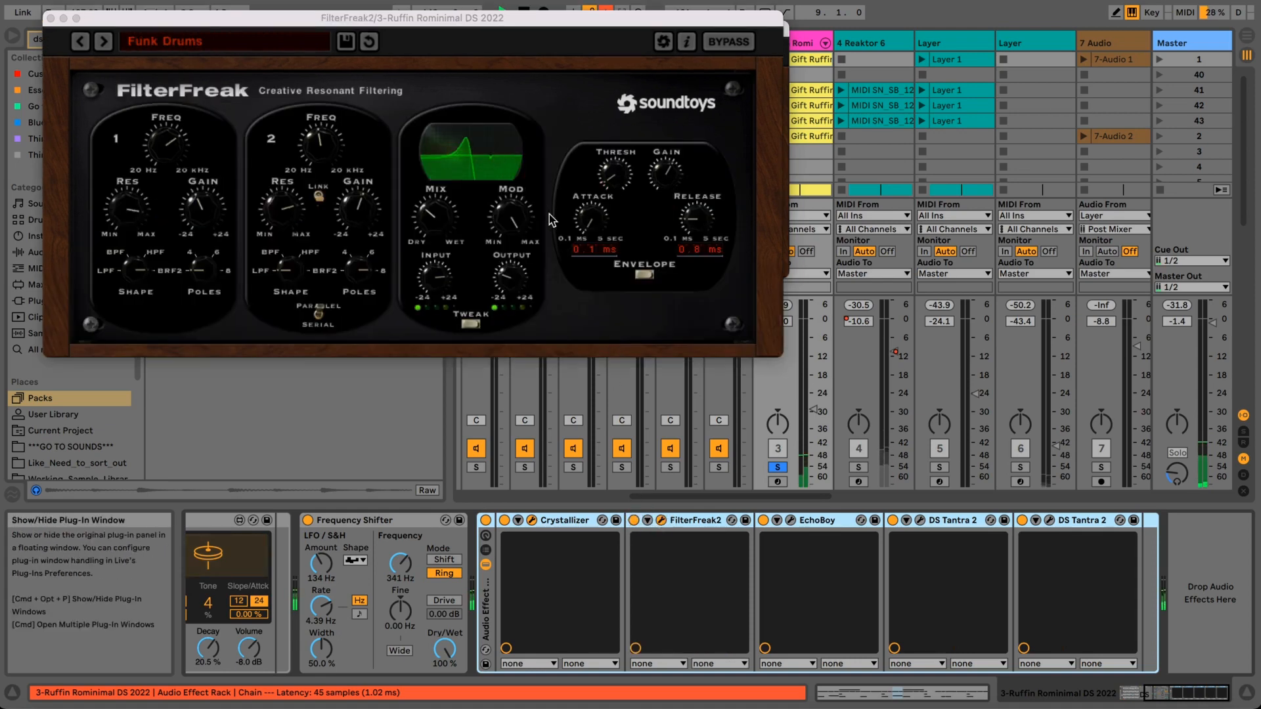
click(633, 520)
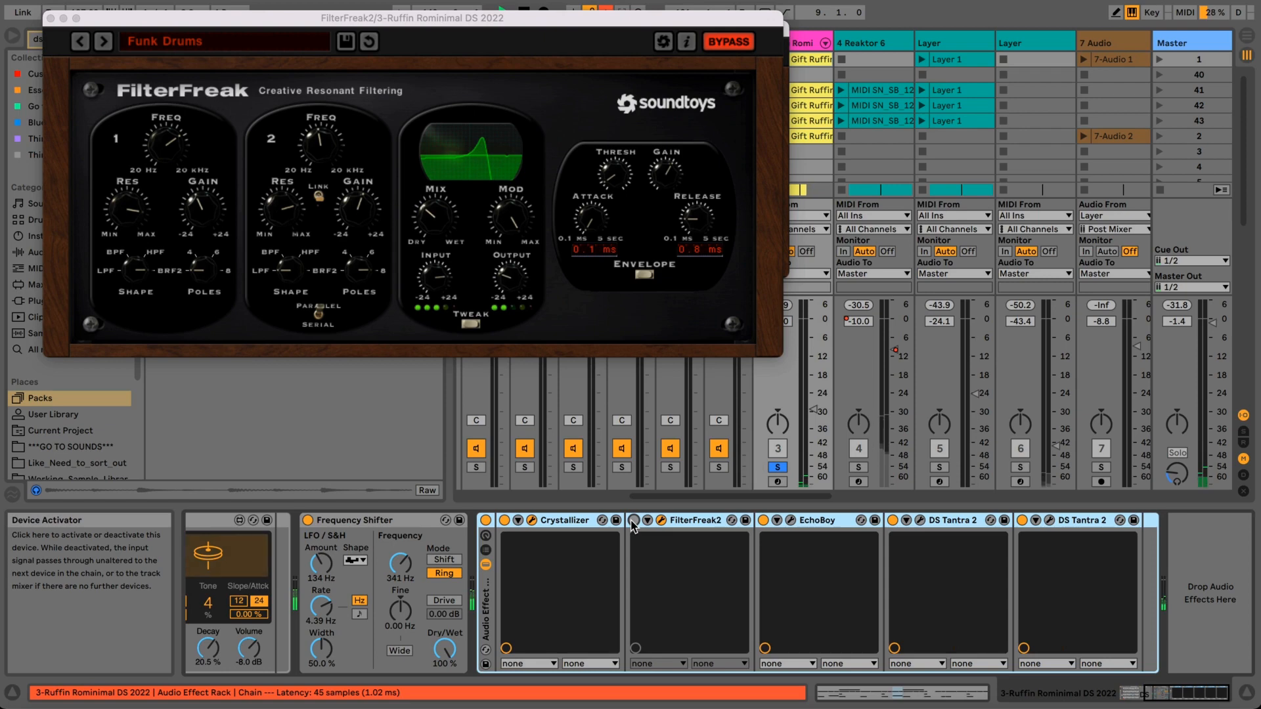
click(634, 520)
- Raise the 3 Ruffin Romi track's volume to -22.0 dB, restart playback and increase FilterFreak2's Mix slightly
drag(810, 415, 808, 406)
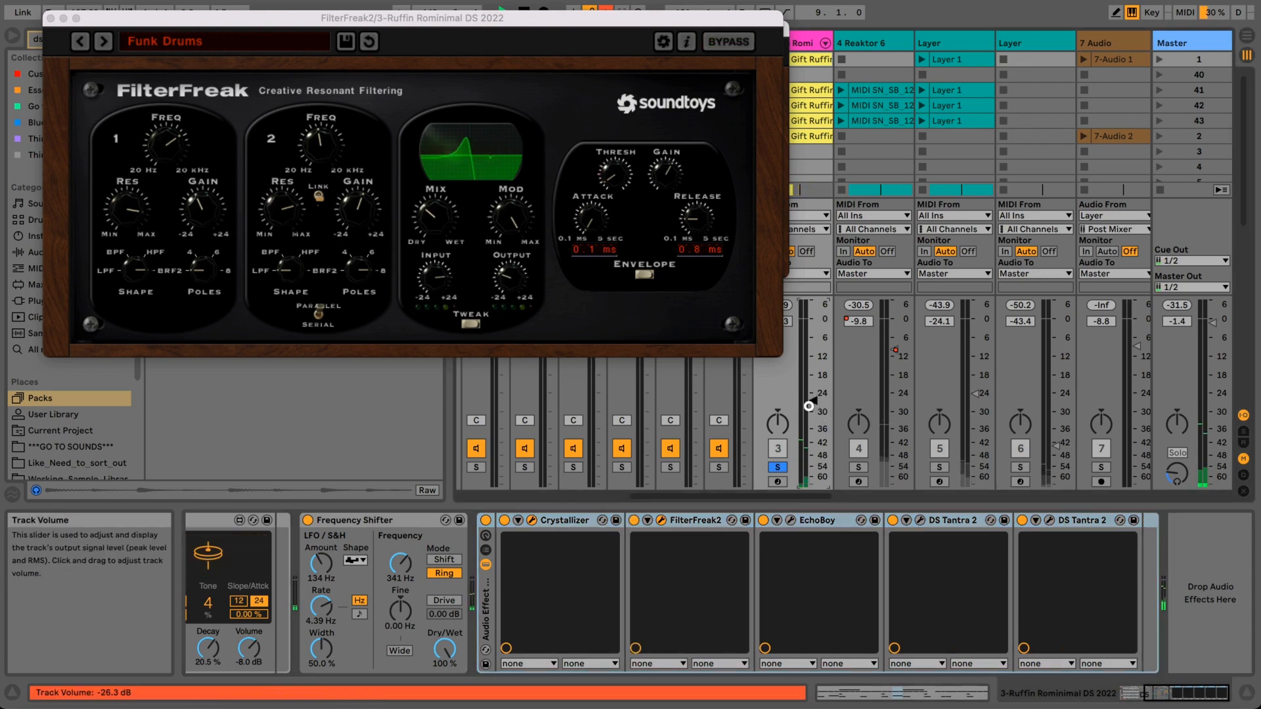
key(space)
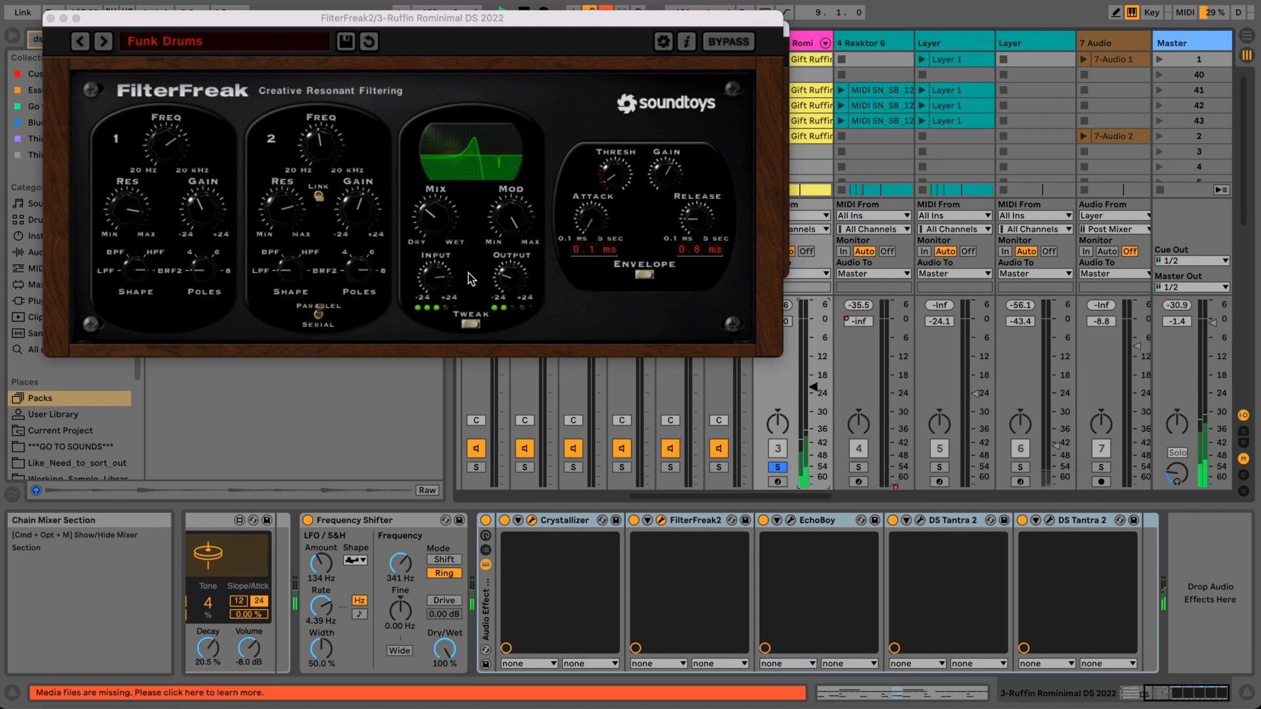
click(444, 203)
mouse_move(443, 204)
mouse_down()
mouse_move(444, 148)
mouse_move(436, 187)
mouse_up()
- Compare the sound with EchoBoy and the first DS Tantra 2 bypassed, and inspect that DS Tantra 2's settings
click(764, 522)
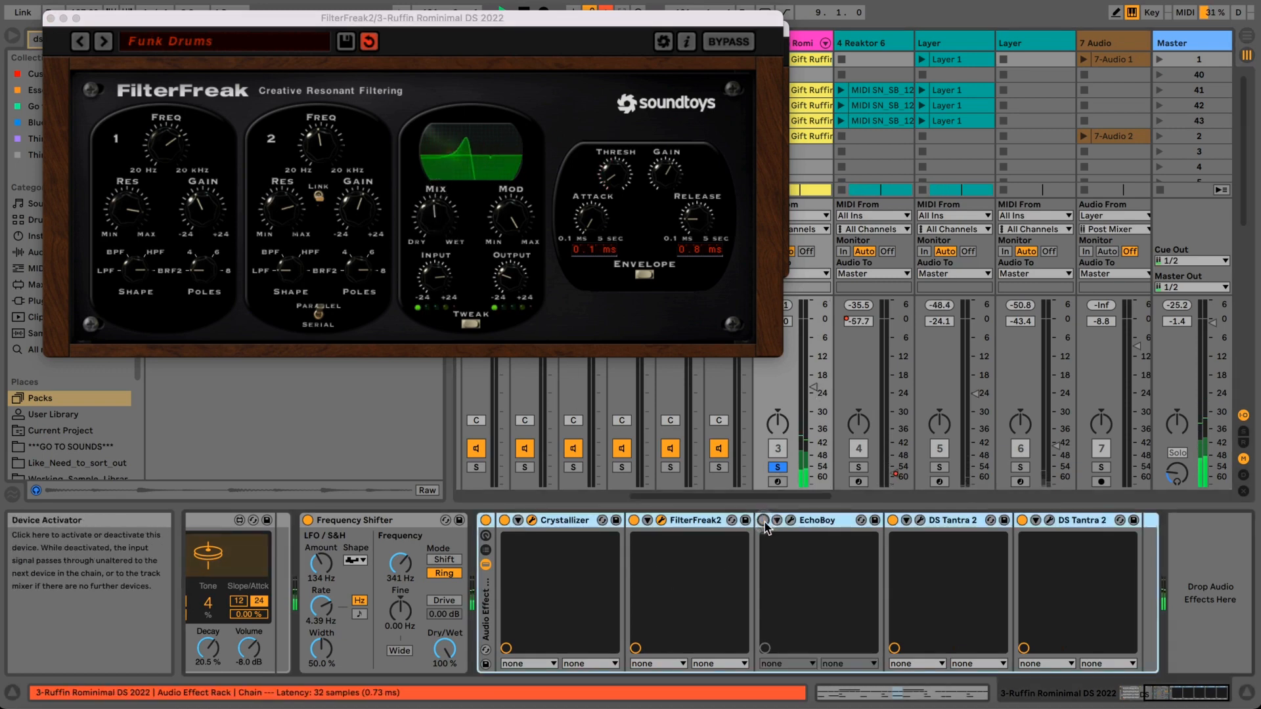
click(893, 520)
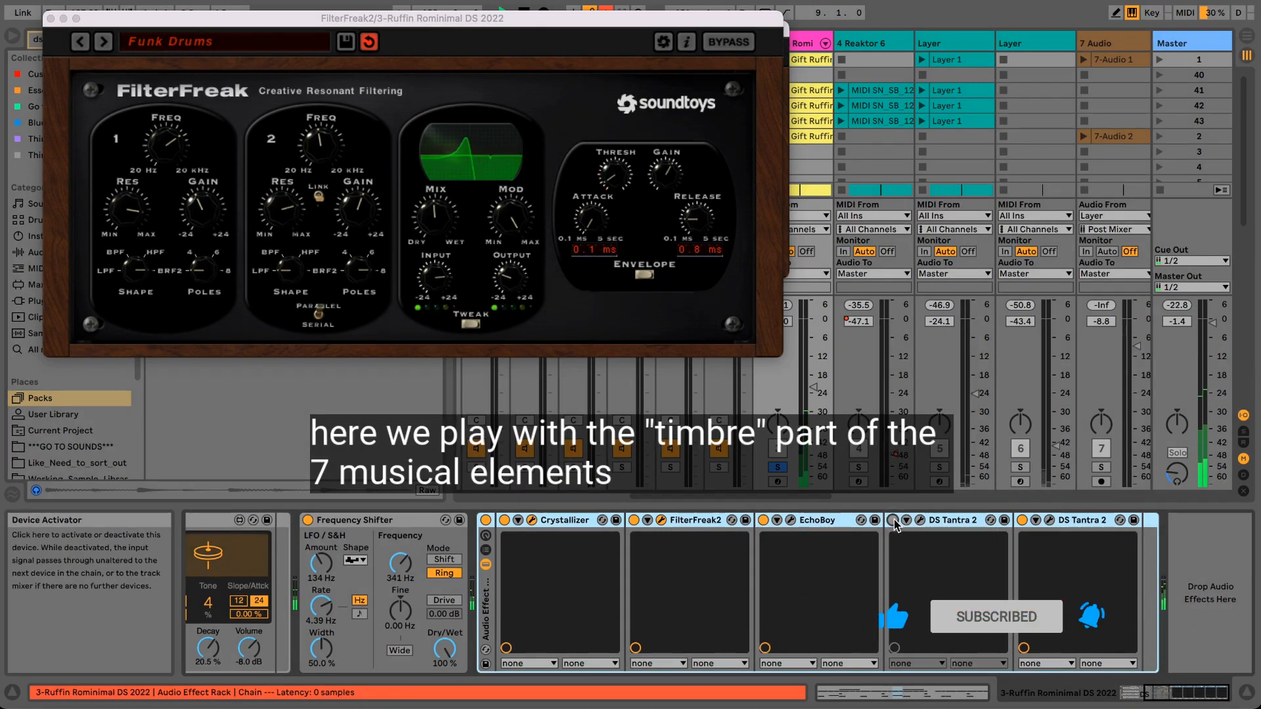
click(921, 520)
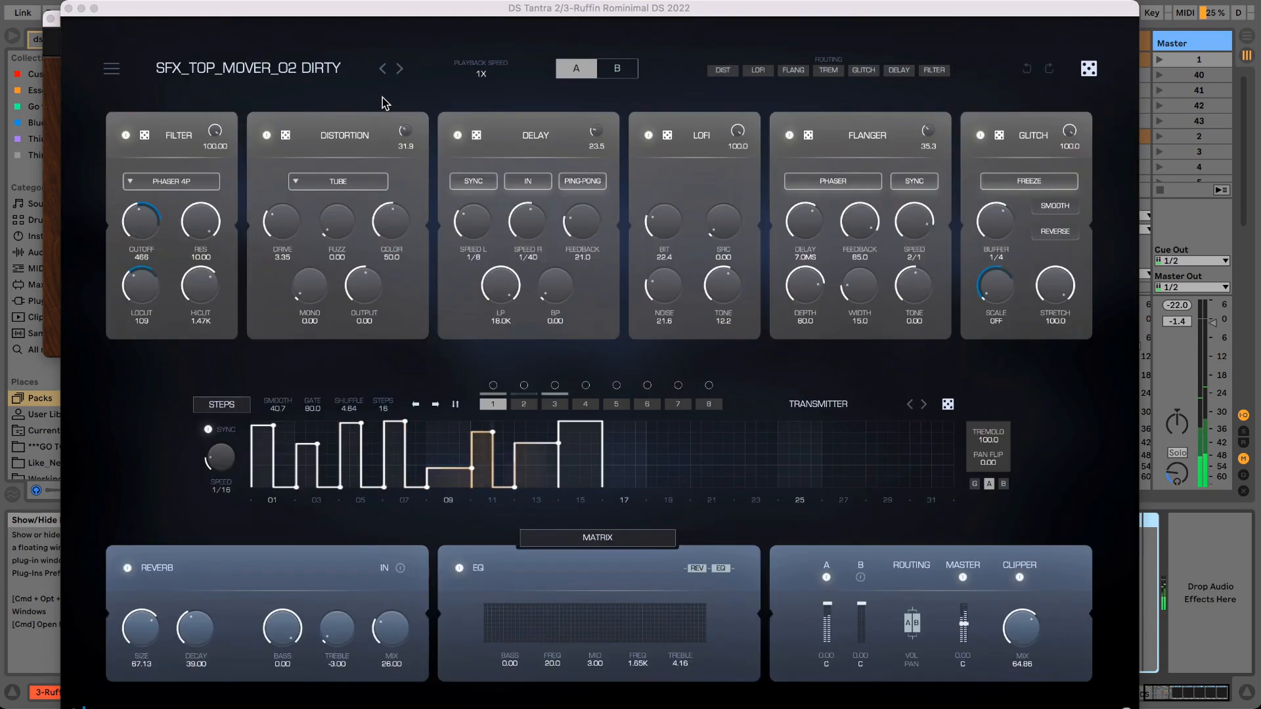
click(68, 8)
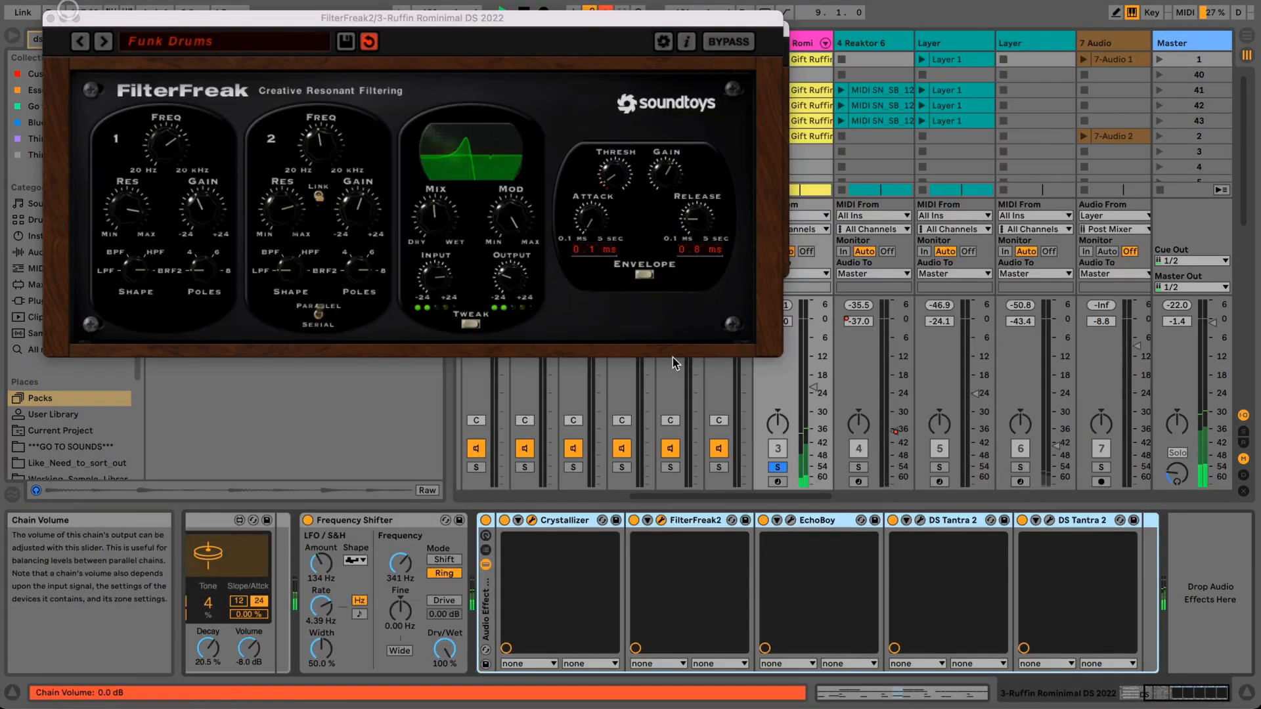
- Compare the sound with the second DS Tantra 2 bypassed, view its window, and close it and the FilterFreak2 window
click(1023, 520)
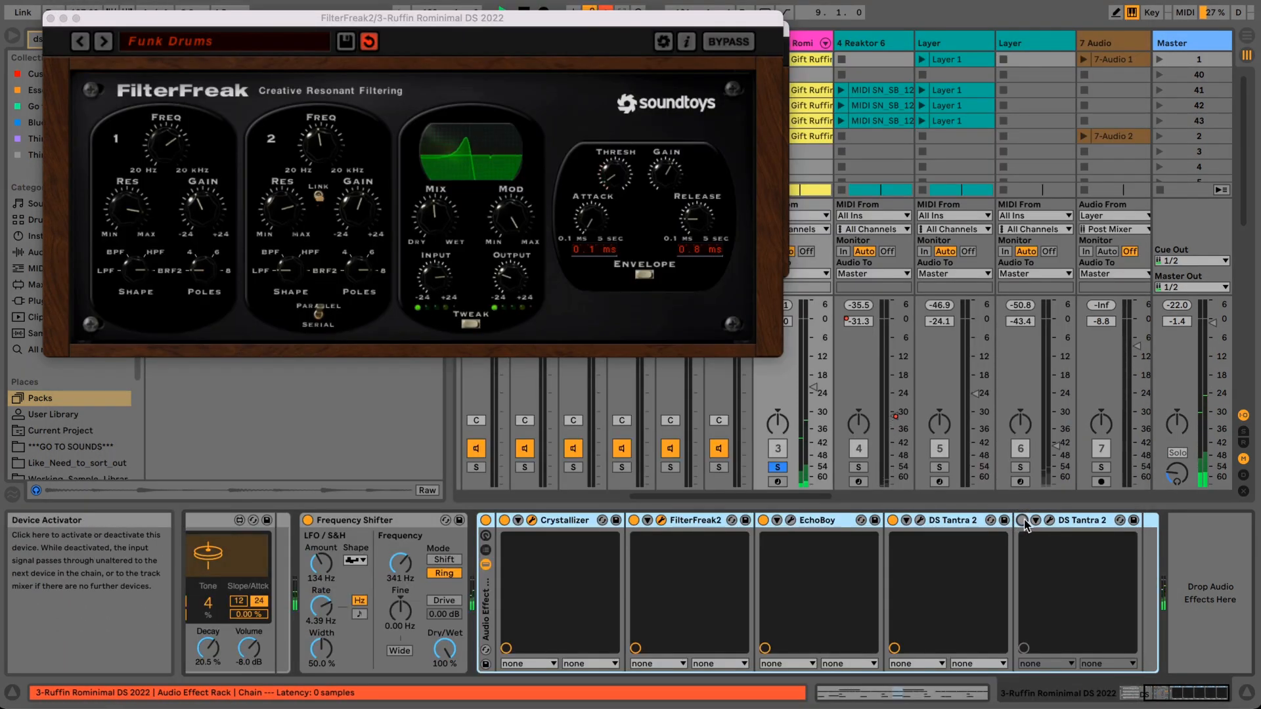
click(1047, 523)
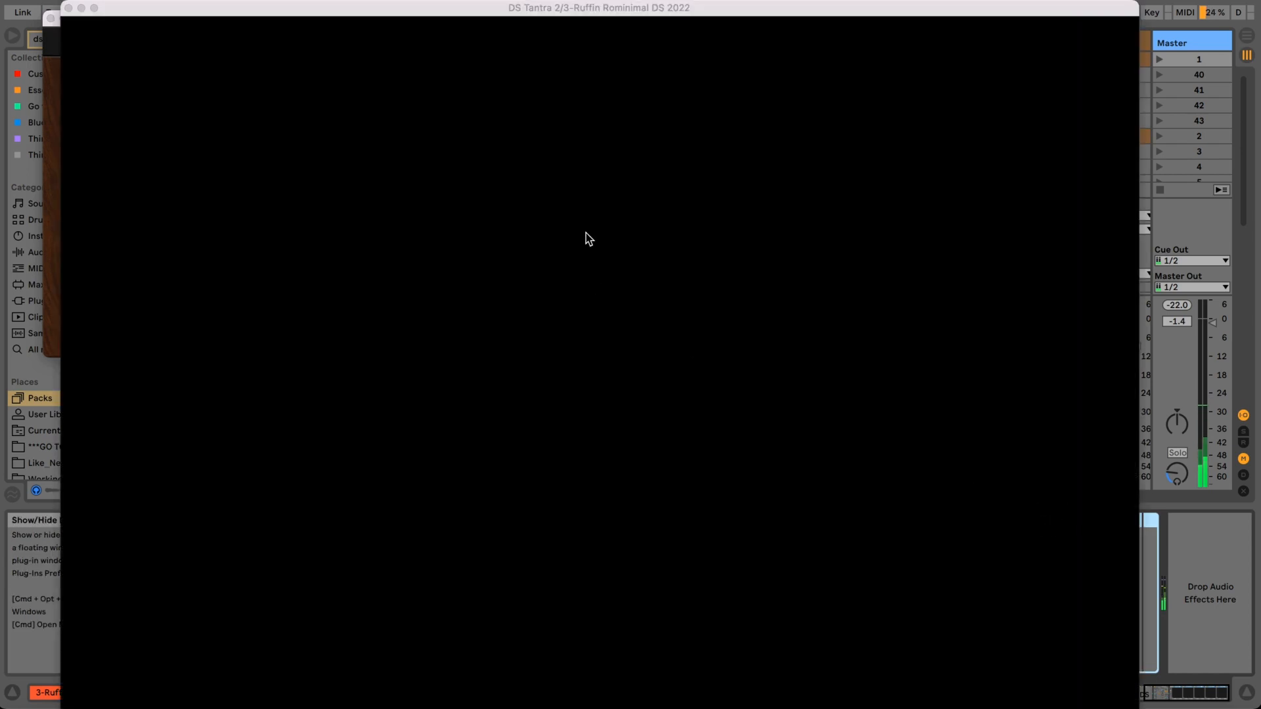
click(68, 8)
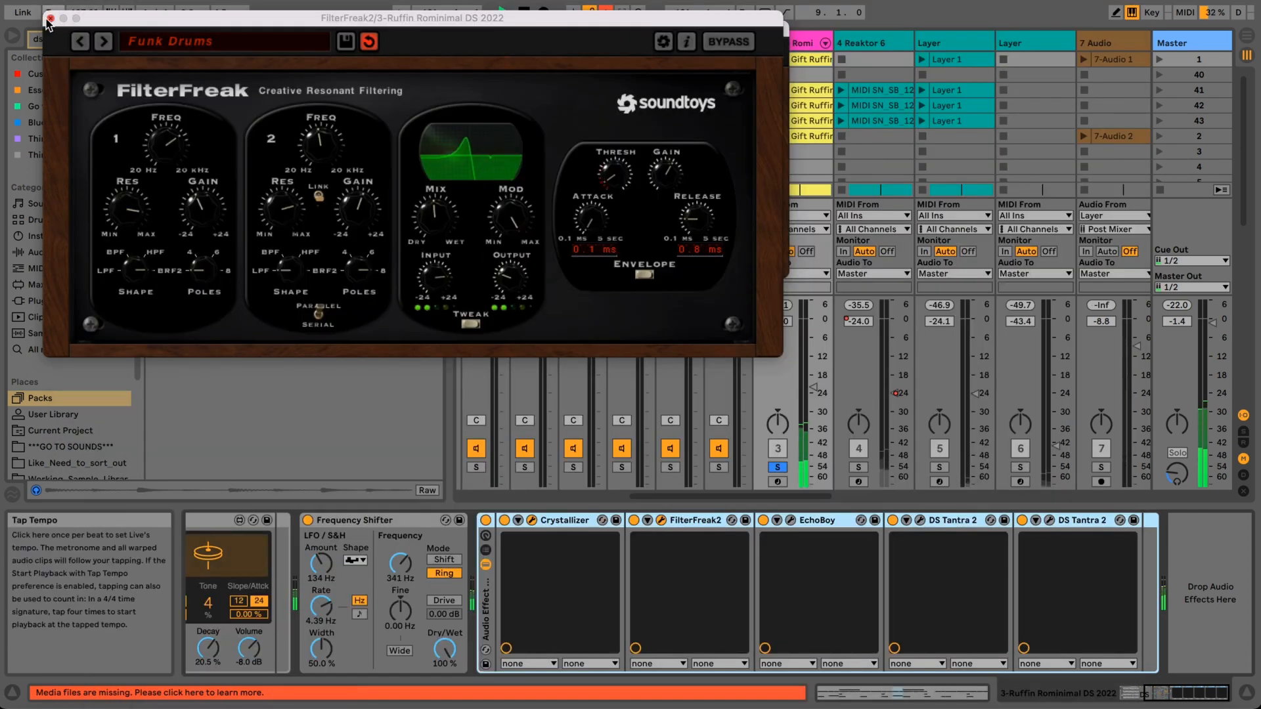
click(50, 18)
- Compare the whole effect rack off and on, unsolo the 3 Ruffin Romi track and close the Crystallizer window
click(486, 521)
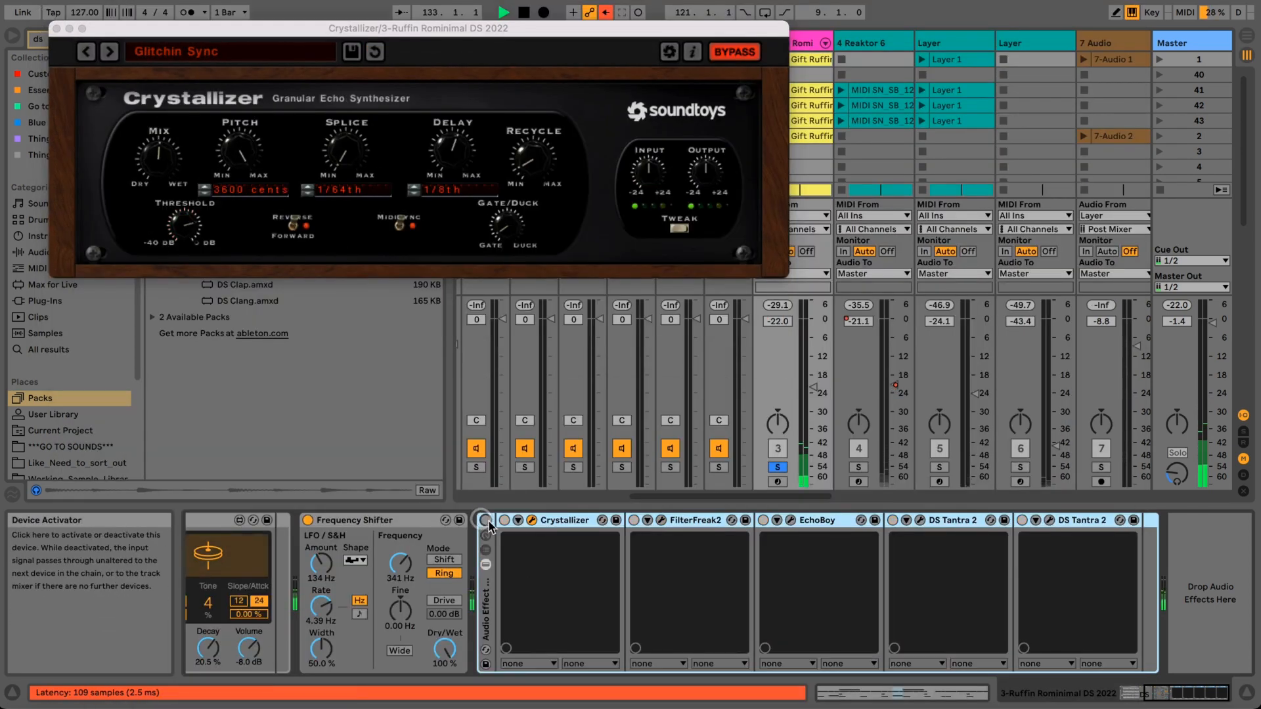
click(486, 520)
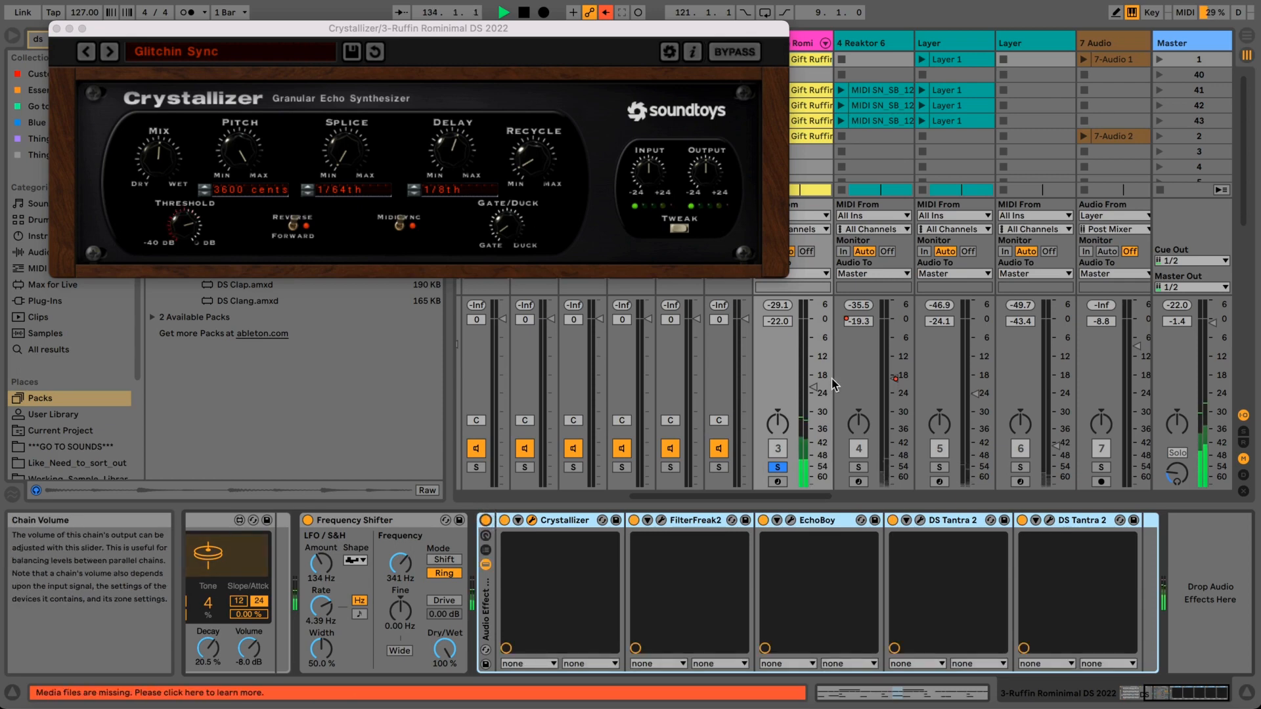
click(778, 467)
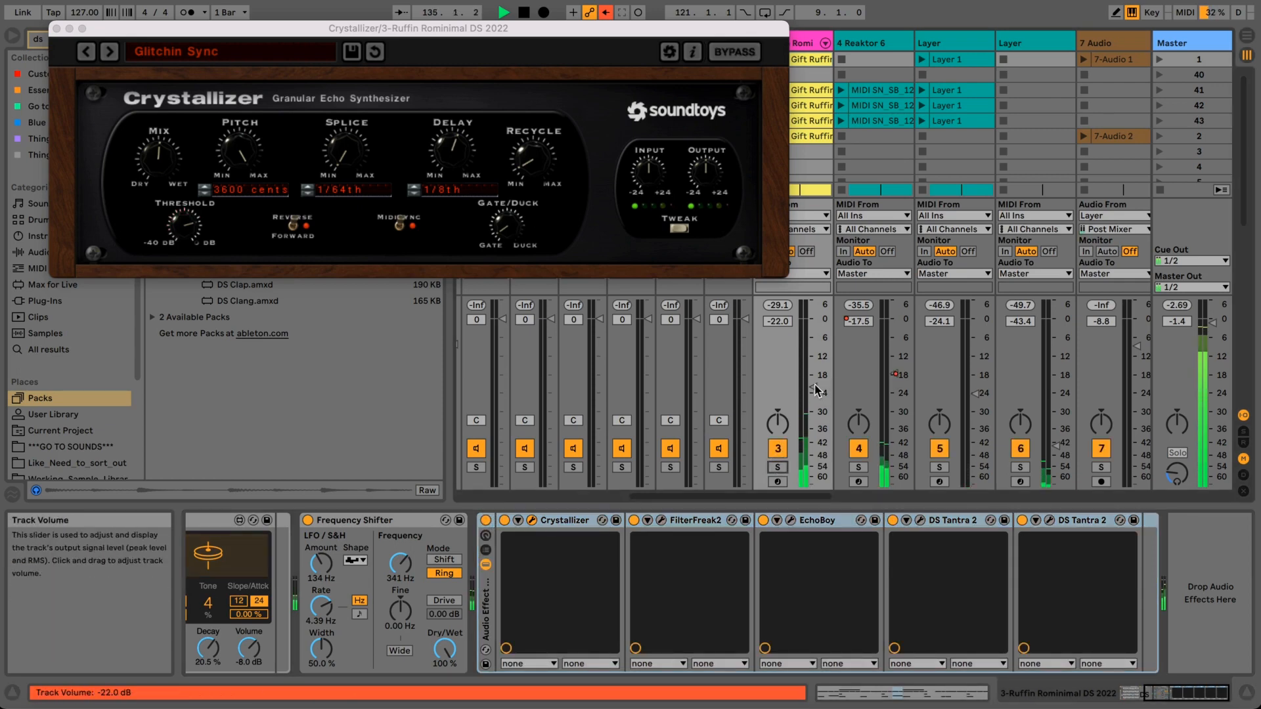
click(56, 28)
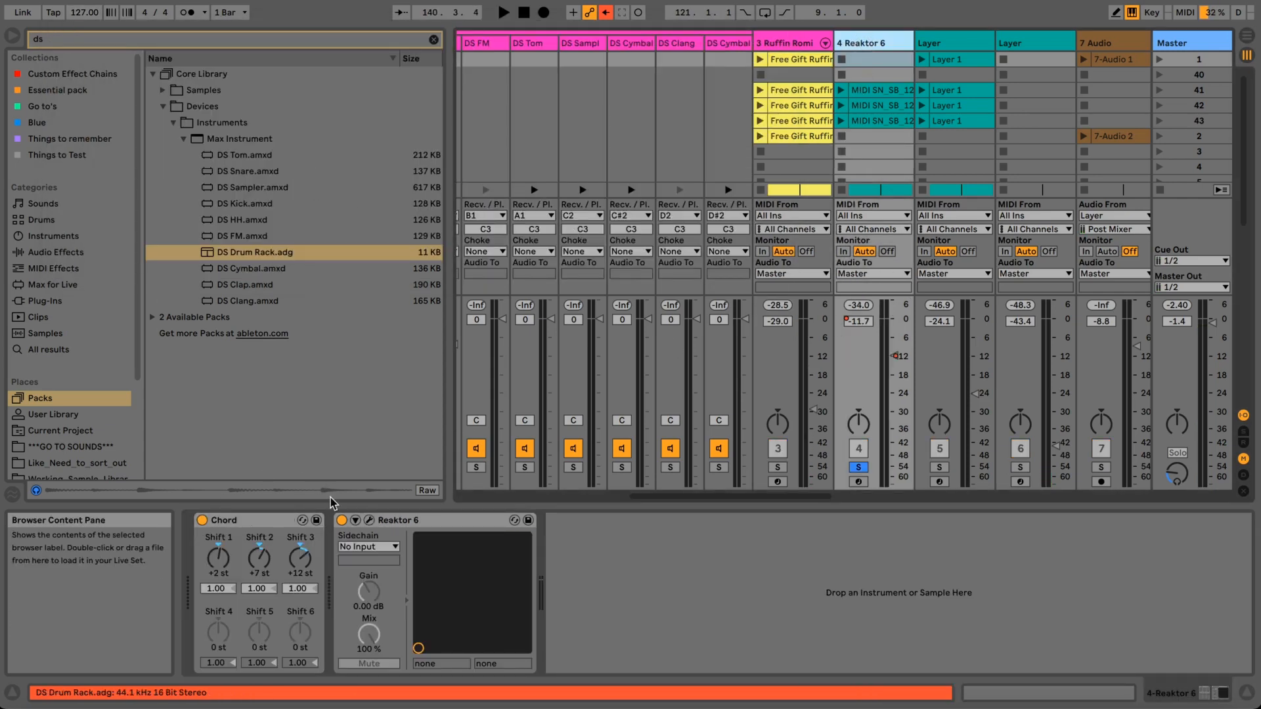
- Play the soloed Reaktor 6 track with looping enabled and extend the loop from bar 81 to 16 bars
key(space)
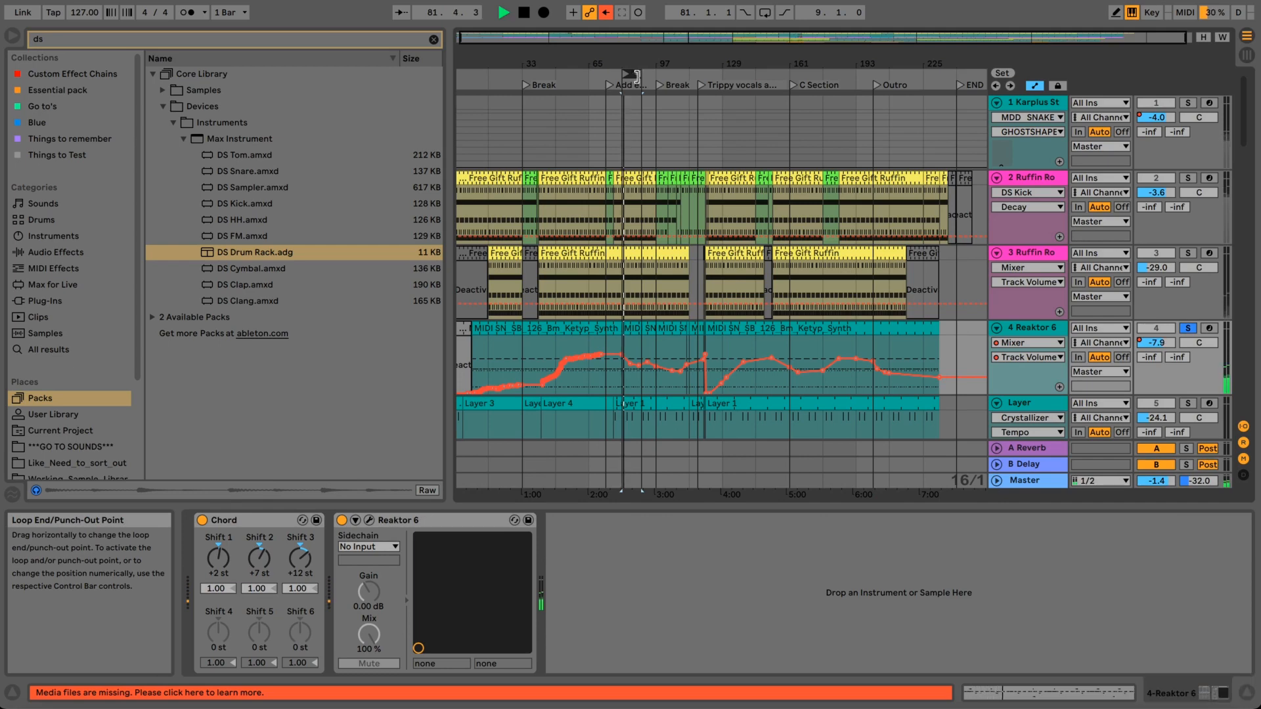
key(super+l)
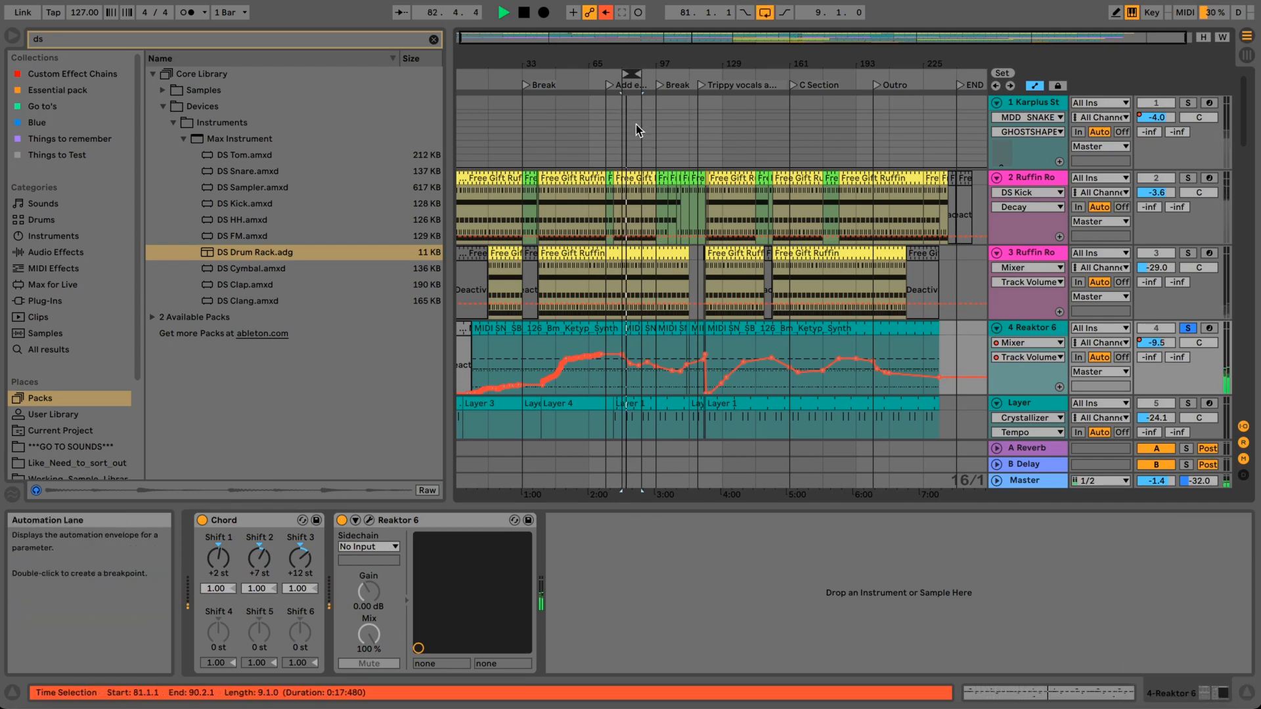
drag(631, 74, 645, 74)
click(641, 73)
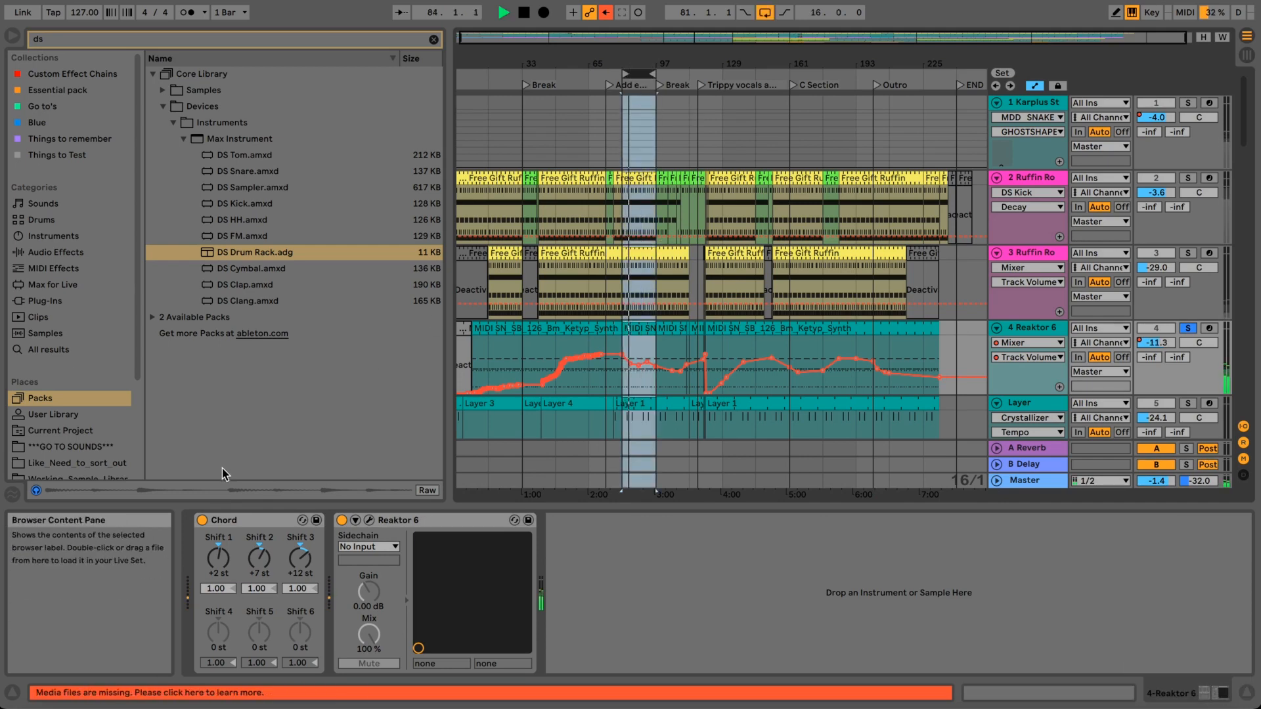
- Restart playback and compare the Reaktor 6 track with its Chord device off and on
key(space)
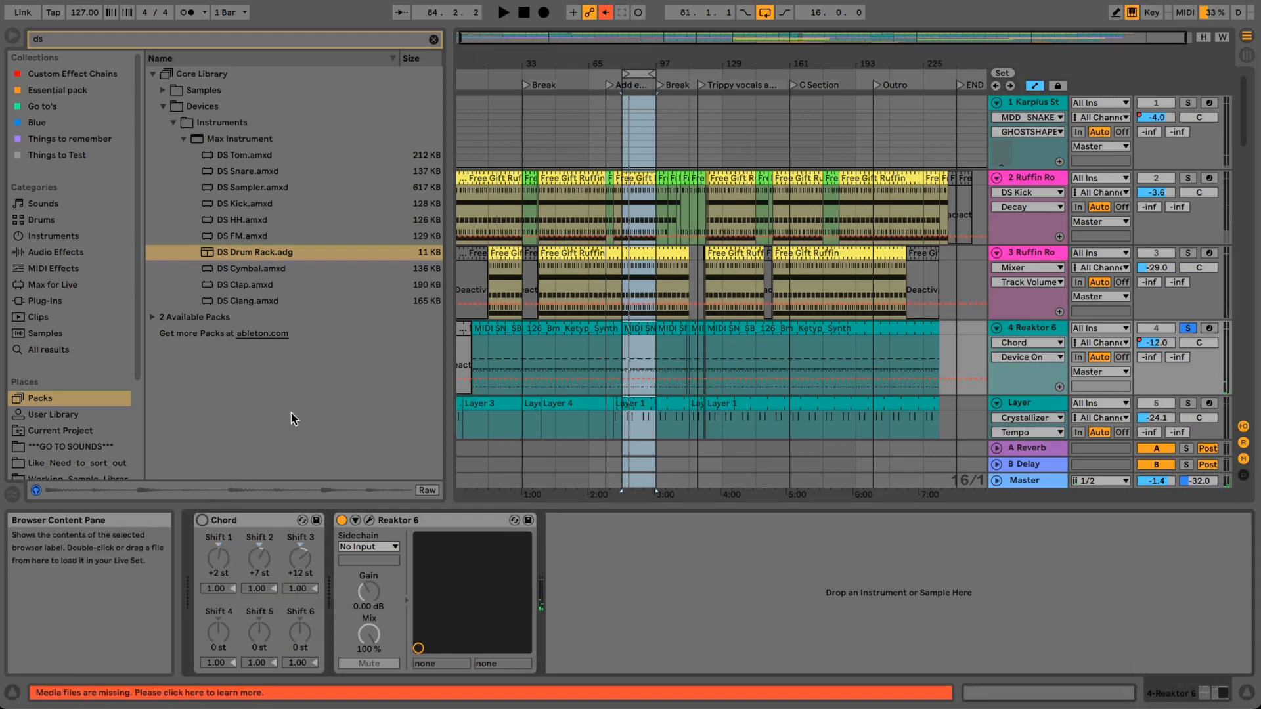
click(240, 520)
key(space)
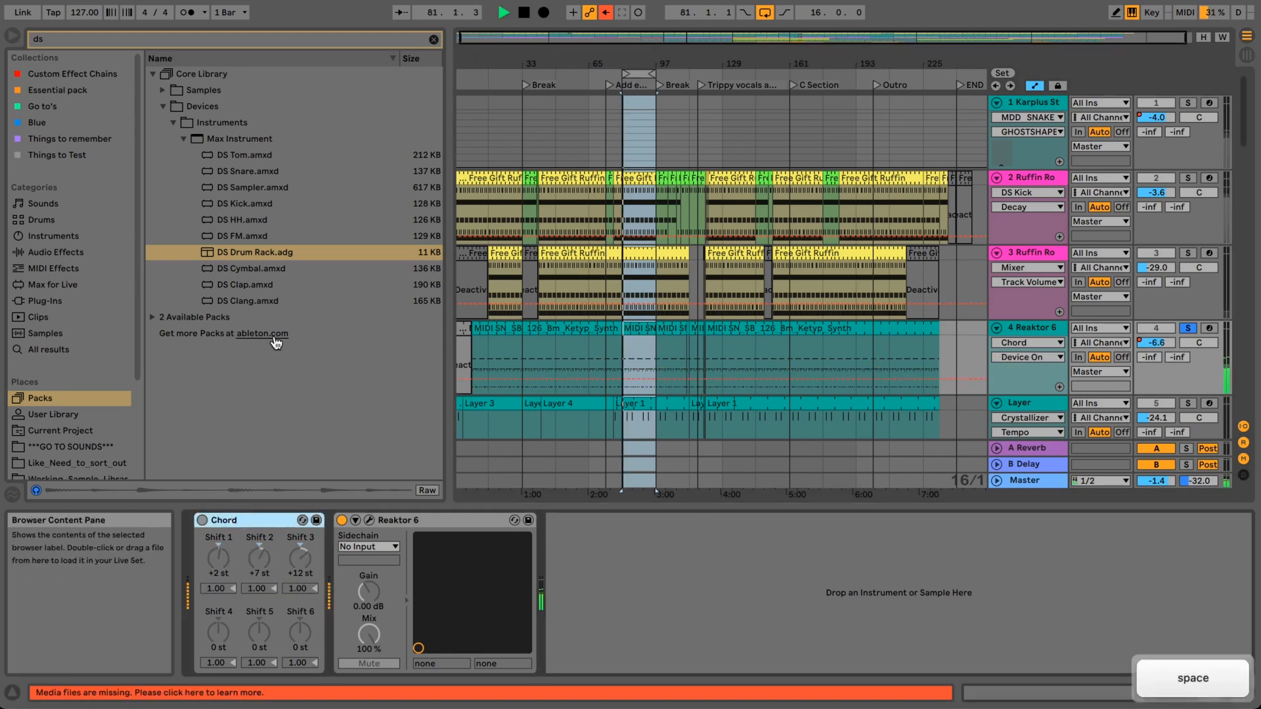
click(202, 520)
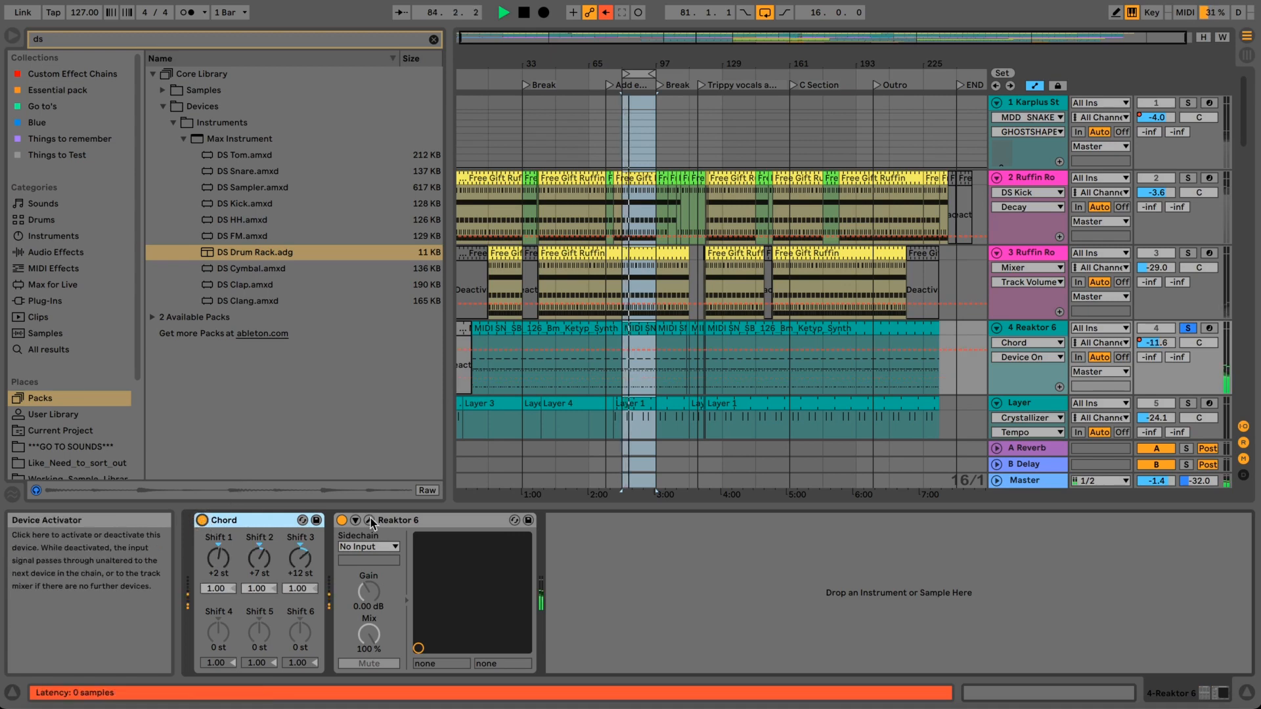
- Open the Reaktor 6 MIDI clip in the looped section, enlarge the note editor and stop playback
double_click(631, 333)
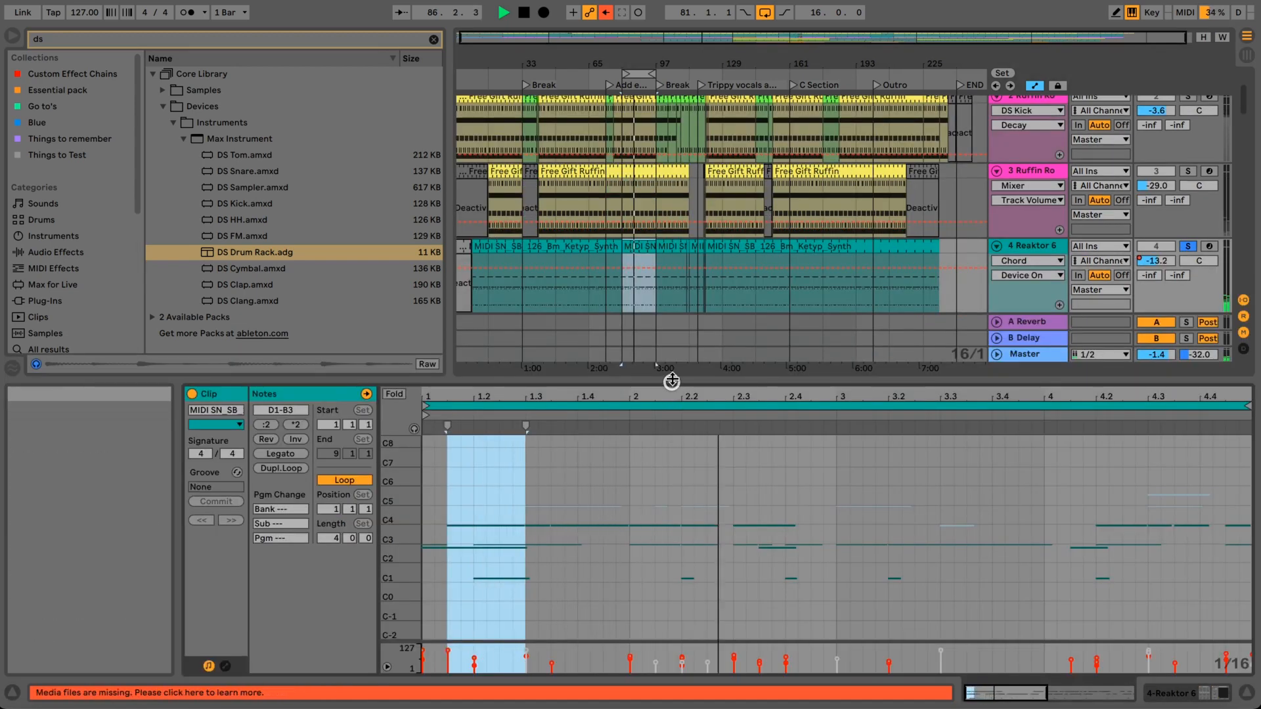
drag(672, 380, 672, 348)
key(space)
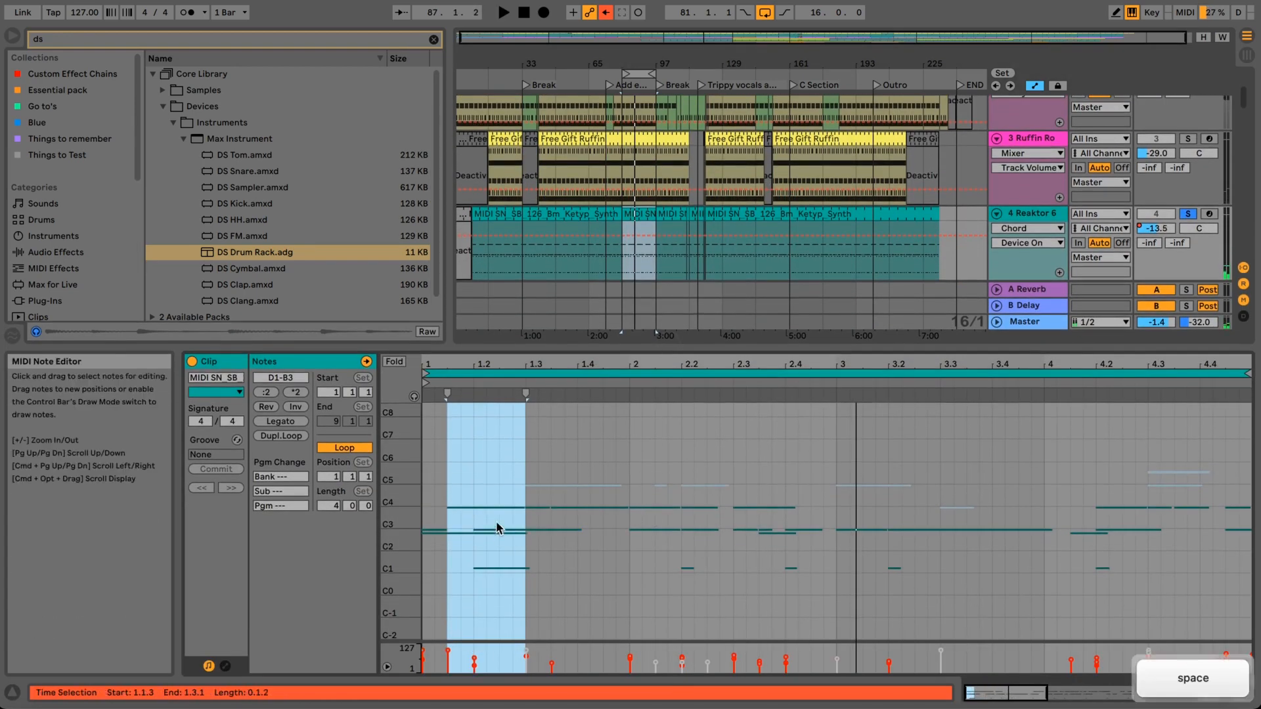
click(573, 509)
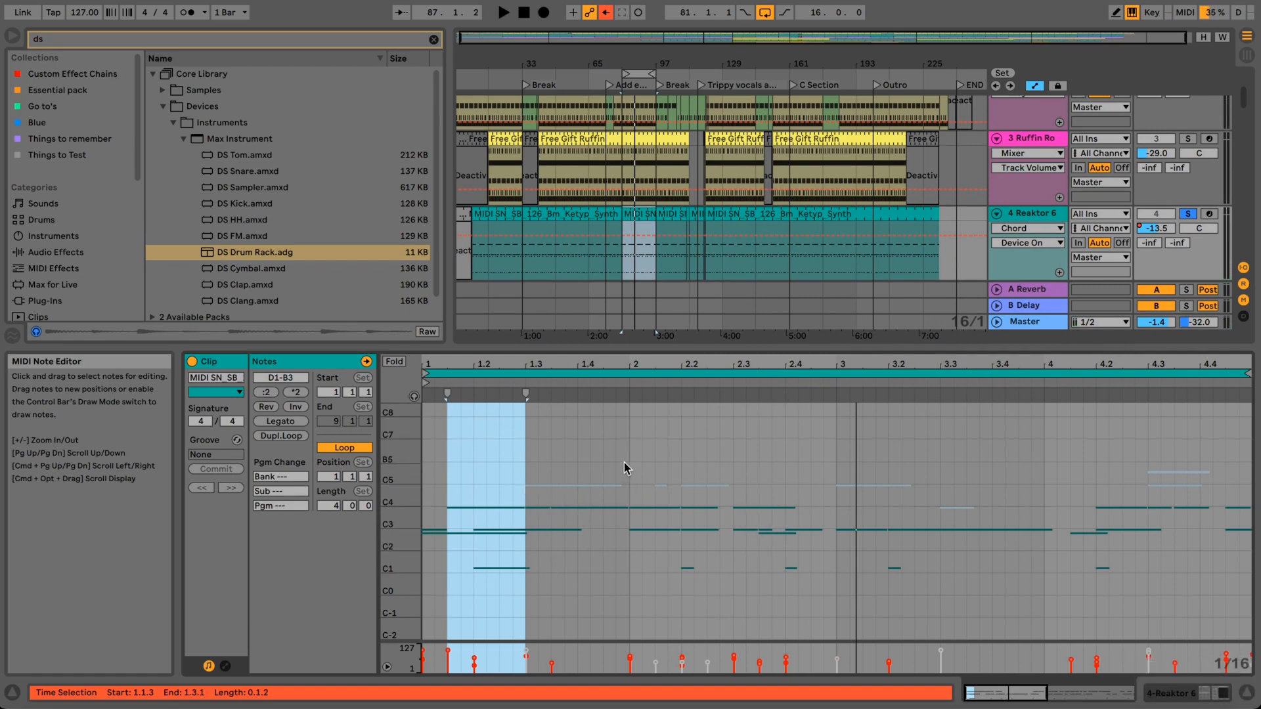
- Select the looped 16-bar section across all tracks
right_click(637, 216)
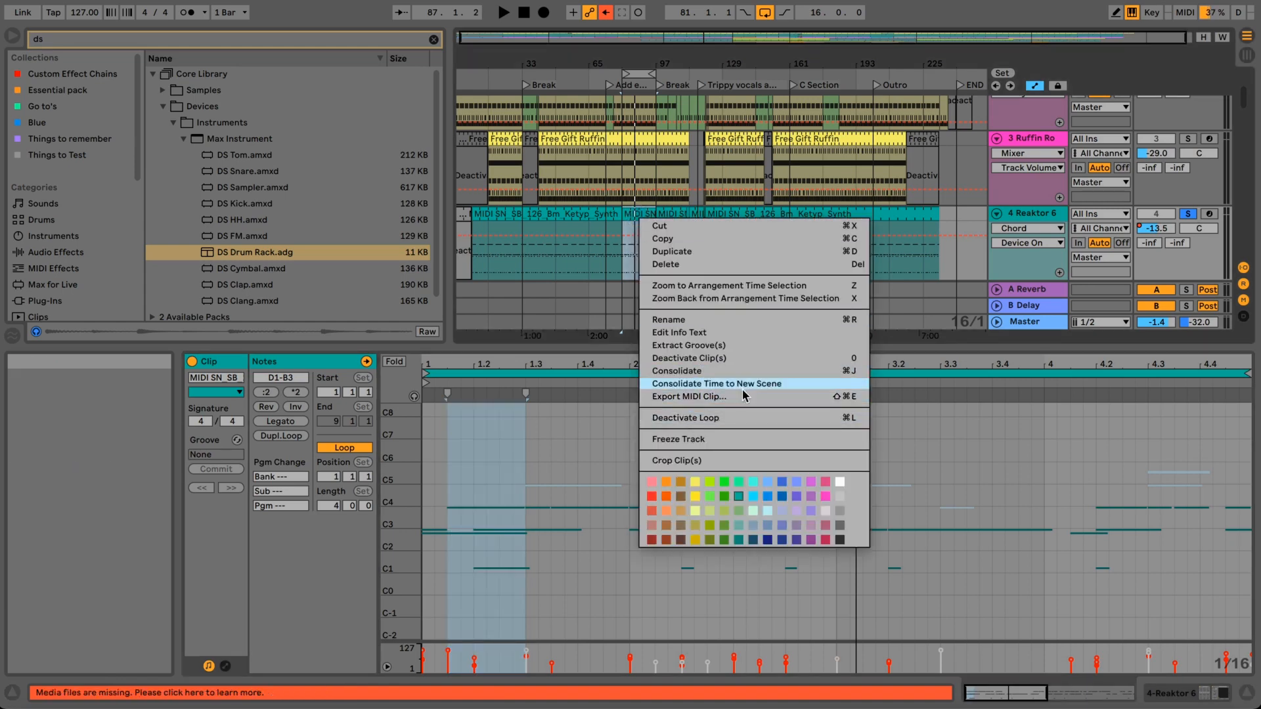
click(634, 73)
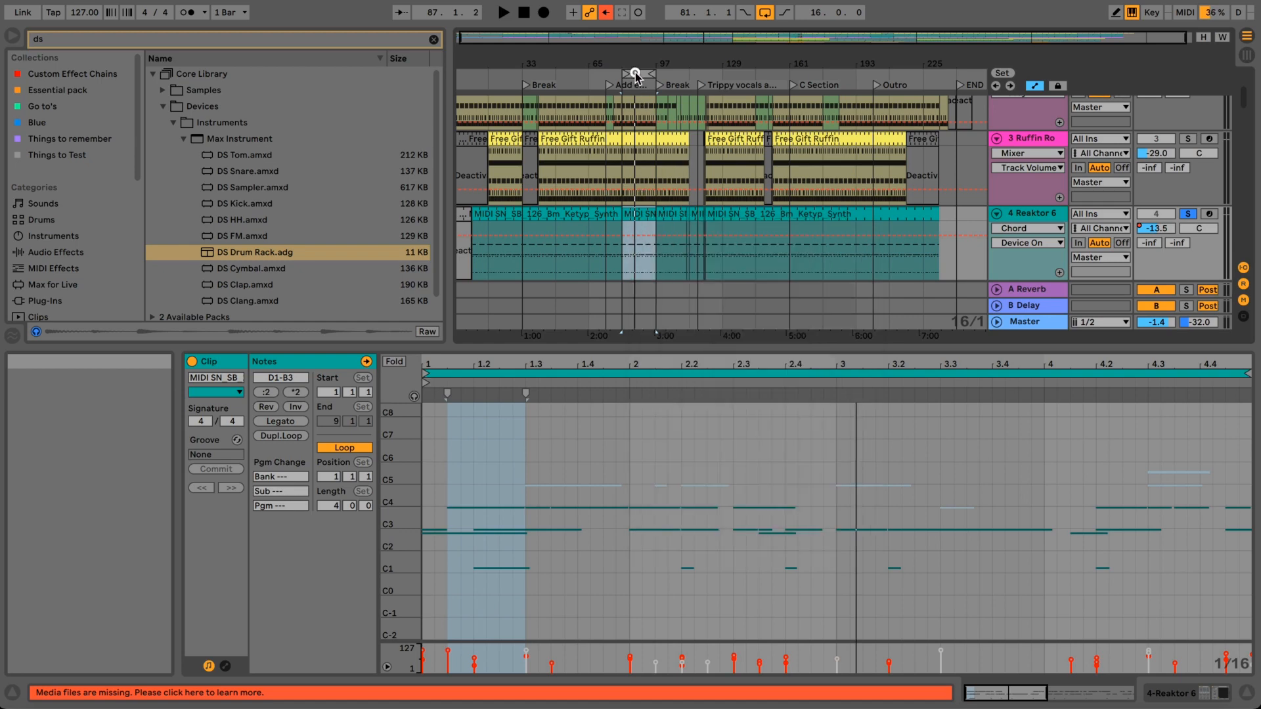
click(635, 73)
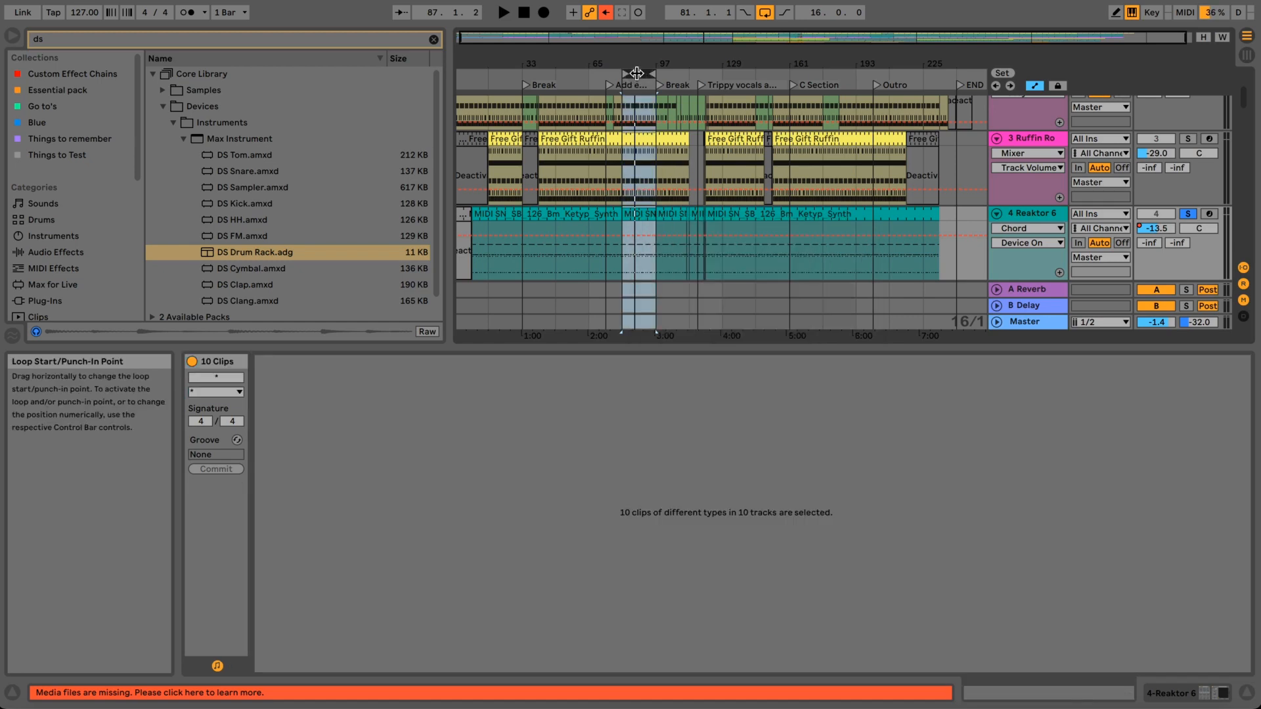
- Examine the Reaktor 6 track's device chain and the On A Cloud preset in its synth window, closing the window when finished
click(639, 249)
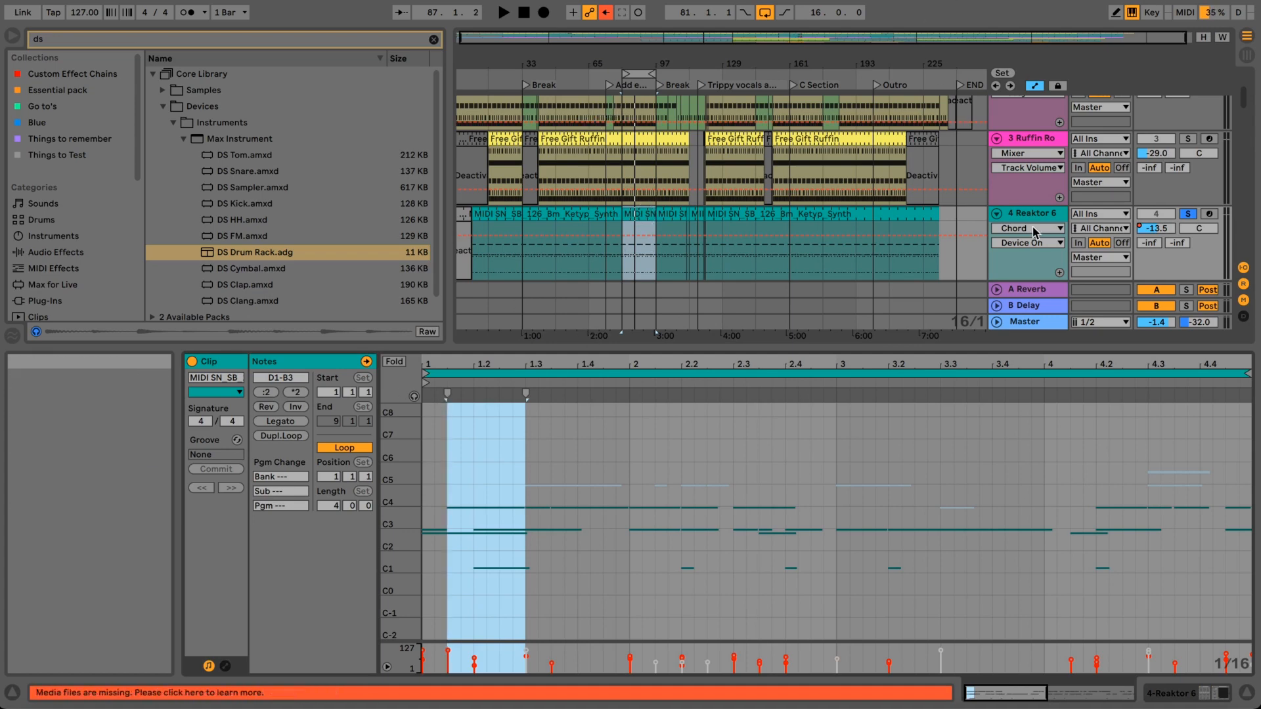
double_click(1022, 222)
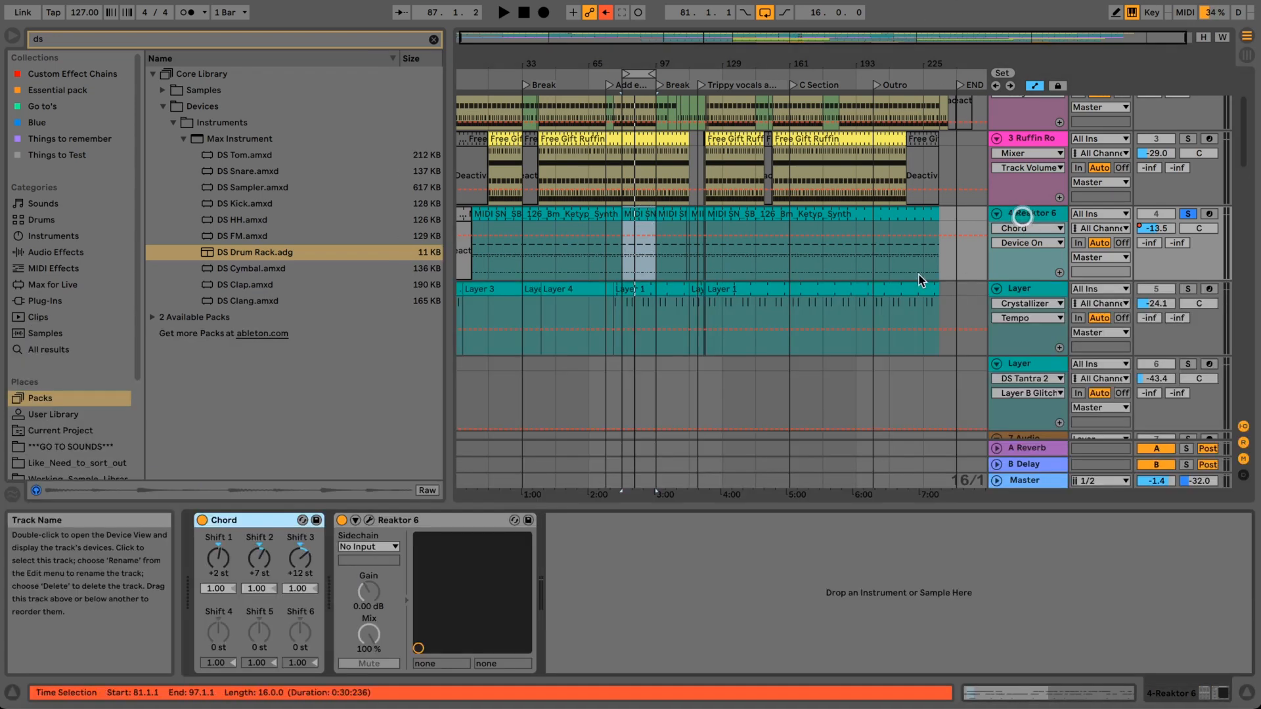
click(373, 521)
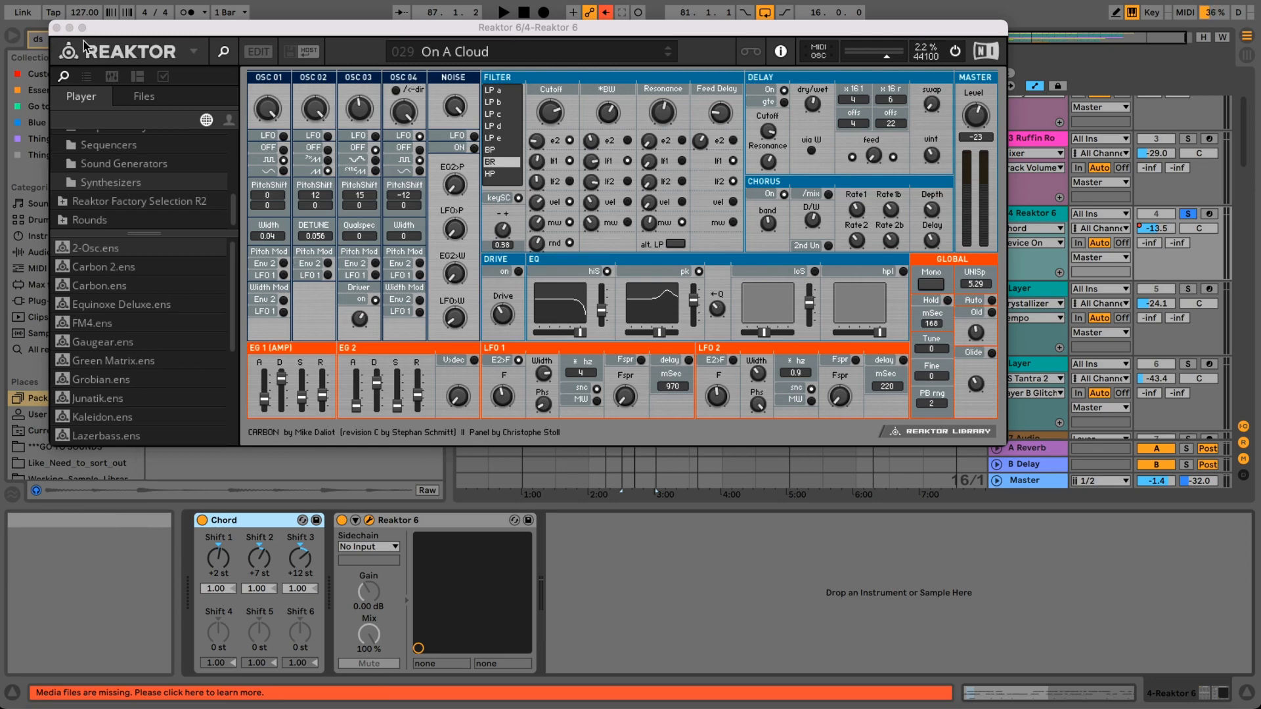
click(57, 28)
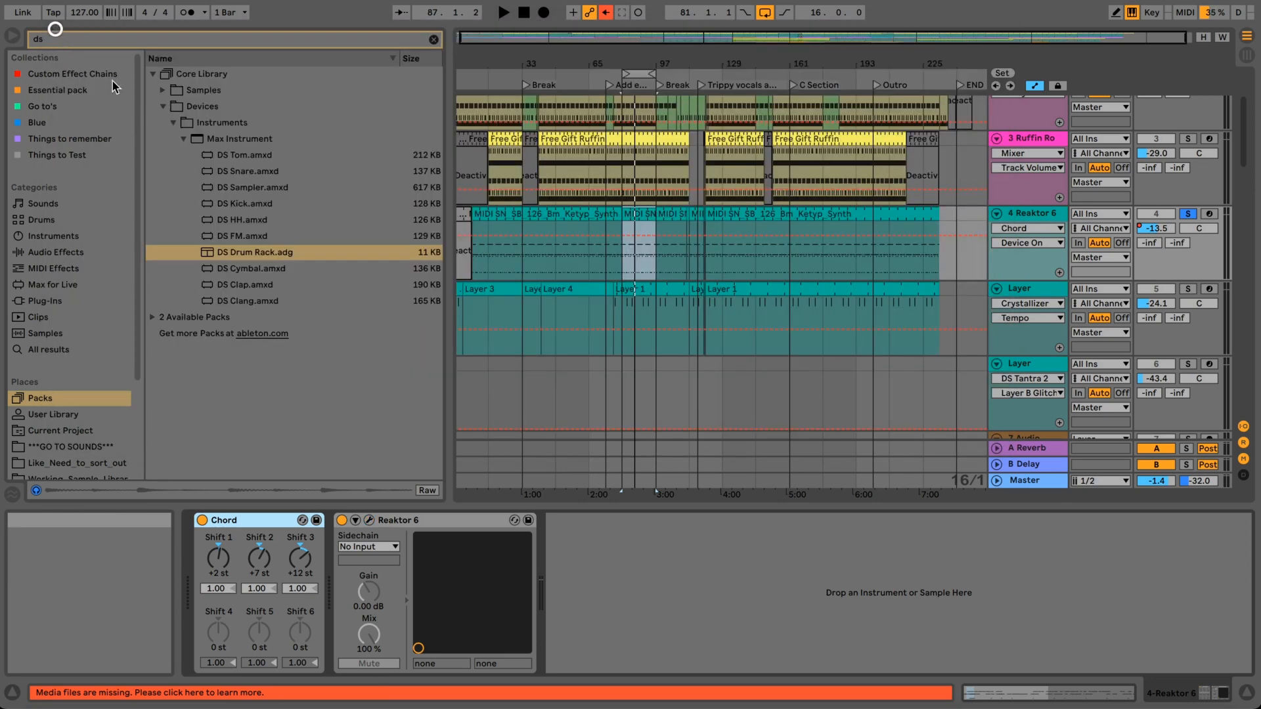
- Play the looped section and compare the soloed Reaktor 6 track with its Chord device bypassed and active
key(space)
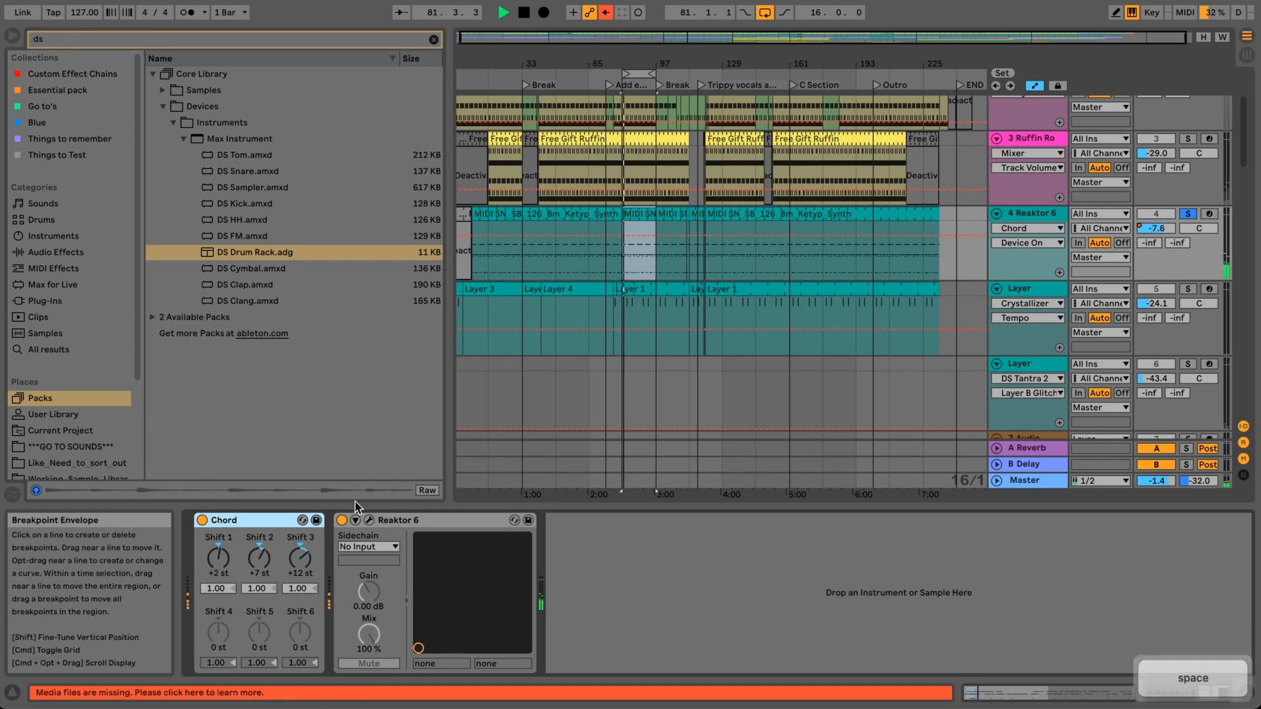
click(200, 520)
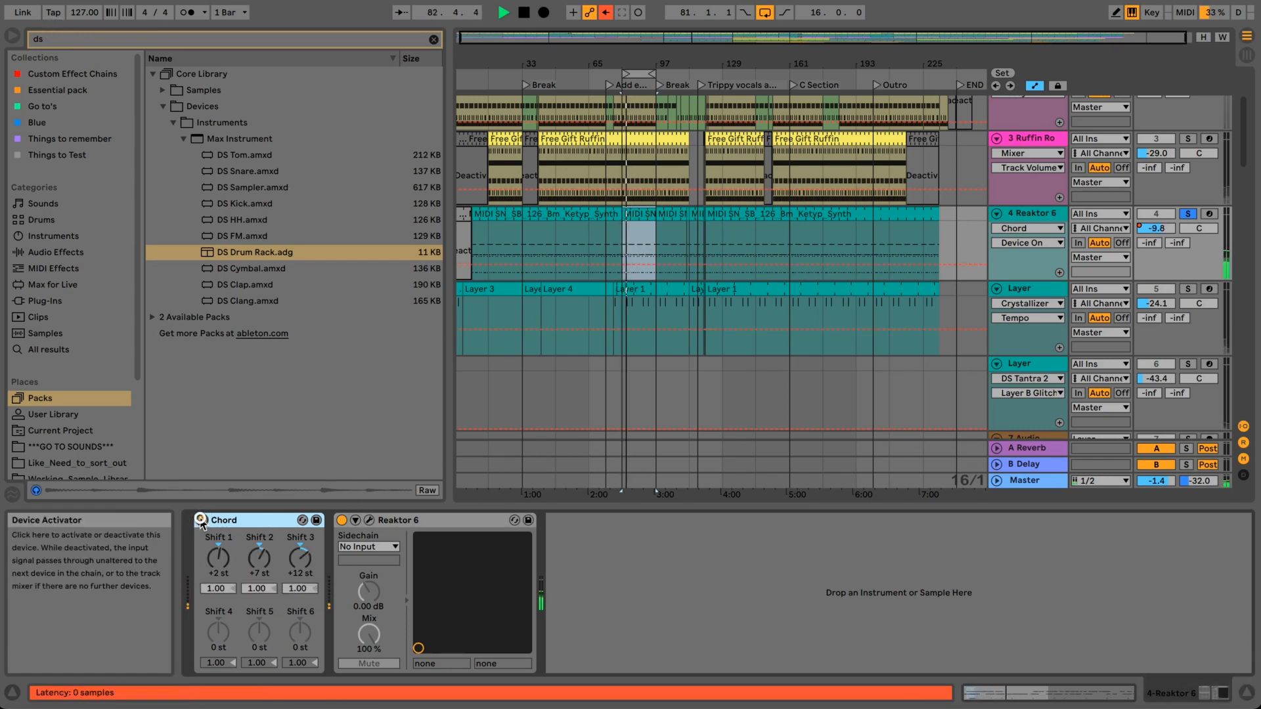
click(200, 520)
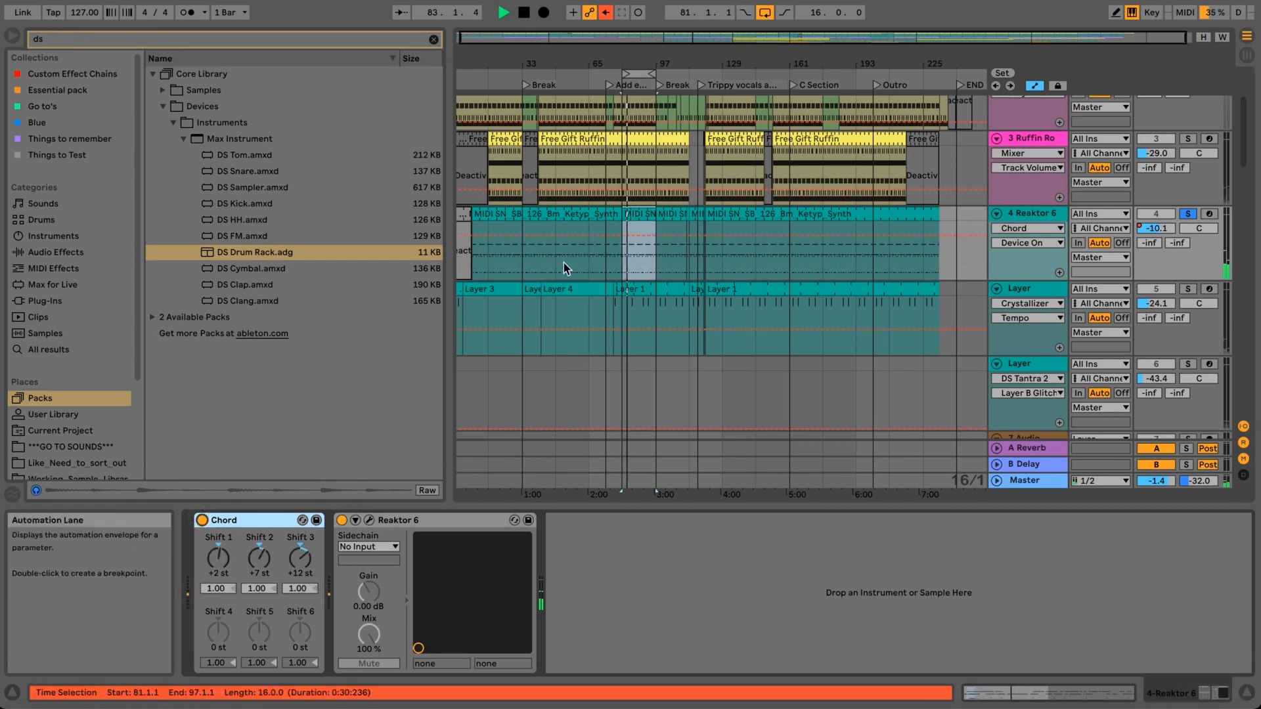
- Unsolo the Reaktor 6 track and audition it muted and active in the full mix, with its Track Volume automation shown
click(1188, 214)
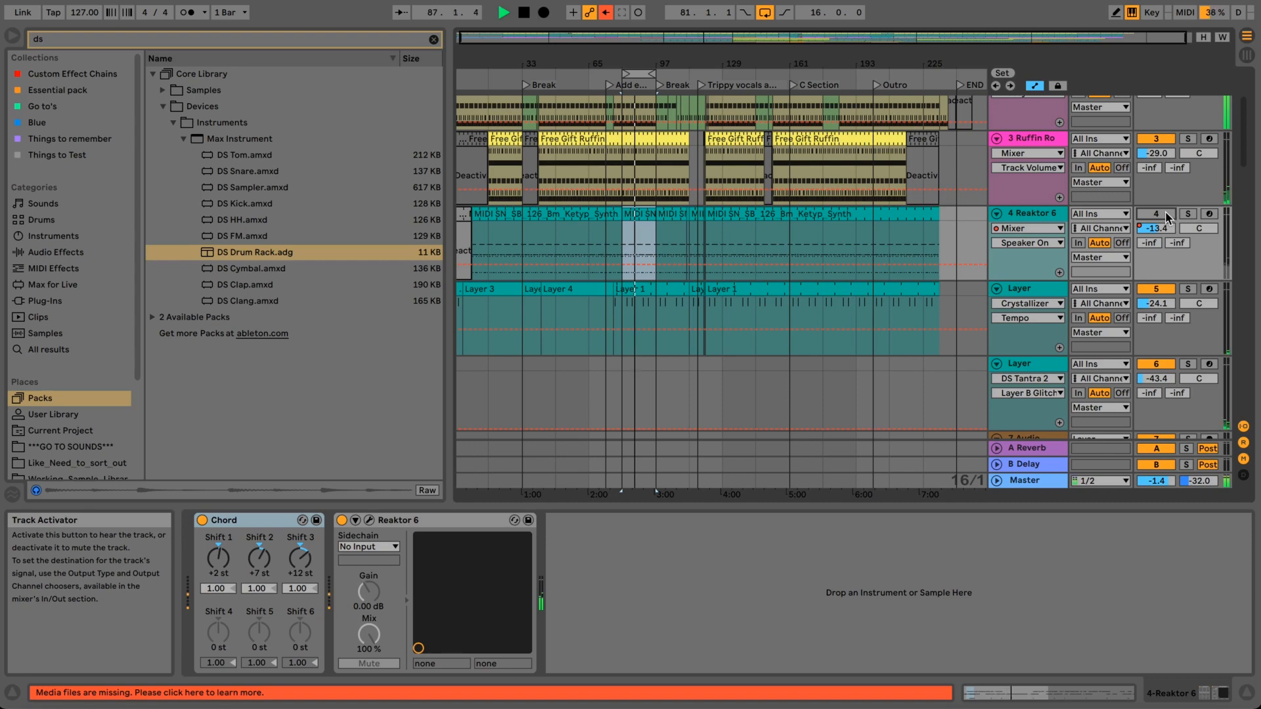
click(1165, 212)
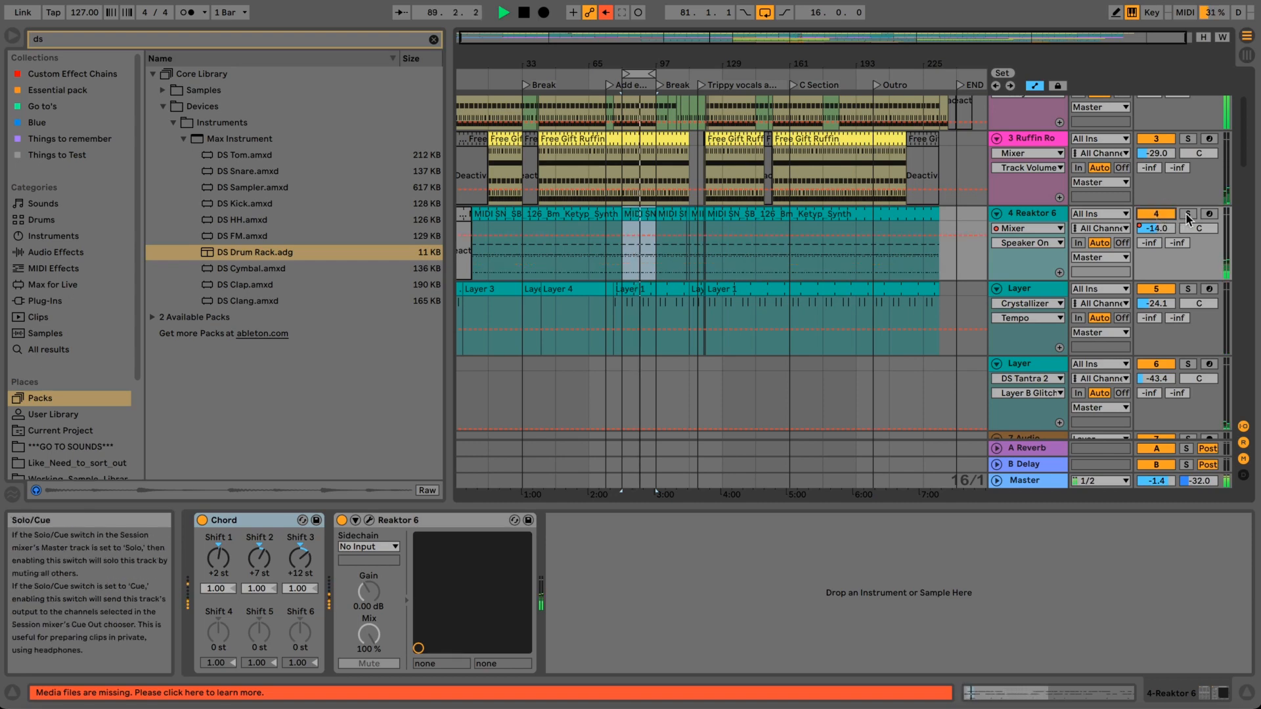
click(1166, 227)
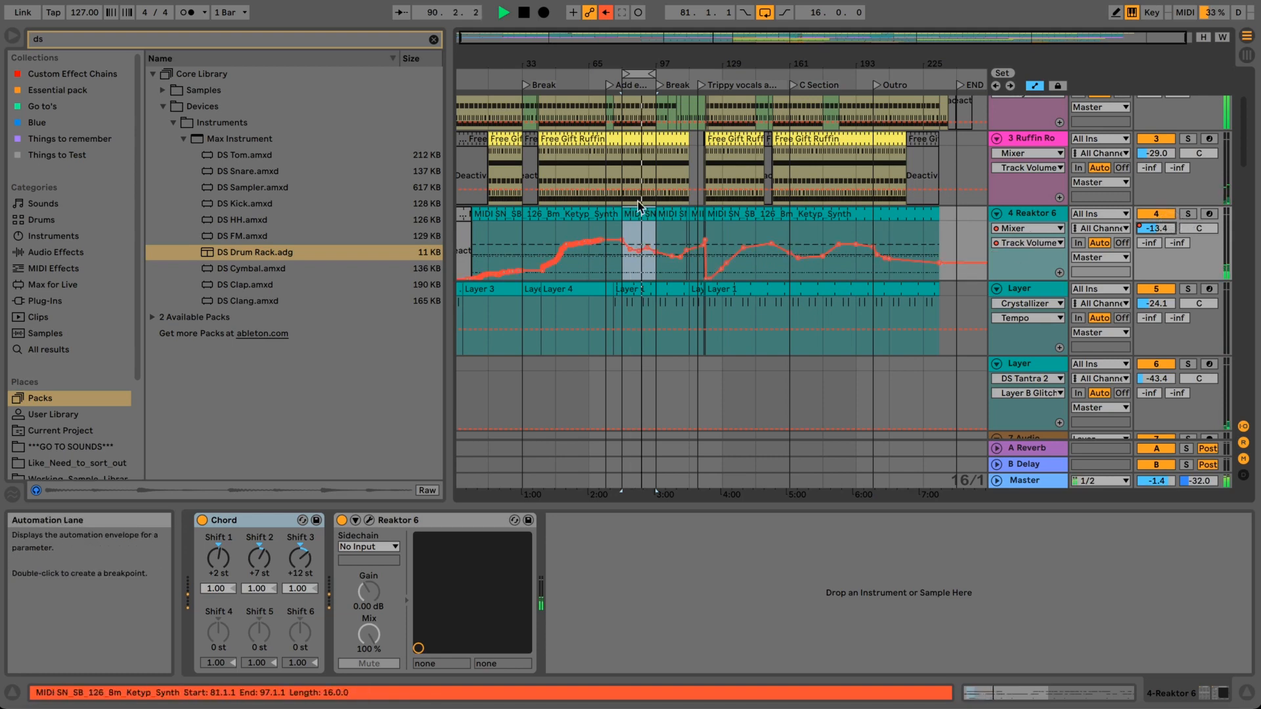
click(564, 82)
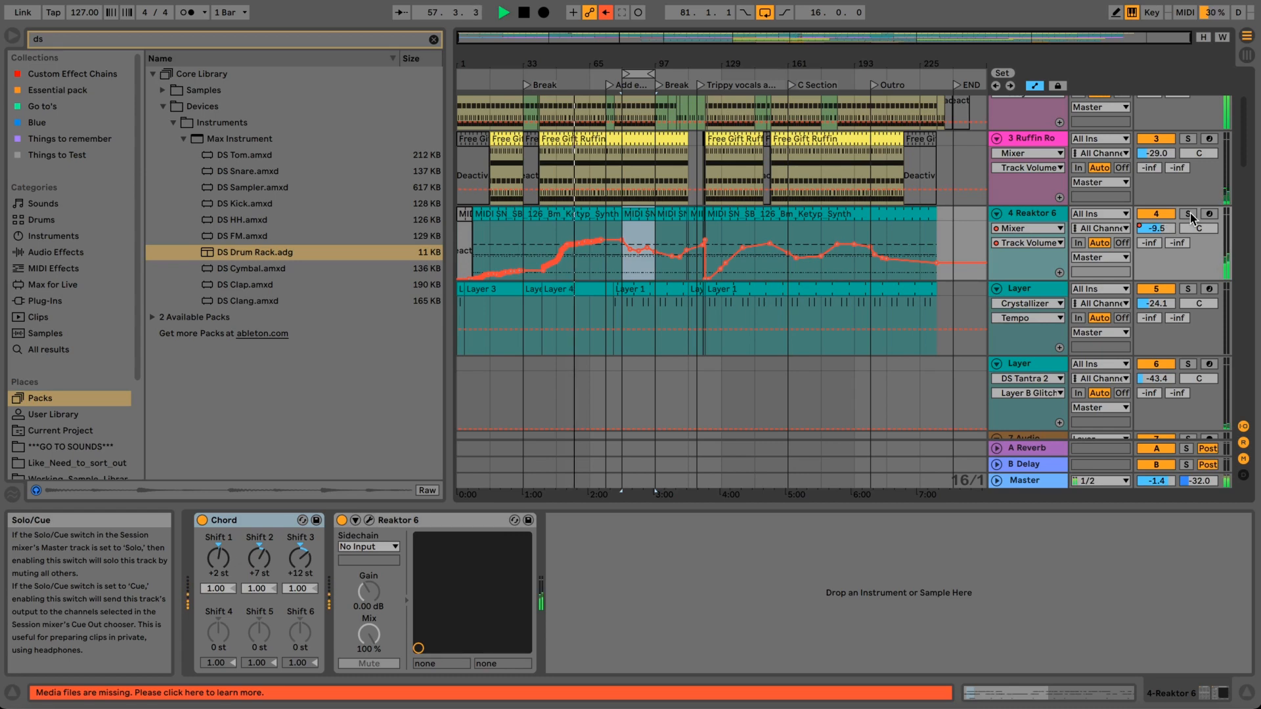
- Solo the Layer track below Reaktor 6 and play it from bar 81, stopping playback after a few bars
click(1190, 291)
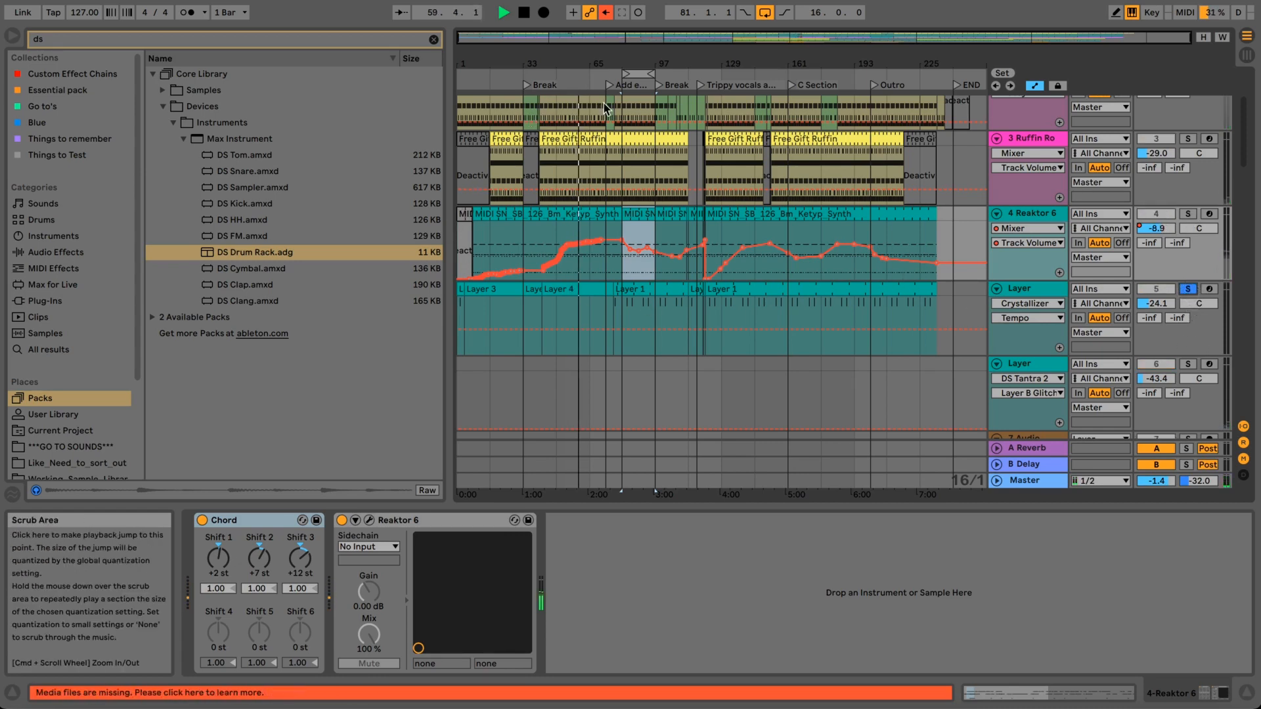
click(617, 312)
key(space)
key(space)
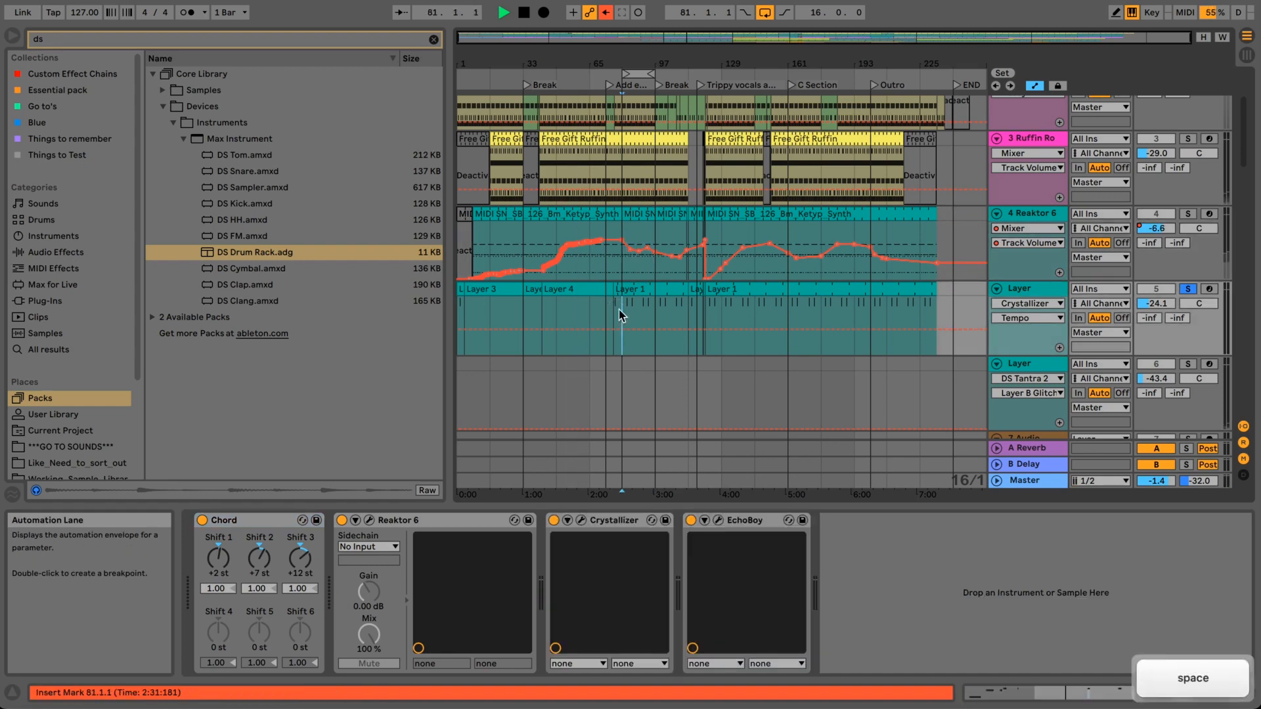
drag(607, 66, 608, 119)
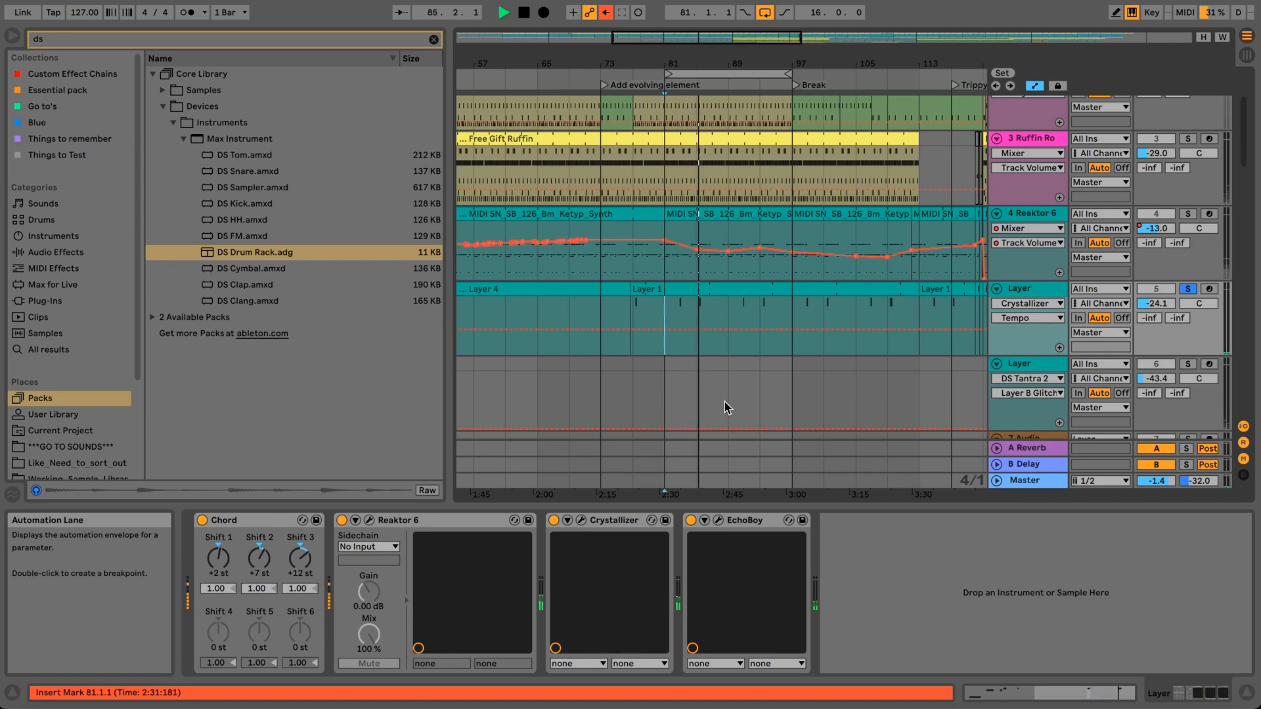
key(space)
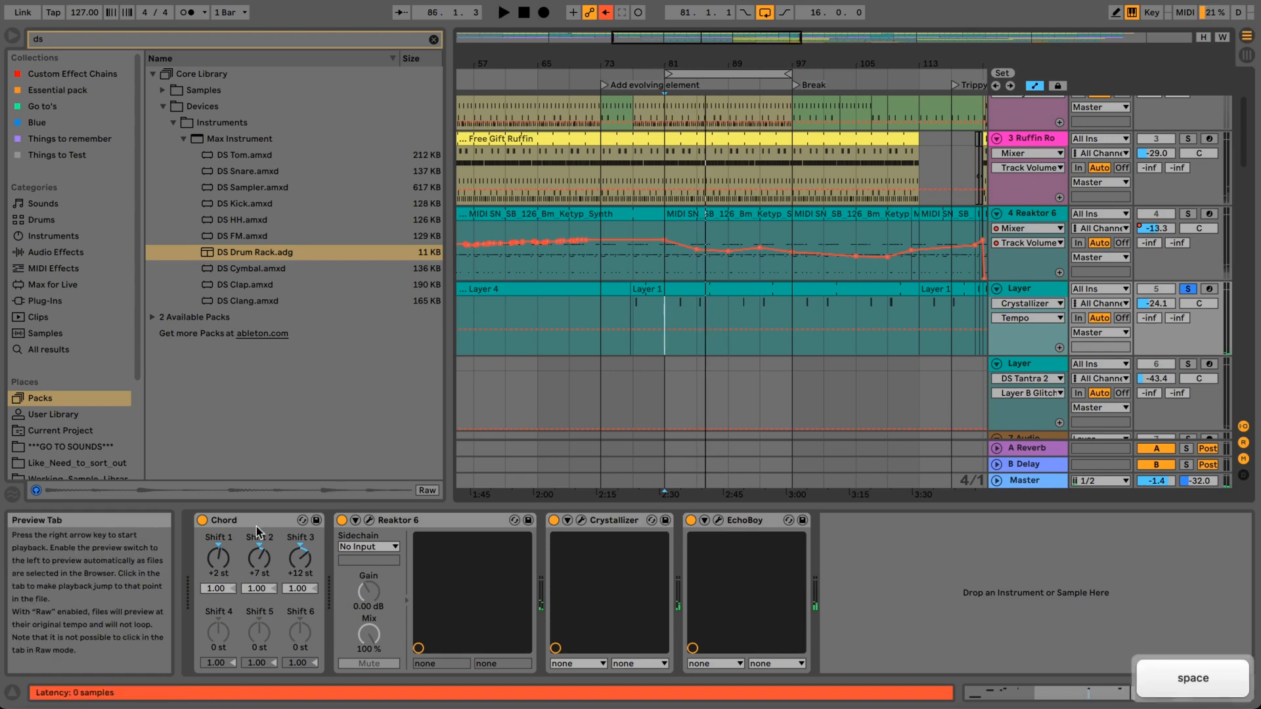
- Compare the device chains of the Reaktor 6 and Layer tracks and inspect the Layer's Bottomonos preset in its synth window
click(1041, 214)
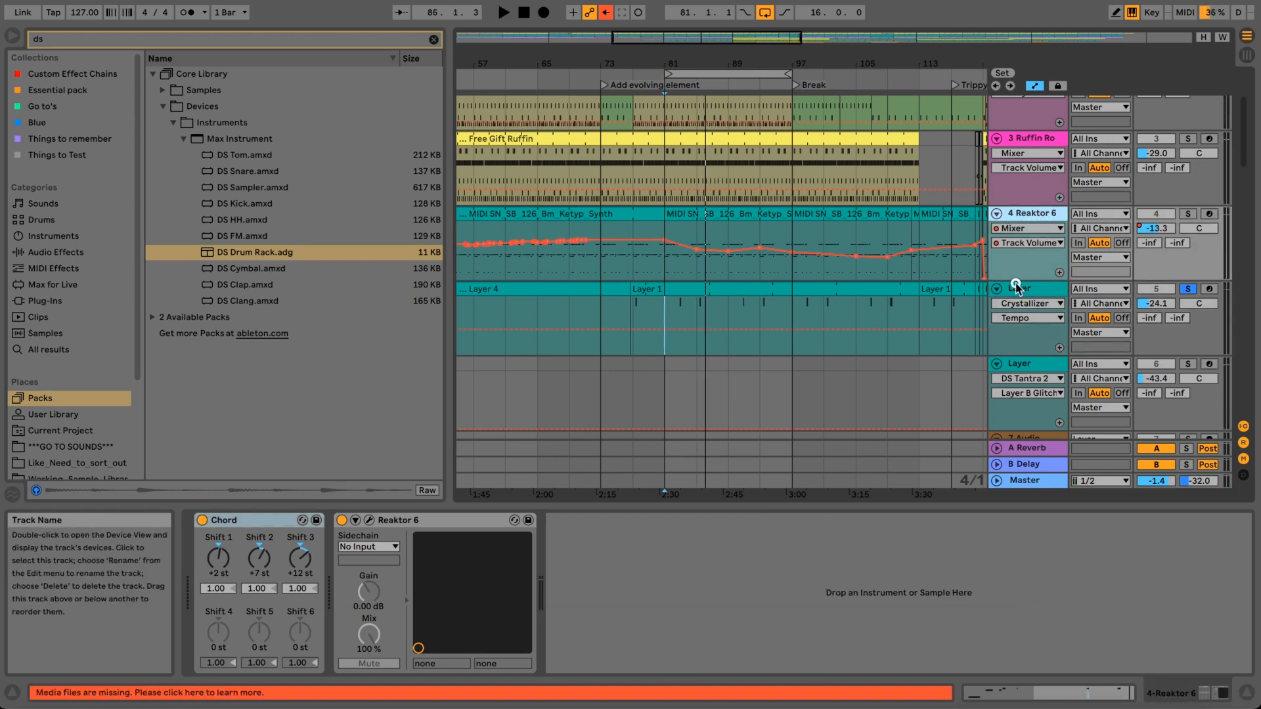
click(1015, 287)
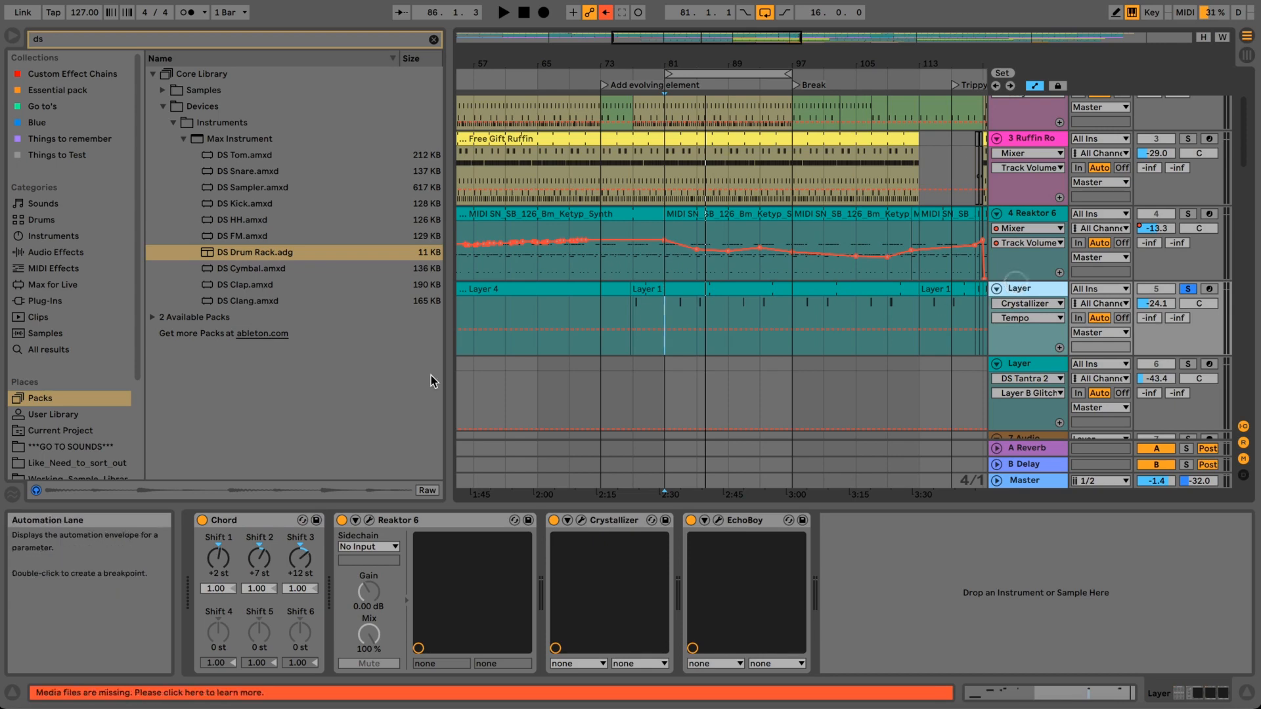
click(367, 520)
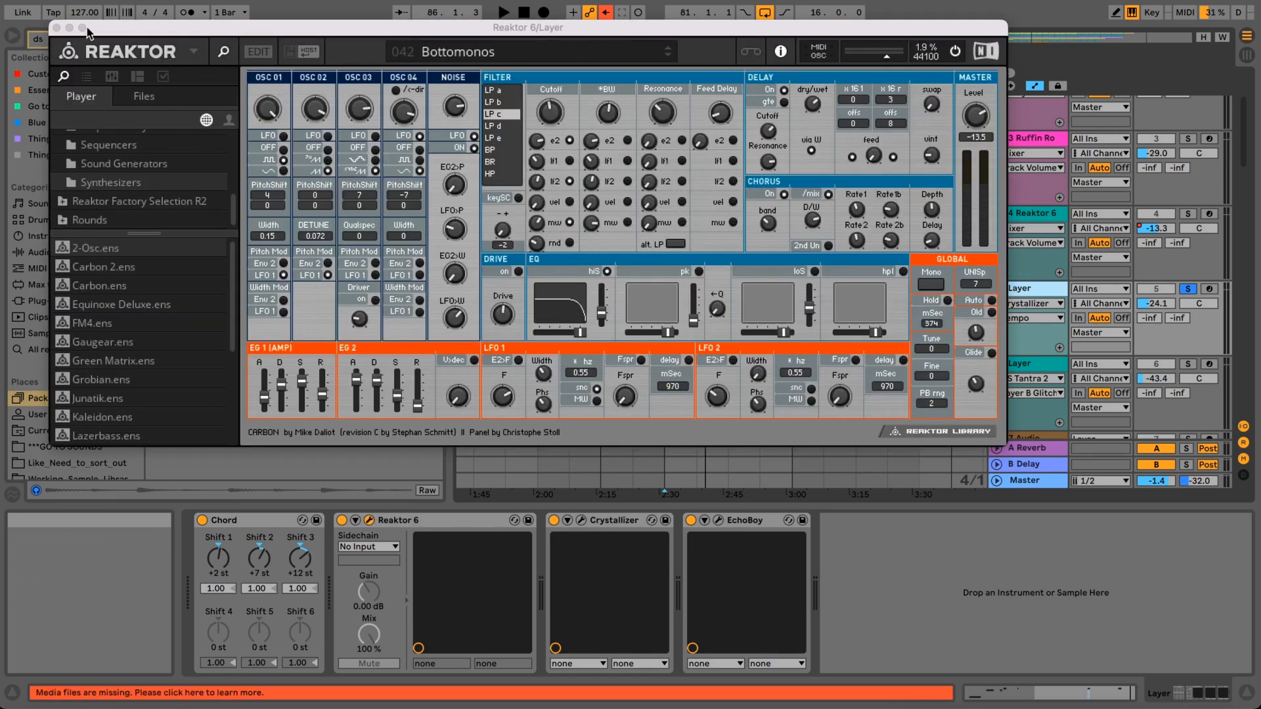
click(56, 28)
- Turn off Crystallizer and EchoBoy on the soloed Layer track and play it from bar 81
click(554, 521)
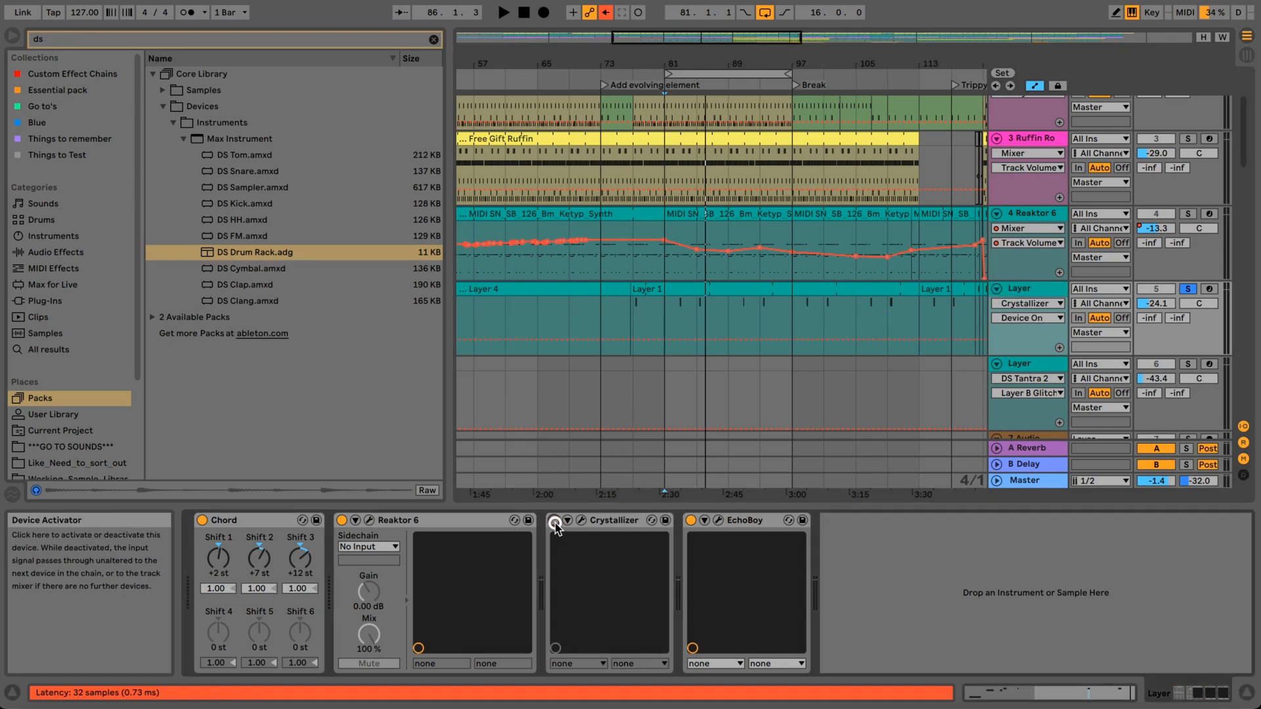
click(690, 520)
key(space)
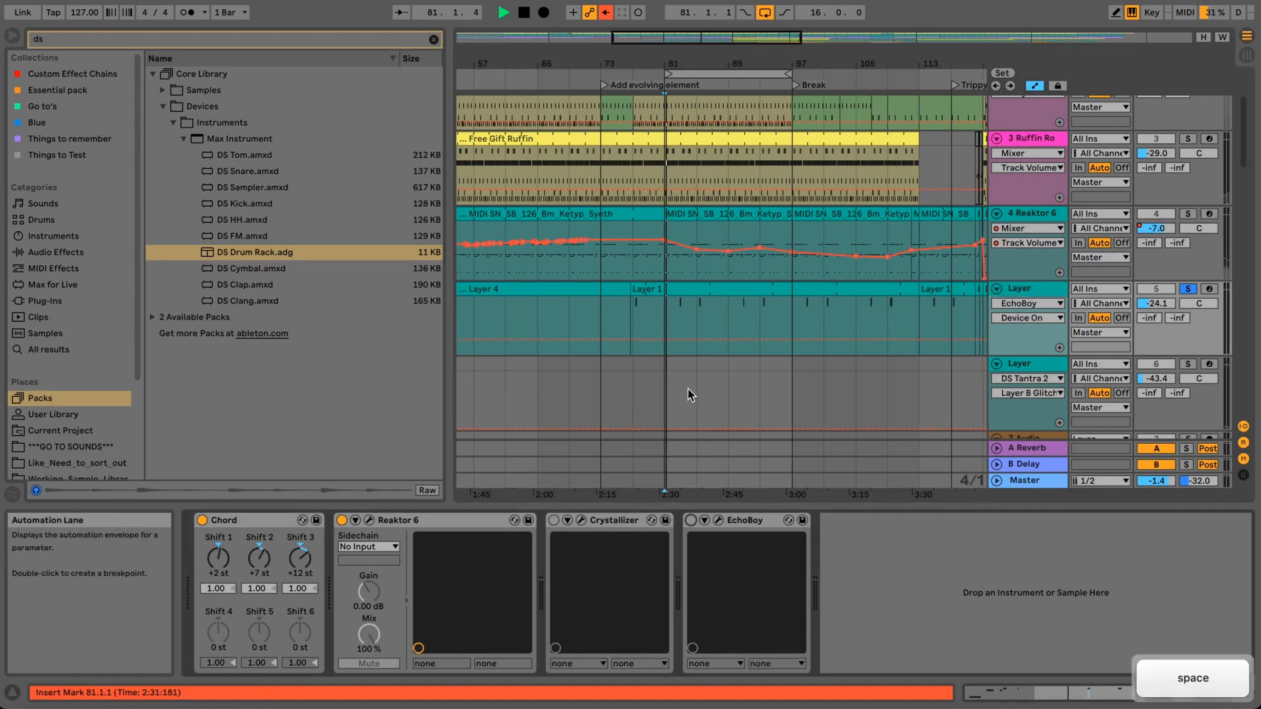
drag(698, 63, 688, 75)
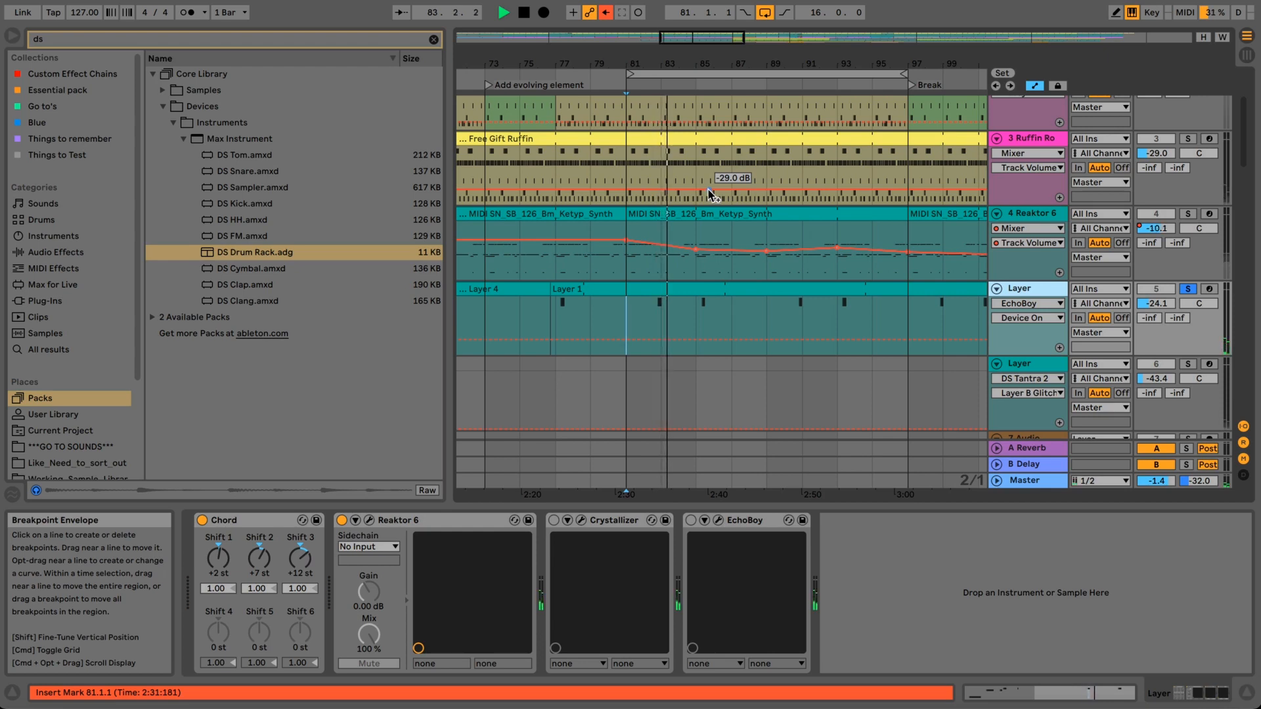
- Turn Crystallizer back on for the Layer track and audition it from bar 81 without EchoBoy
click(555, 522)
key(space)
key(space)
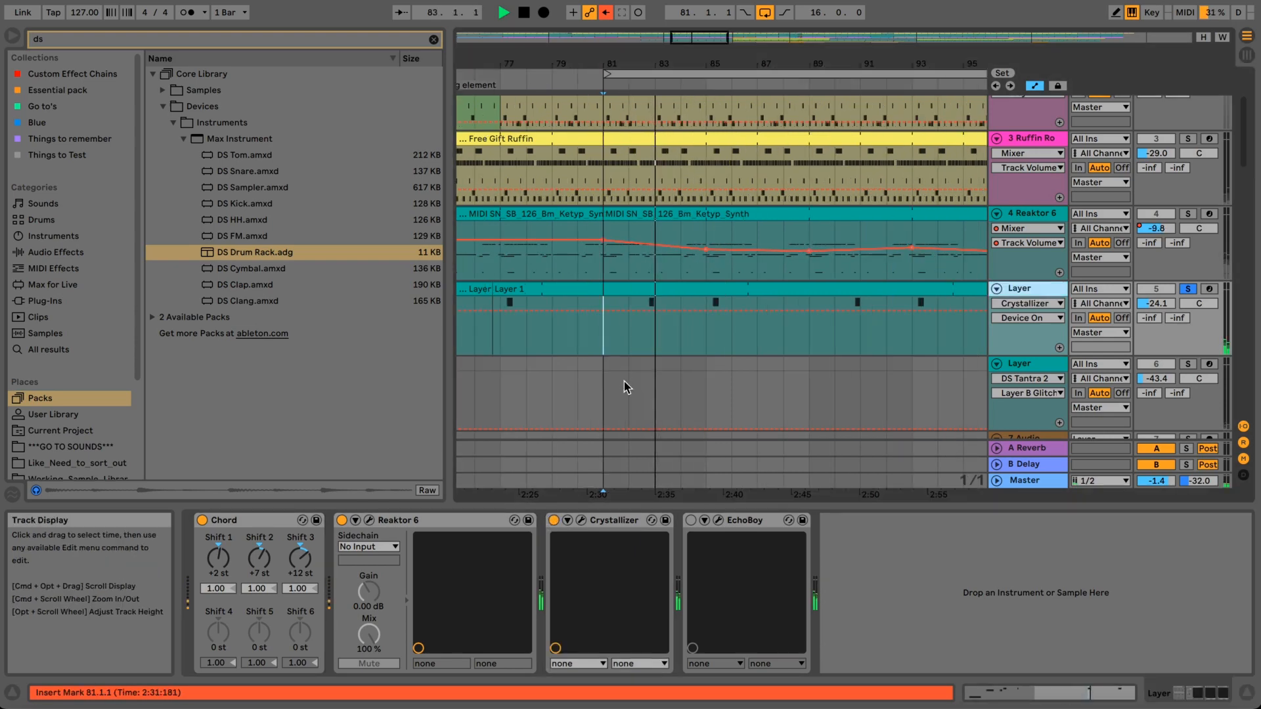
key(space)
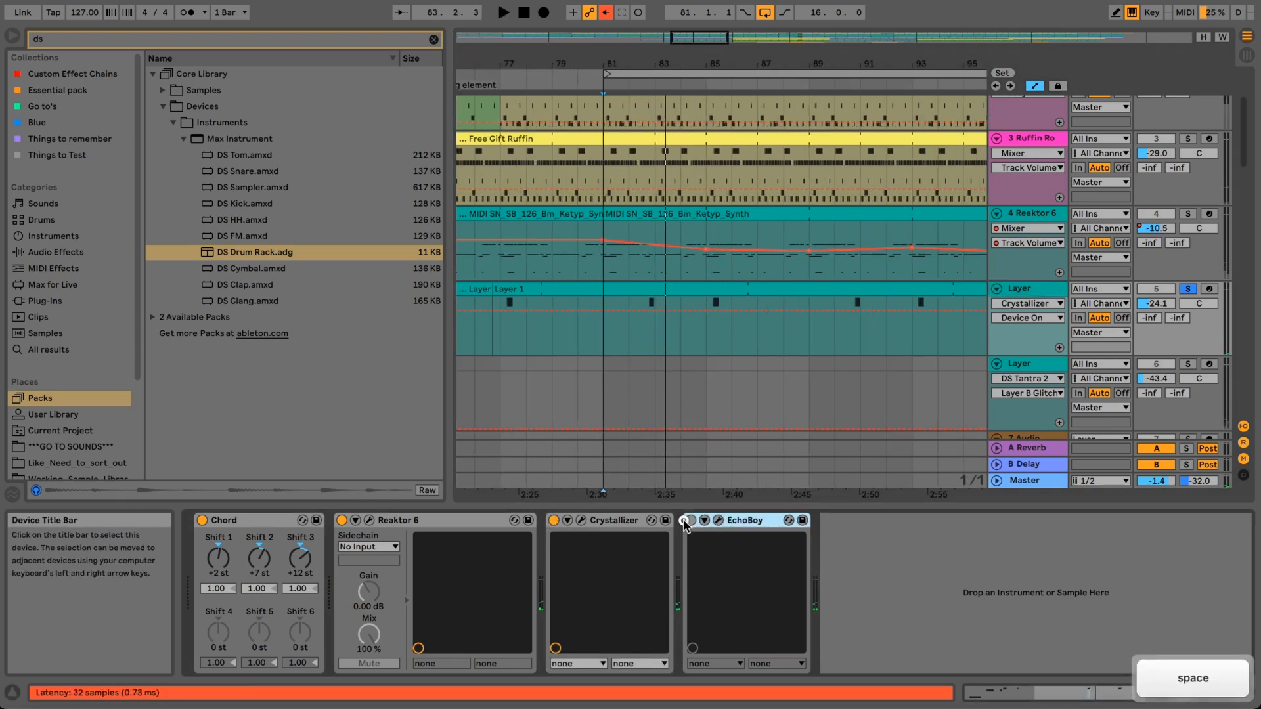
- Turn EchoBoy back on, play the Layer track from bar 81 and inspect EchoBoy's Heavy Metal preset in its window
click(692, 522)
key(space)
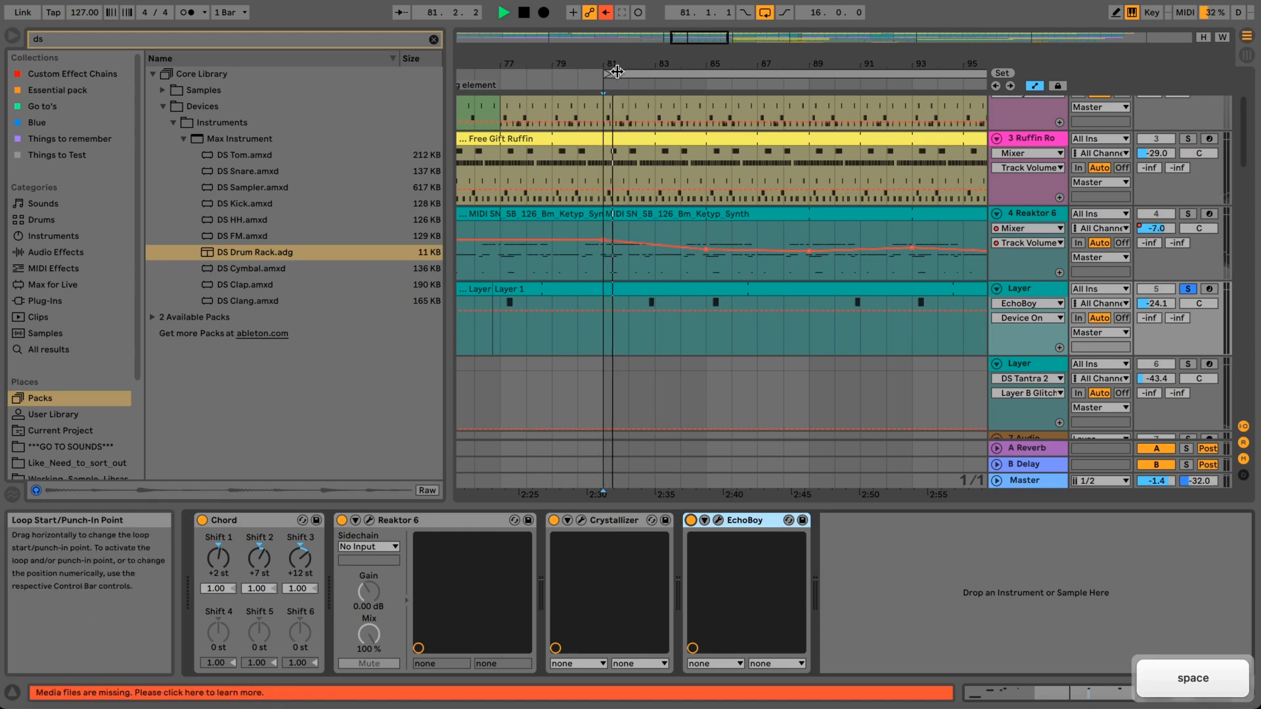
drag(637, 59, 638, 63)
click(718, 520)
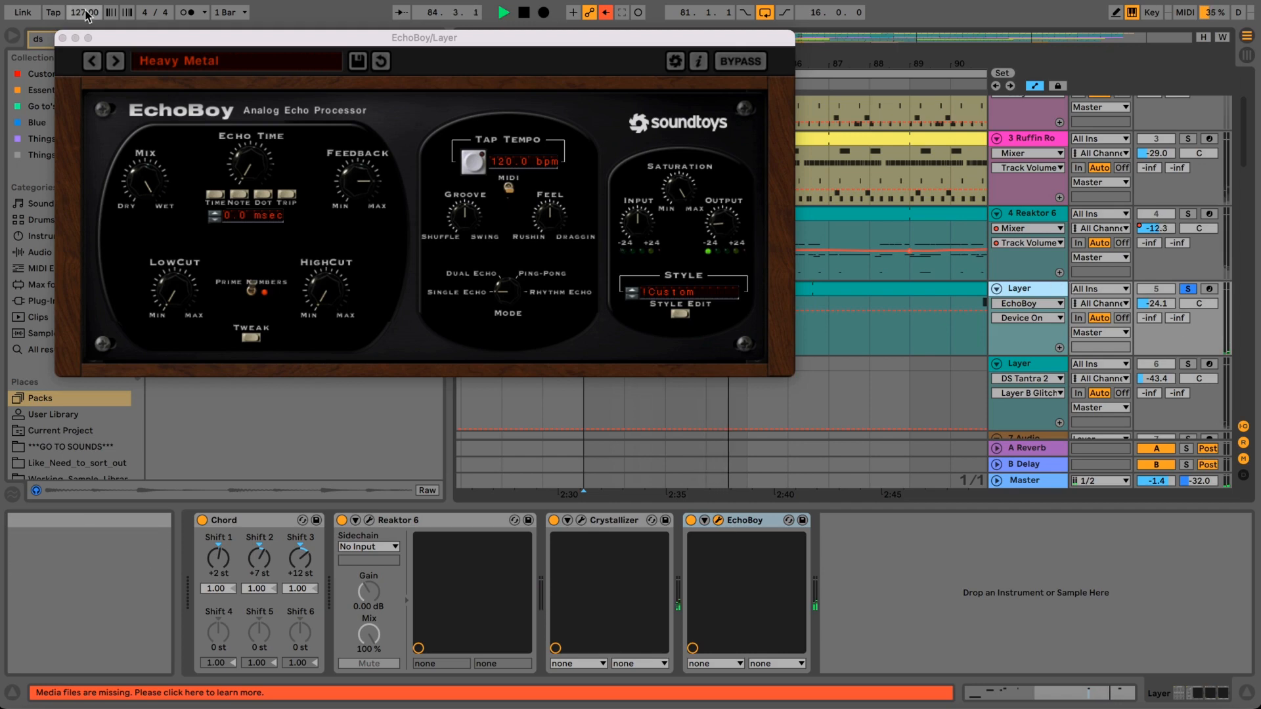
click(62, 39)
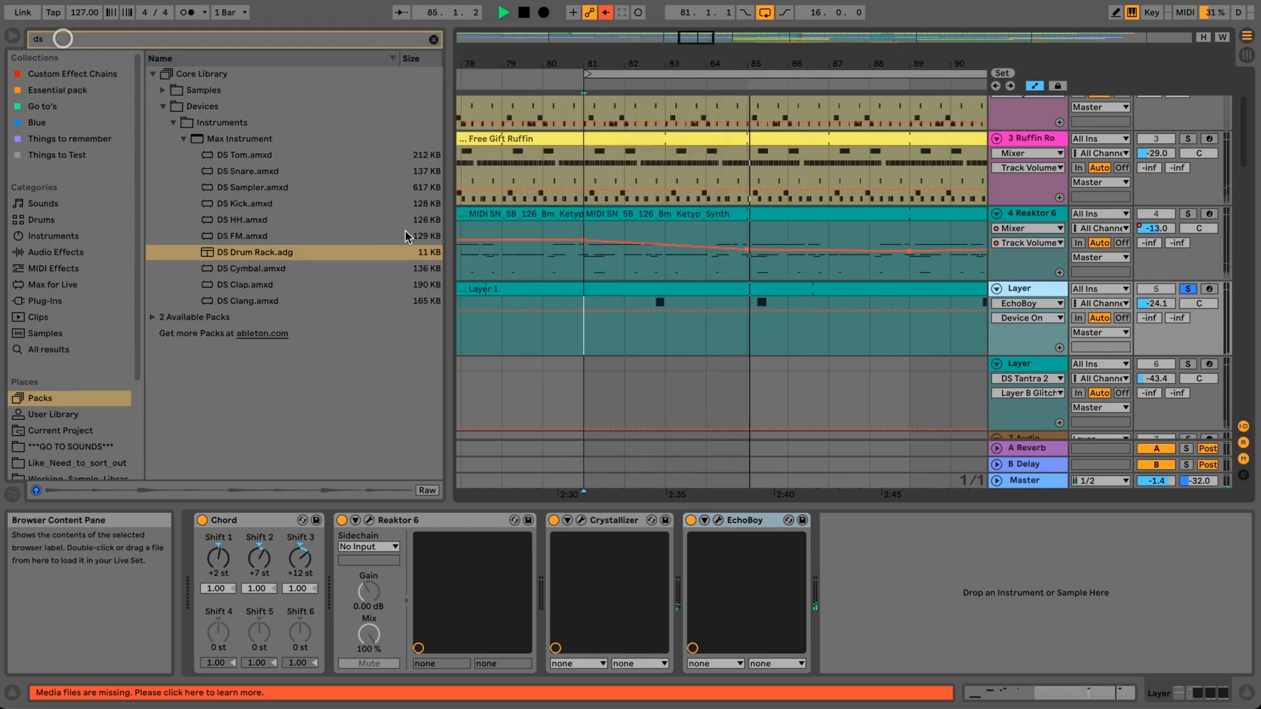
- Listen to the looped section with the Layer track unsoloed in the full mix, and solo the track again
click(1187, 290)
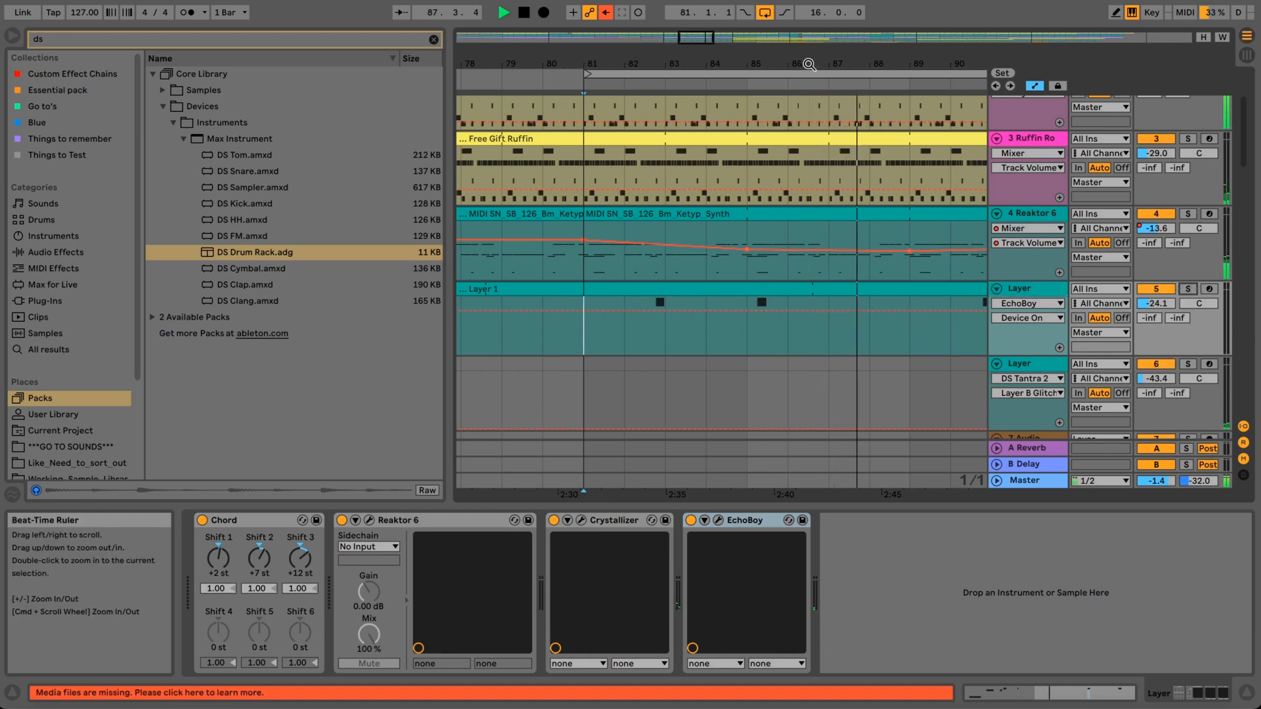
drag(810, 65, 808, 52)
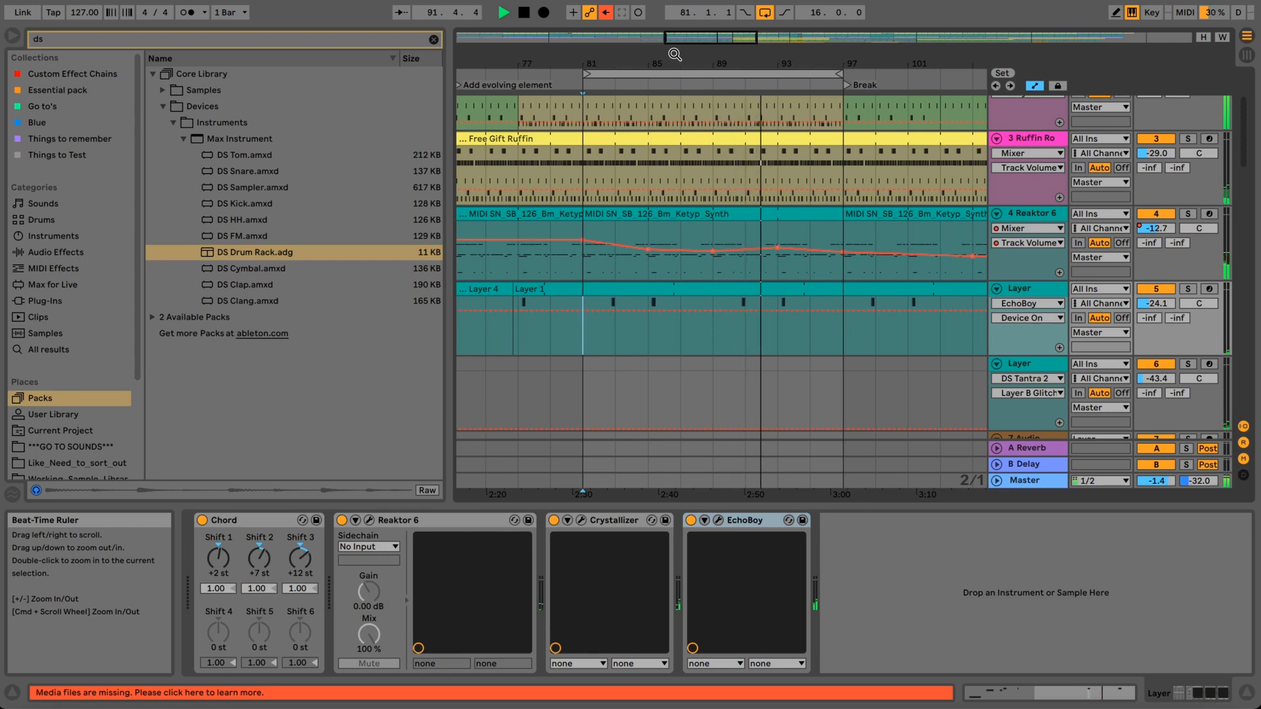
click(1187, 296)
click(1032, 293)
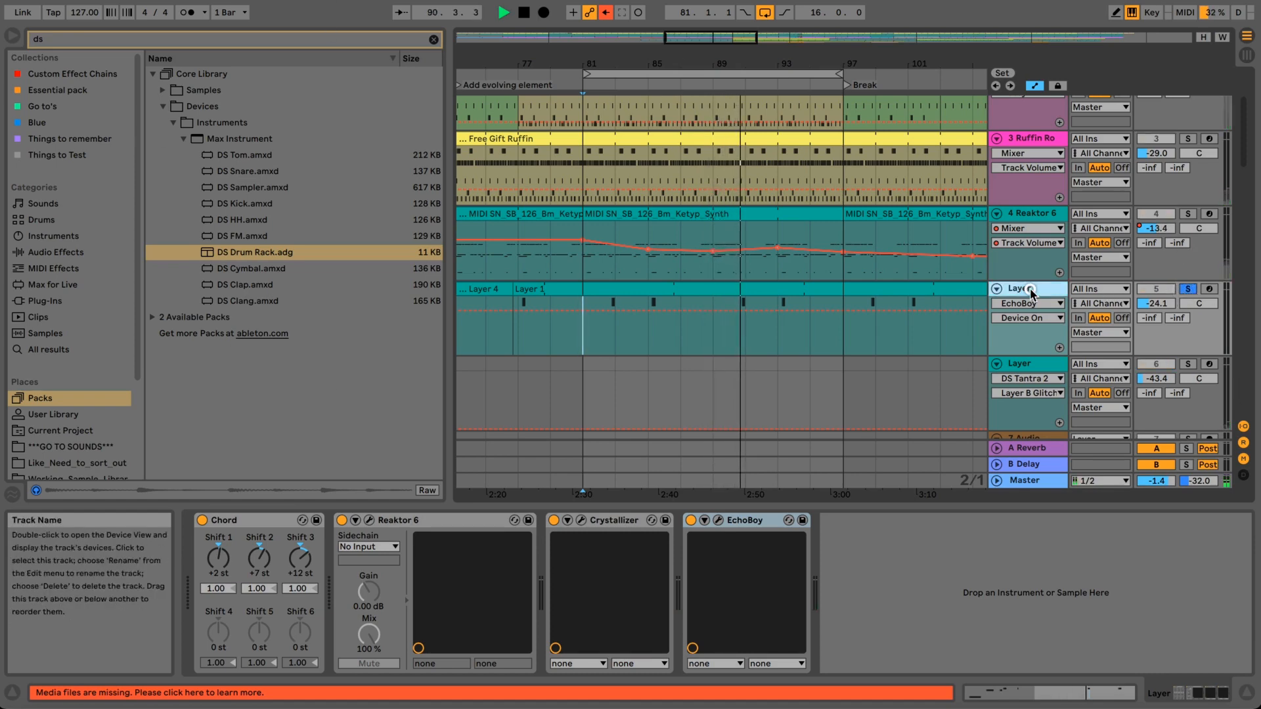
- Turn off Crystallizer, EchoBoy and Chord on the Layer track and play its dry Reaktor 6 sound from bar 81
key(space)
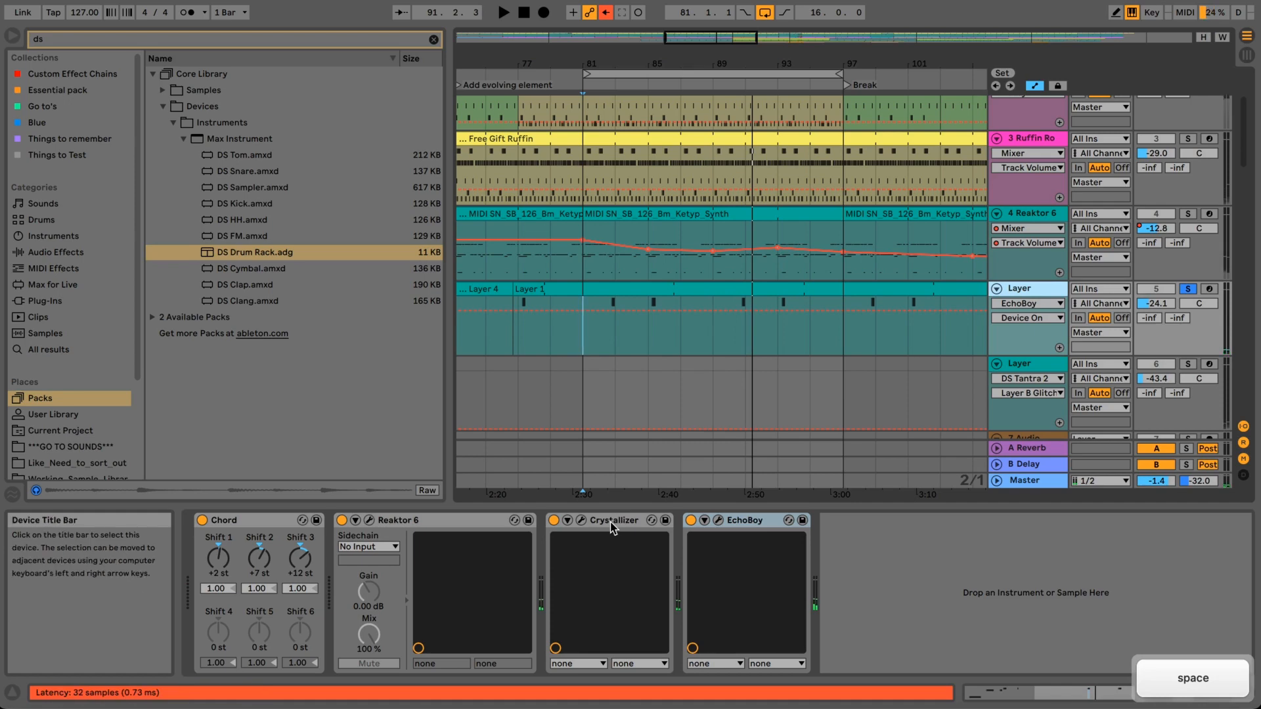
click(553, 521)
click(691, 520)
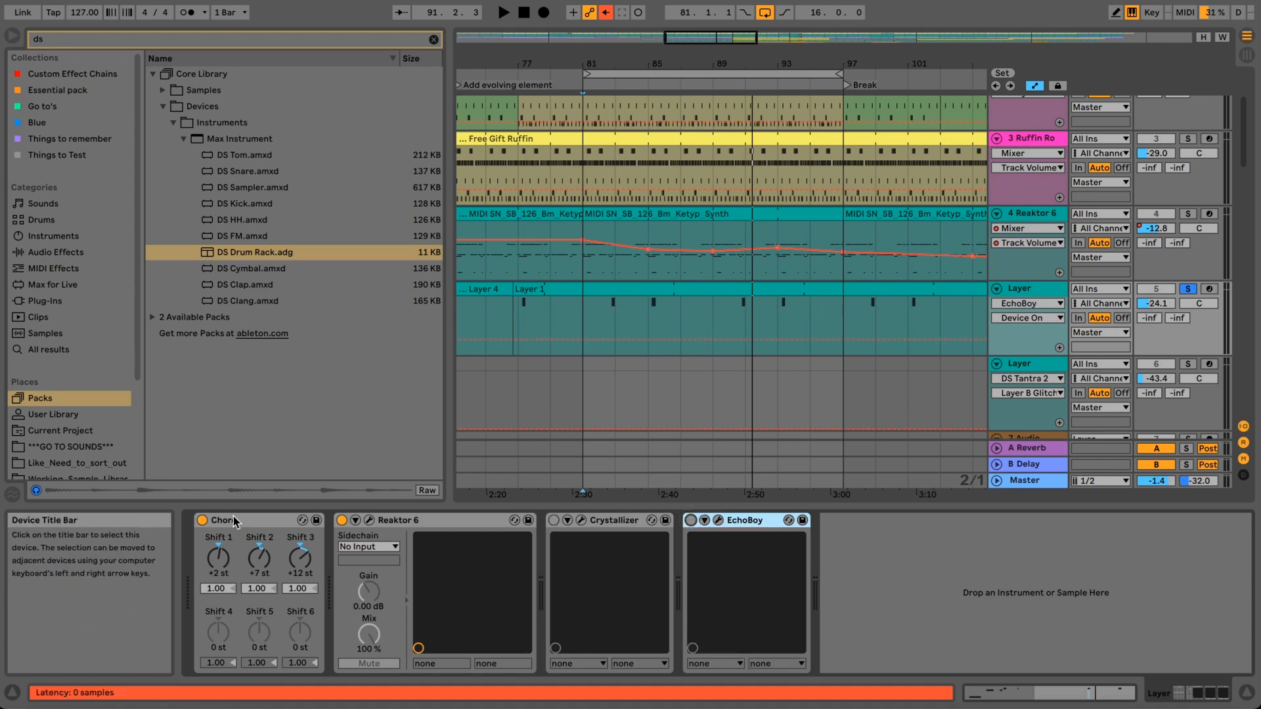
click(202, 520)
key(space)
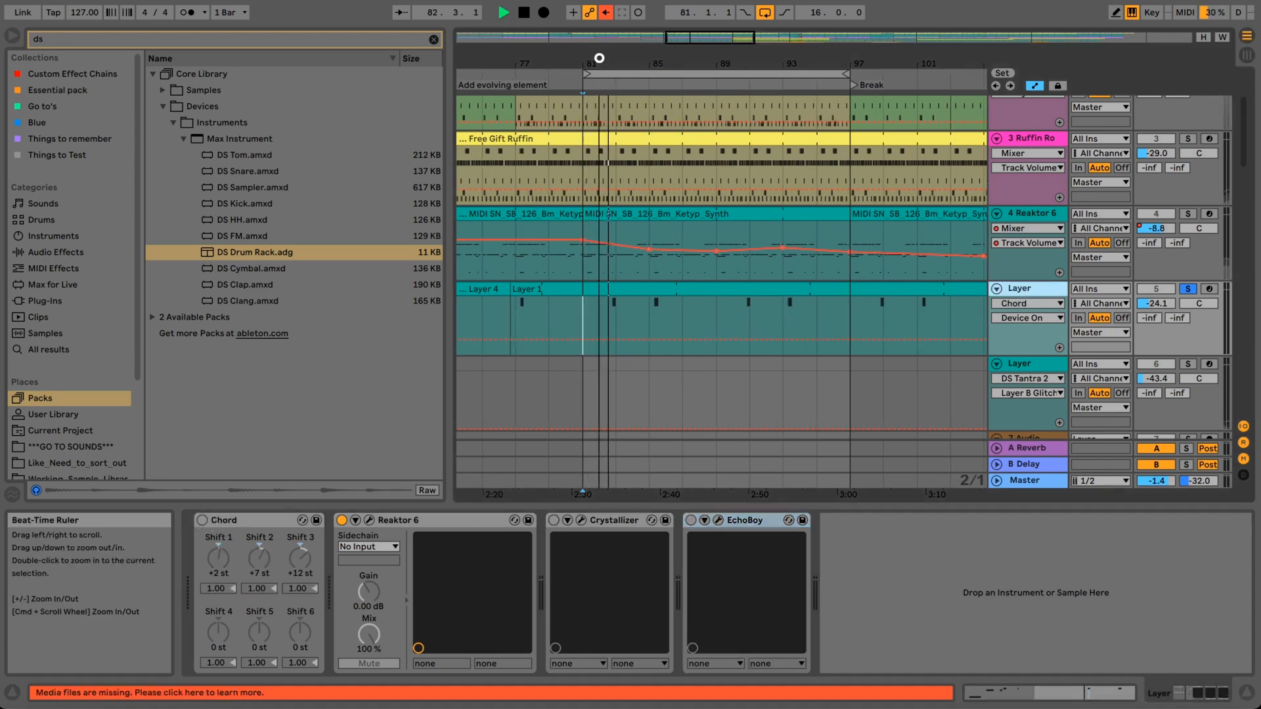
drag(597, 53, 598, 55)
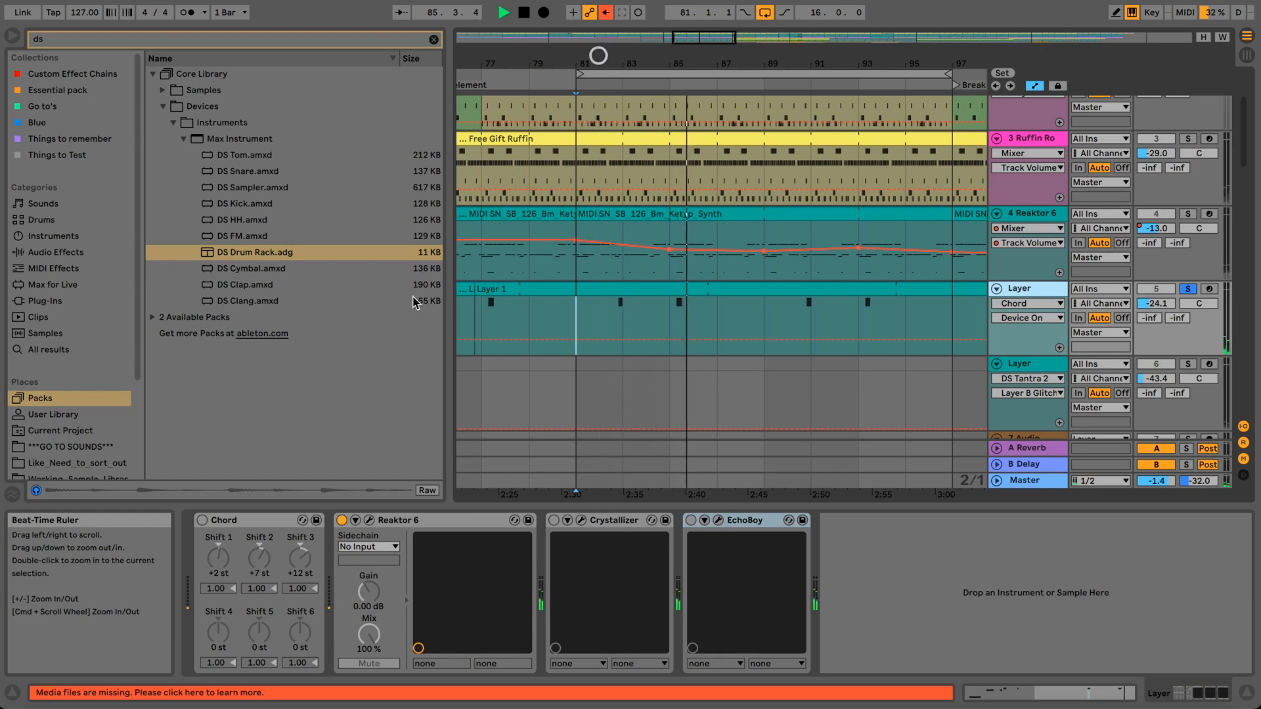
- Turn Chord back on for the Layer track and replay it from bar 81 with both effects bypassed
key(space)
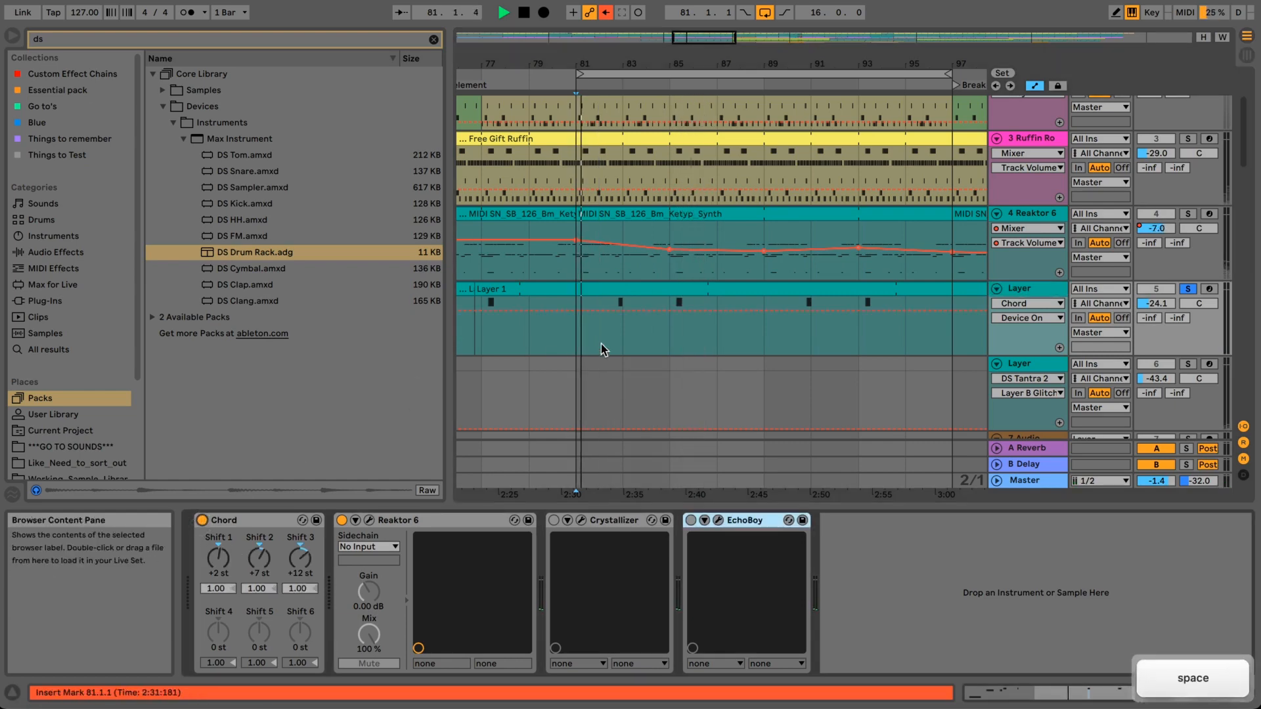
drag(626, 60, 626, 65)
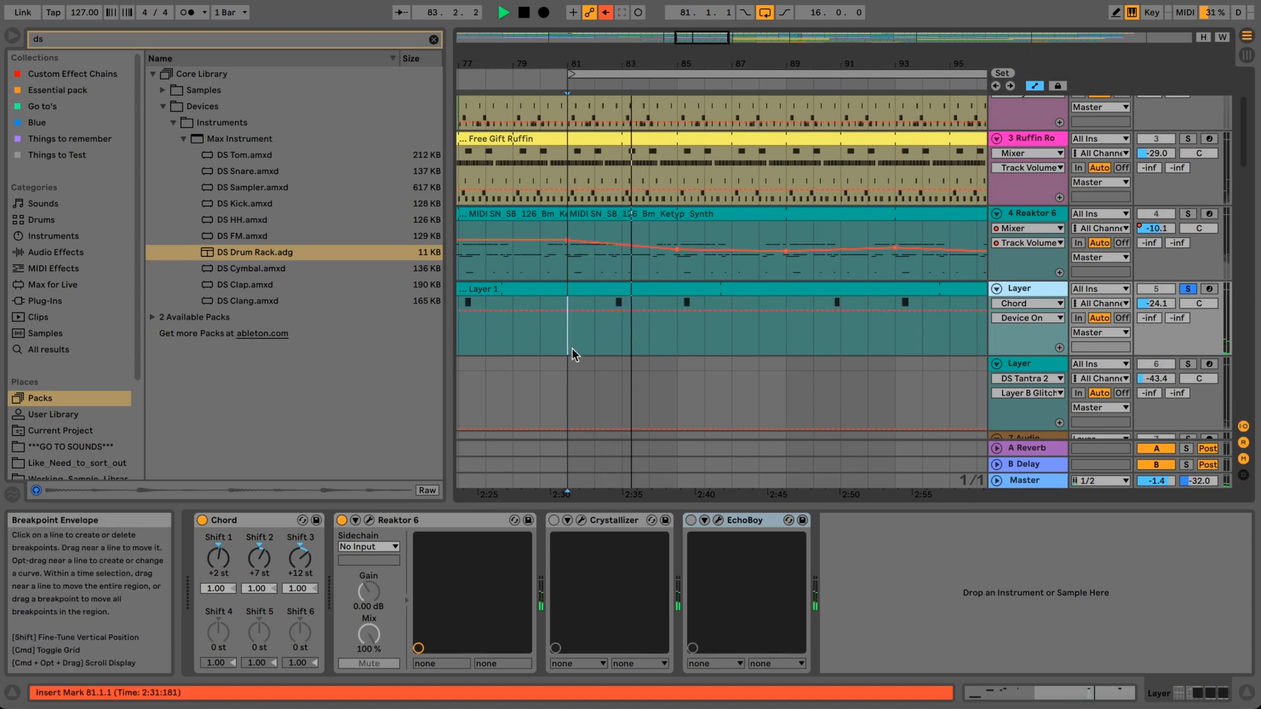
- Turn Crystallizer back on for the Layer track and replay it from bar 81 with EchoBoy still bypassed
key(space)
click(554, 520)
key(space)
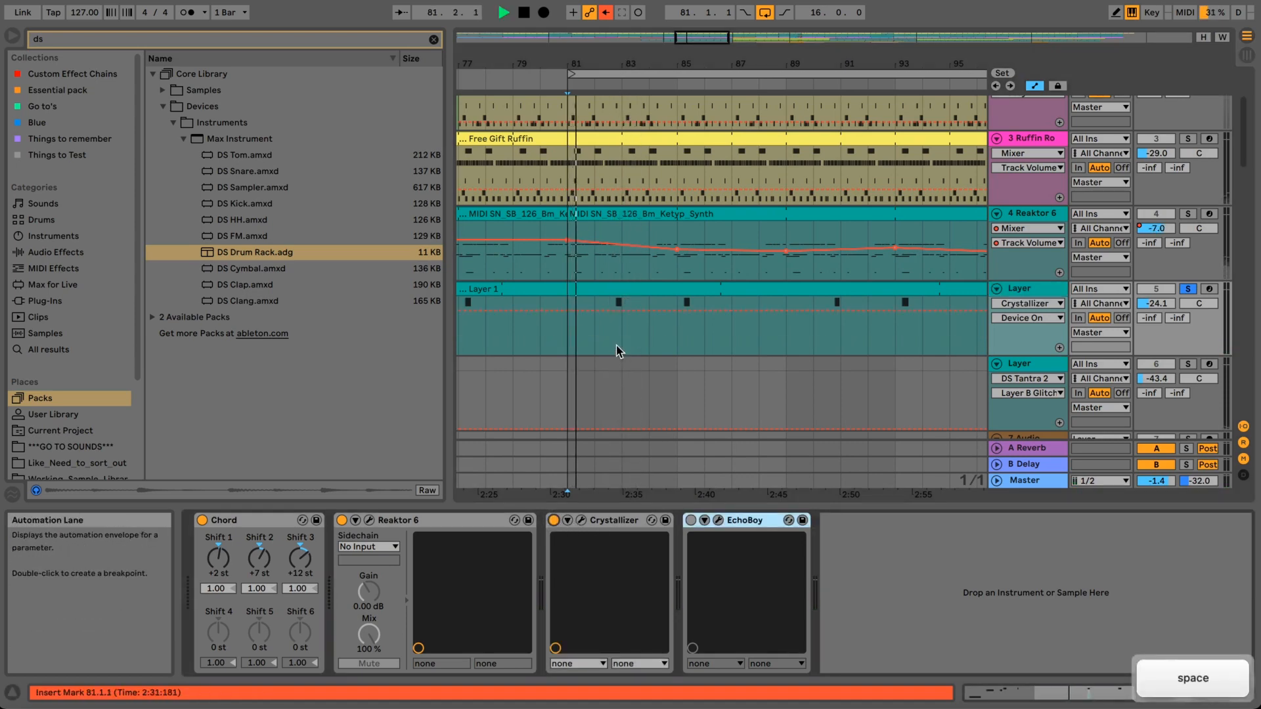
drag(615, 68, 614, 61)
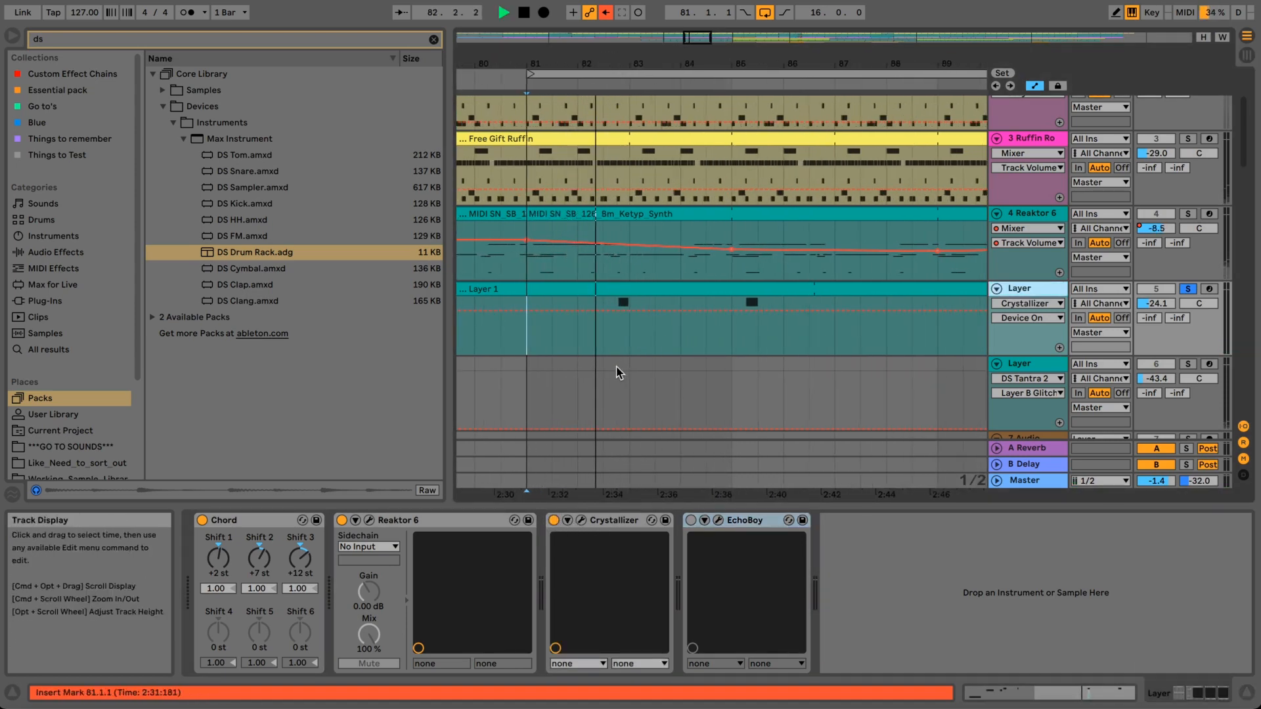
click(727, 2)
click(727, 1)
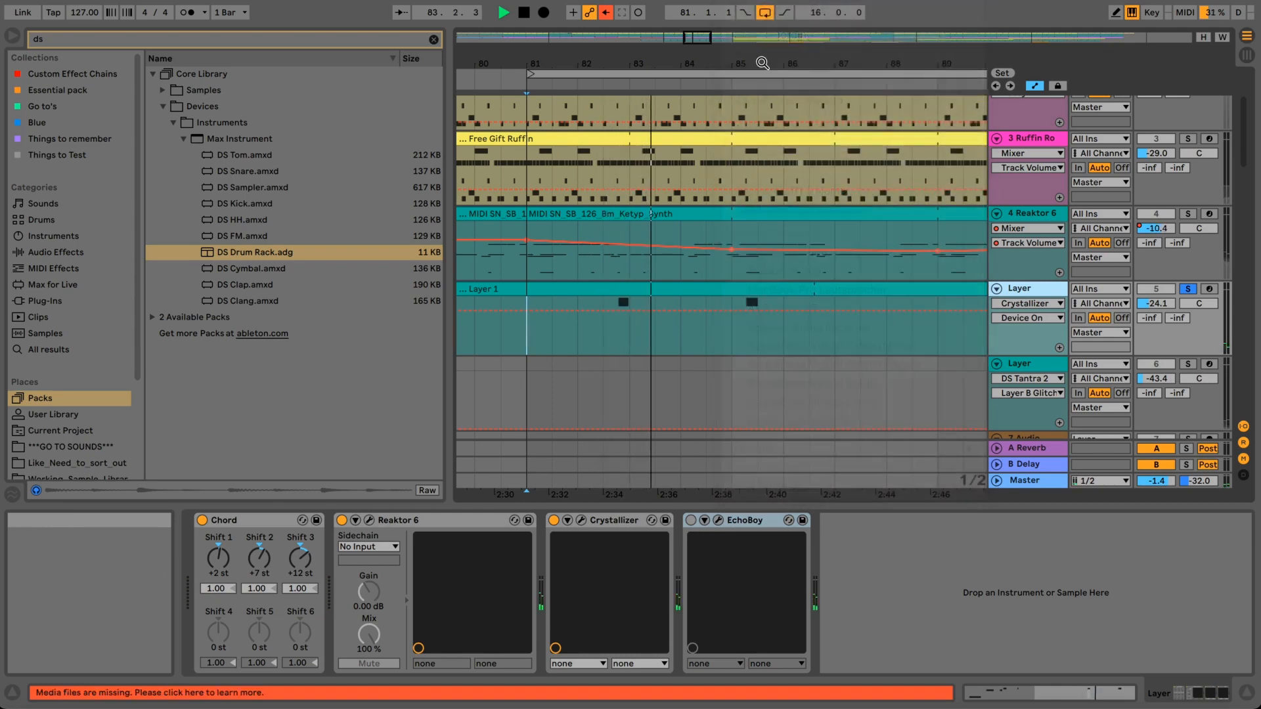
- Turn EchoBoy back on for the Layer track and replay it from bar 82 with both effects active
click(690, 520)
key(space)
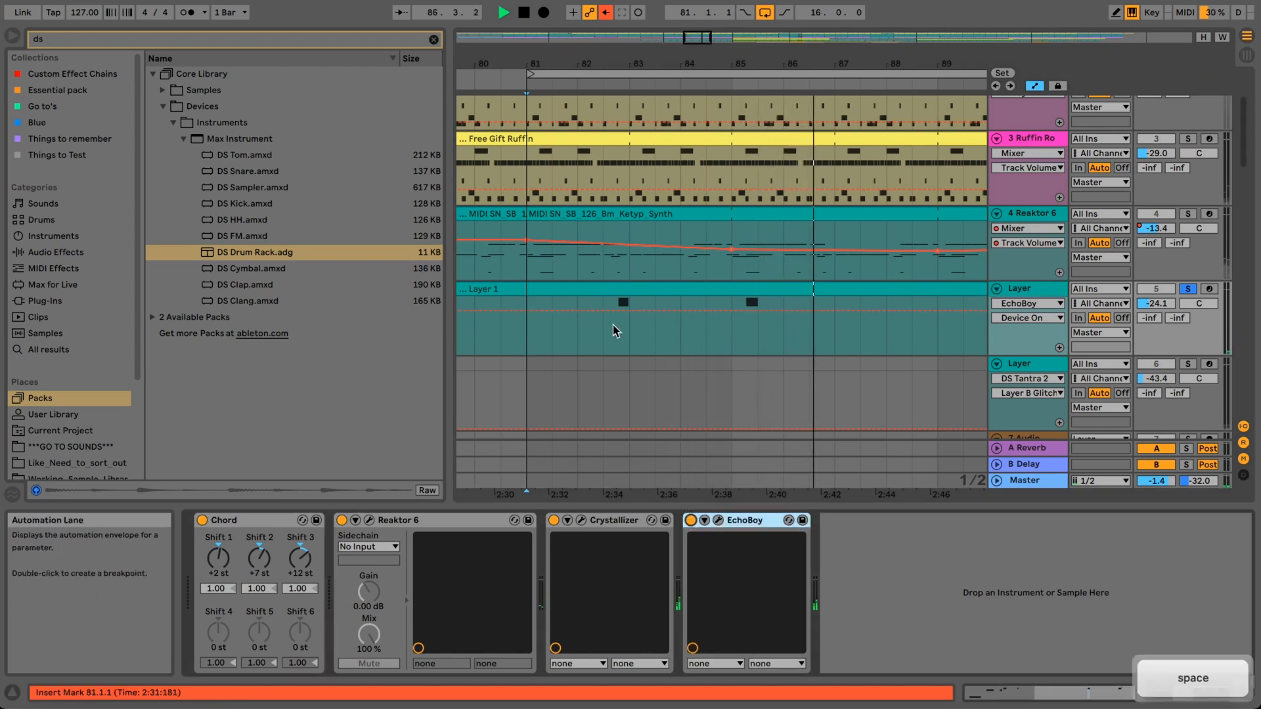
click(613, 325)
key(space)
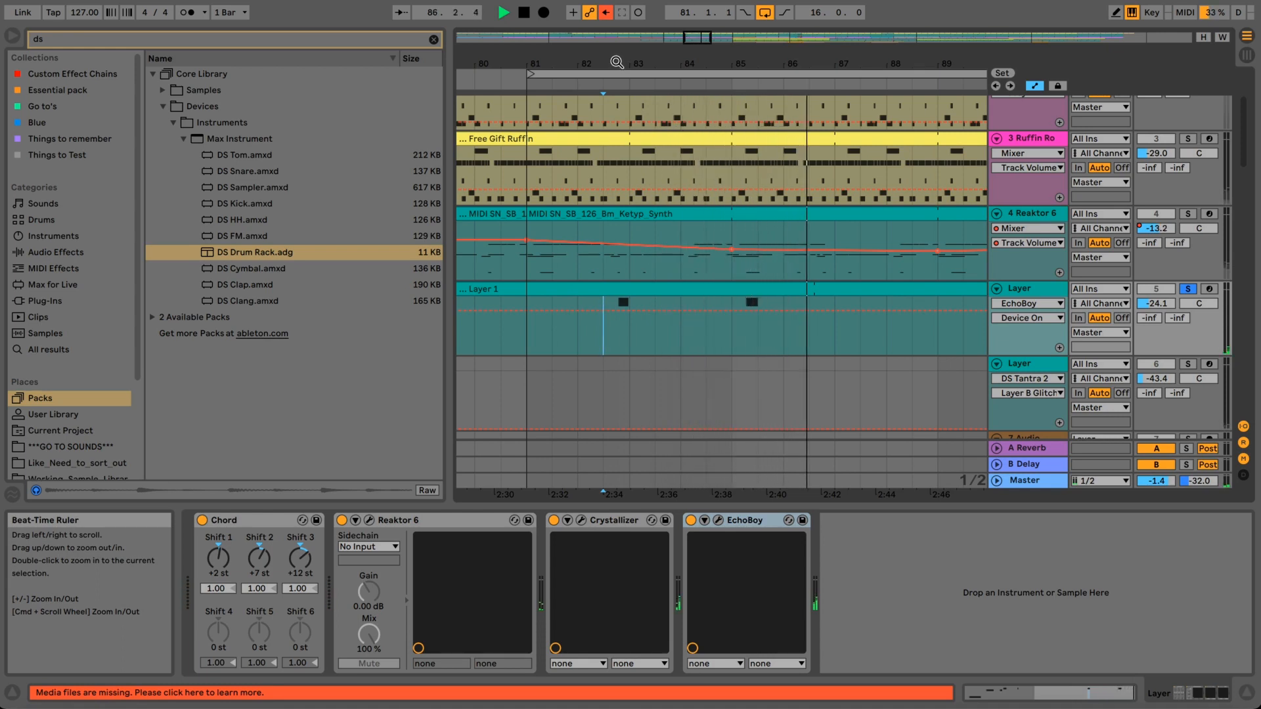
drag(617, 62, 636, 55)
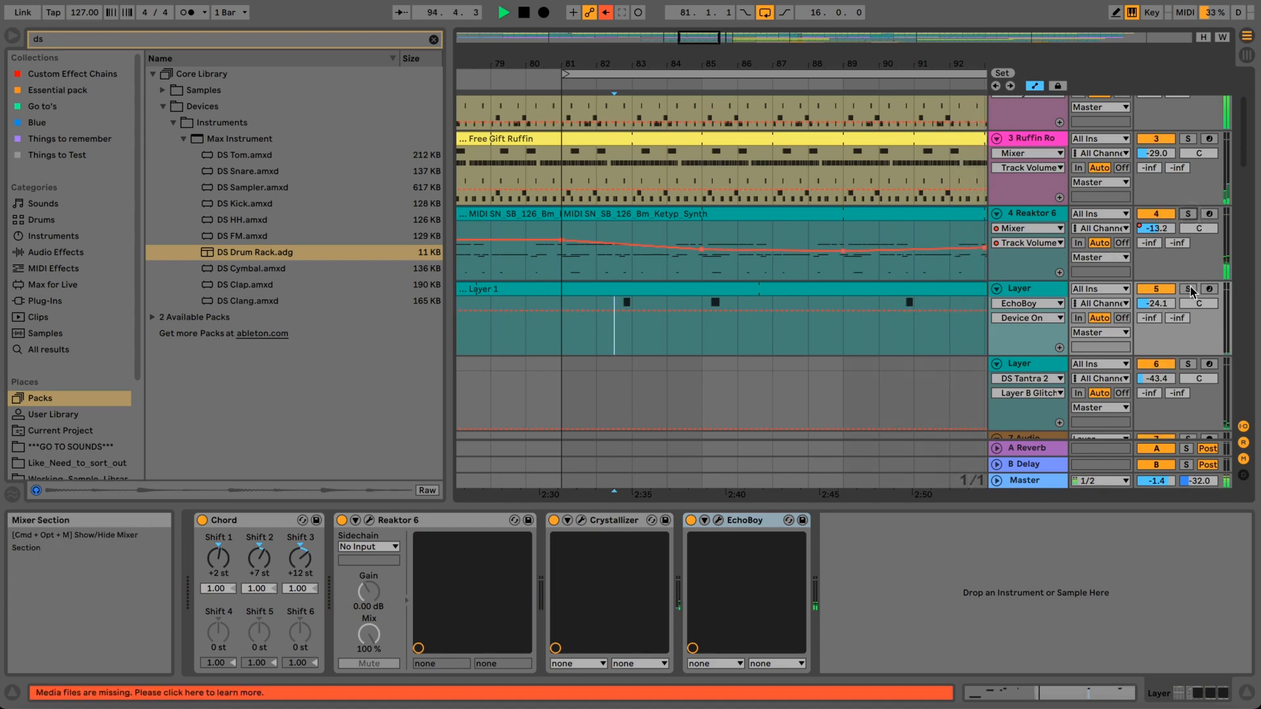
- Solo the Reaktor 6 track together with Layer track 5, listen to the looped section and stop playback
drag(759, 61, 758, 53)
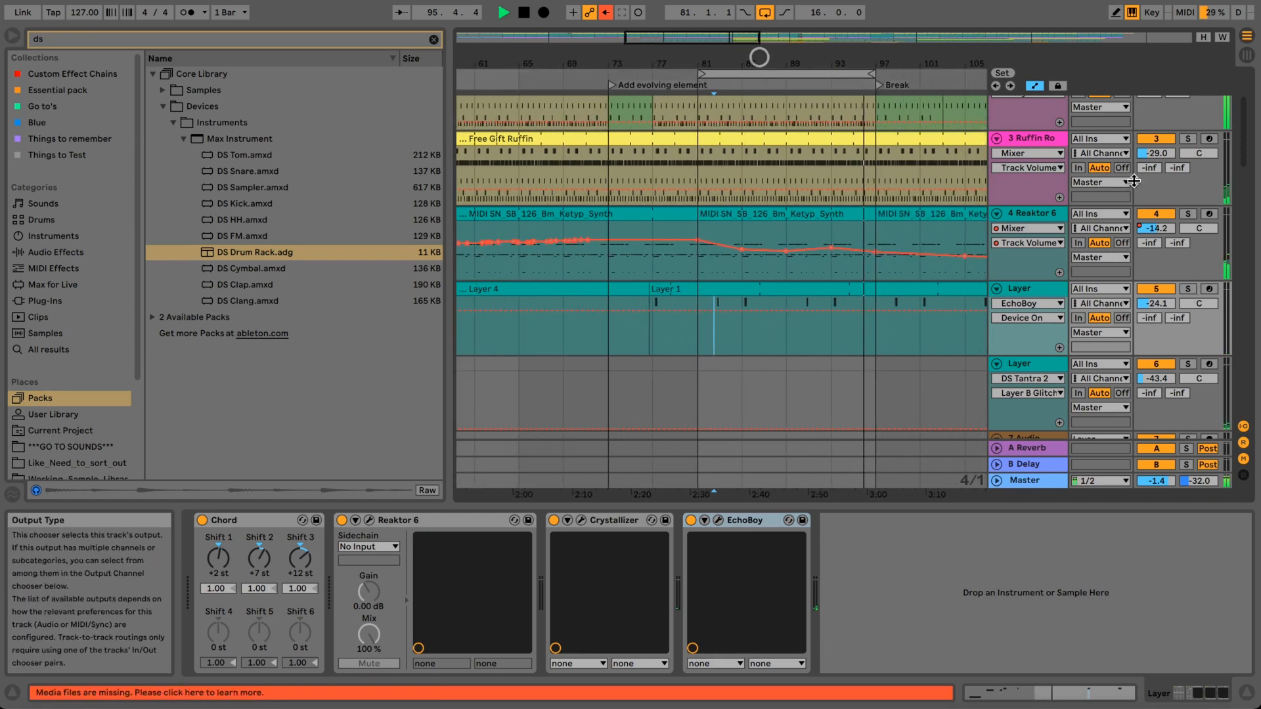
click(1188, 213)
super+click(1188, 290)
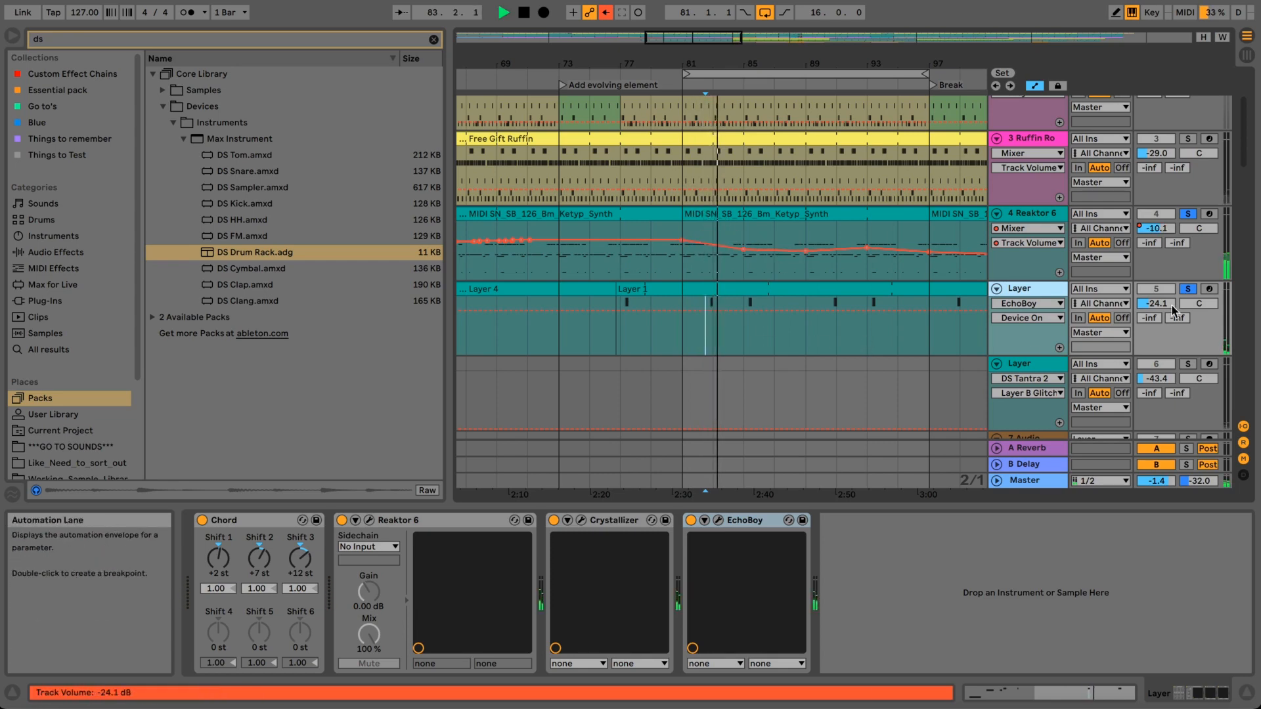
scroll(1065, 281, down, 2)
key(space)
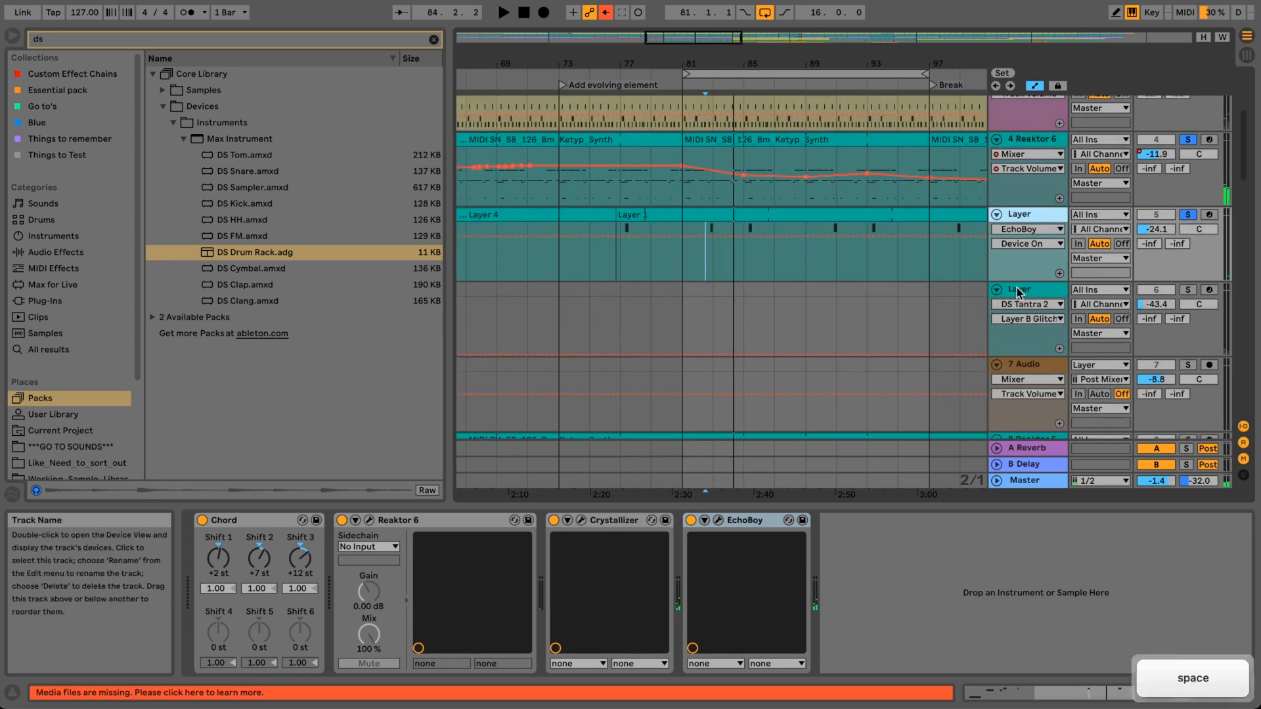
- Solo only Layer track 6, show its device chain and start playback
click(1018, 288)
click(1037, 217)
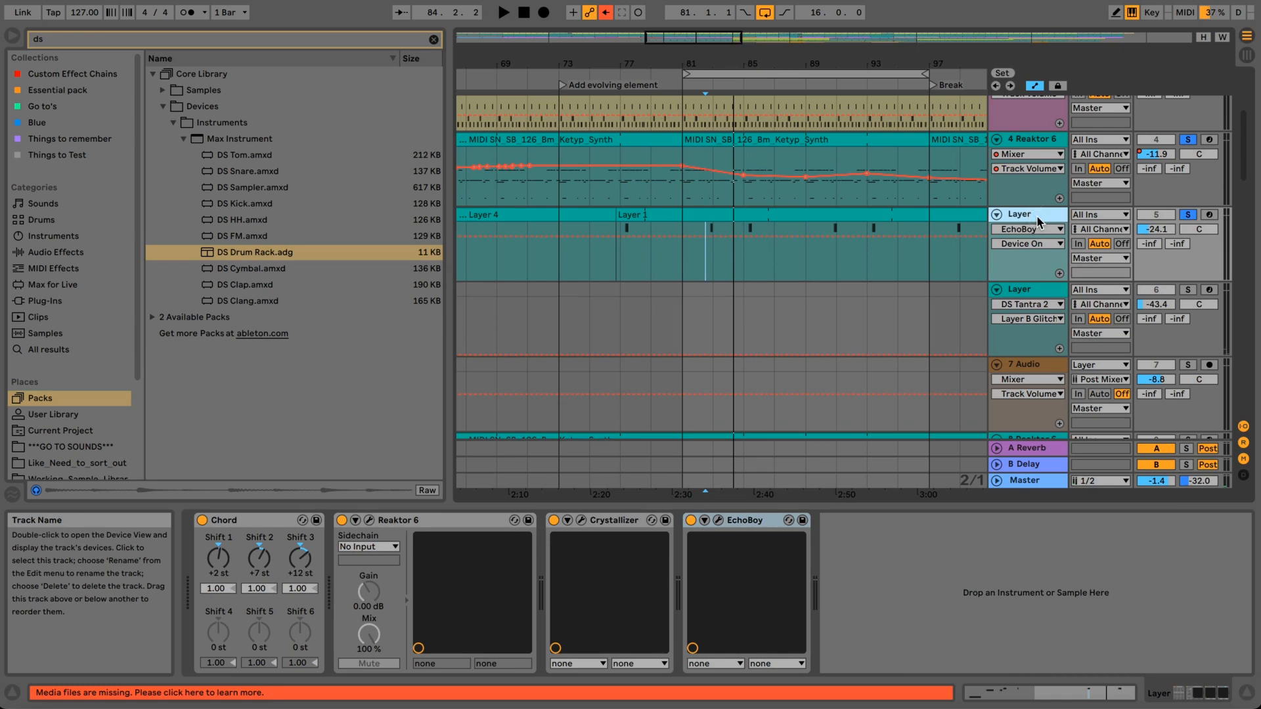
click(1040, 288)
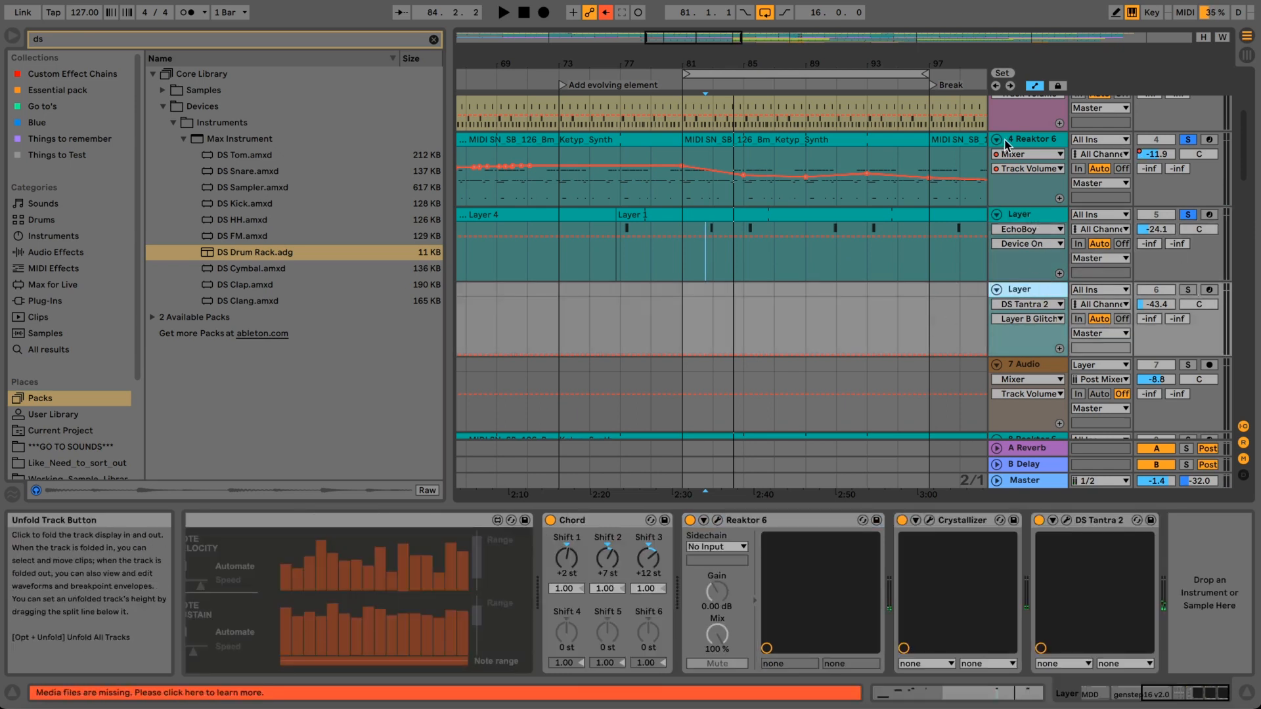
click(1138, 156)
click(1188, 292)
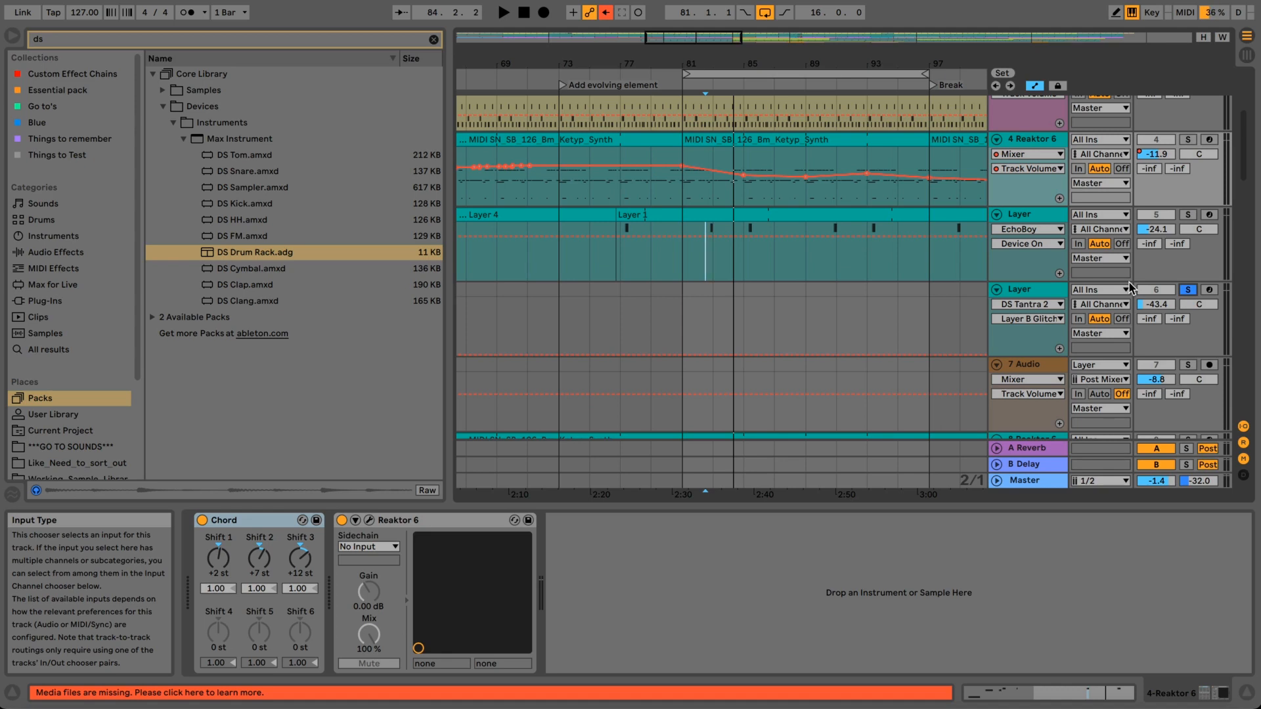
click(1024, 289)
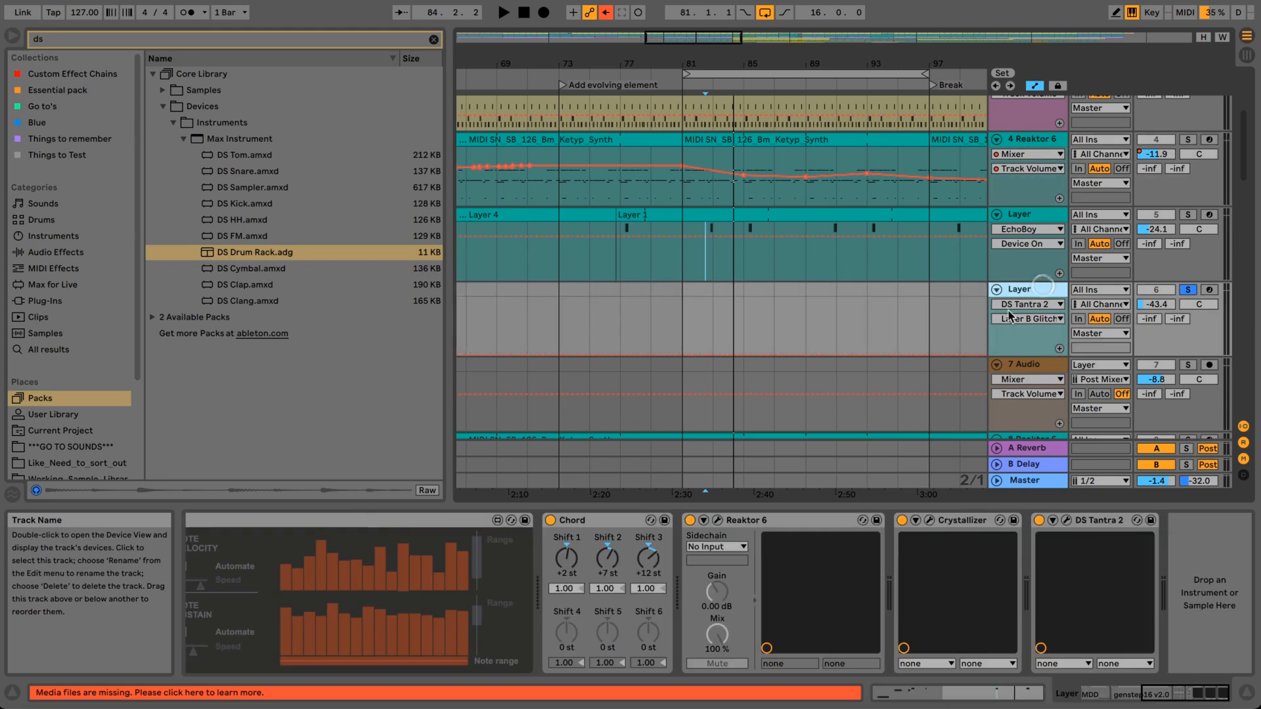
key(space)
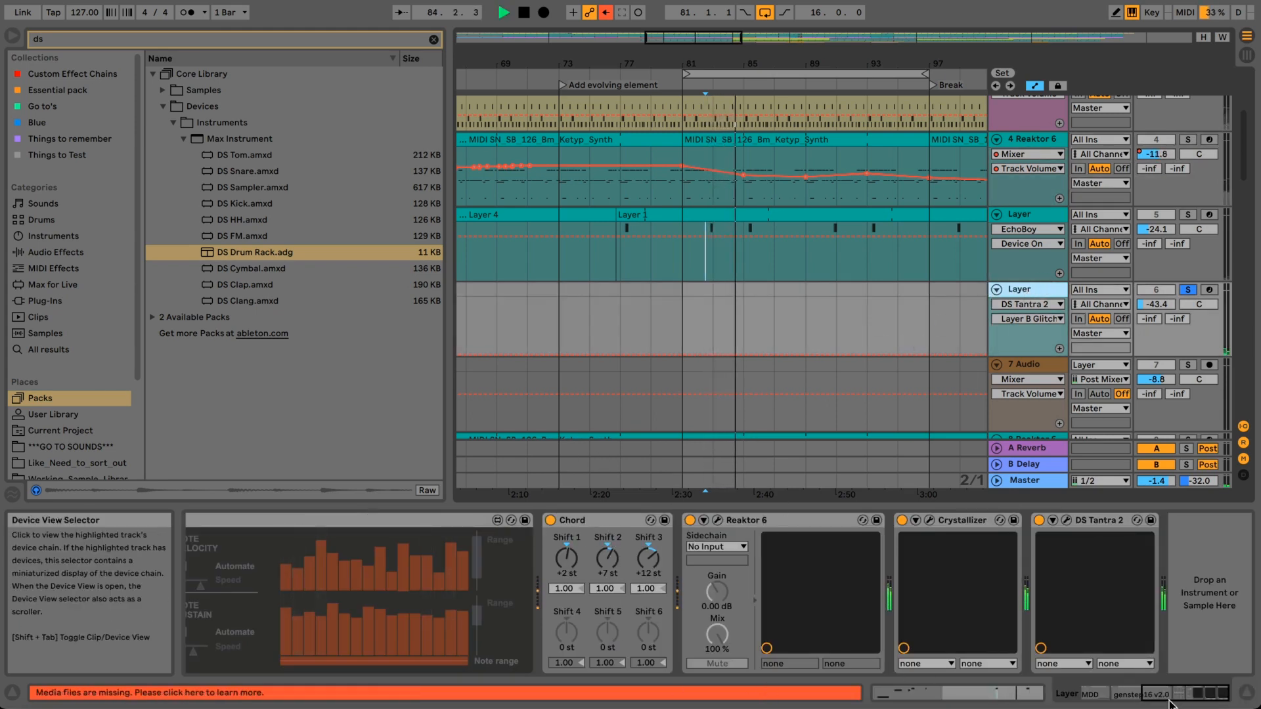
- Show genstep16 on Layer track 6, compare the sound with Chord bypassed and active, and stop playback
click(1141, 697)
drag(1141, 697, 1134, 697)
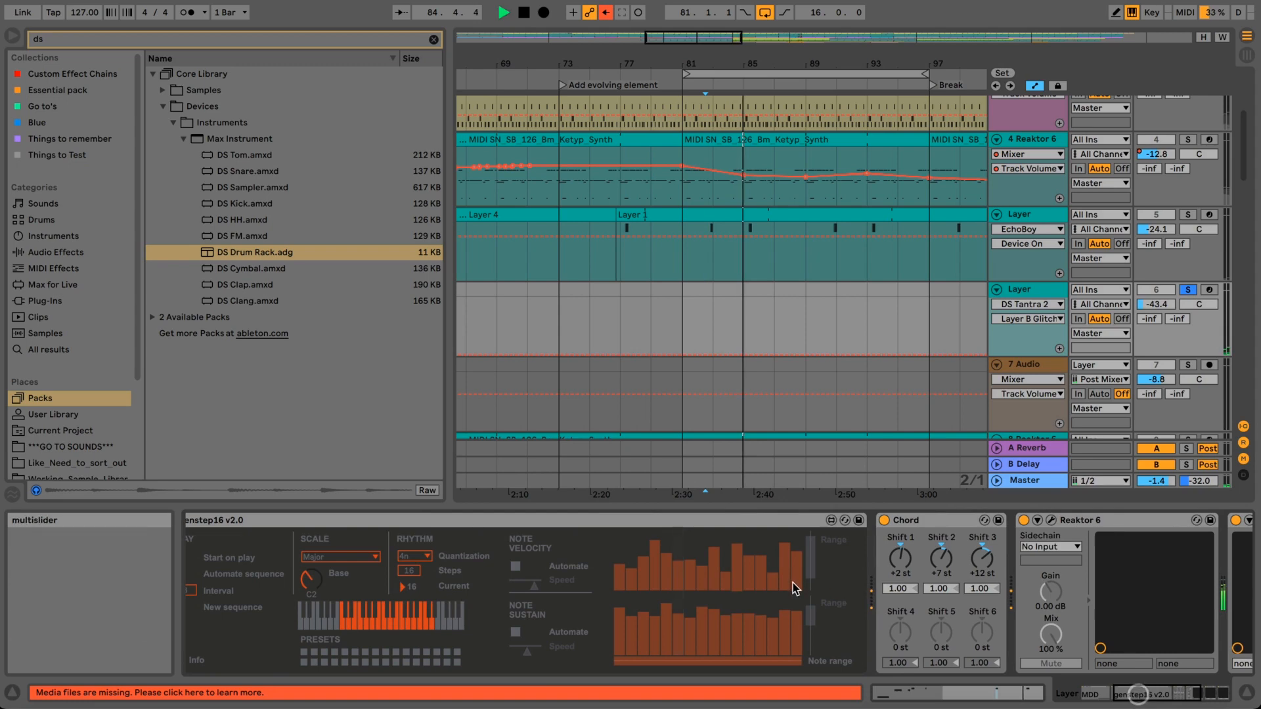
click(886, 521)
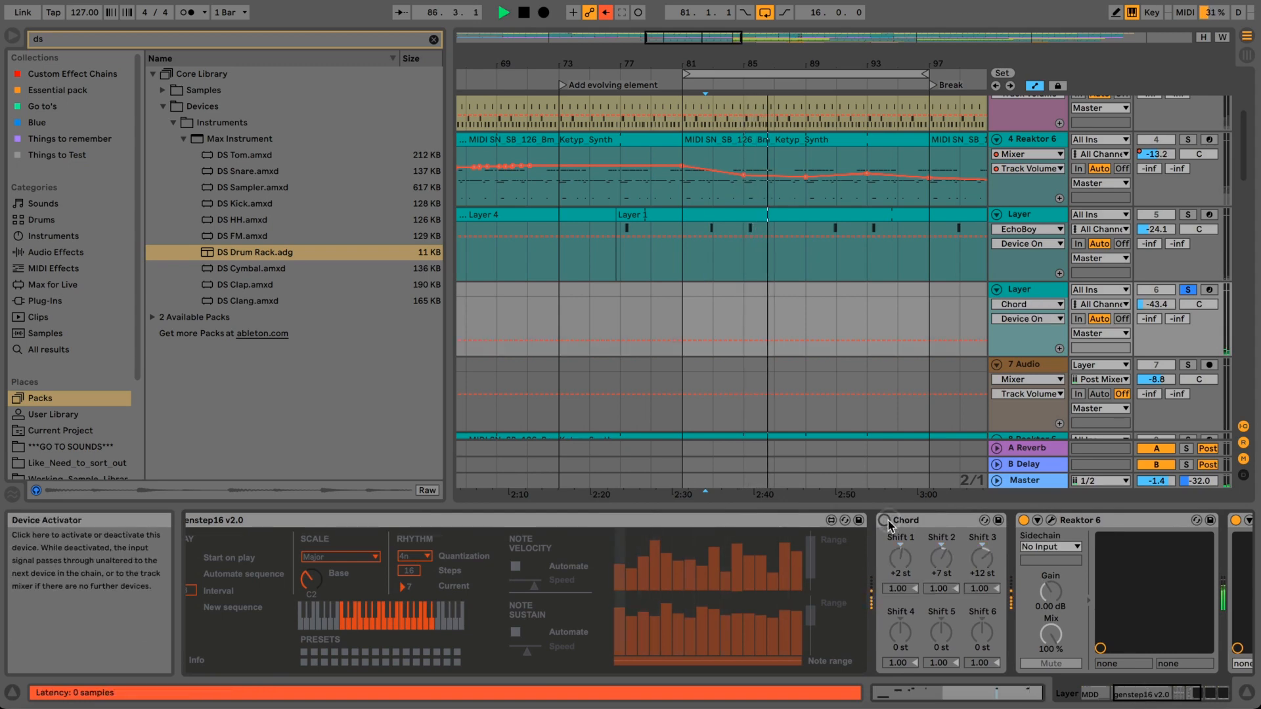
click(887, 522)
key(space)
- Examine the MDD SNAKE and genstep16 sequencers on Layer track 6 and Reaktor 6's Flying Teapot preset in its window
drag(1131, 691, 1042, 681)
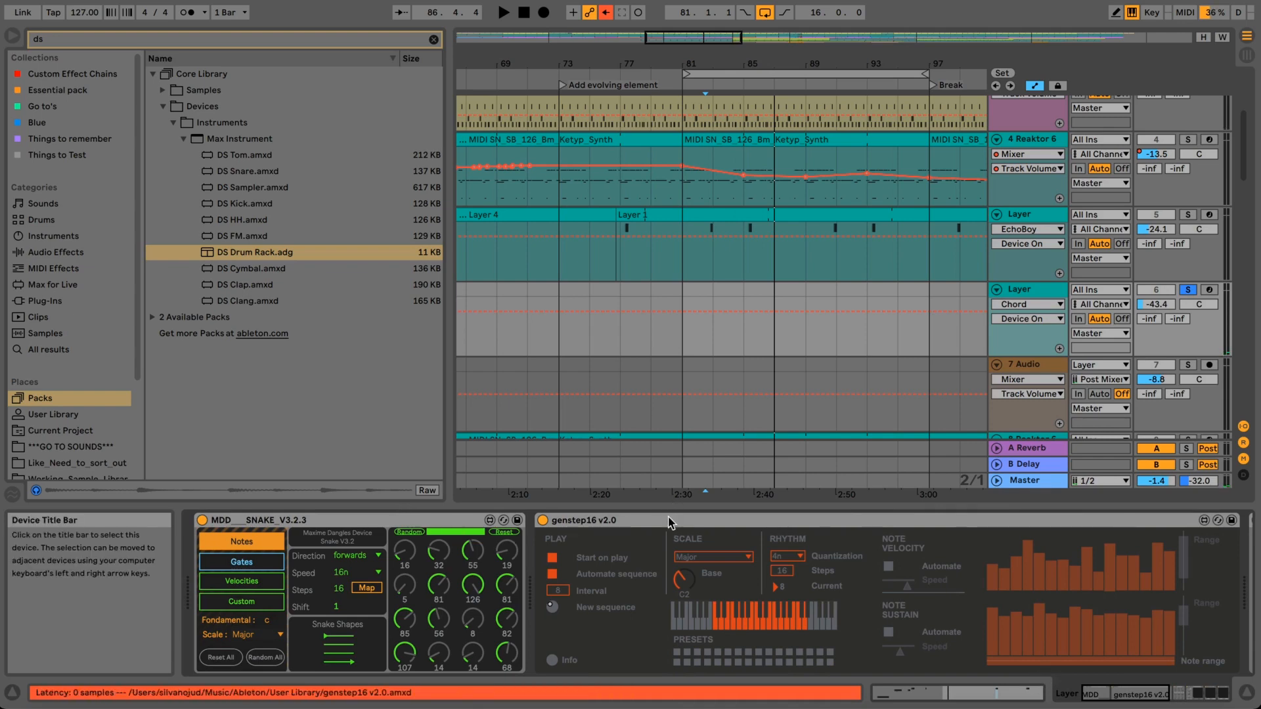
drag(1115, 695, 1129, 697)
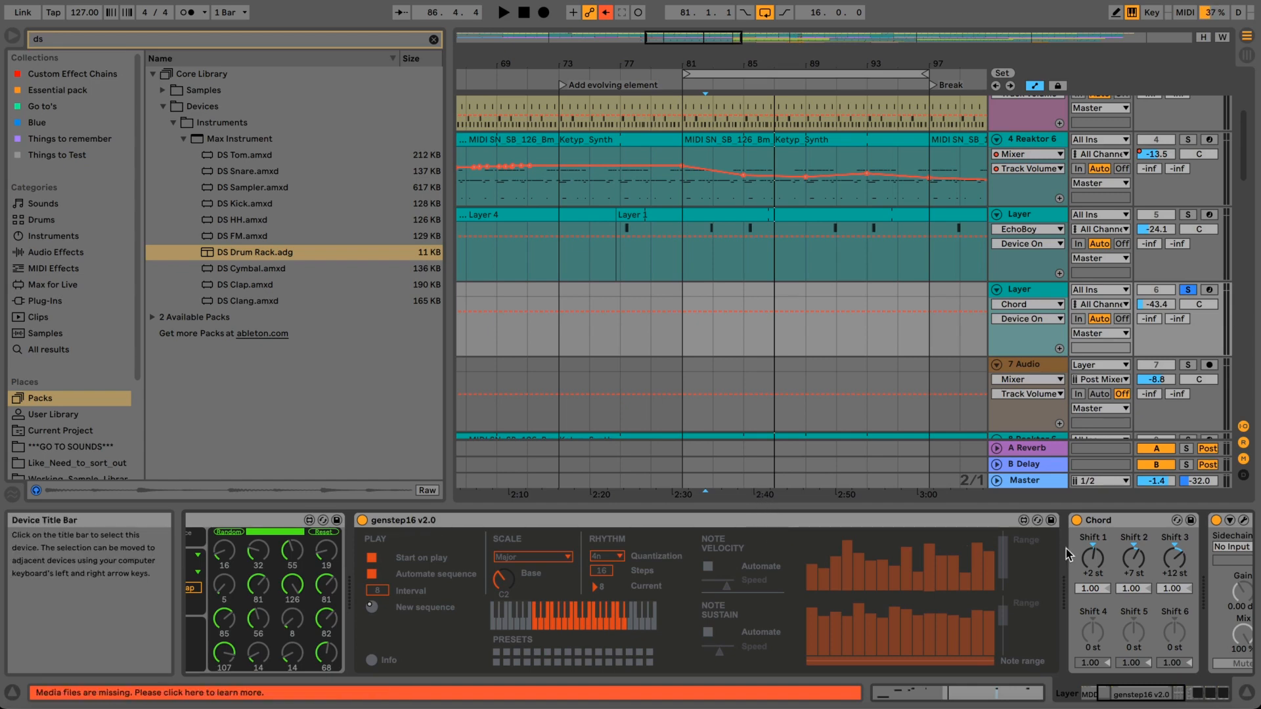
click(1143, 694)
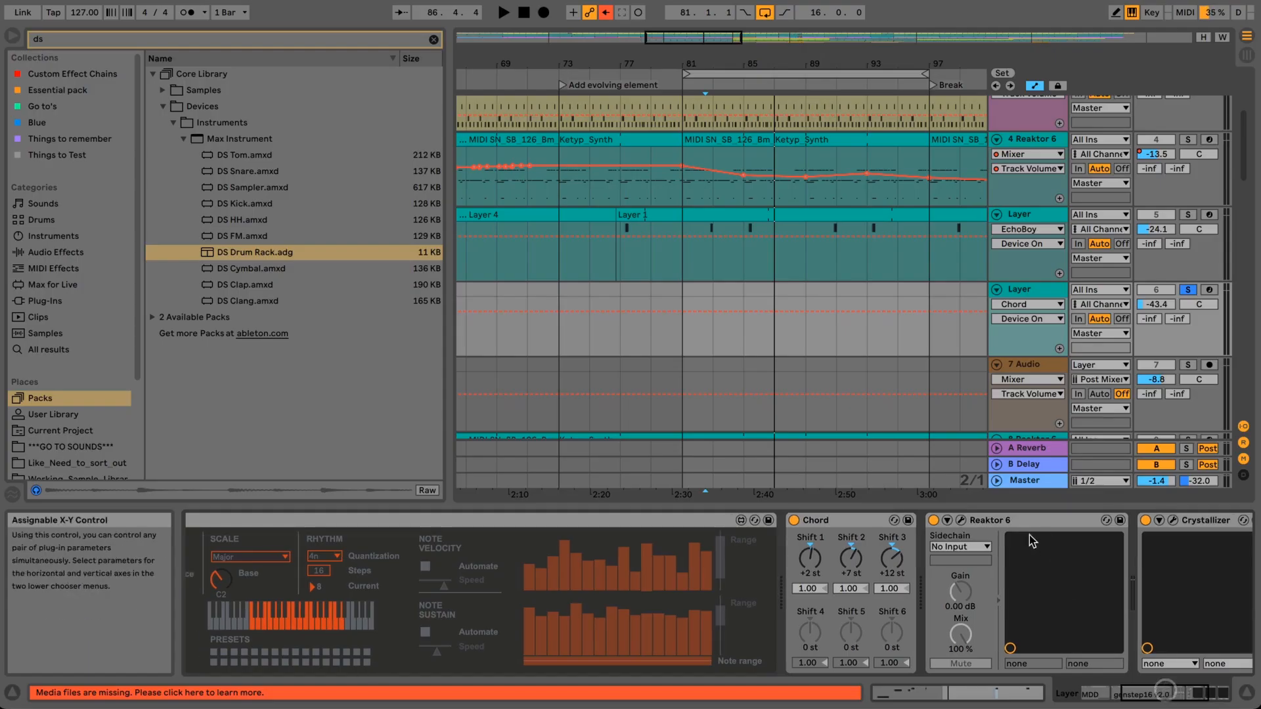
click(961, 523)
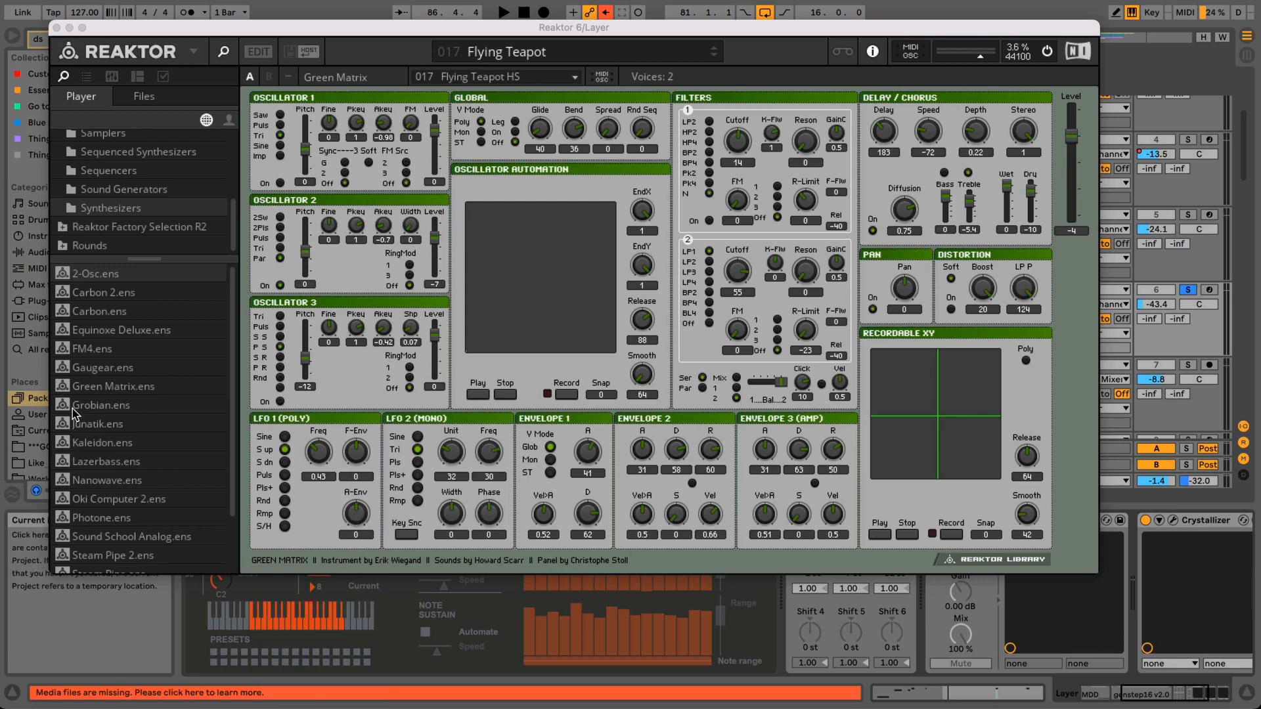
click(56, 28)
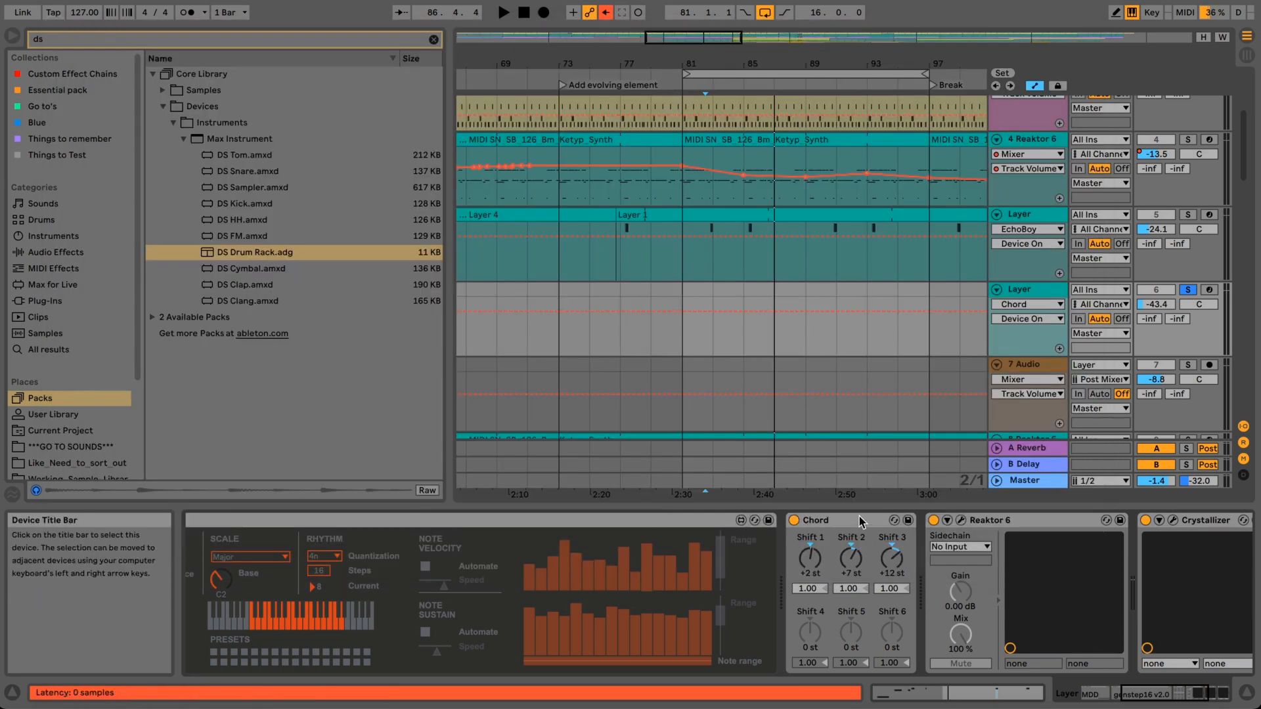
- Bypass Crystallizer and DS Tantra 2 on Layer track 6 and play it from bar 82 with and without Chord
scroll(943, 571, right, 3)
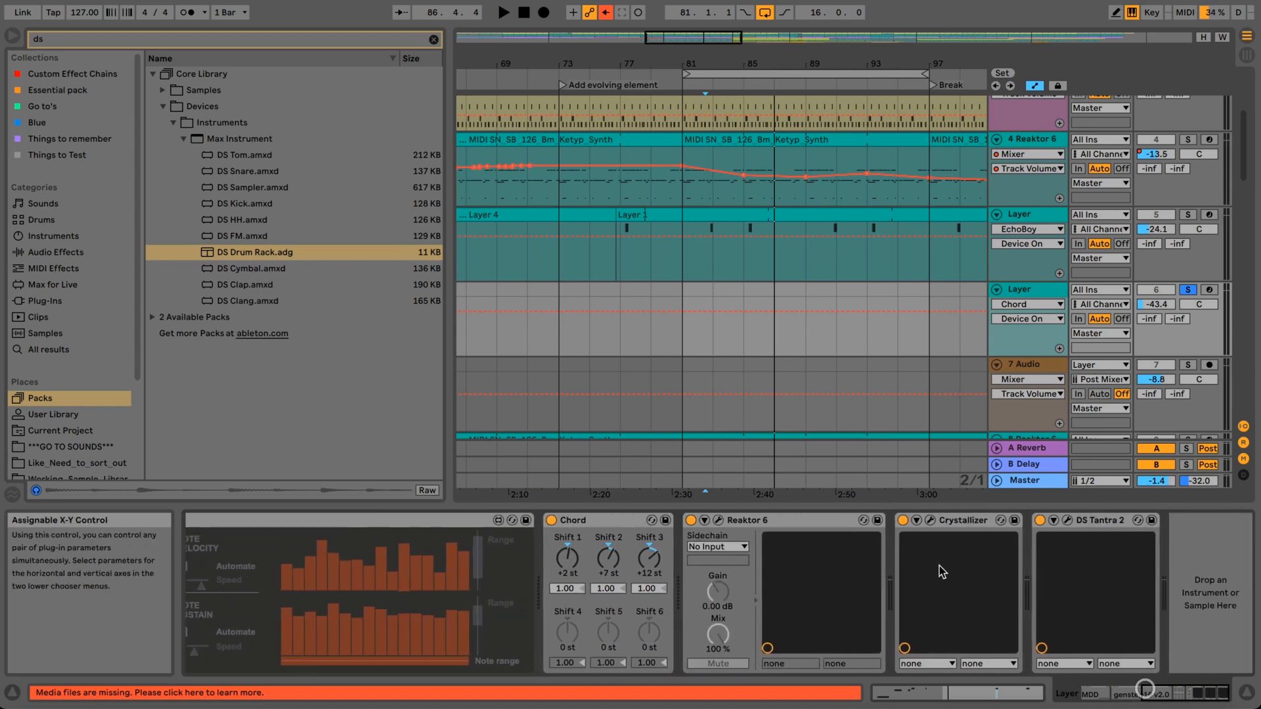
click(903, 520)
click(1040, 520)
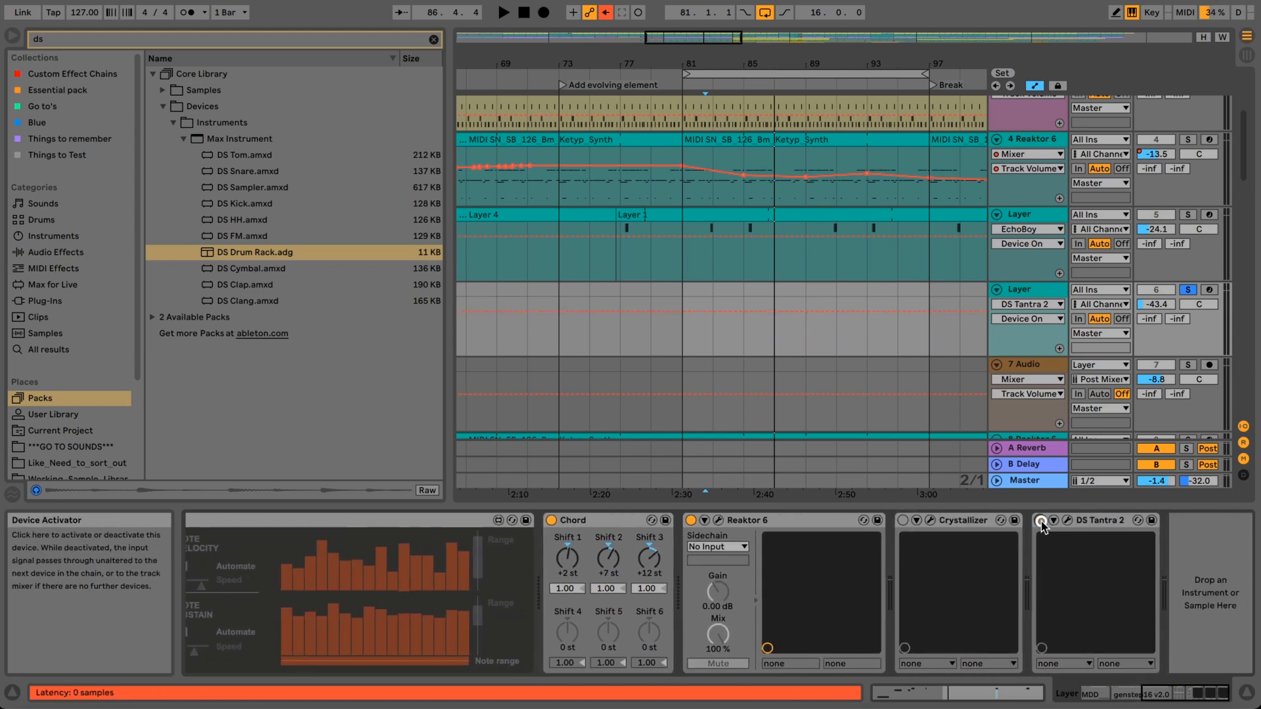
click(947, 525)
key(space)
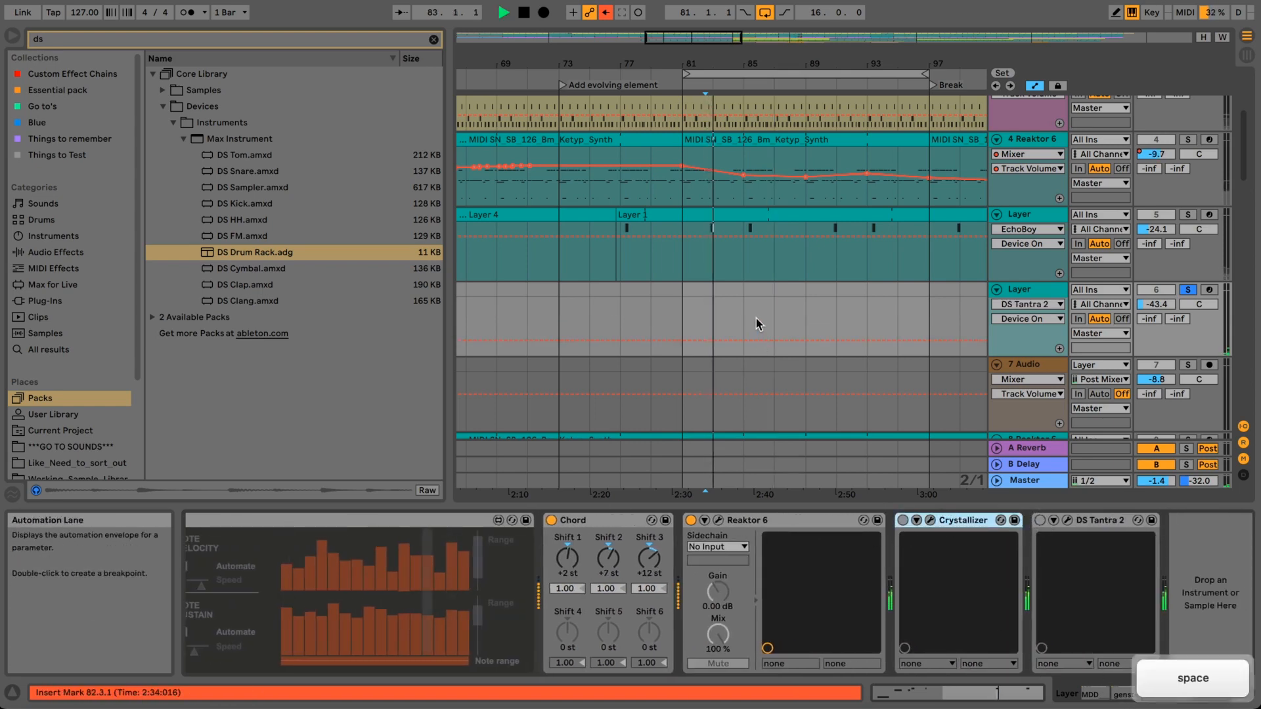
click(554, 523)
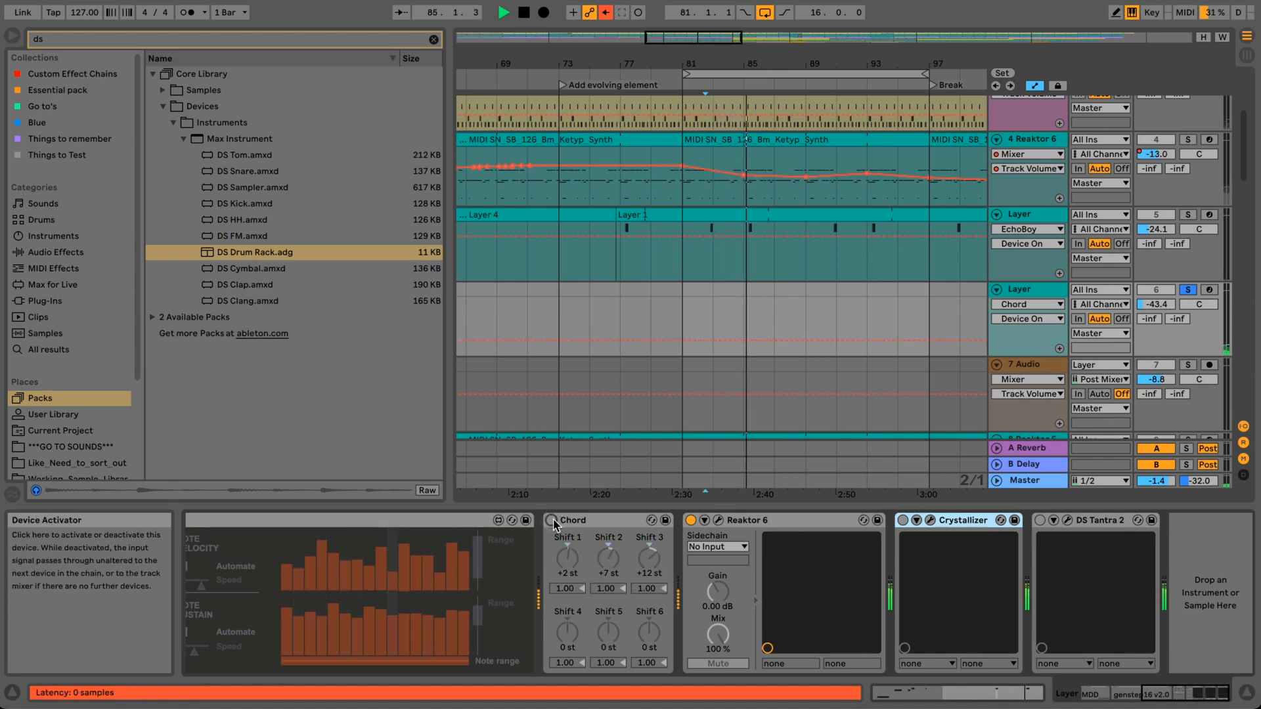
click(552, 520)
- Turn Crystallizer and DS Tantra 2 back on for Layer track 6 and inspect DS Tantra 2's Pad Cyclone preset
click(903, 521)
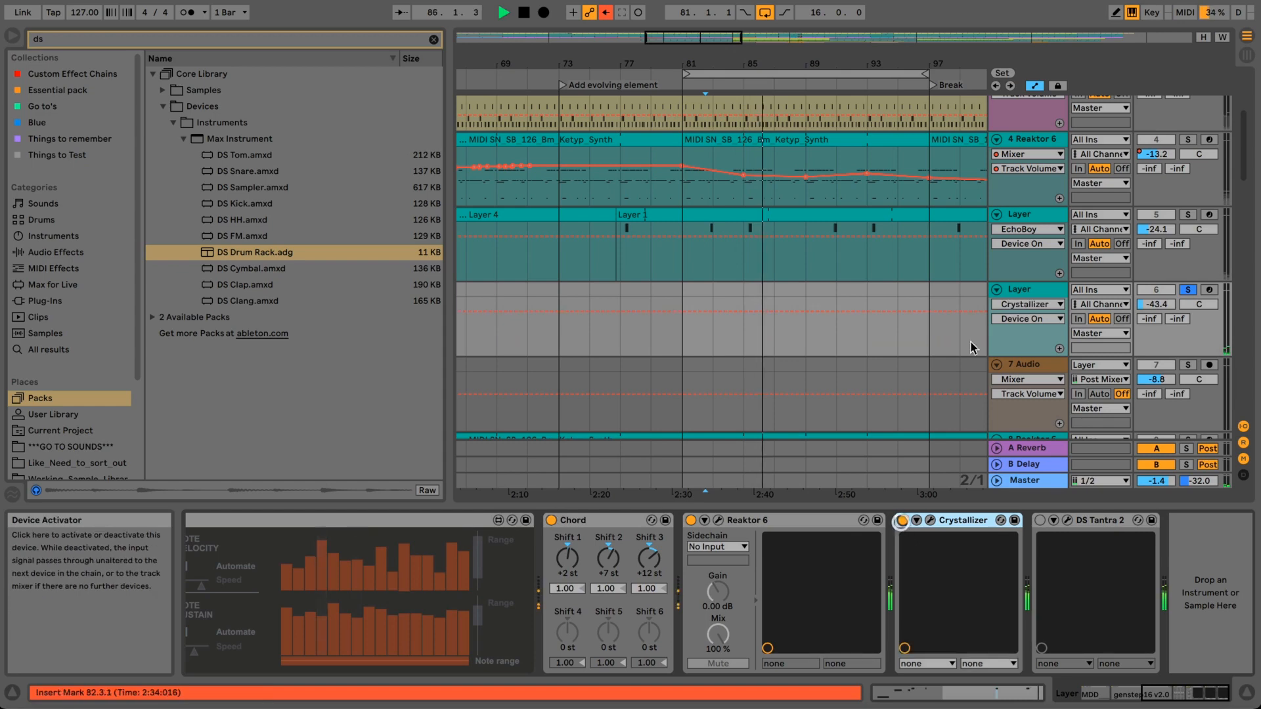
click(1040, 520)
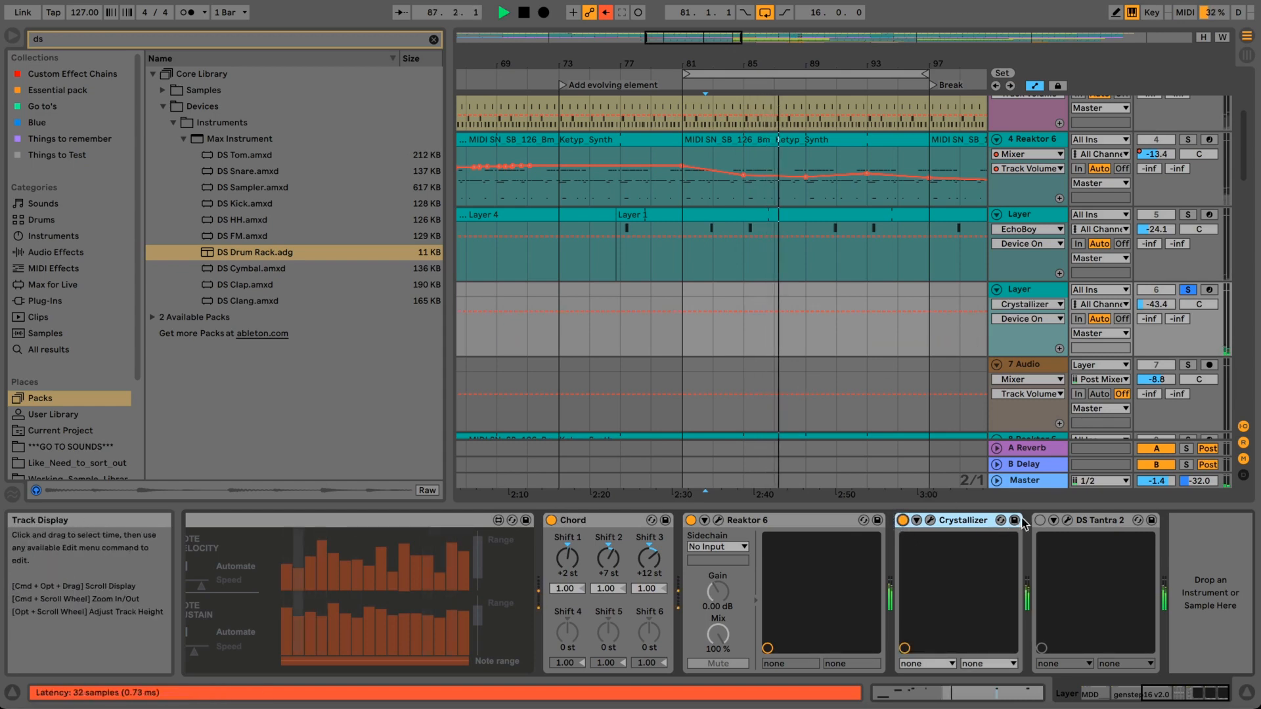
click(1069, 522)
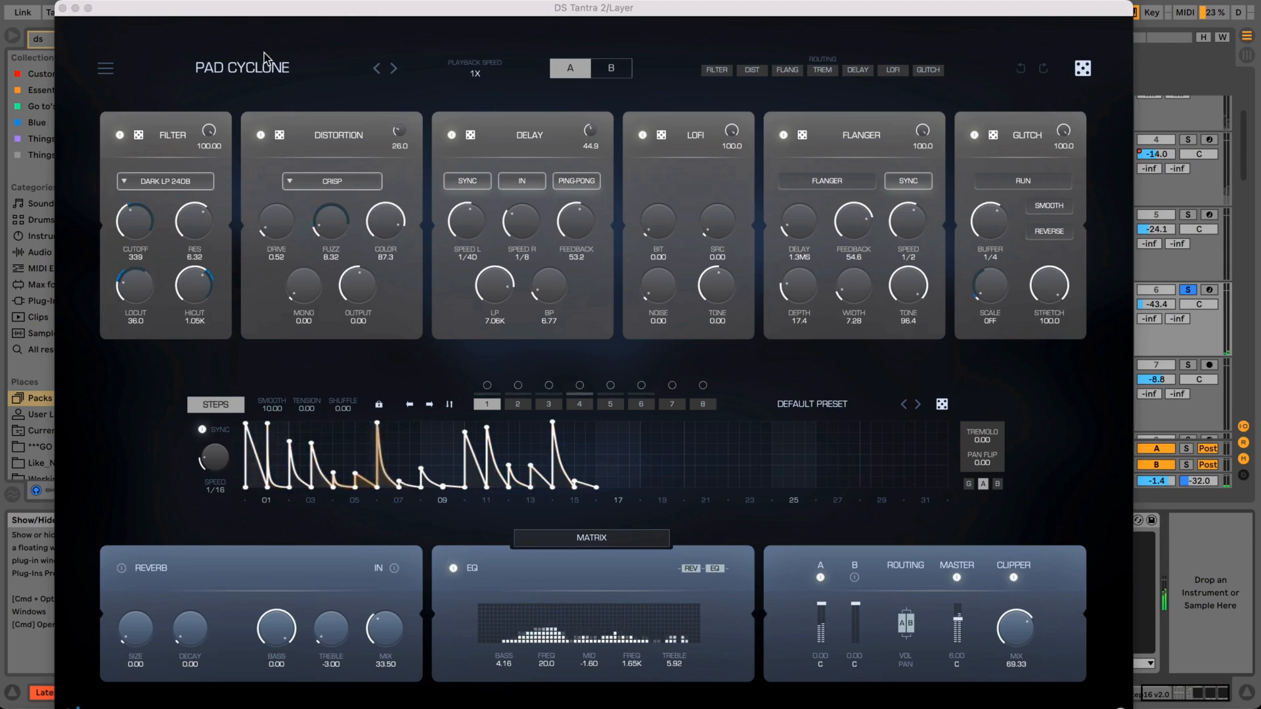
click(62, 8)
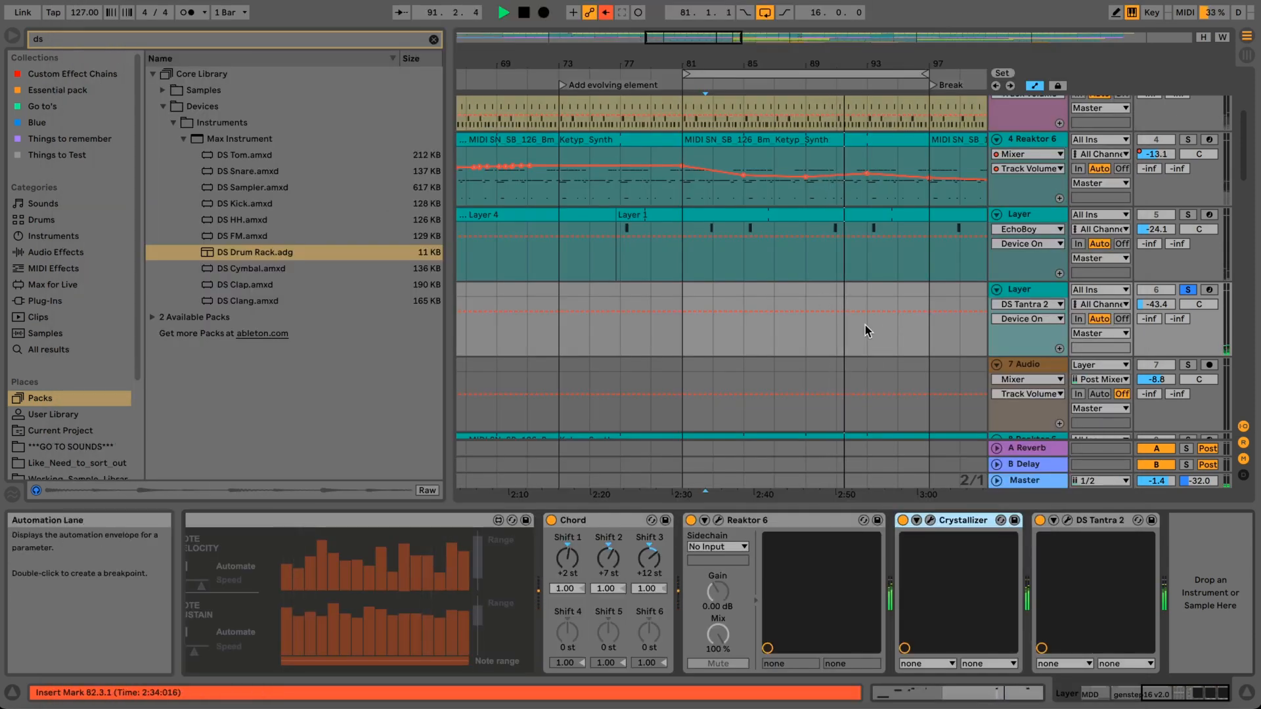
- Unsolo Layer track 6, compare the full mix with that track muted and active, and stop playback with it active
click(1171, 296)
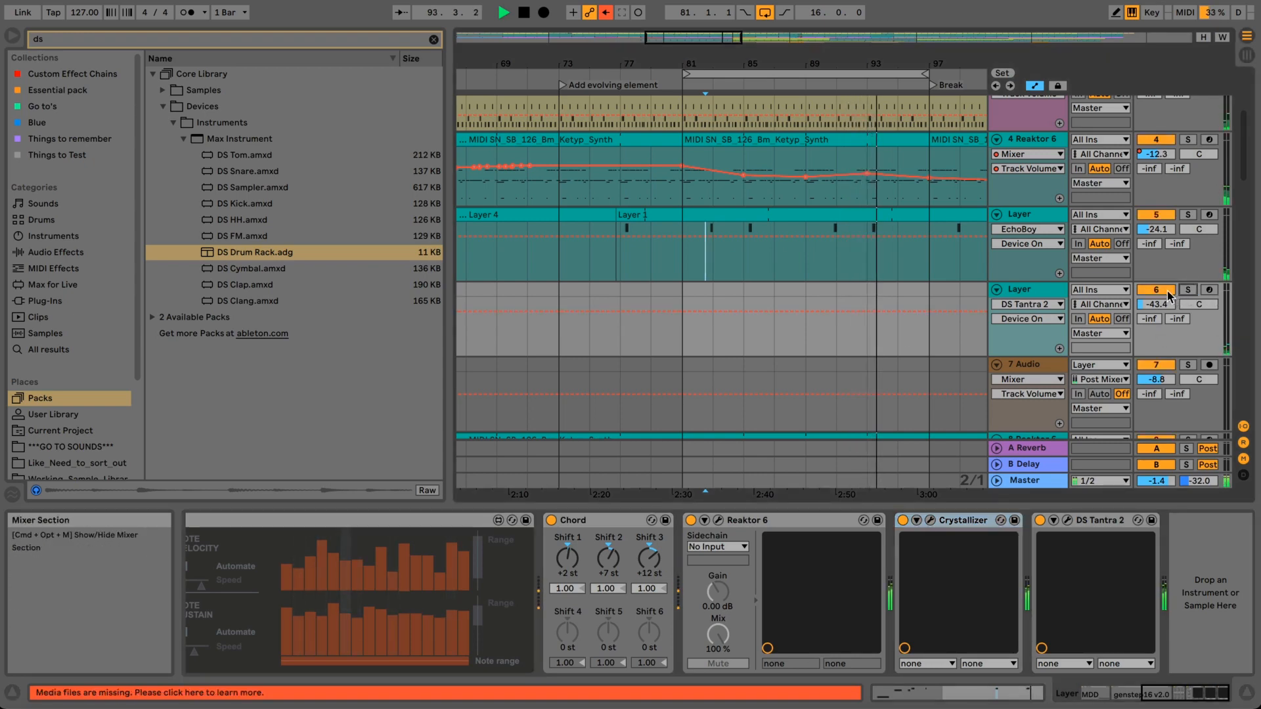
click(1167, 295)
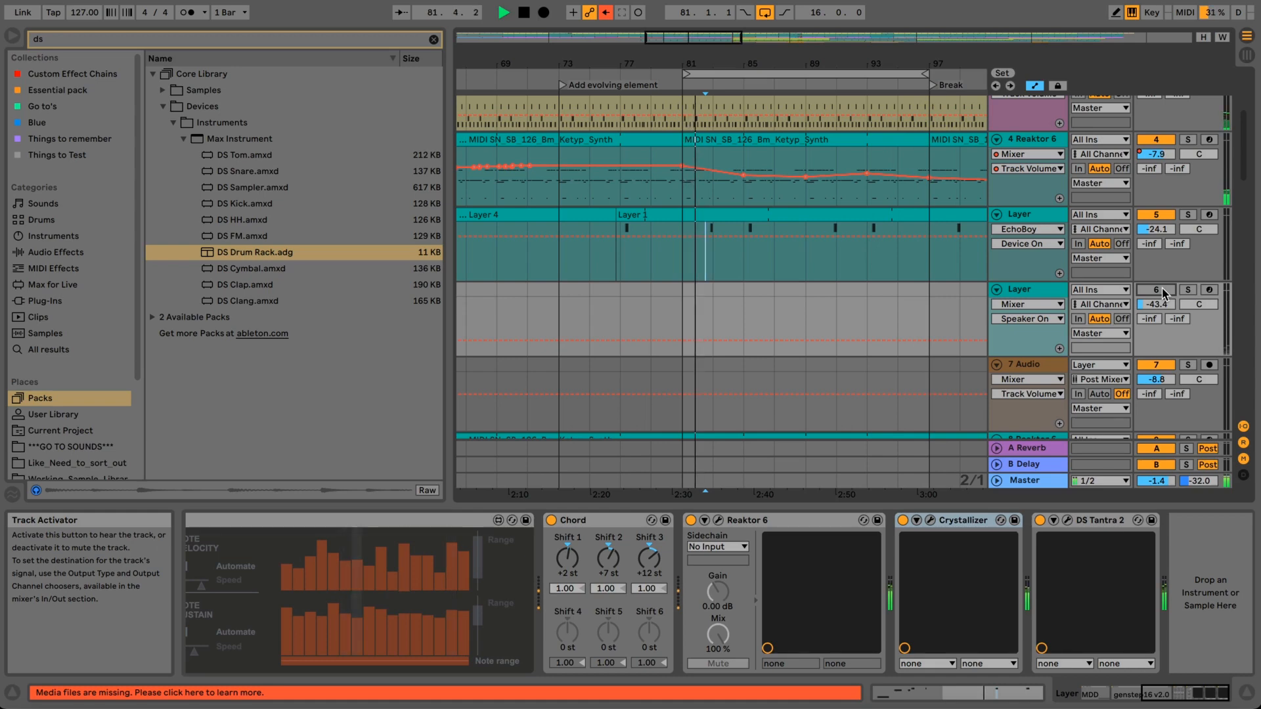
click(1162, 292)
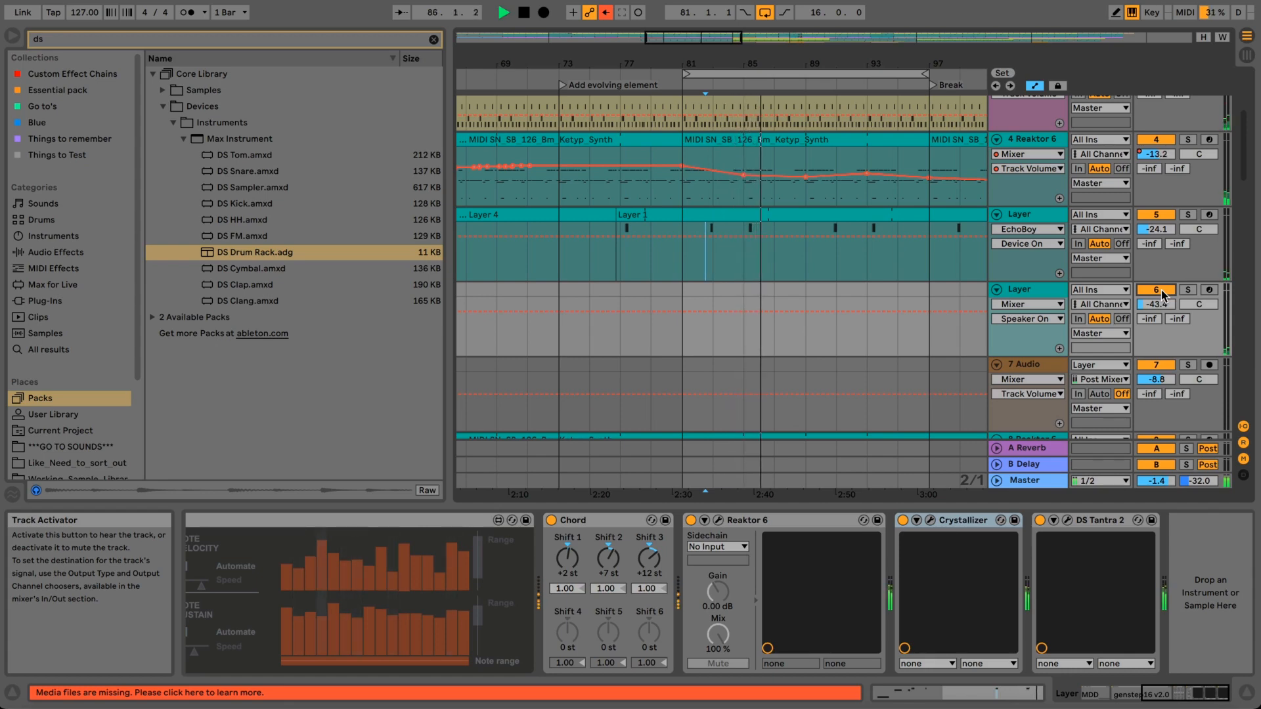
click(1160, 291)
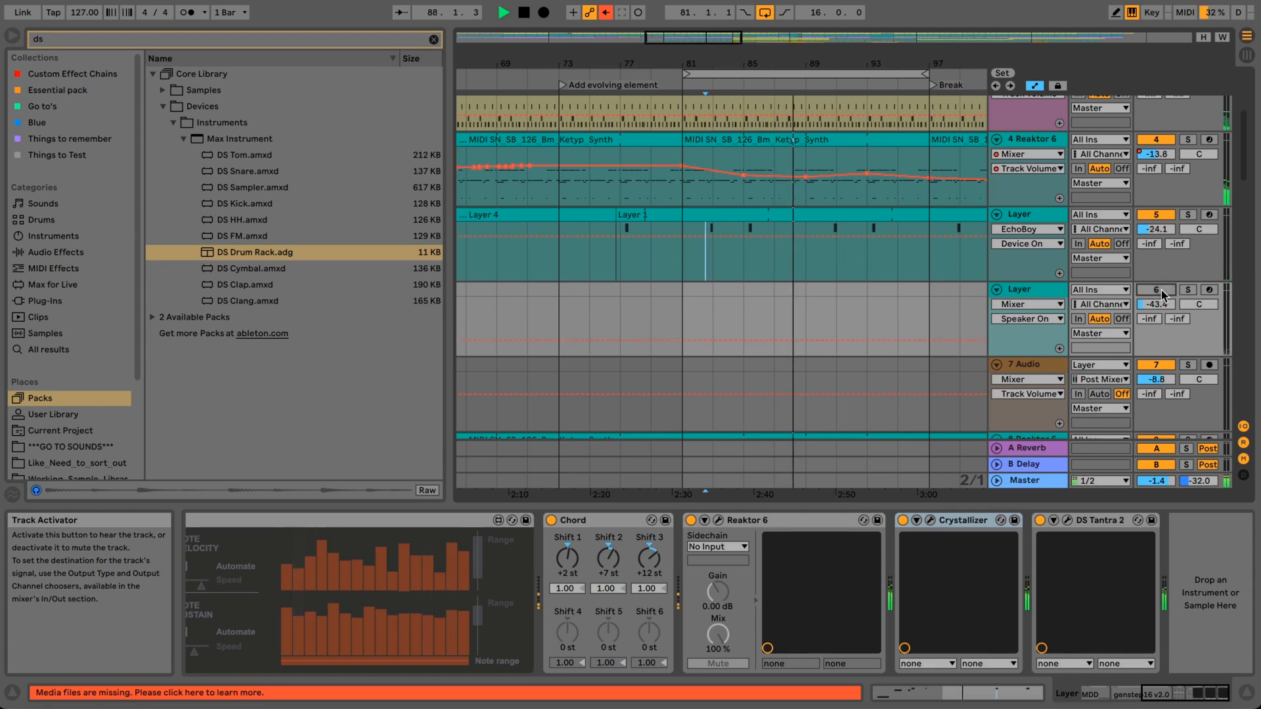
click(1160, 291)
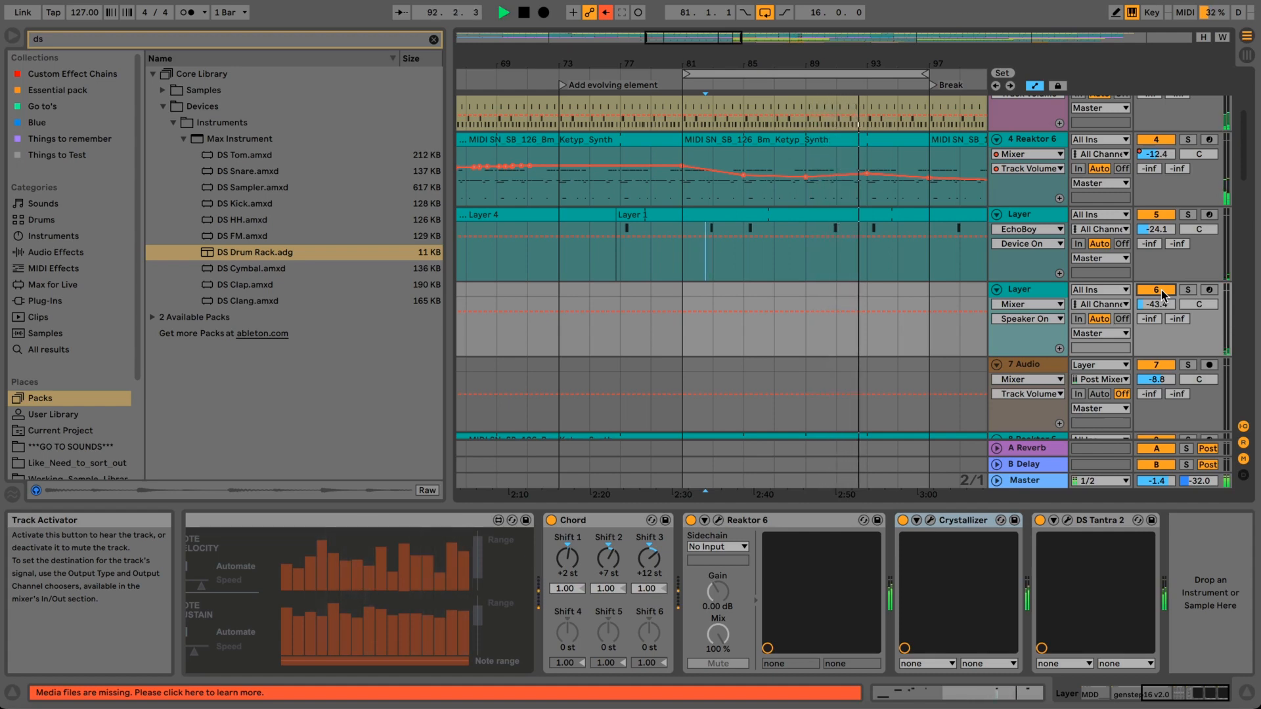
key(space)
click(1024, 289)
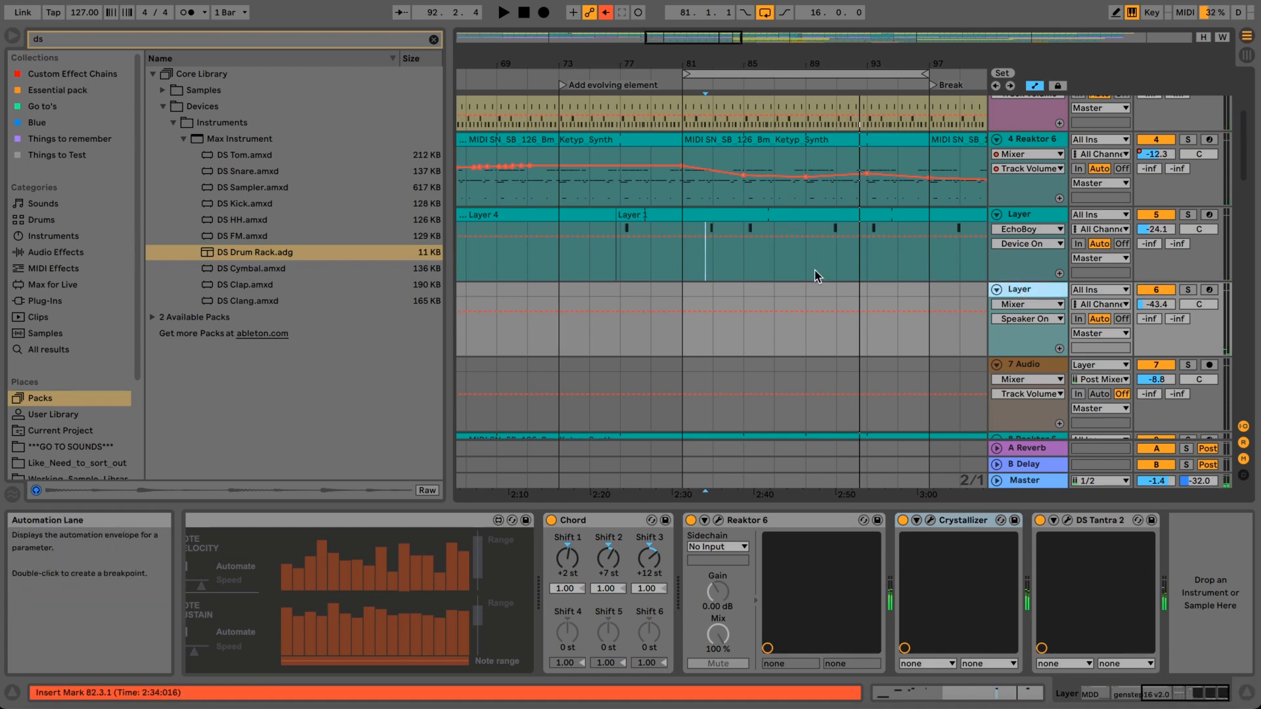
- Solo Reaktor 6 track 8 and inspect the On A Cloud preset in its Reaktor 6 window
scroll(834, 300, down, 3)
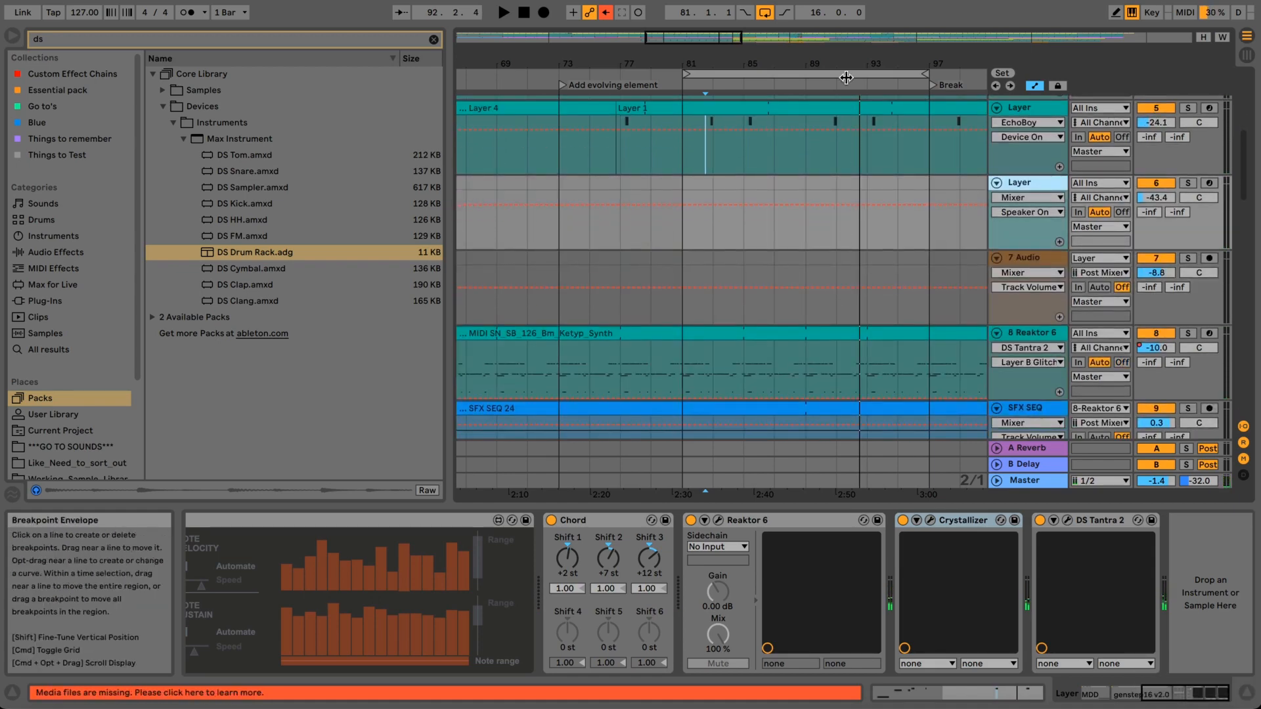
mouse_move(846, 63)
mouse_down()
mouse_move(845, 50)
mouse_move(844, 64)
mouse_up()
scroll(847, 190, up, 6)
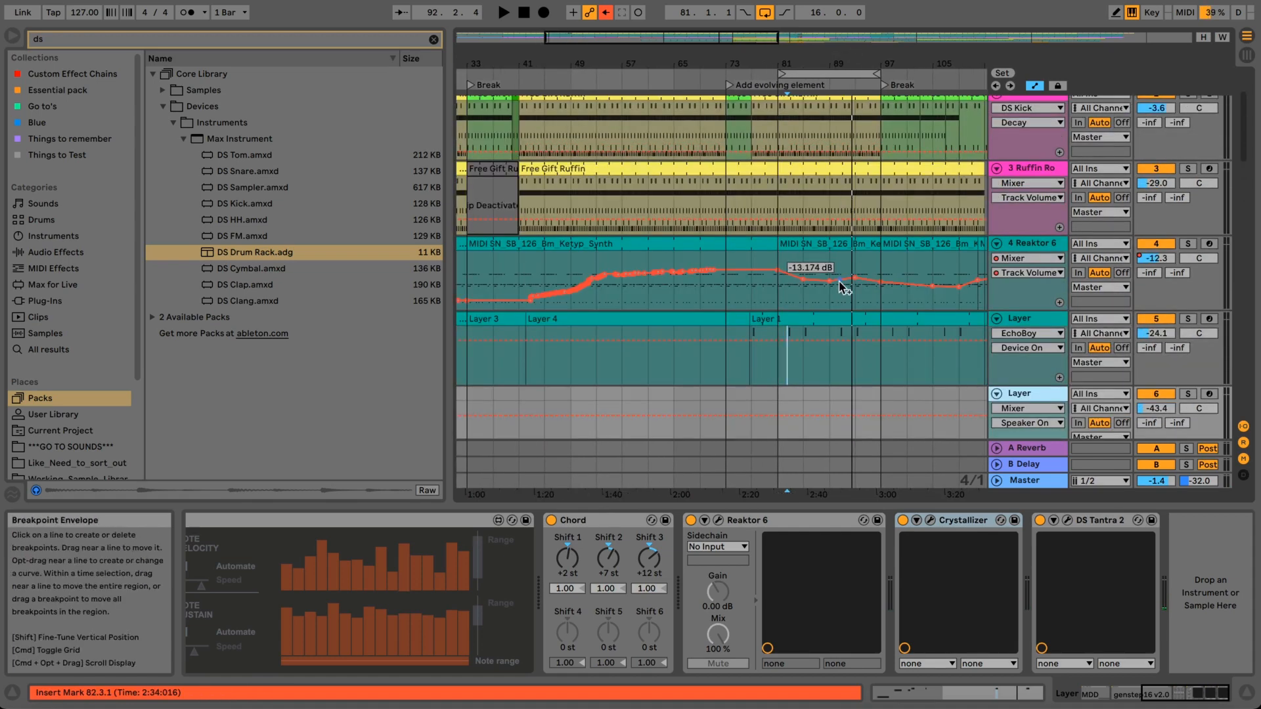
scroll(839, 293, down, 5)
scroll(838, 298, down, 1)
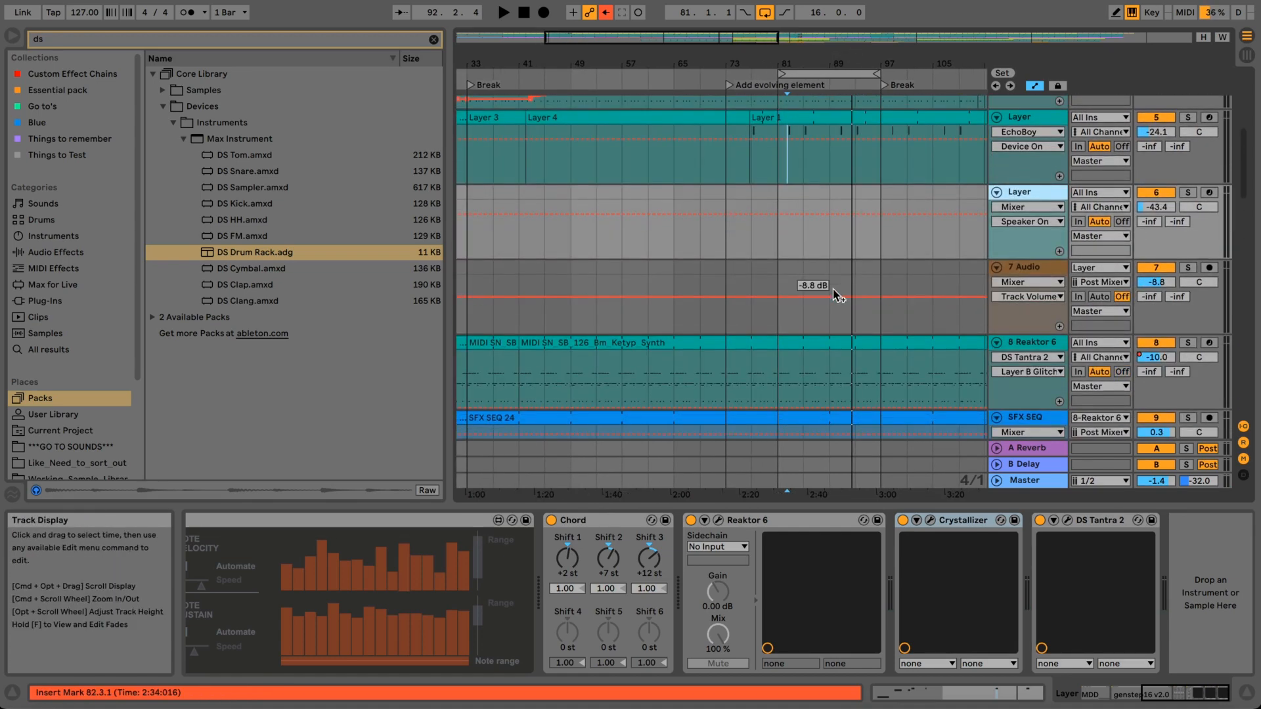
click(990, 299)
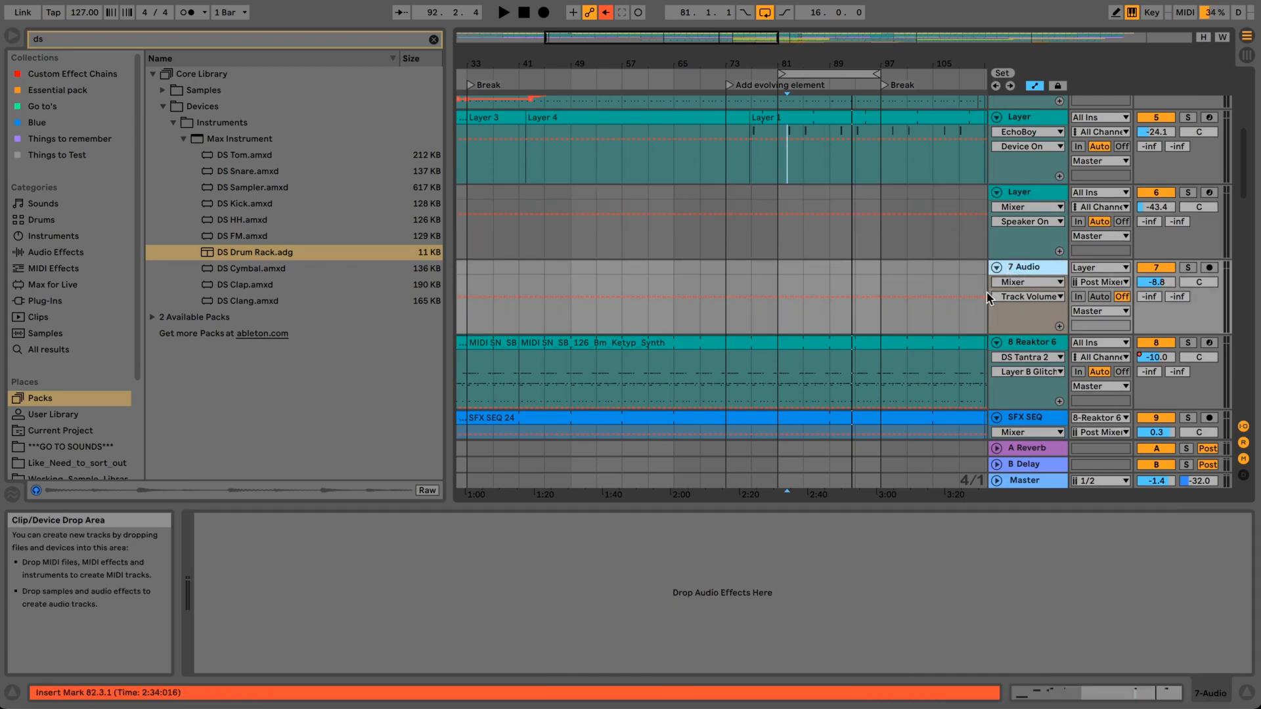
click(1026, 338)
scroll(1117, 289, down, 6)
scroll(1171, 200, up, 1)
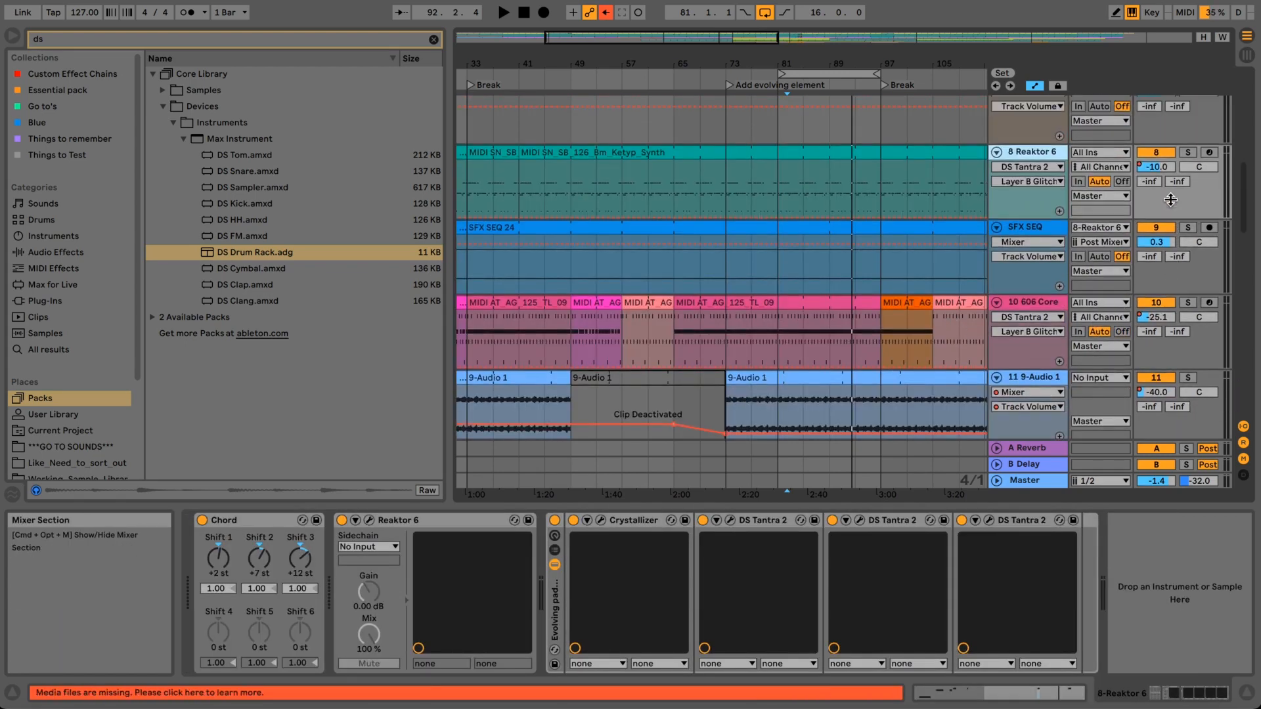
click(1189, 154)
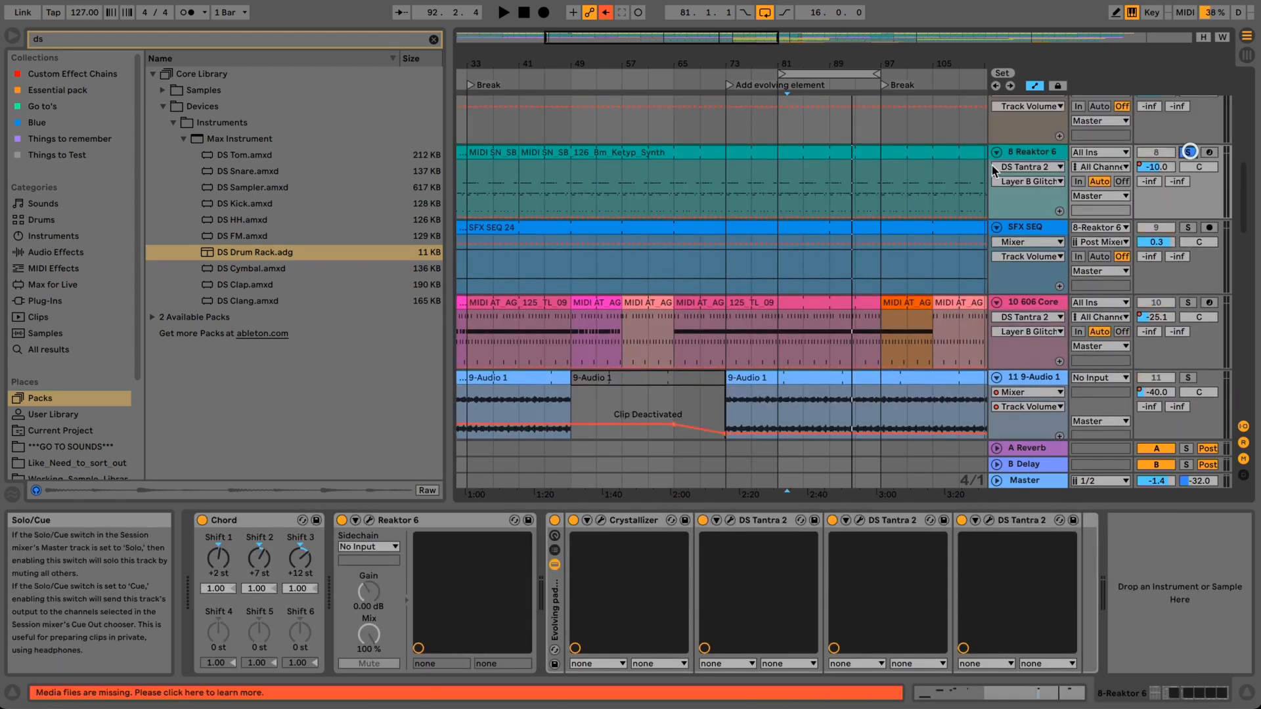
click(370, 520)
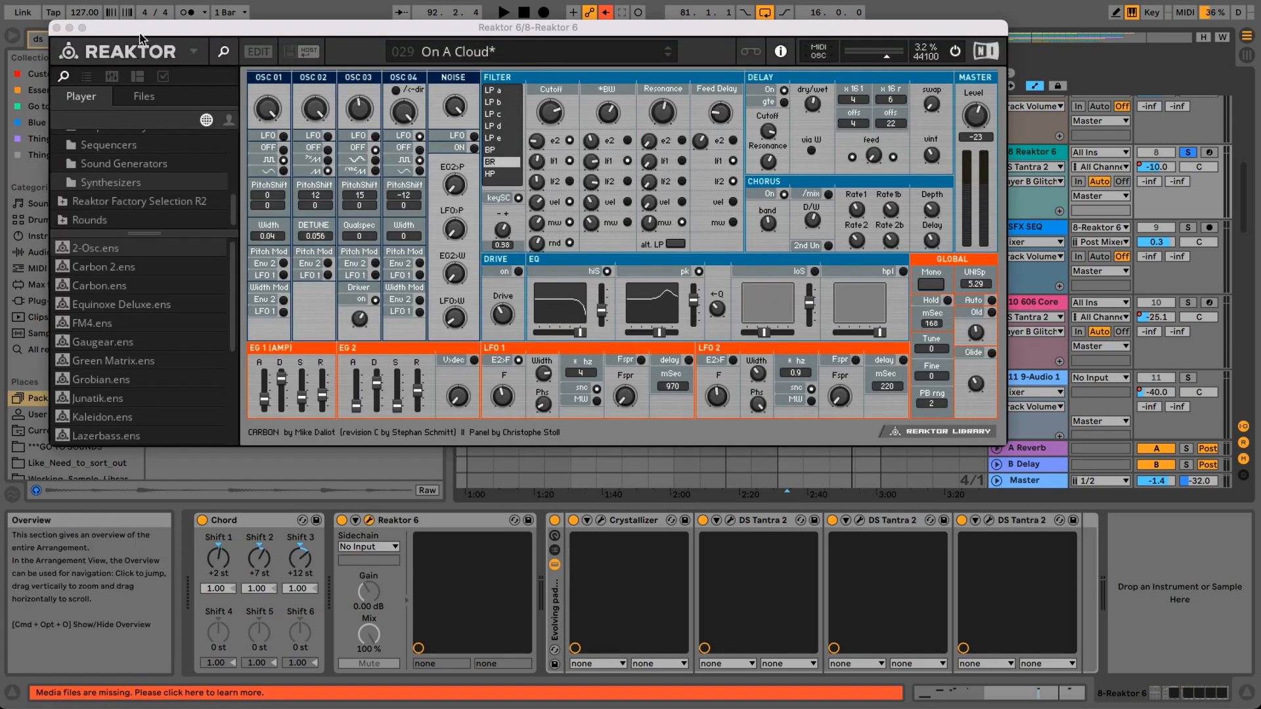
click(56, 27)
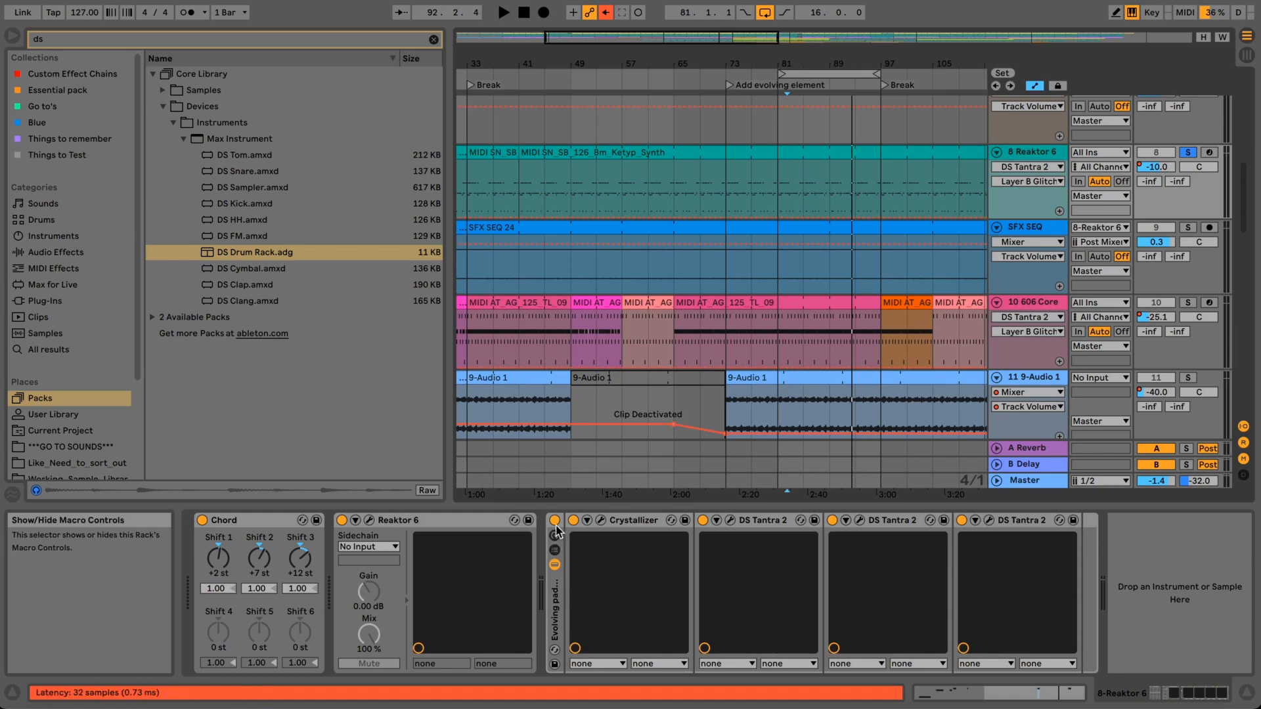
- Play Reaktor 6 track 8 in solo and listen to it together with Reaktor 6 track 4
key(space)
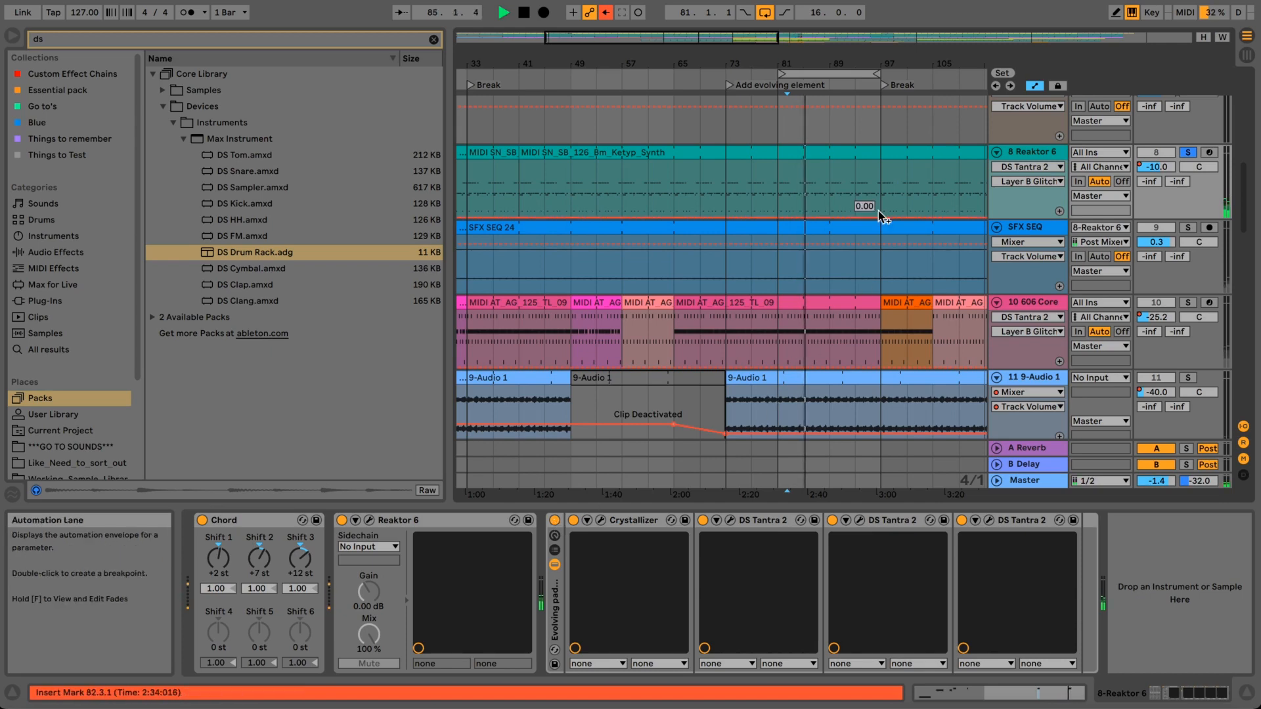
scroll(880, 212, up, 8)
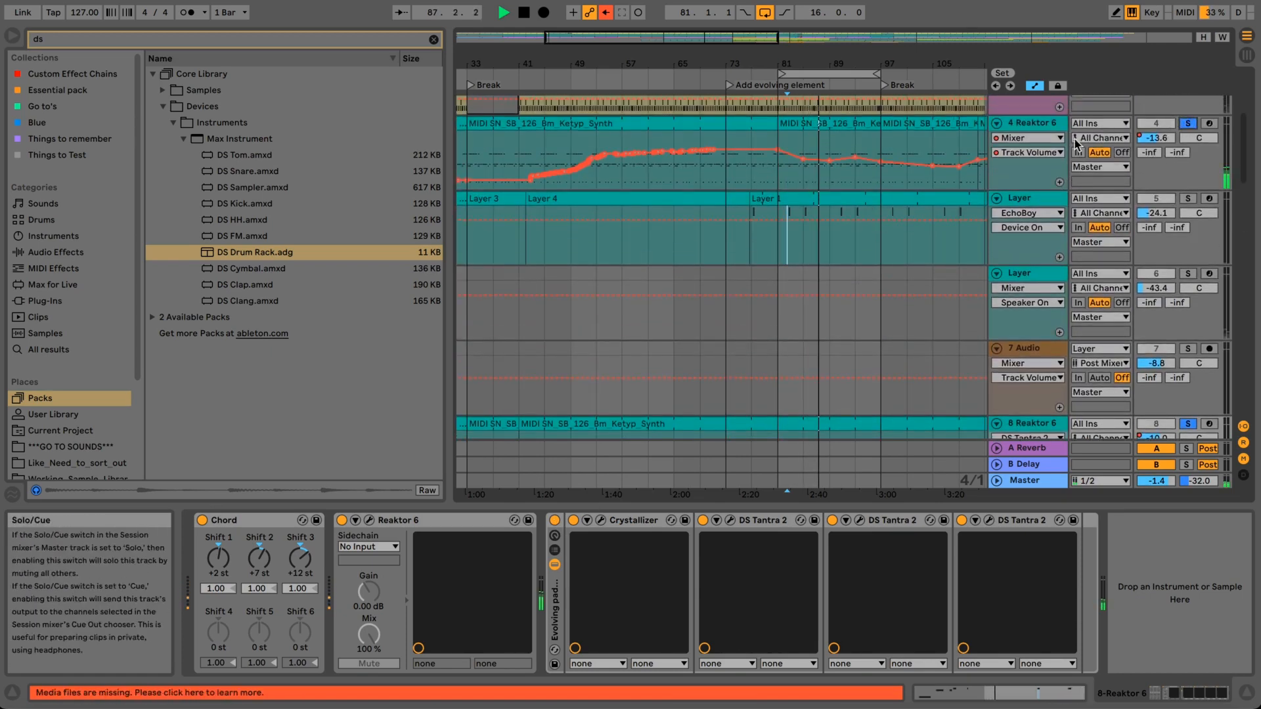
scroll(916, 193, down, 5)
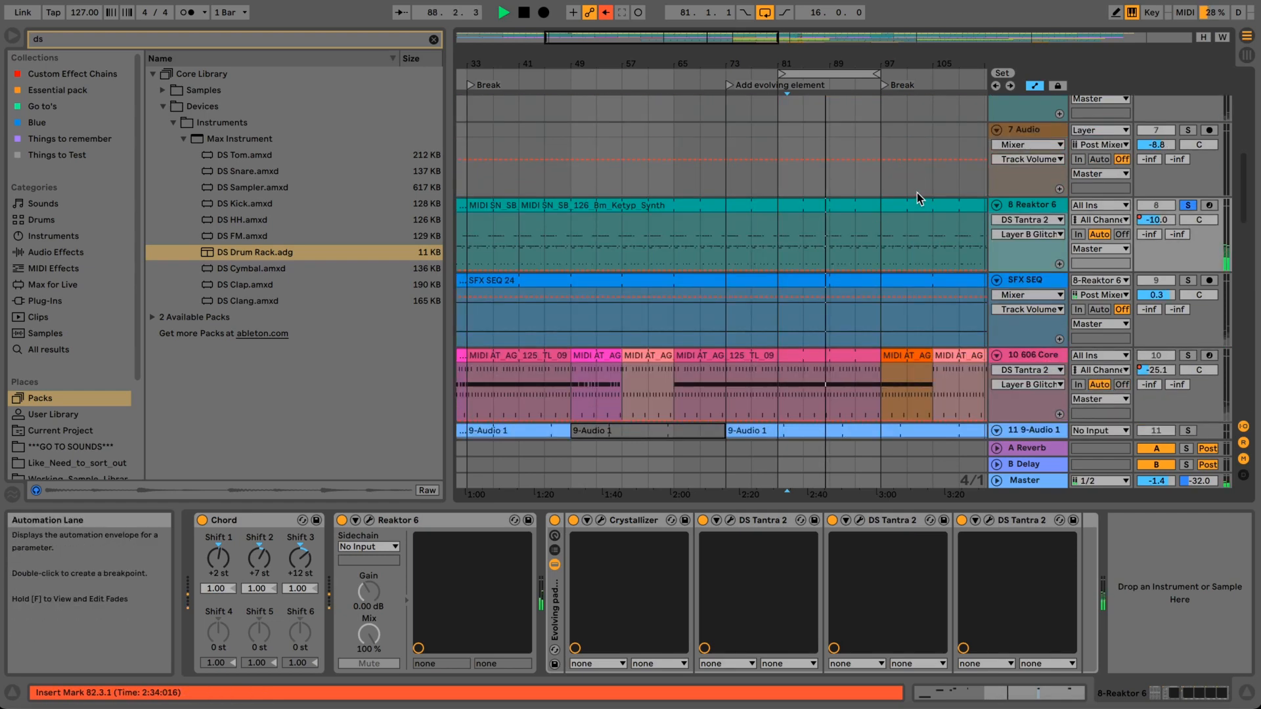
scroll(917, 191, down, 1)
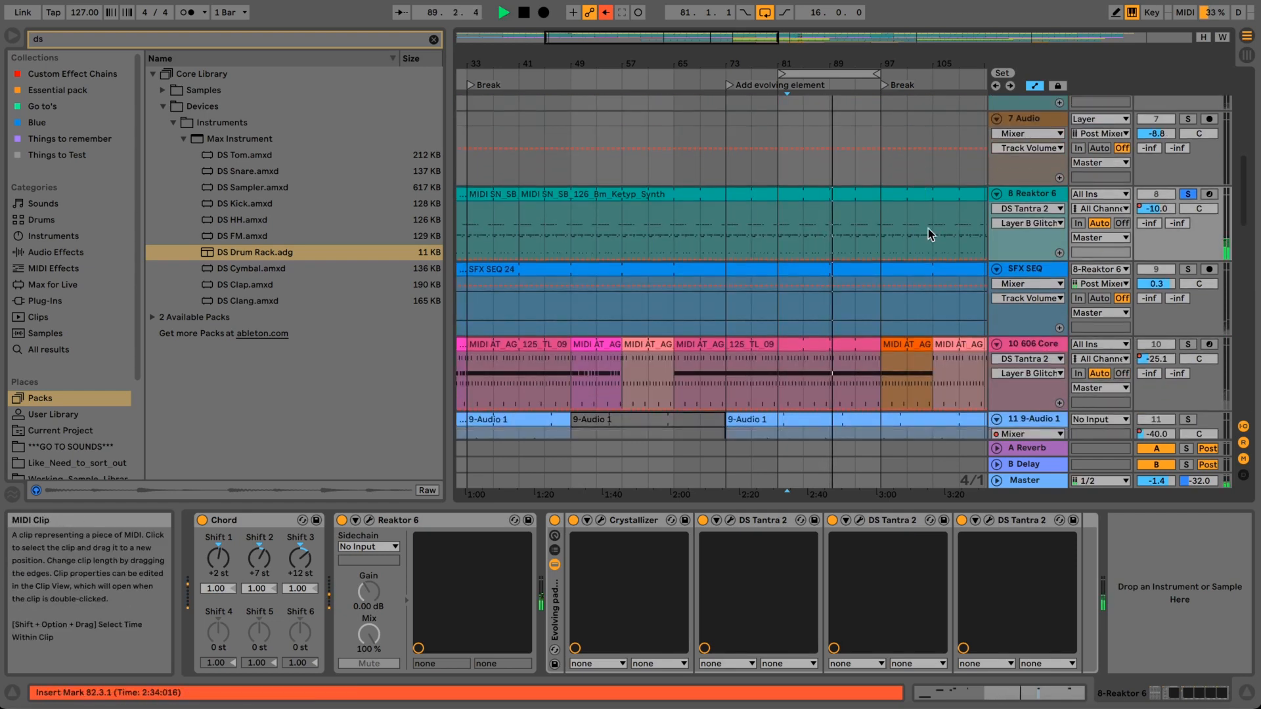
- Compare Reaktor 6 track 8 with its Evolving pads and synth rhythms rack off and on, leaving the rack on
click(554, 521)
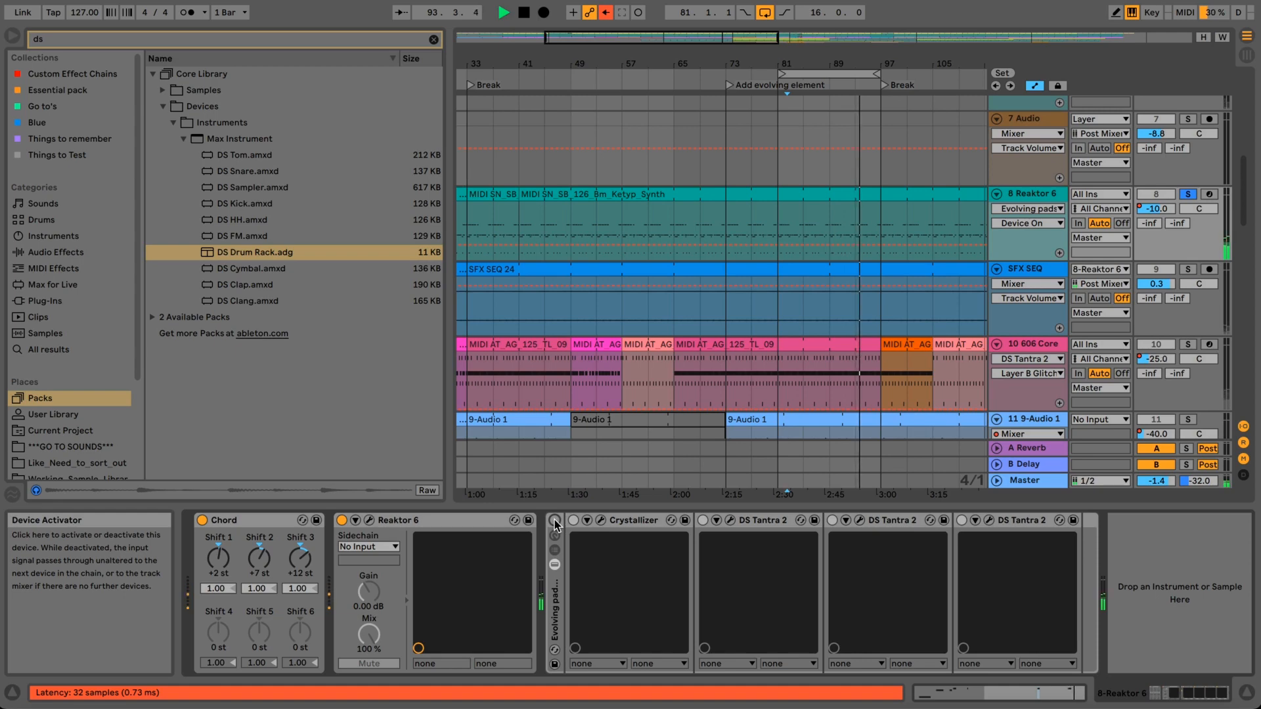
click(554, 521)
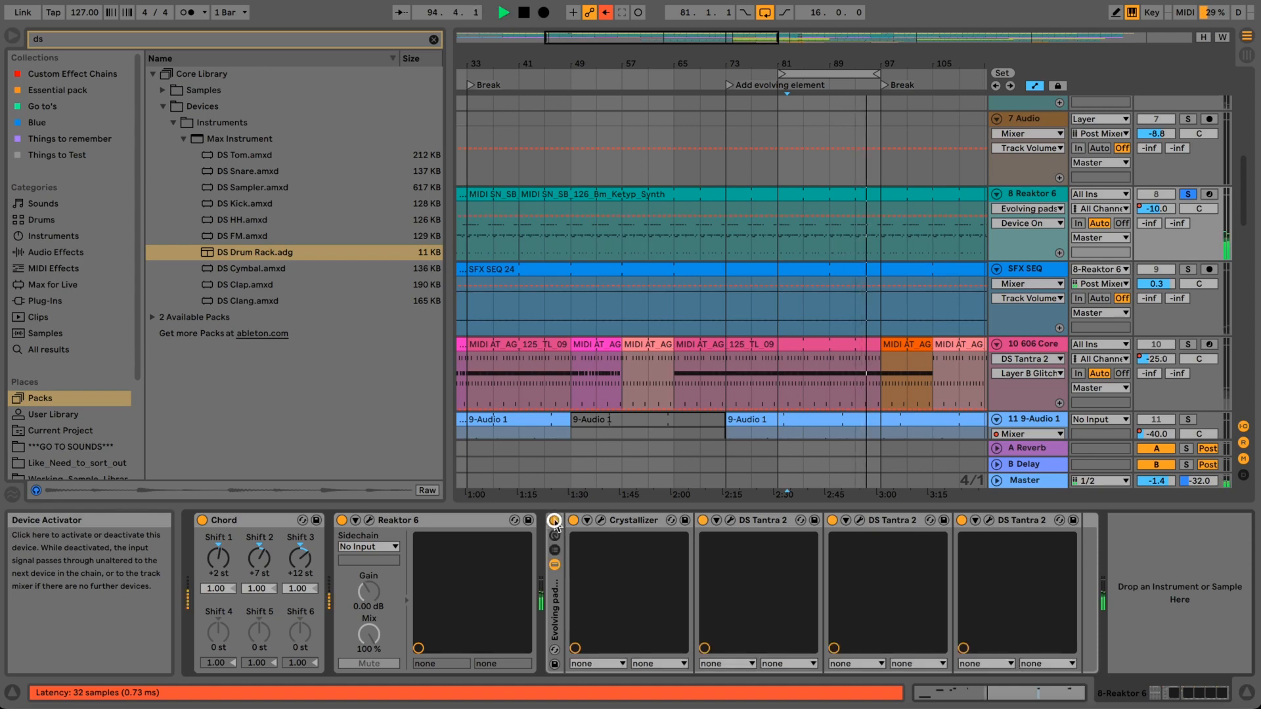
scroll(800, 375, up, 6)
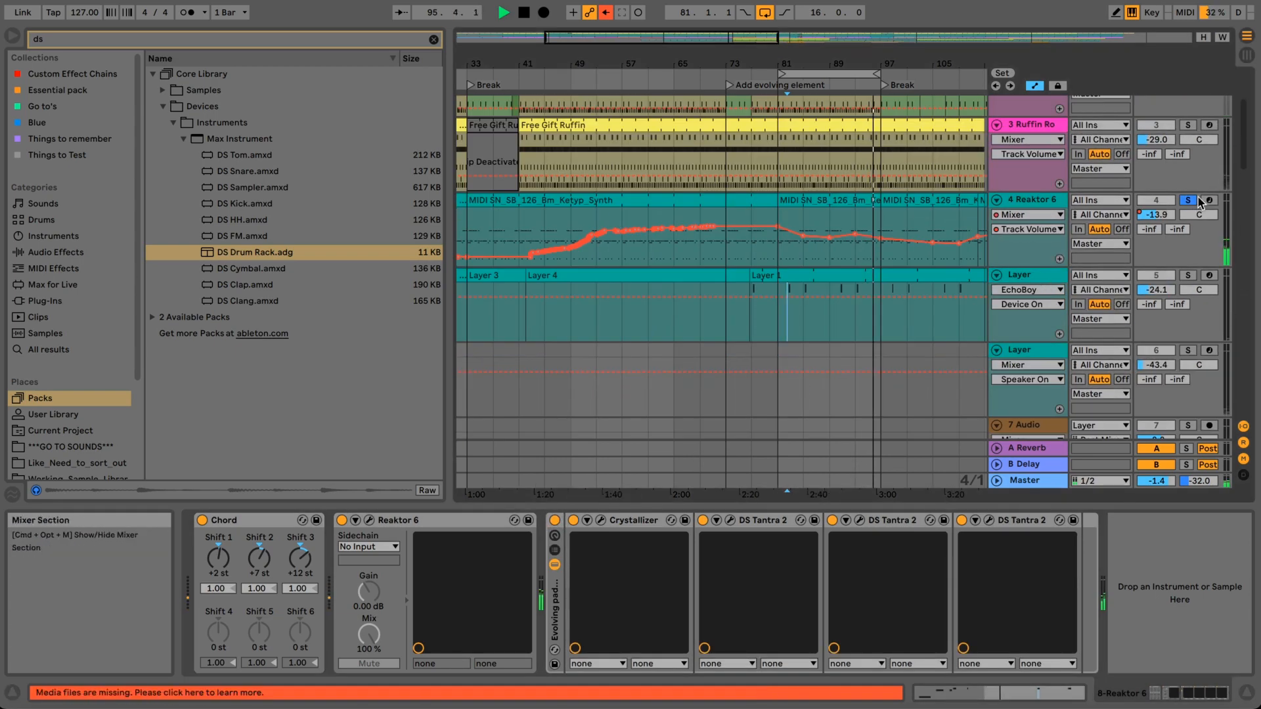
scroll(958, 295, down, 5)
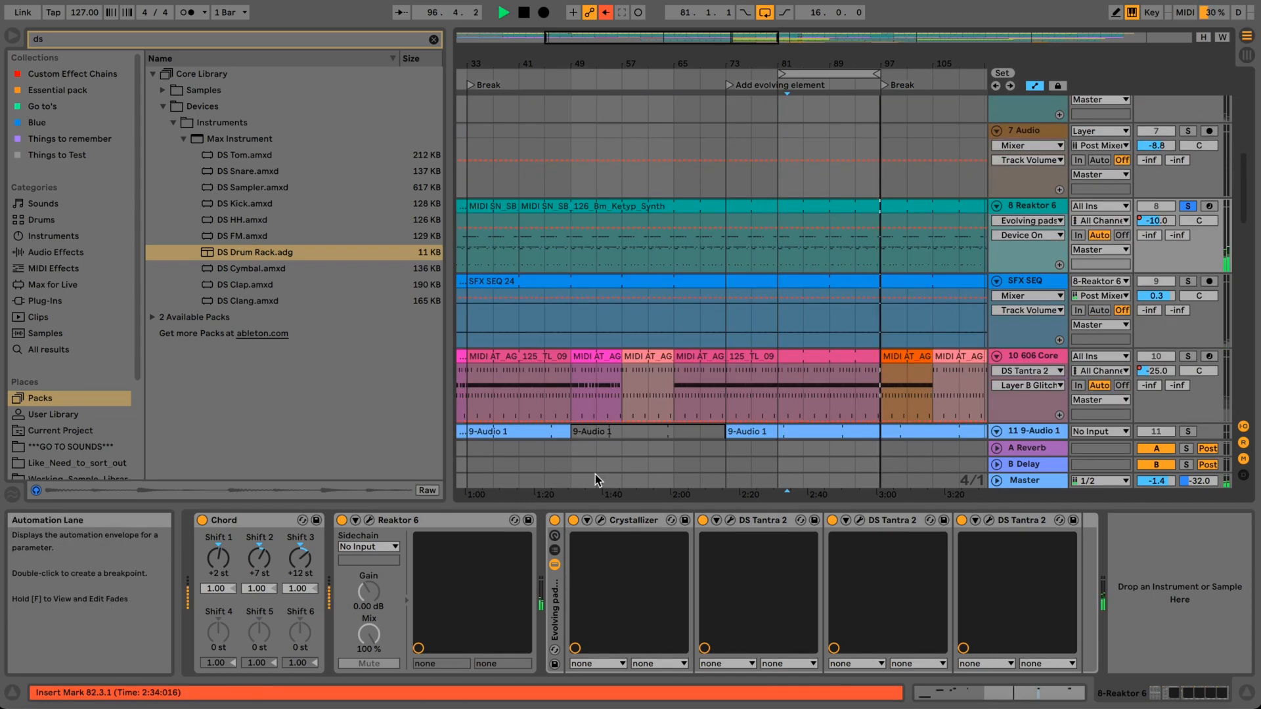
click(554, 521)
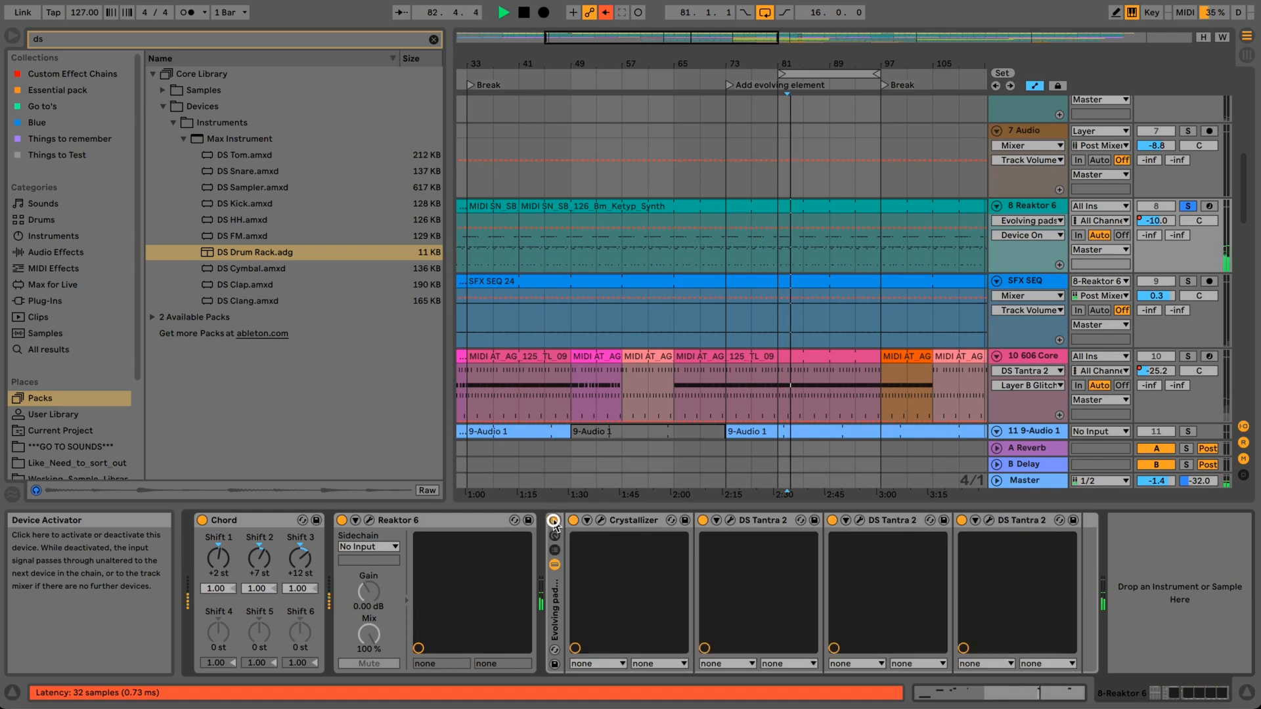
click(555, 522)
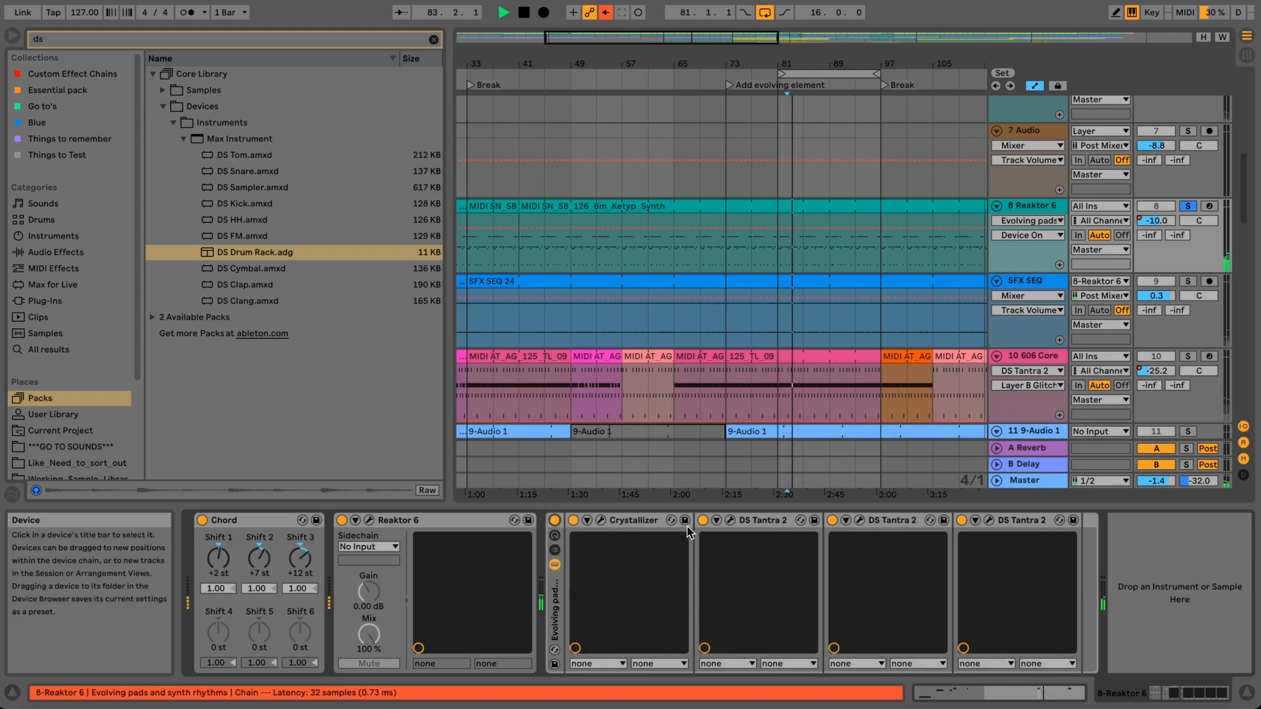
- Inspect the RUFFIN_FILTER_TALK preset in the first DS Tantra 2 on Reaktor 6 track 8
click(730, 520)
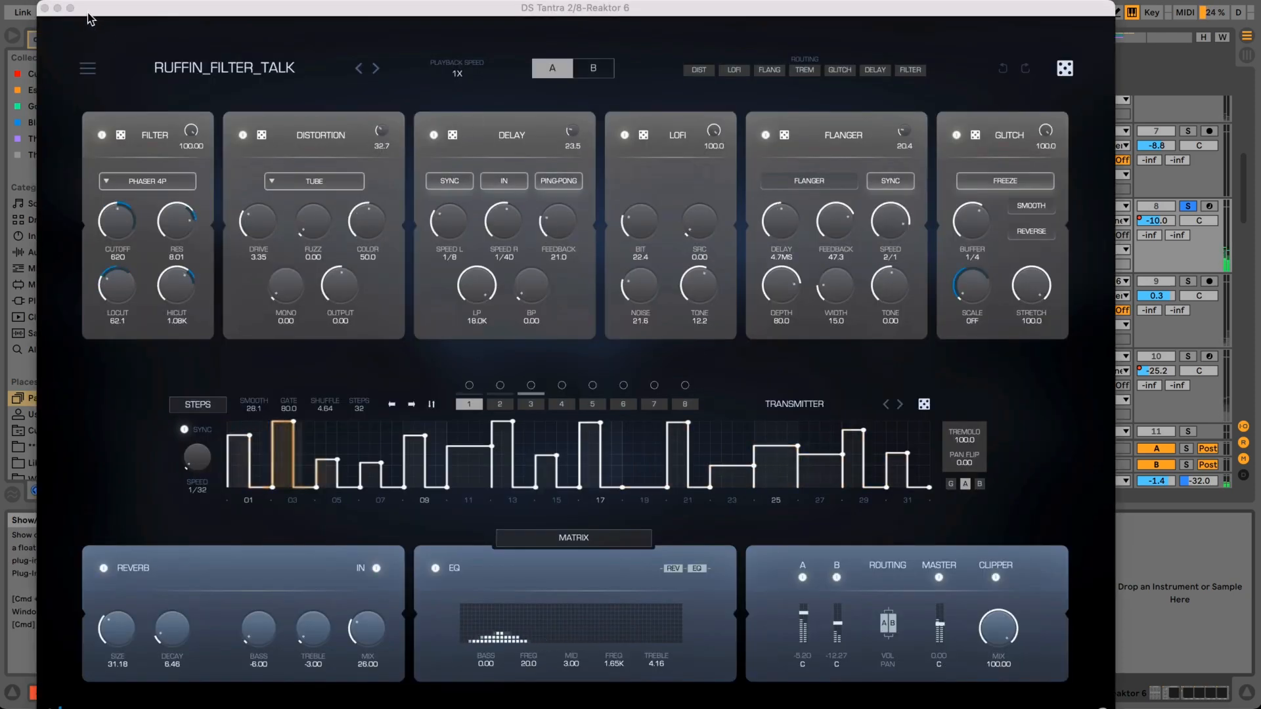
click(45, 8)
click(742, 531)
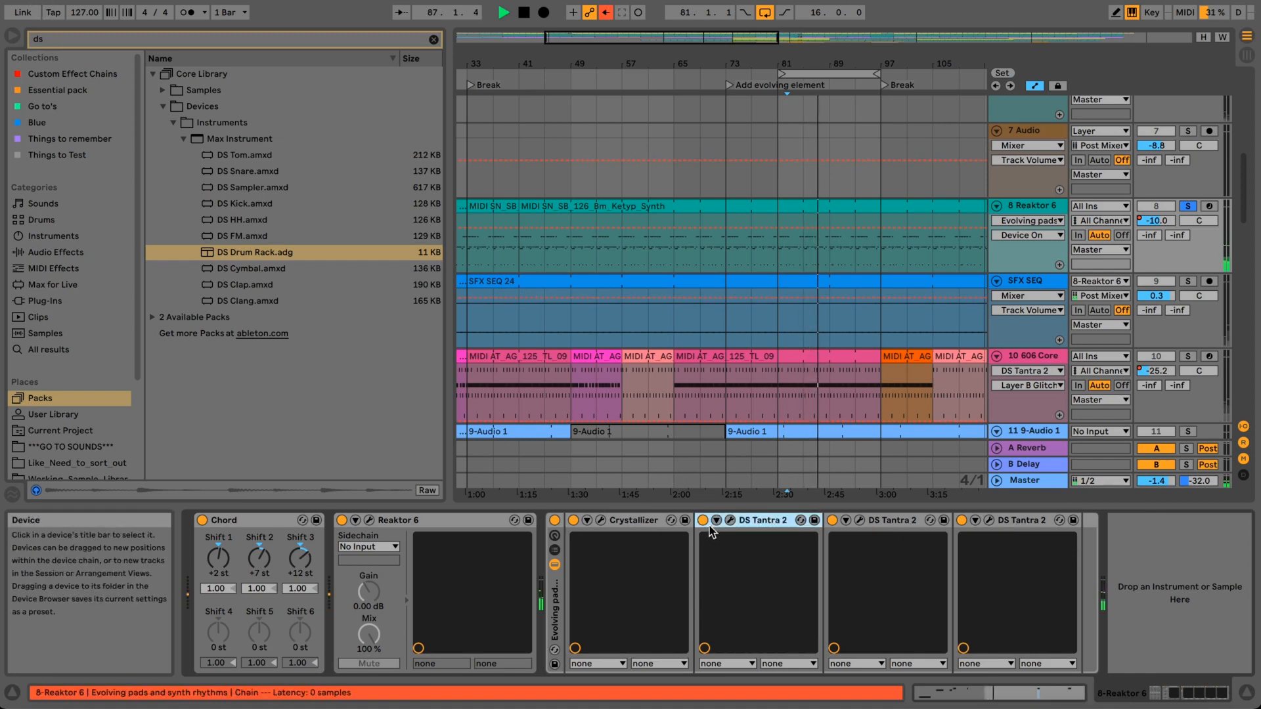
- Bypass all three DS Tantra 2 effects and Crystallizer on Reaktor 6 track 8 during playback
key(0)
click(815, 520)
click(832, 520)
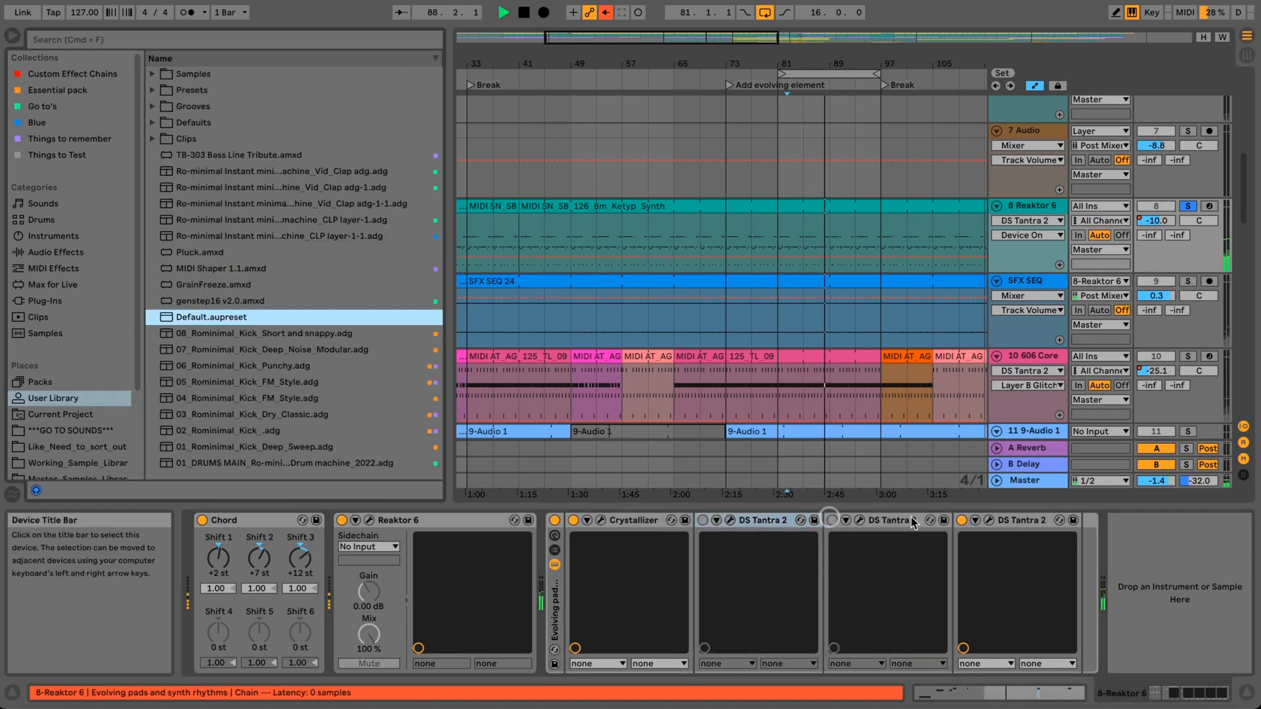
click(962, 521)
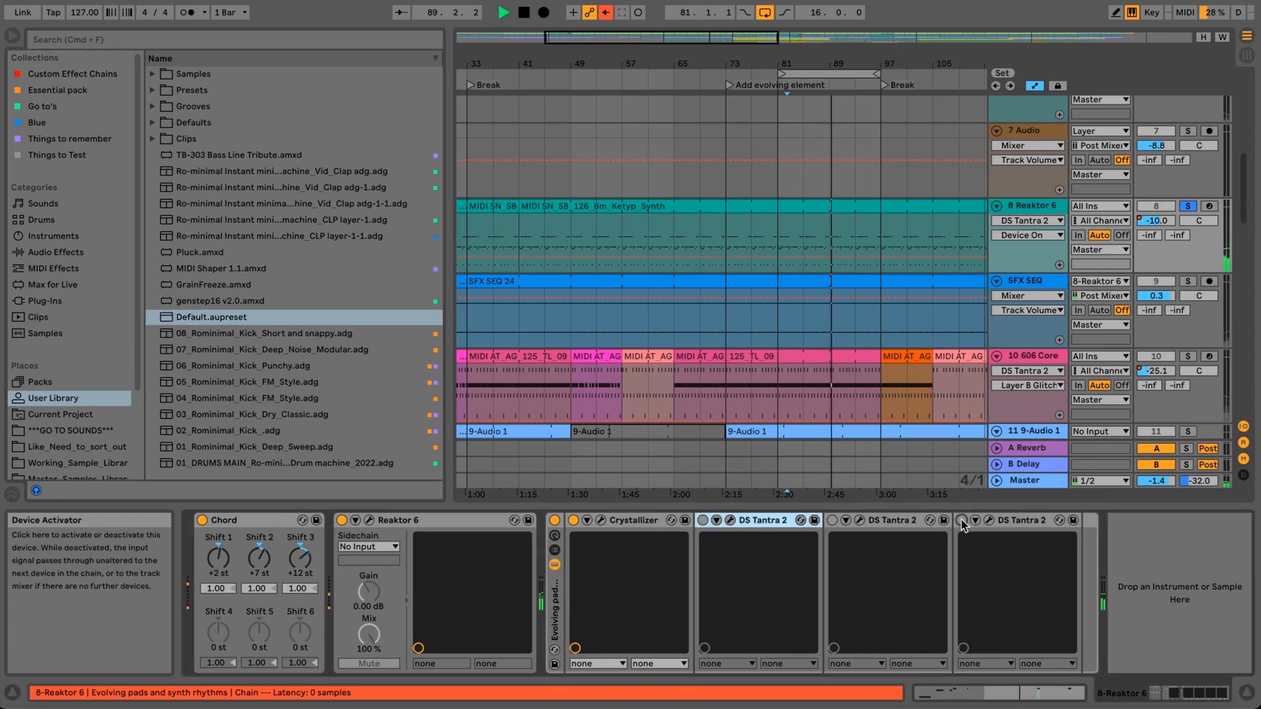
click(573, 520)
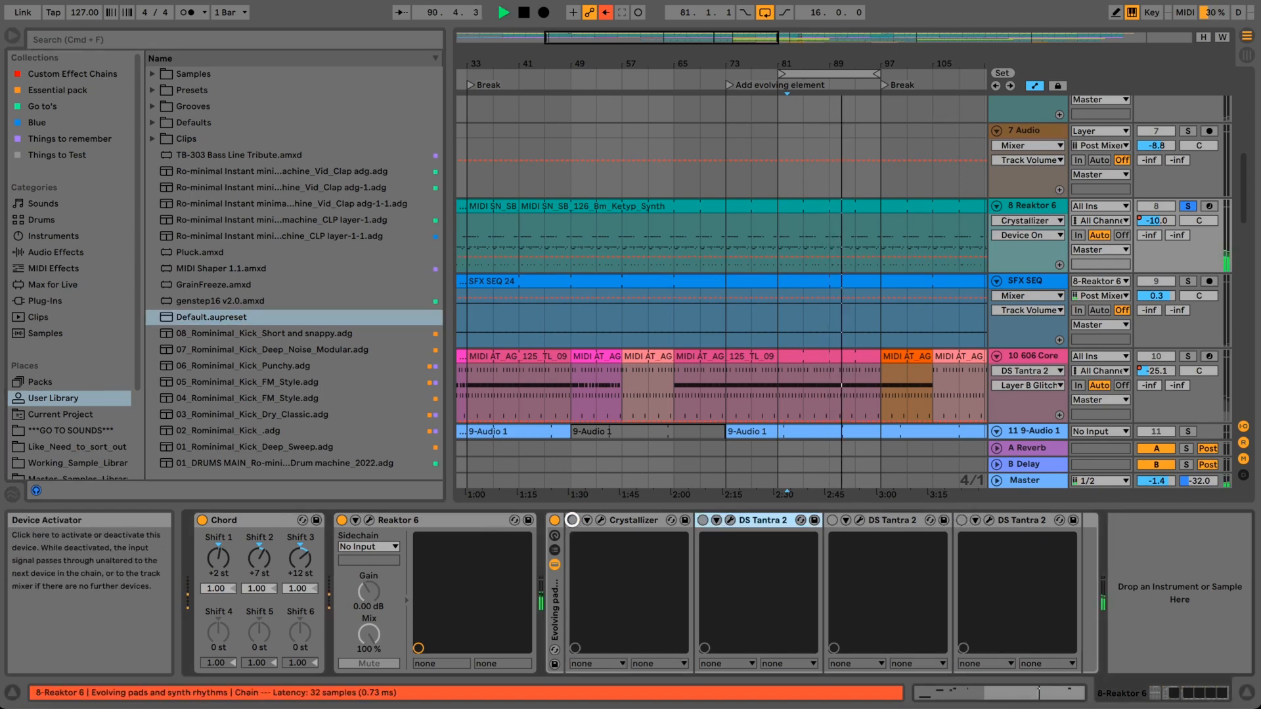
- Turn Crystallizer and all three DS Tantra 2 effects back on for Reaktor 6 track 8, inspecting Crystallizer's Mad Cows preset
click(573, 521)
click(600, 521)
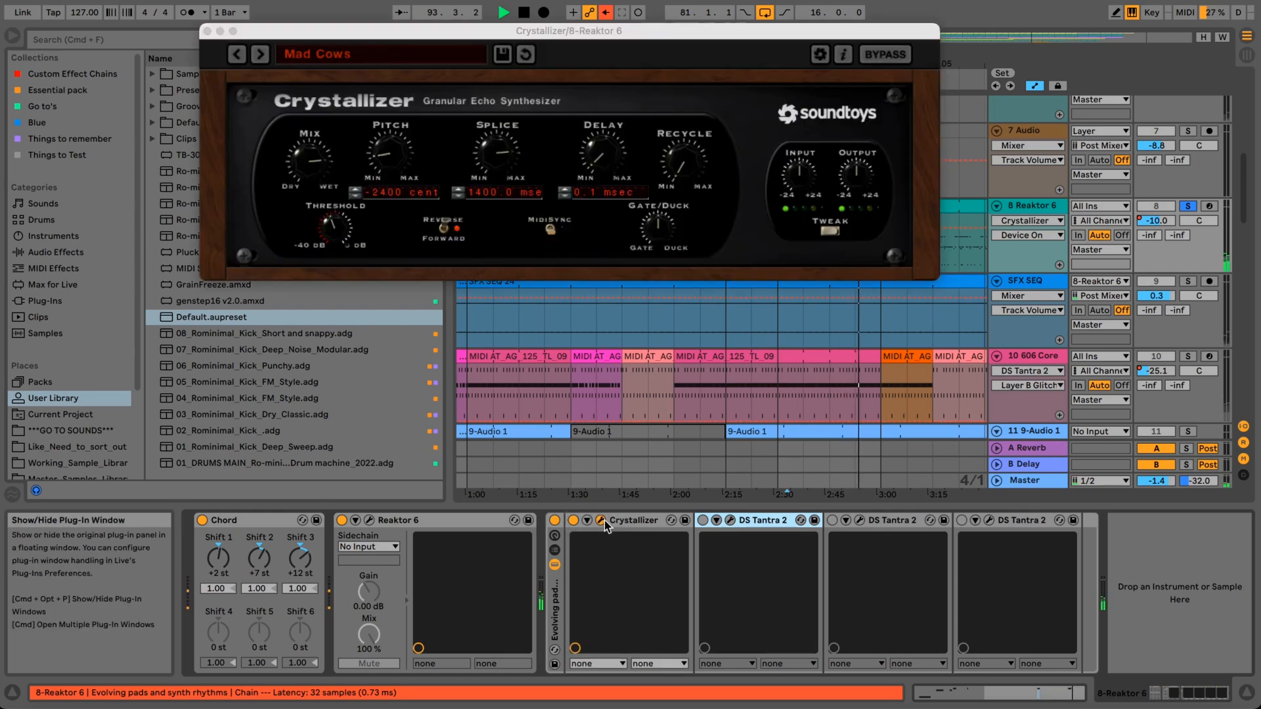
click(208, 31)
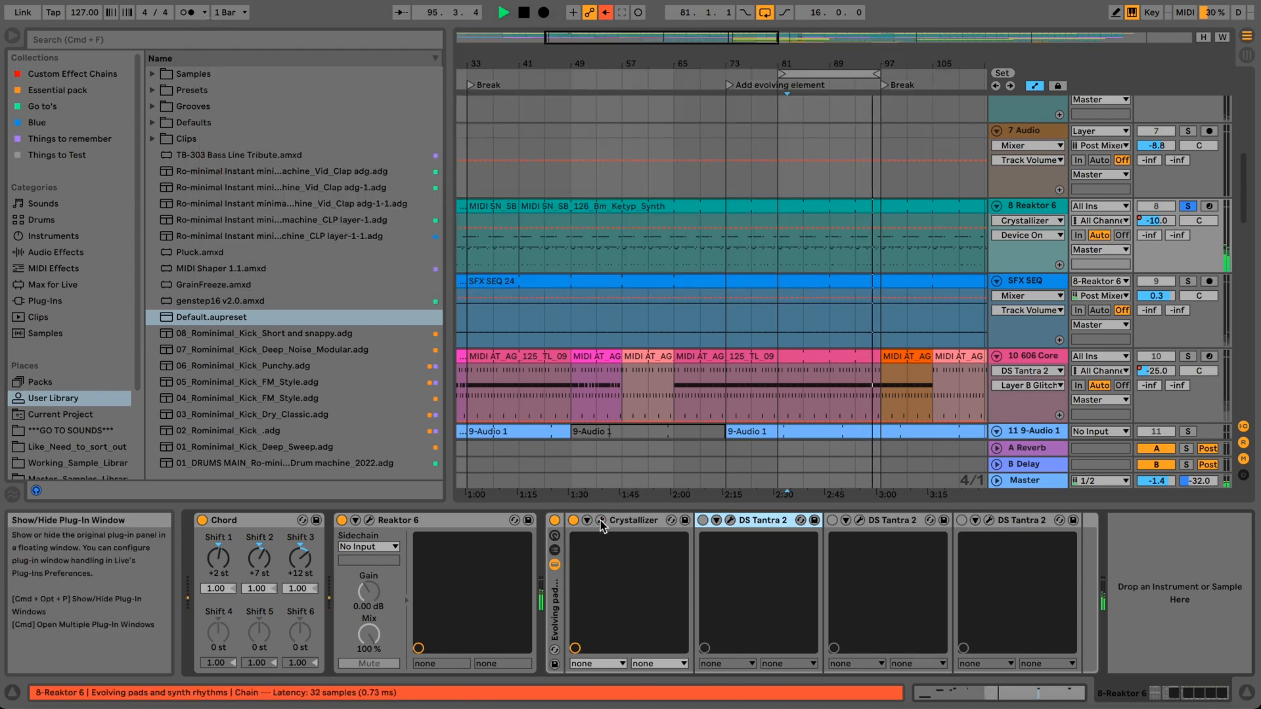
click(703, 521)
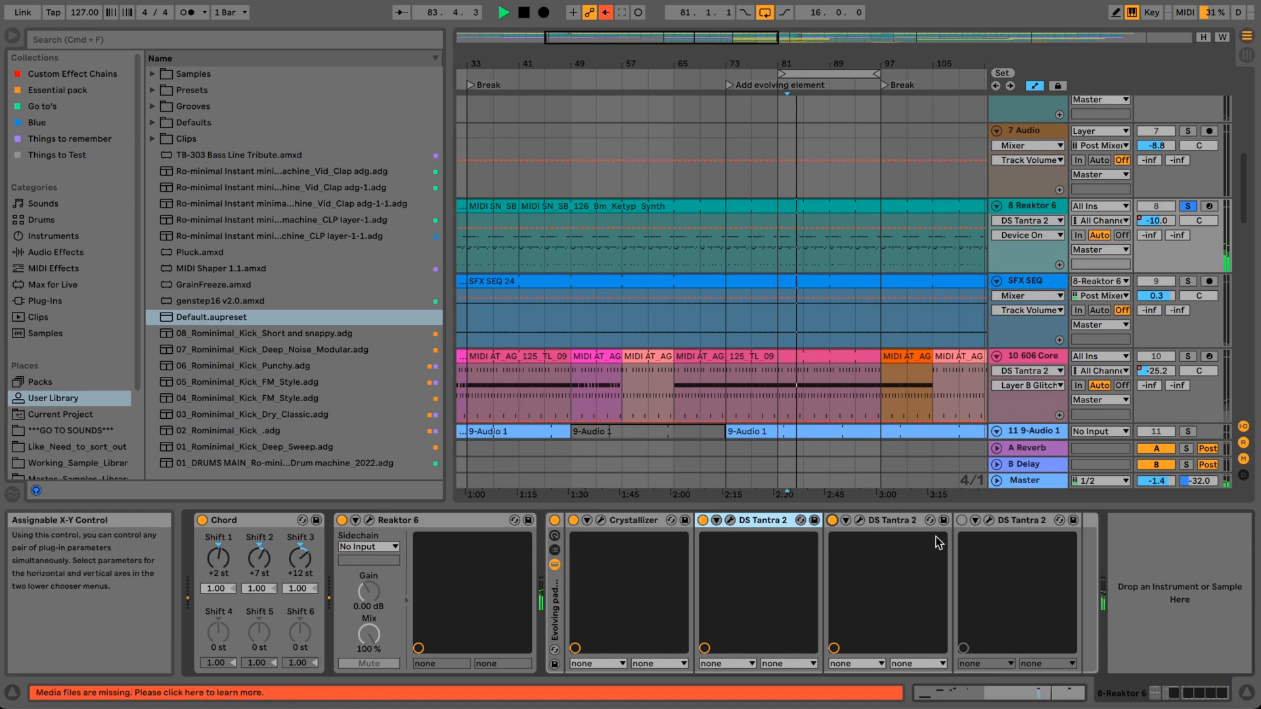
click(961, 521)
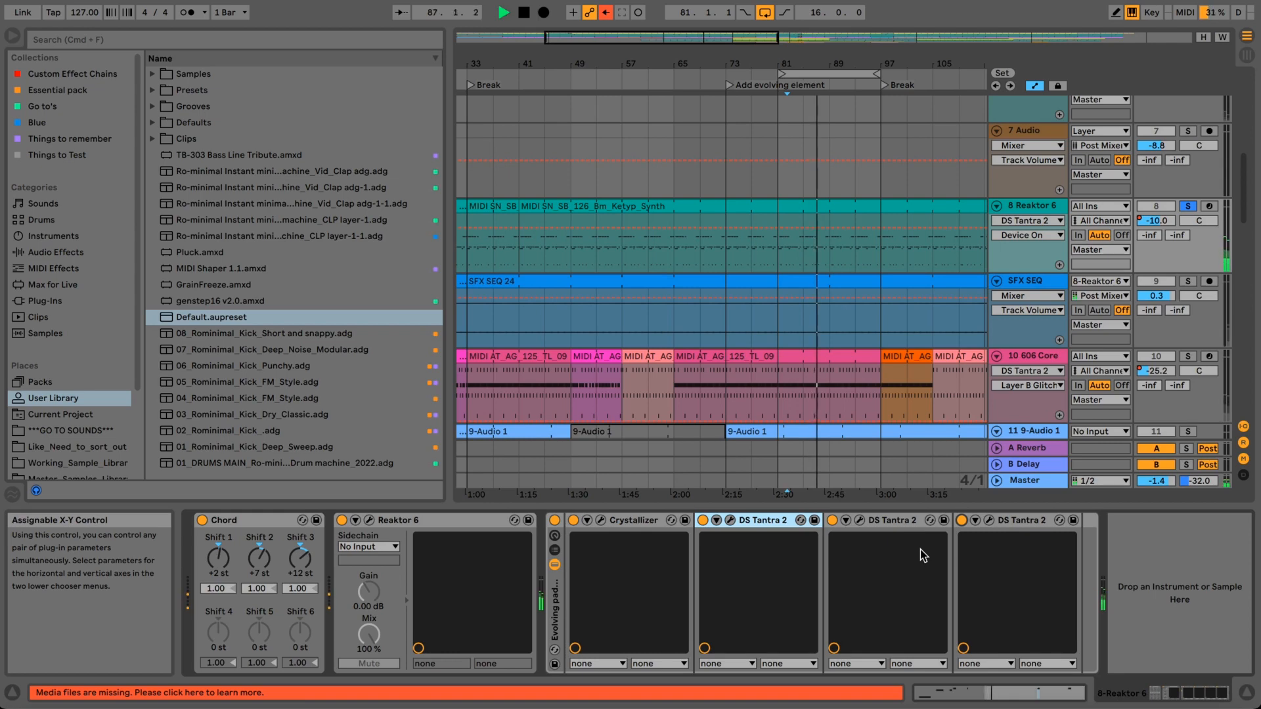
- Unsolo Reaktor 6 track 8 and compare the full mix with that track muted and active, leaving it active
click(1186, 208)
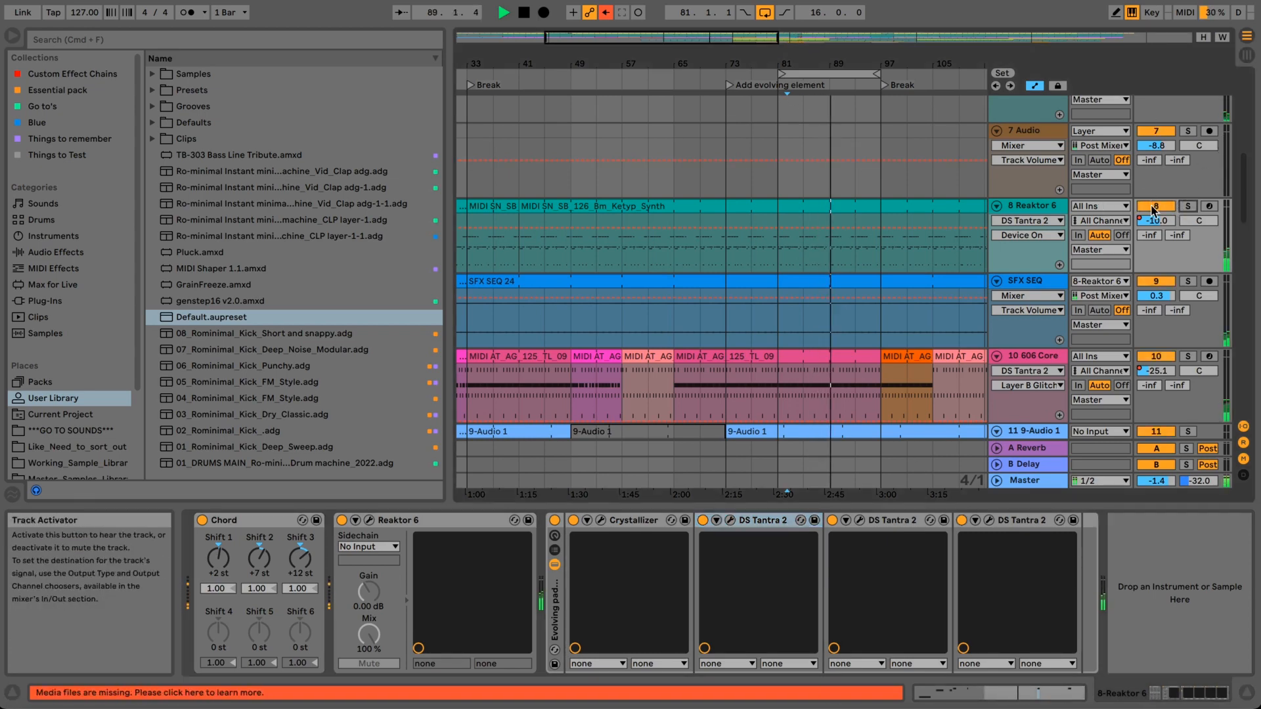
click(1151, 206)
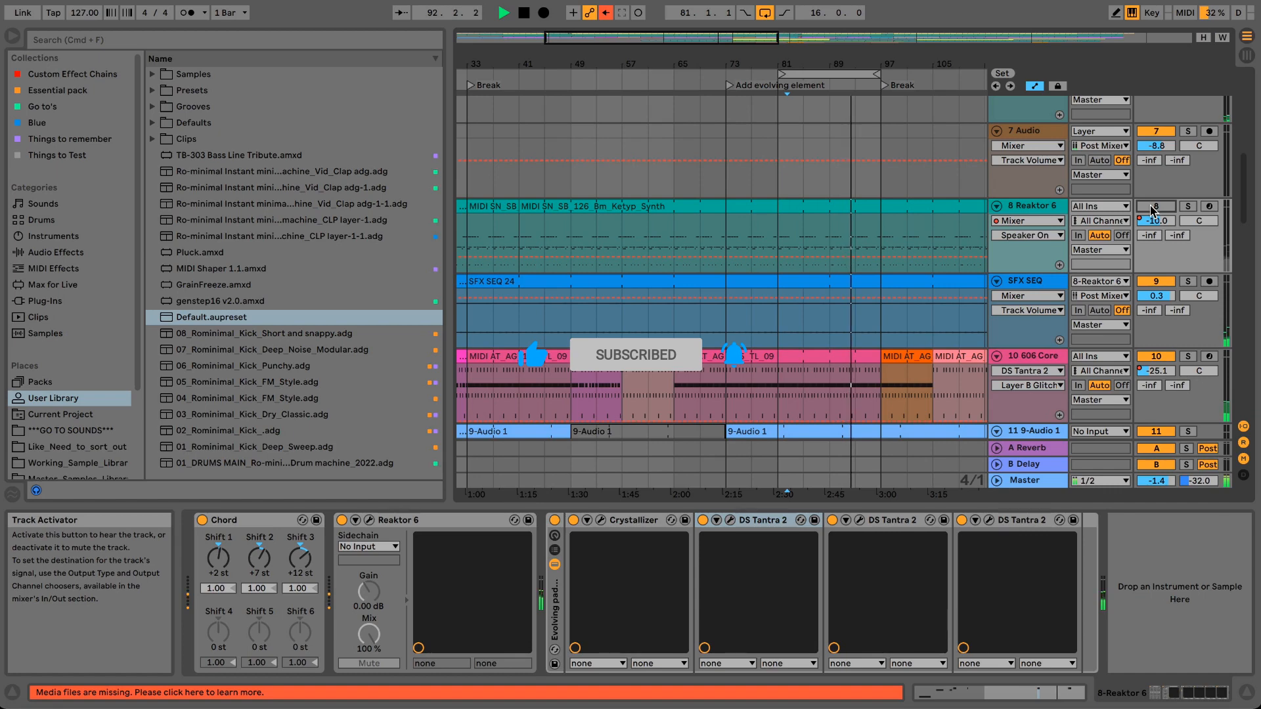
click(1151, 207)
- Select the loop from bar 81 to 97, solo the SFX SEQ track and open its SFX SEQ 24 clip
drag(865, 63, 765, 53)
click(732, 75)
scroll(711, 255, down, 2)
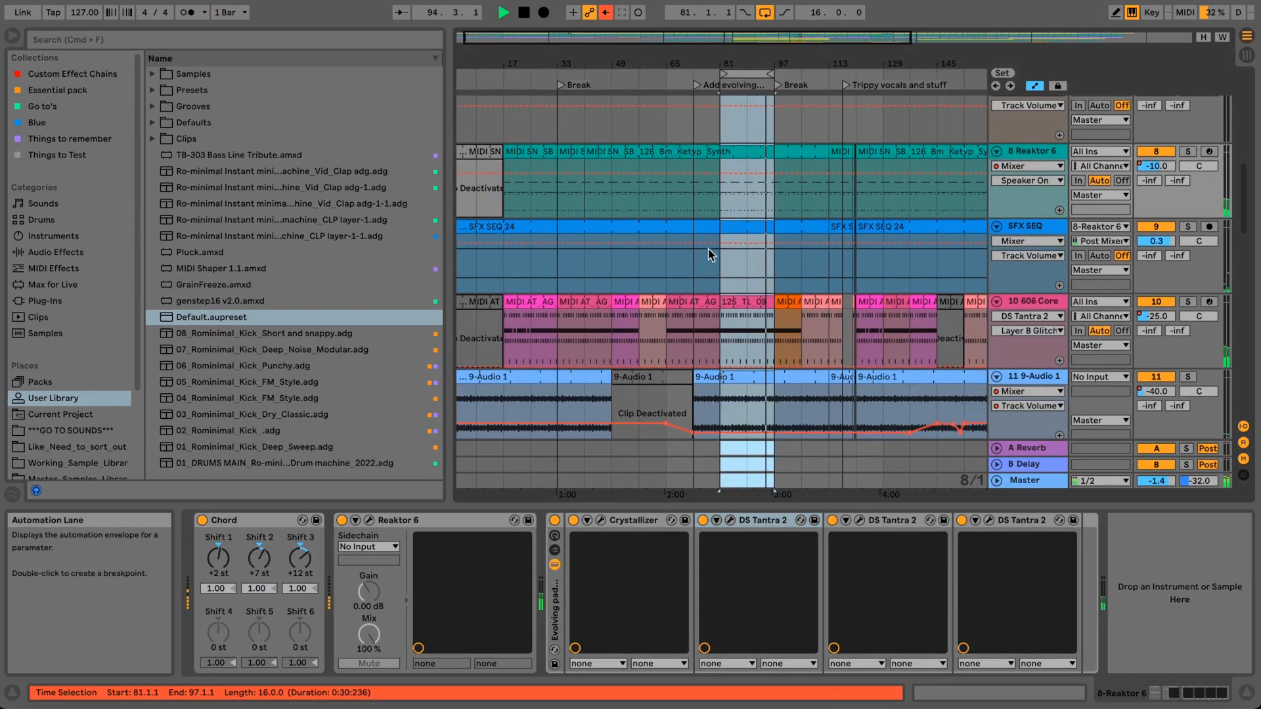
click(1185, 227)
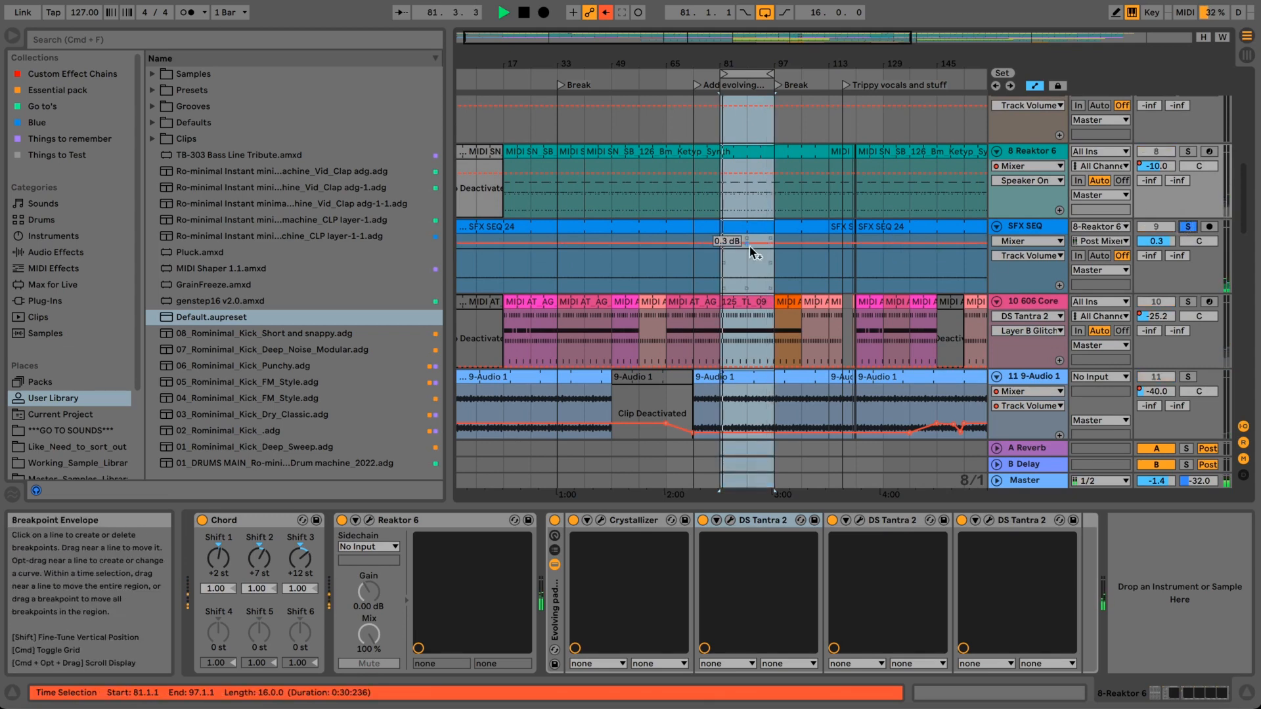
scroll(913, 217, down, 3)
click(1020, 114)
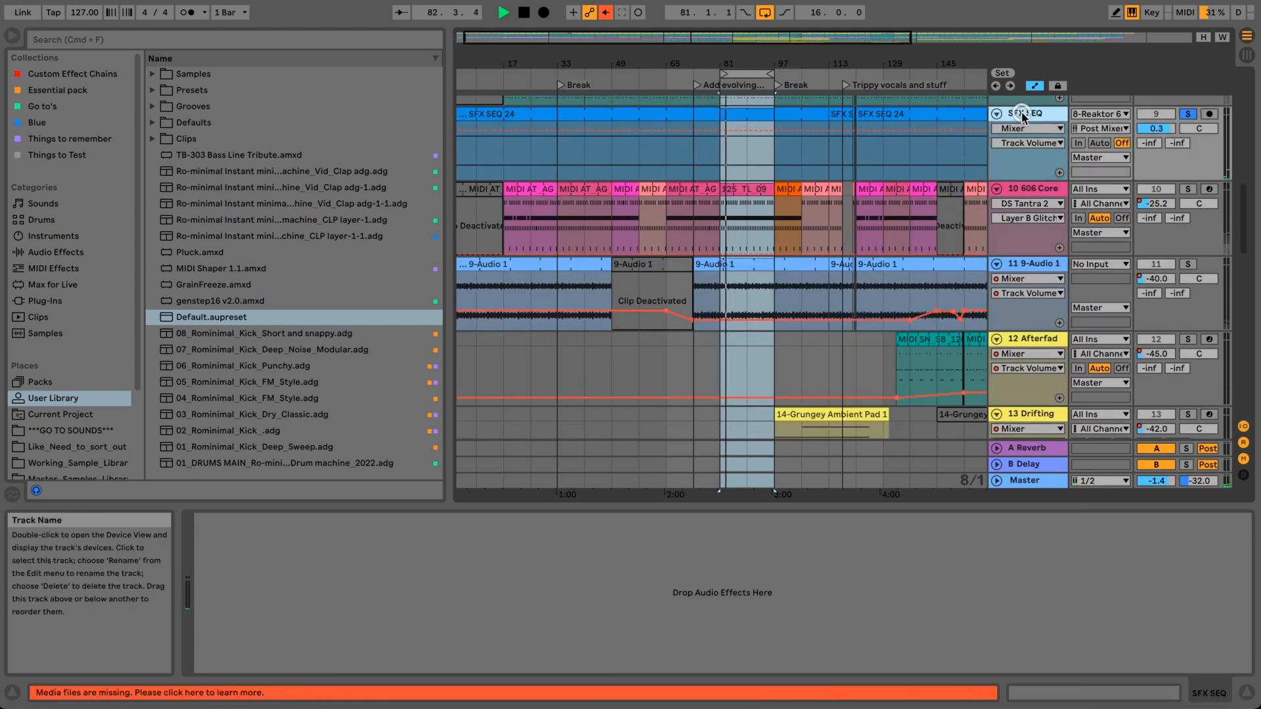
double_click(762, 127)
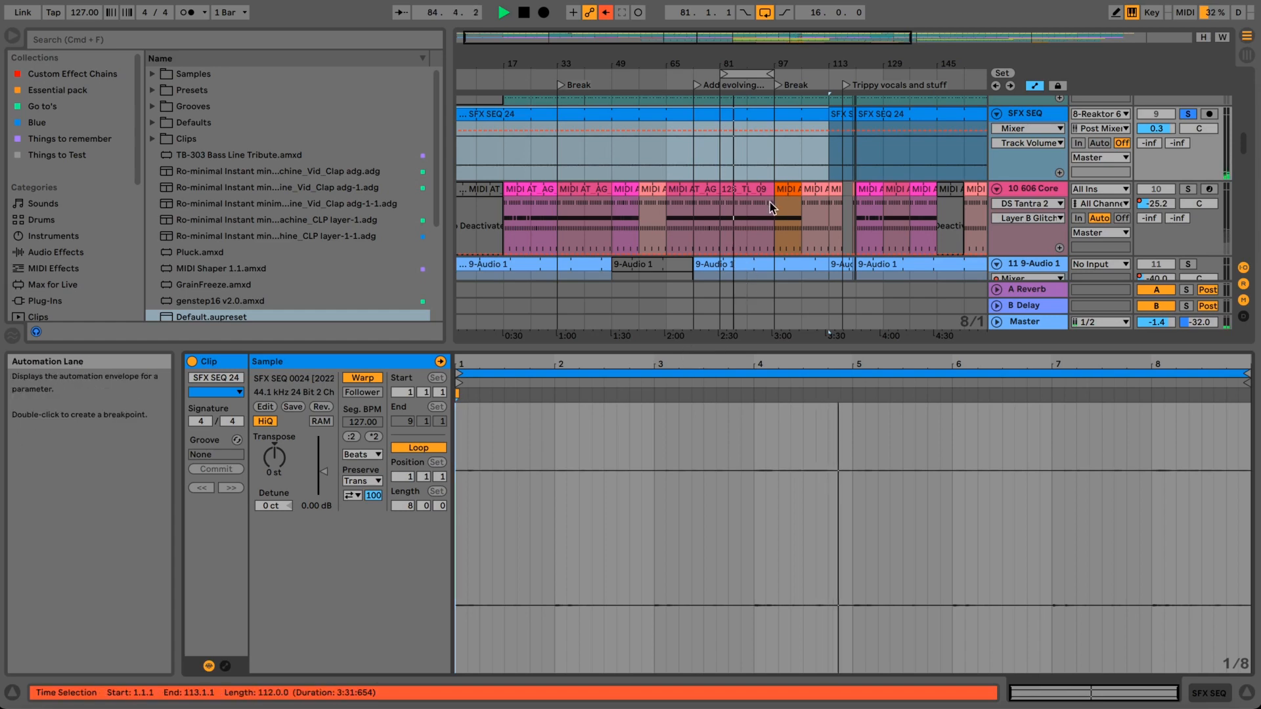
- Solo the 606 Core track and show its 606 Core Kit devices
click(1189, 189)
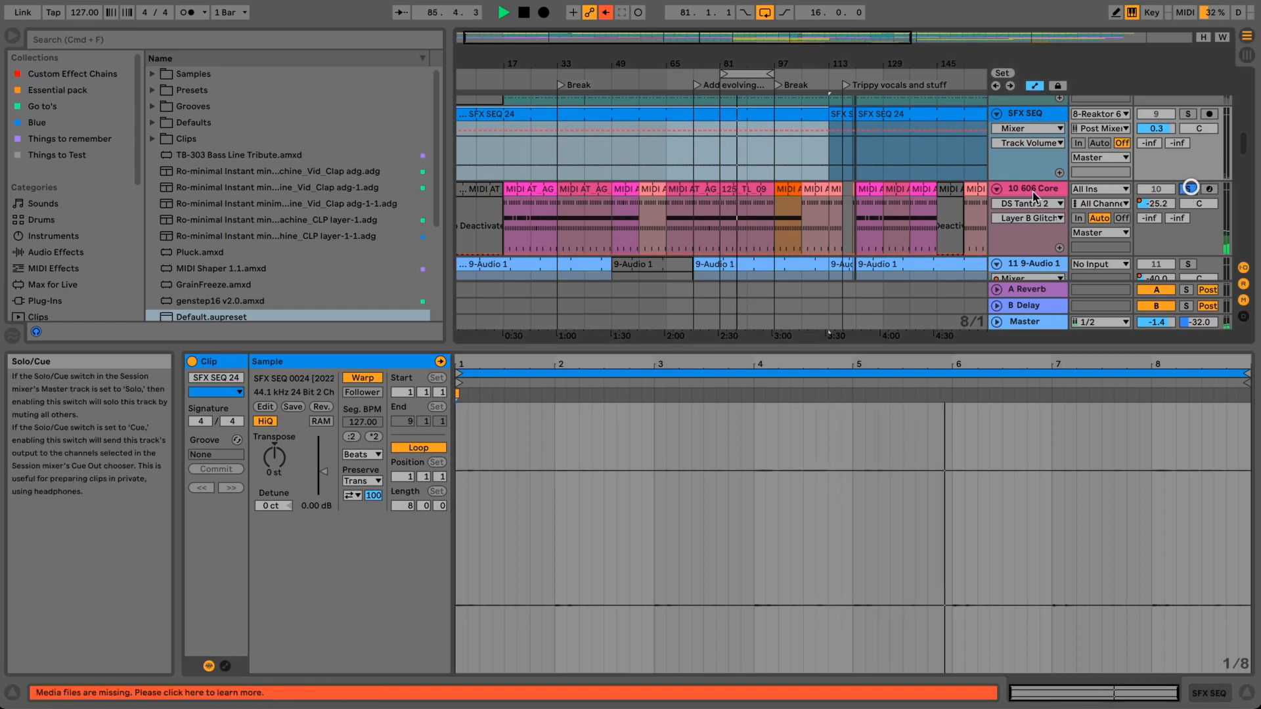
click(1028, 188)
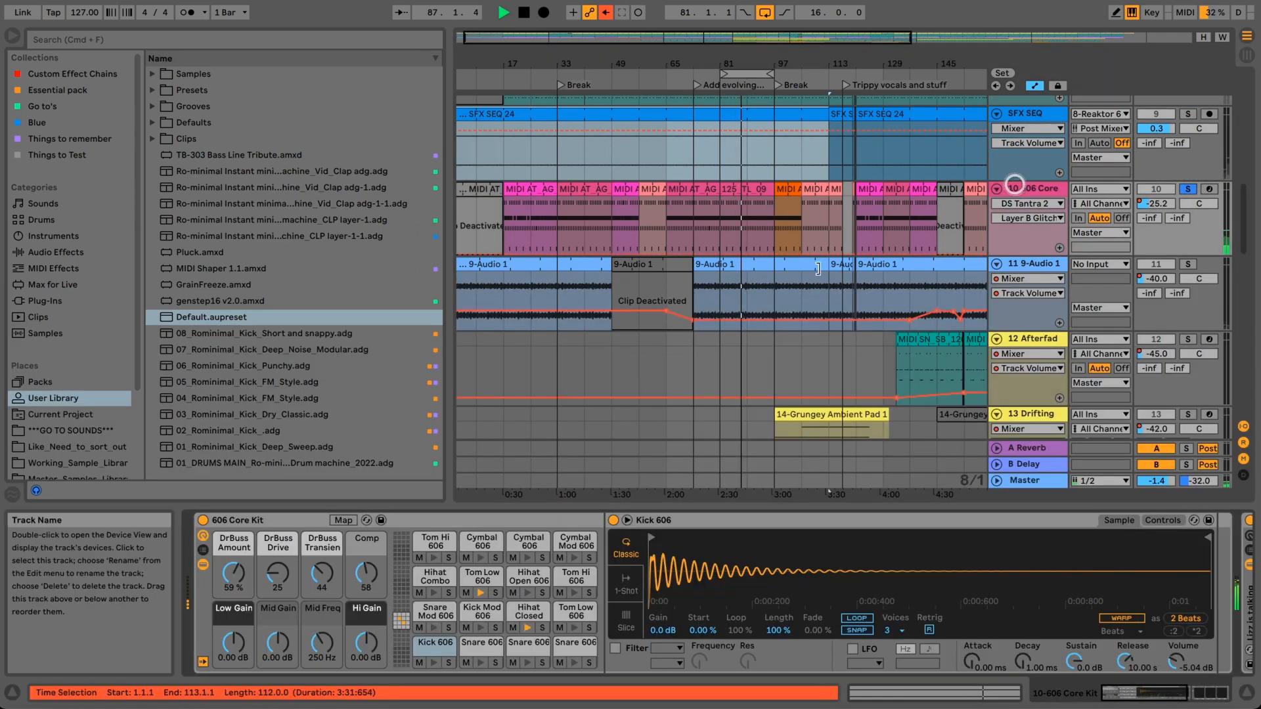
- Compare the 606 Core track with its effect rack off and on, then inspect Crystallizer's Rachet preset and close its window
click(1016, 189)
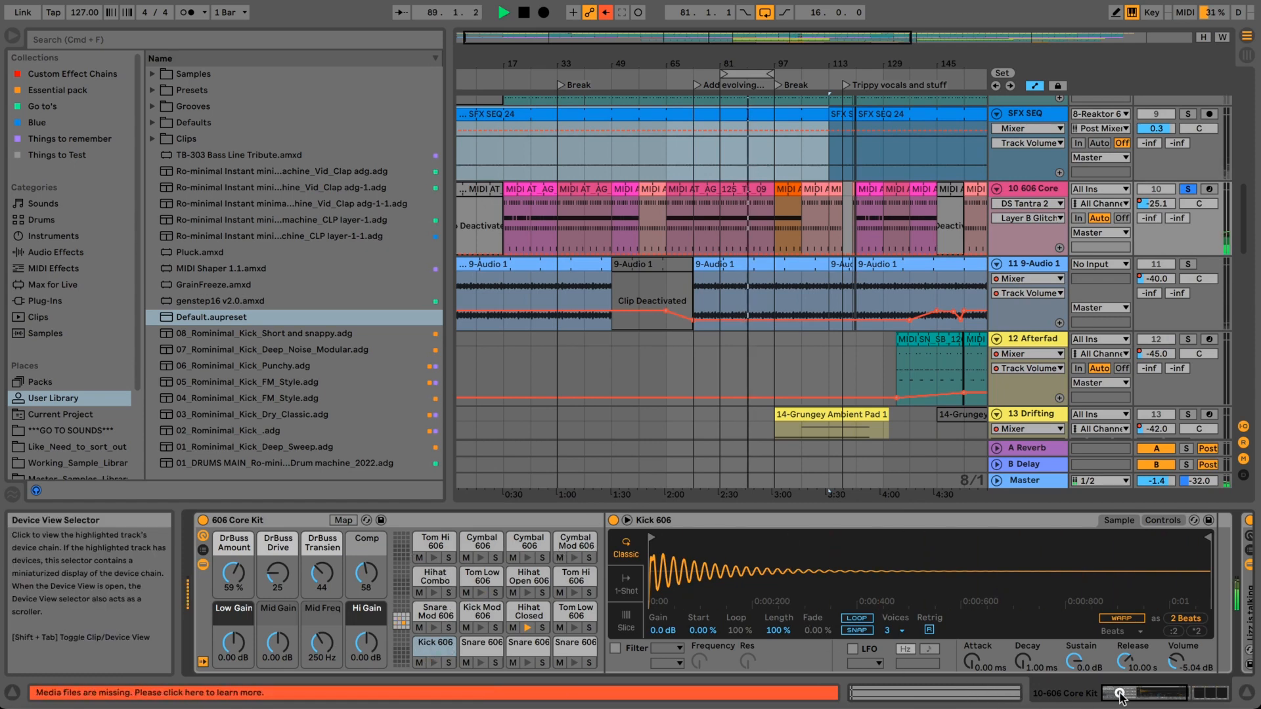
drag(1119, 694, 1176, 689)
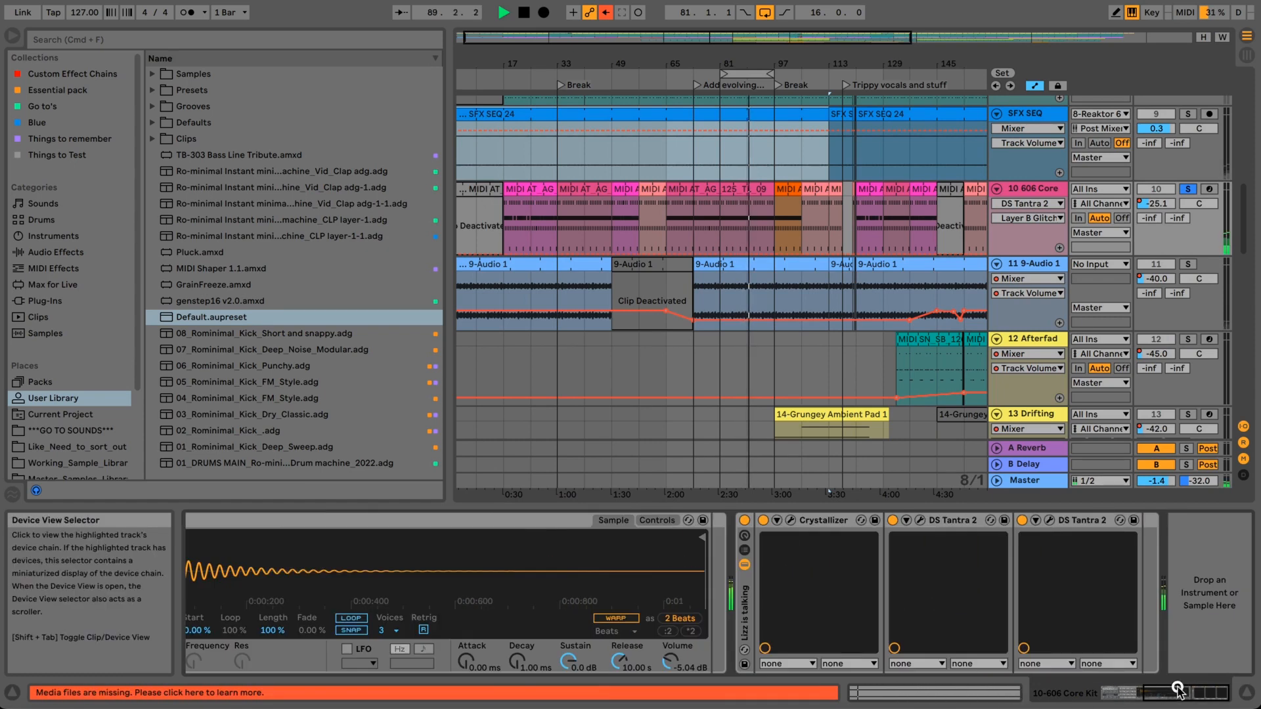
click(745, 520)
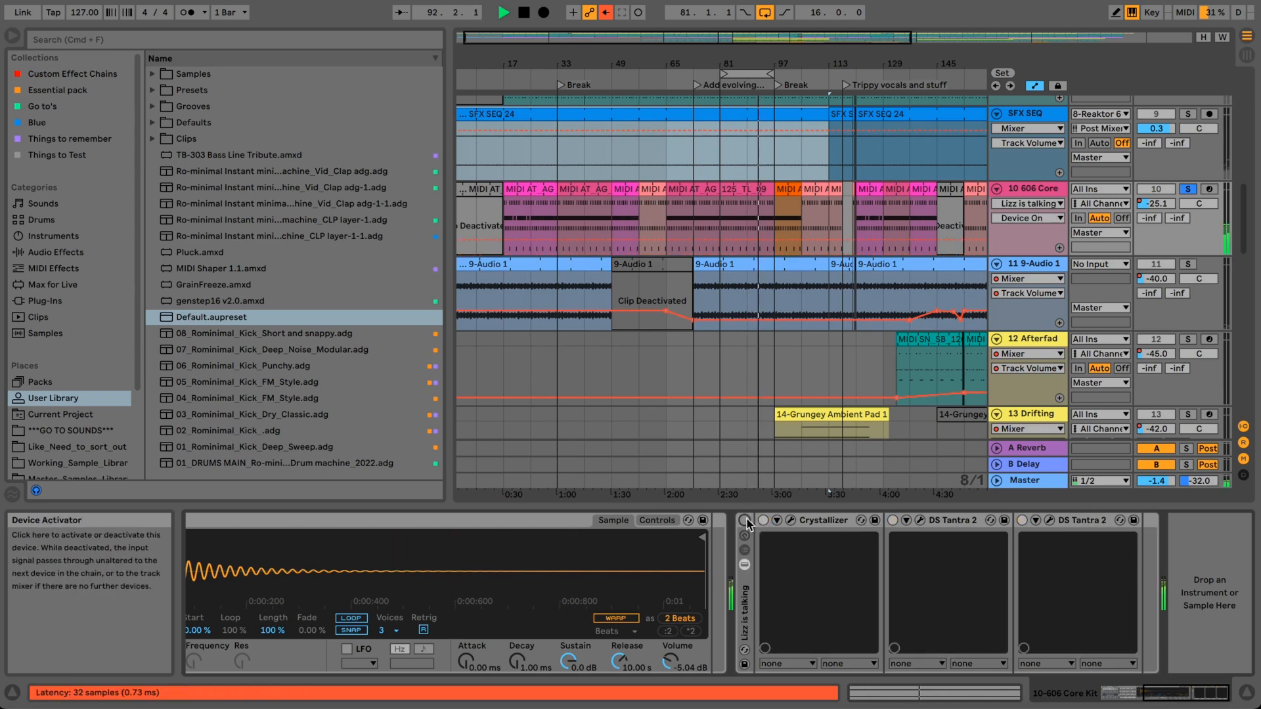
click(745, 521)
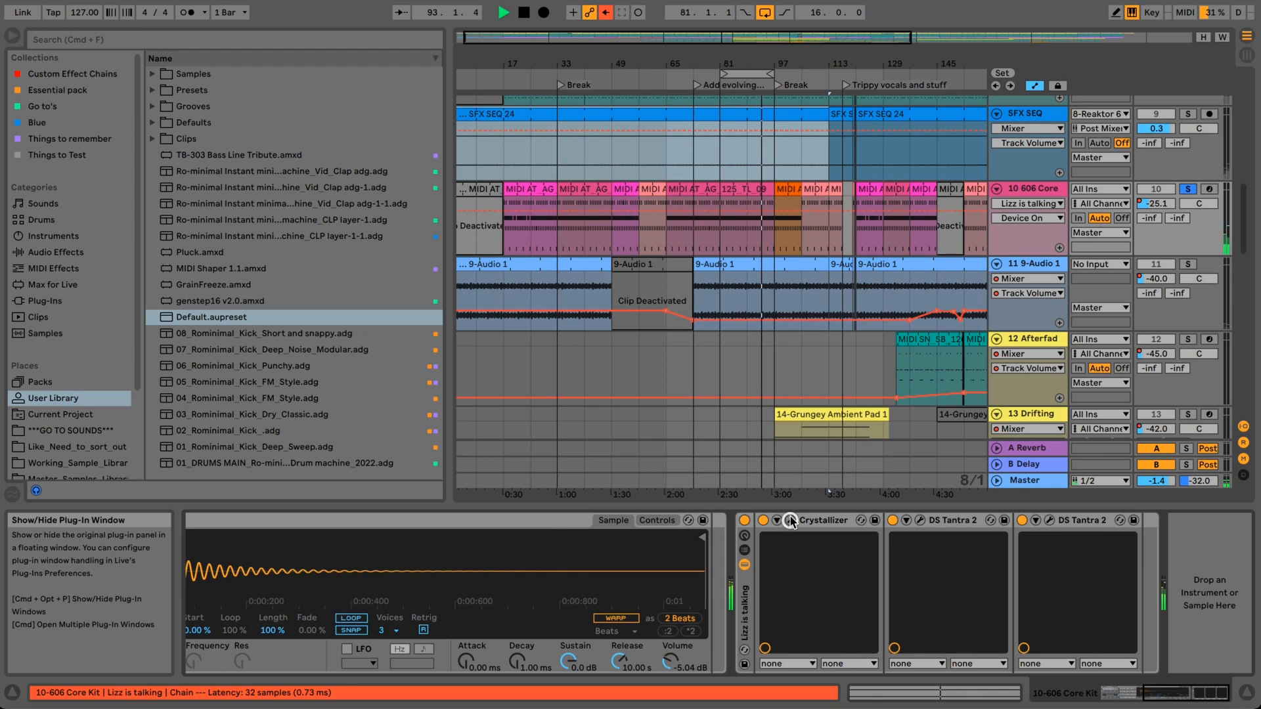
click(790, 520)
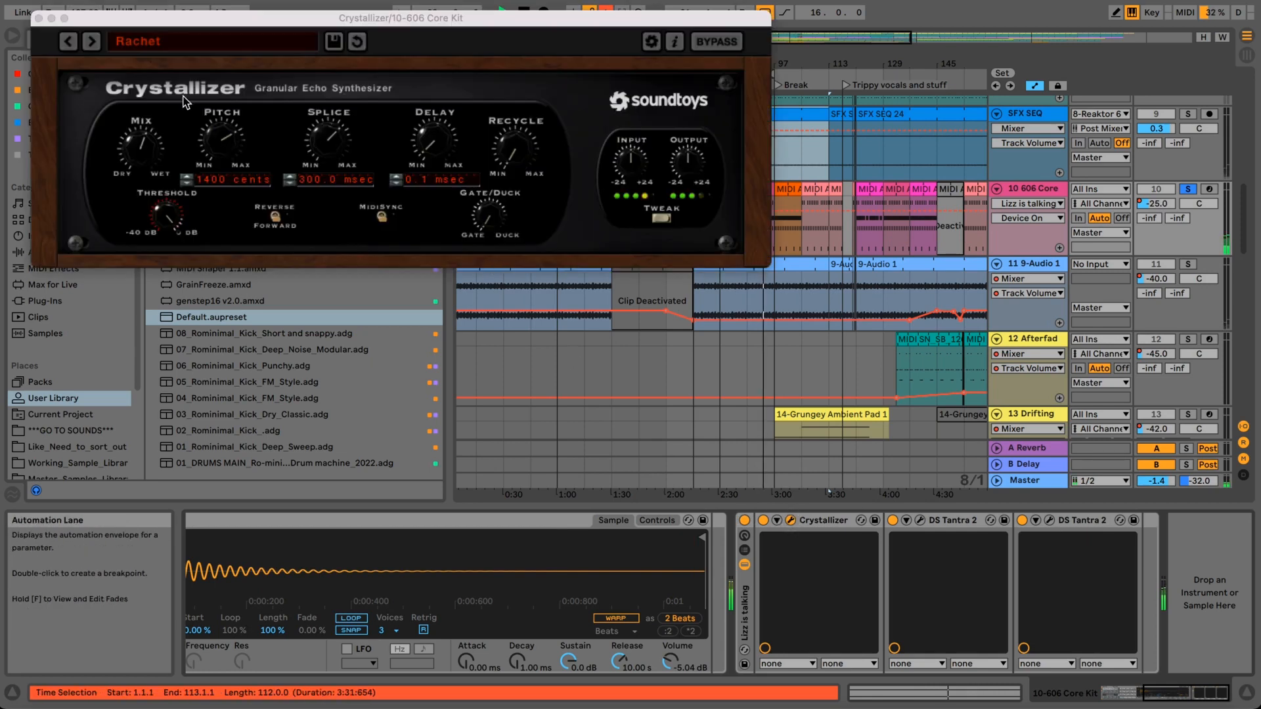
click(40, 19)
- Compare the 606 Core sound with Crystallizer and both DS Tantra 2 effects switched off and on, leaving all three on
click(893, 520)
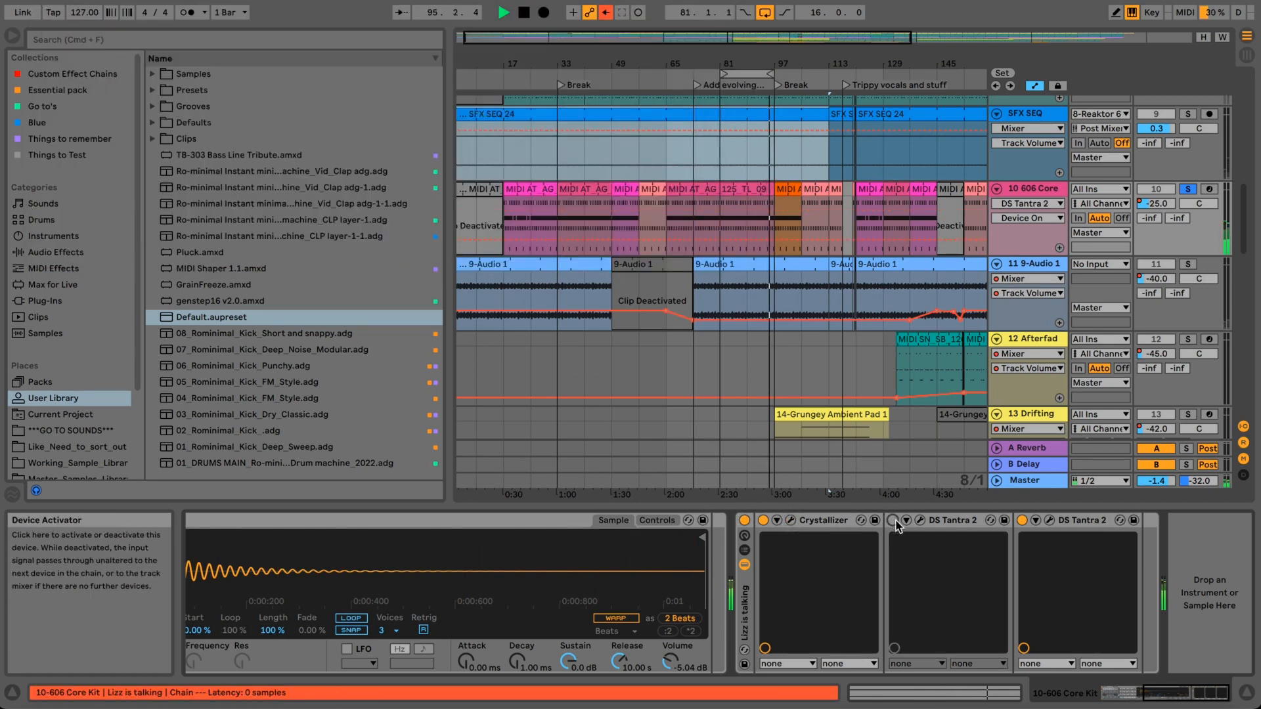
click(1022, 520)
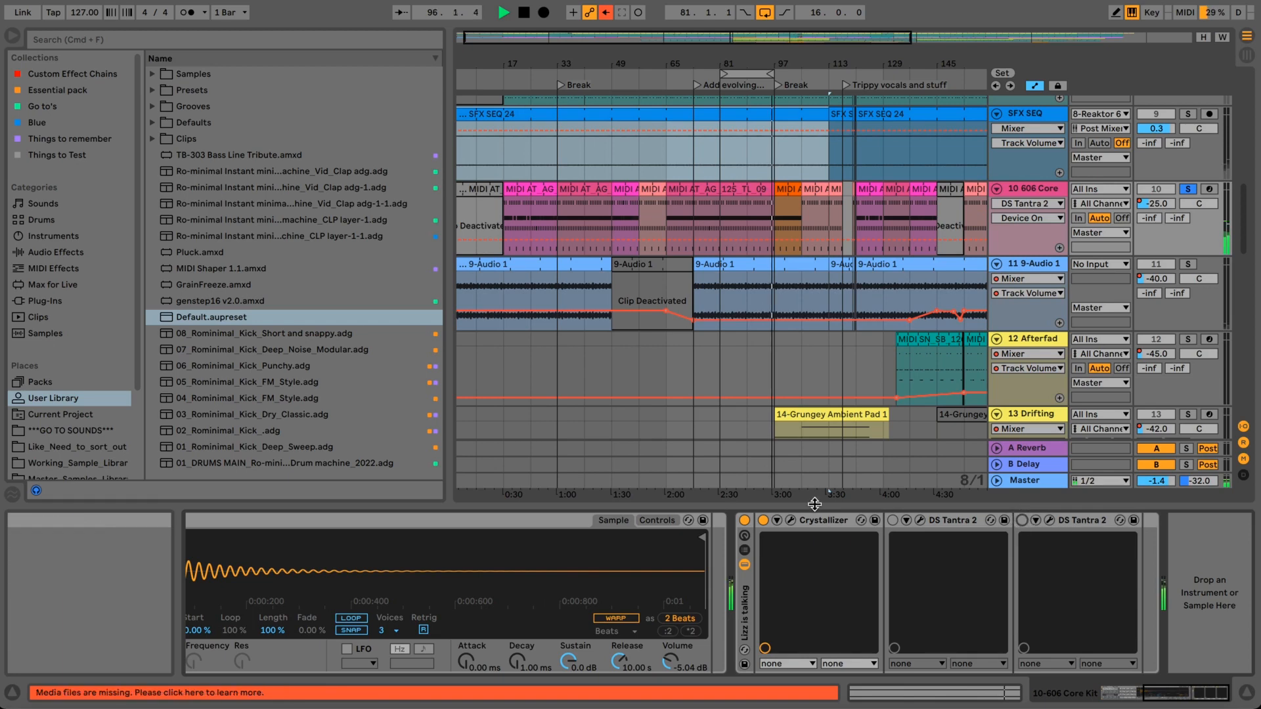
click(763, 520)
click(763, 520)
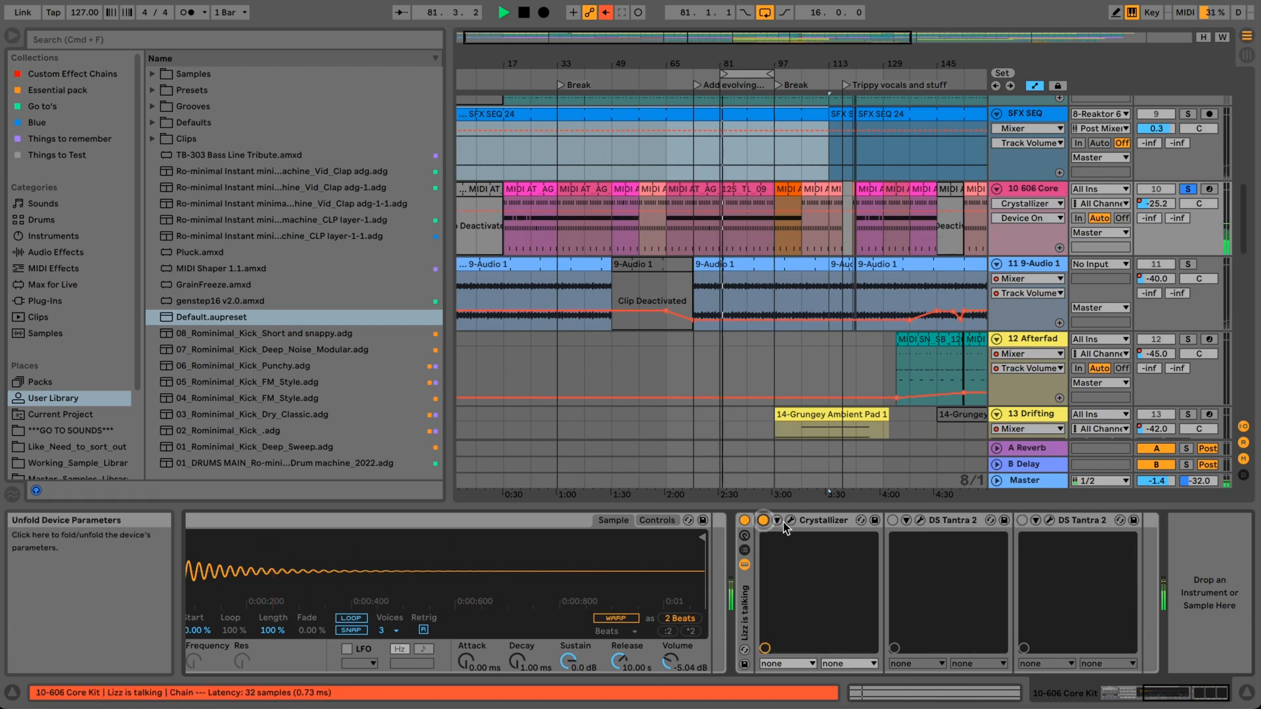
click(894, 520)
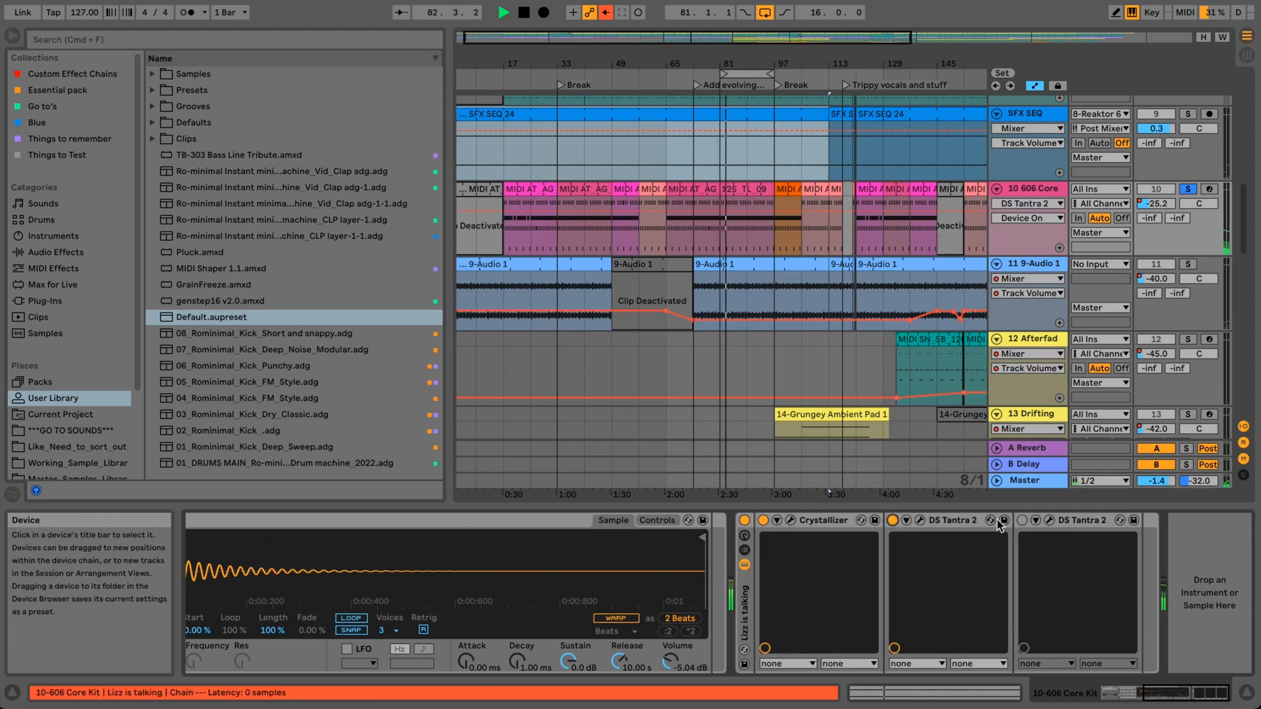
click(1023, 520)
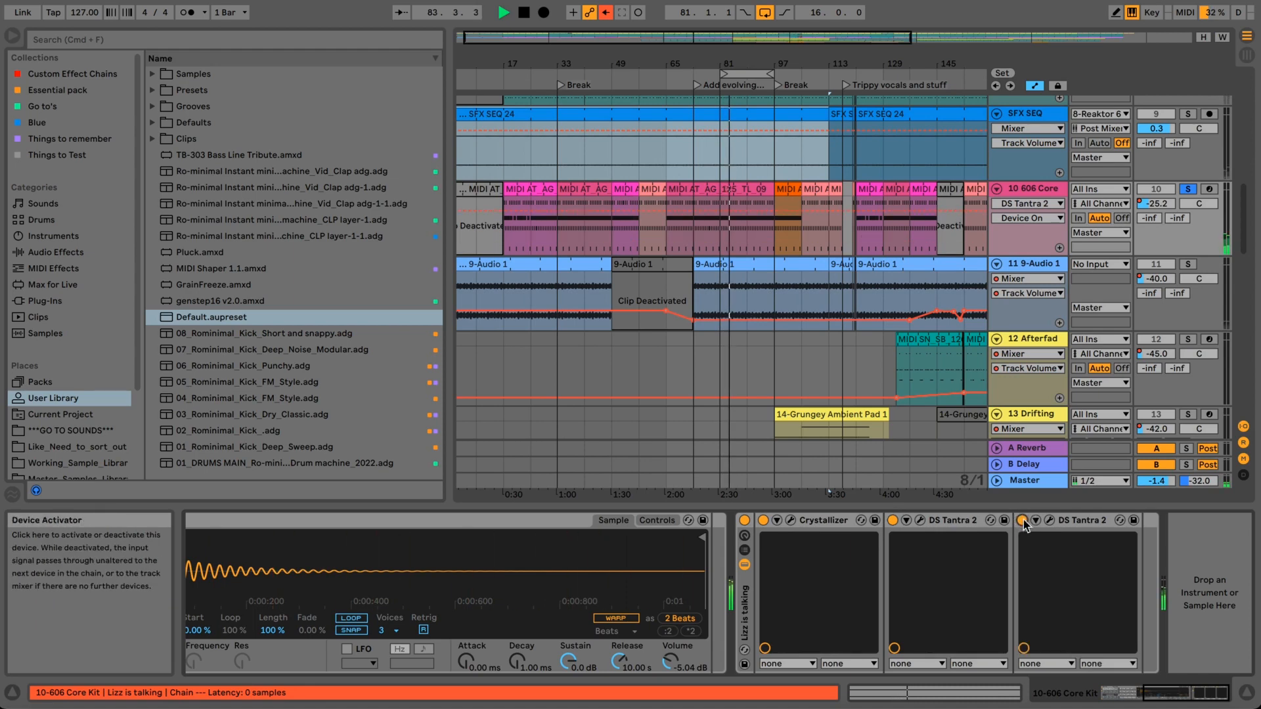
- Unsolo the 606 Core track and compare the full mix with it muted and active, leaving it active
click(1188, 190)
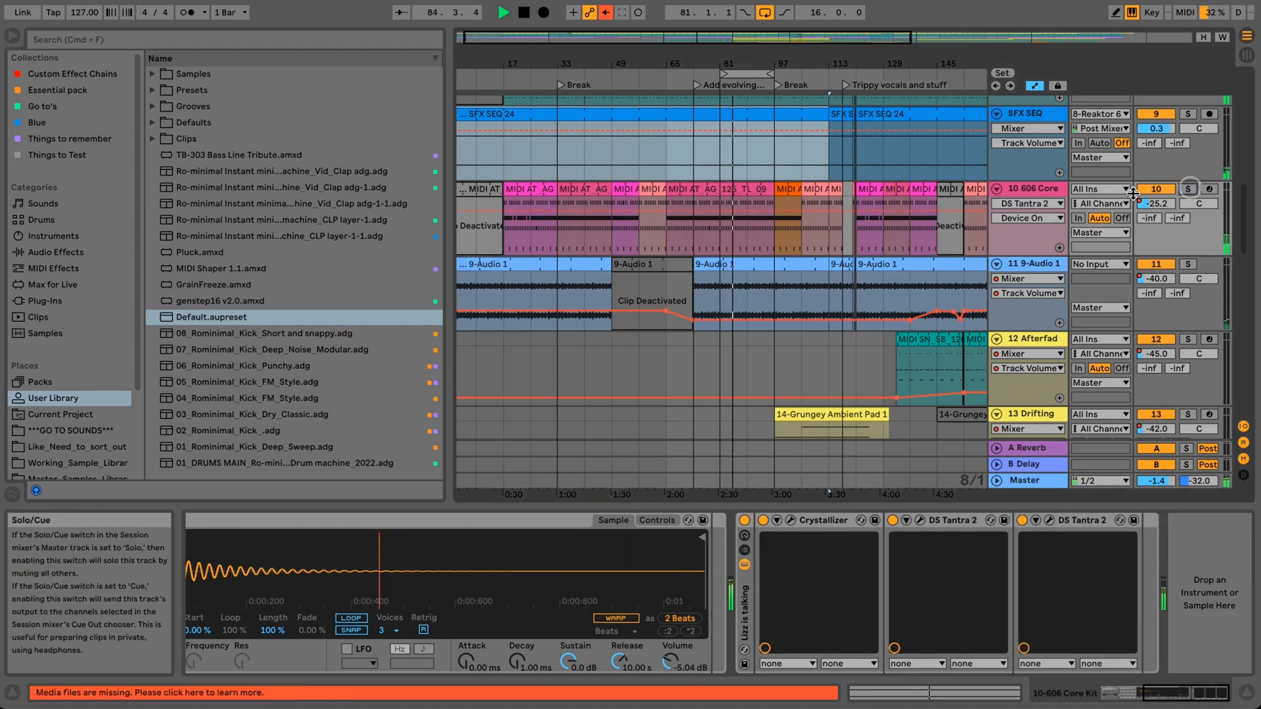
click(1160, 190)
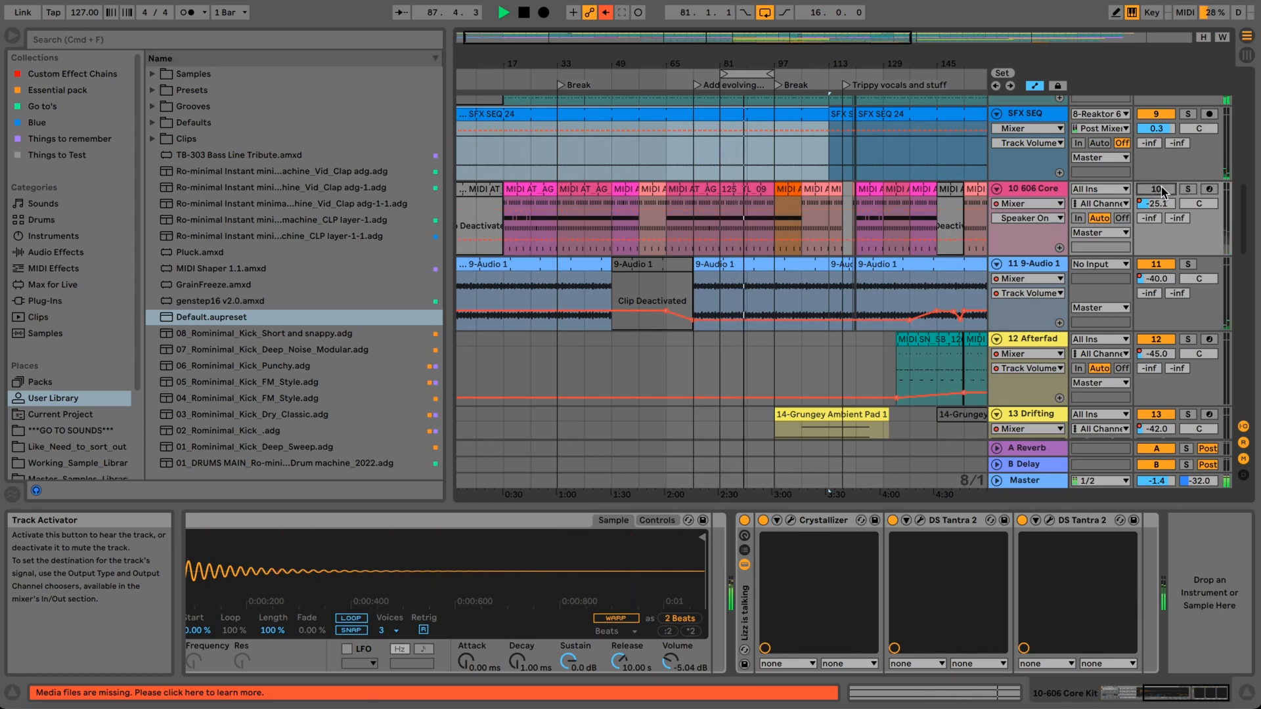
click(1160, 190)
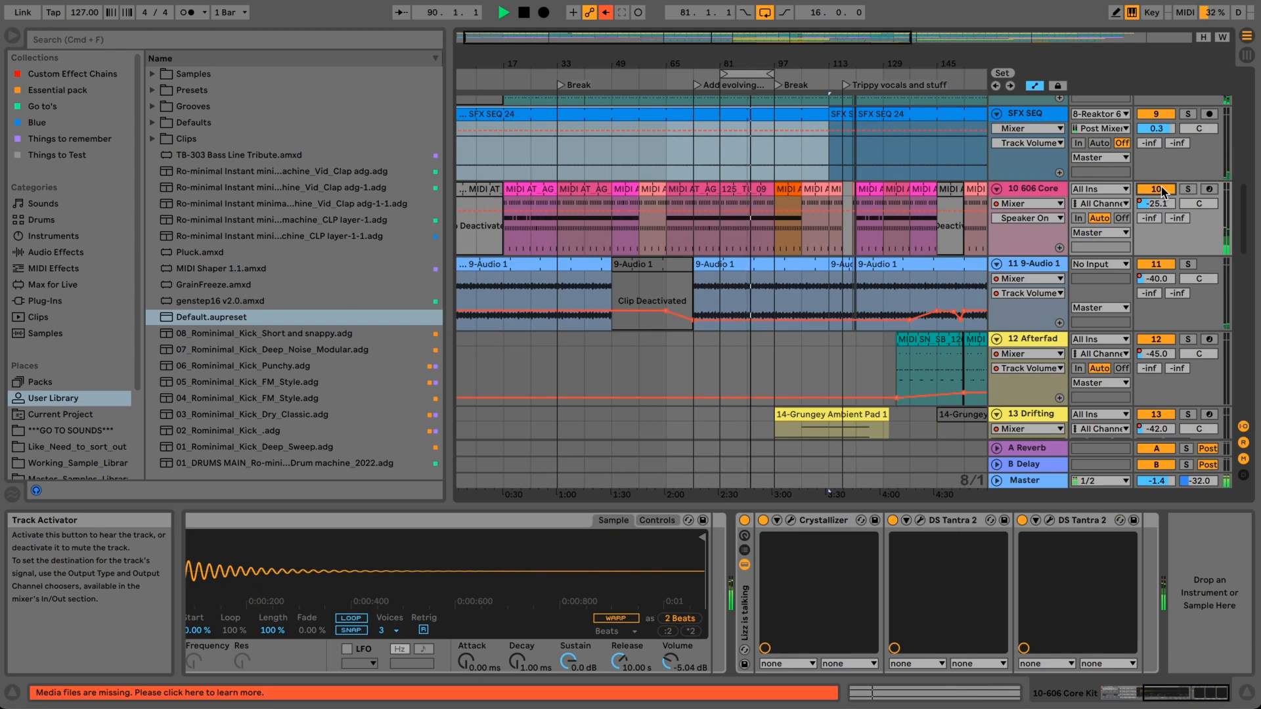
- Solo the 9-Audio 1 track and show its device chain
click(1188, 265)
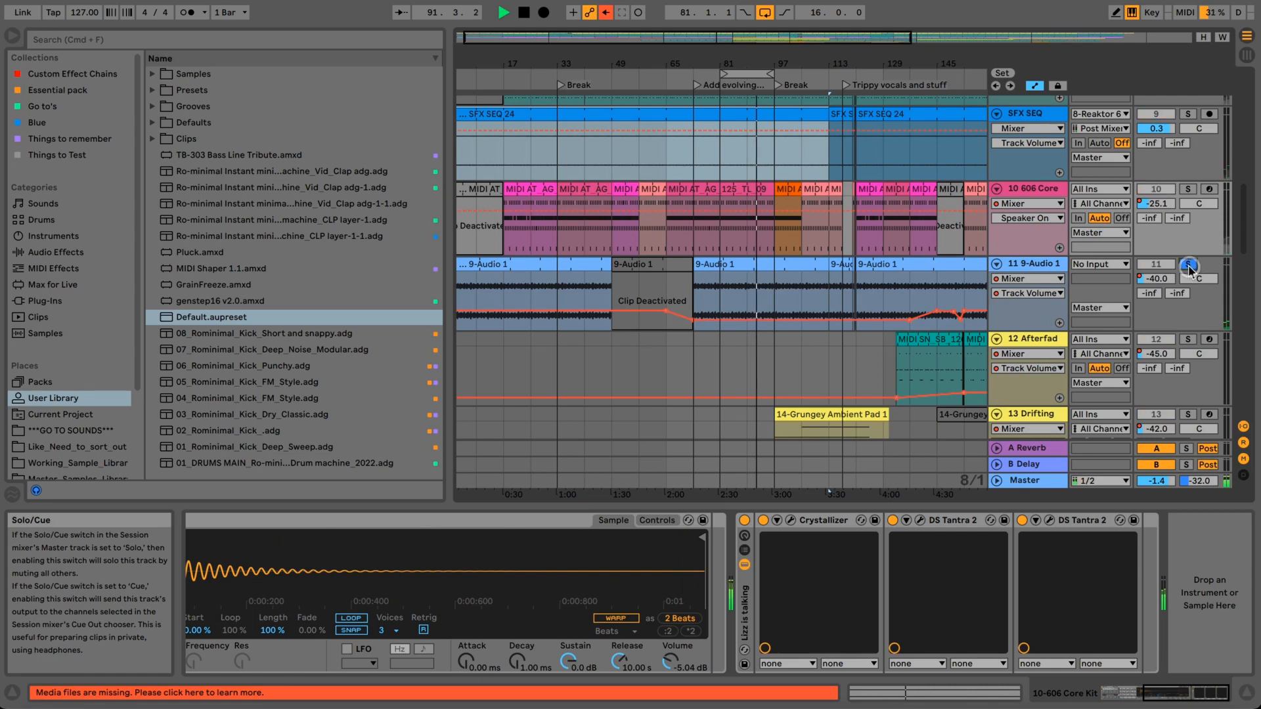
click(1040, 264)
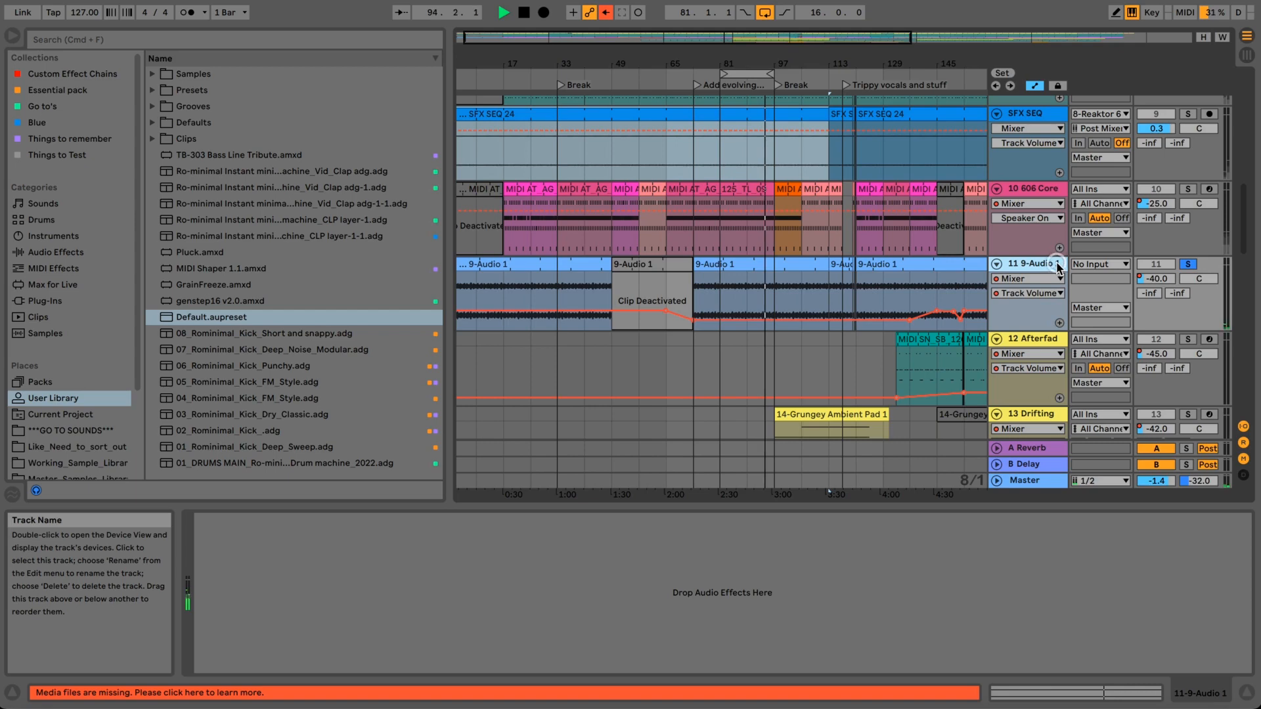
scroll(1025, 315, down, 2)
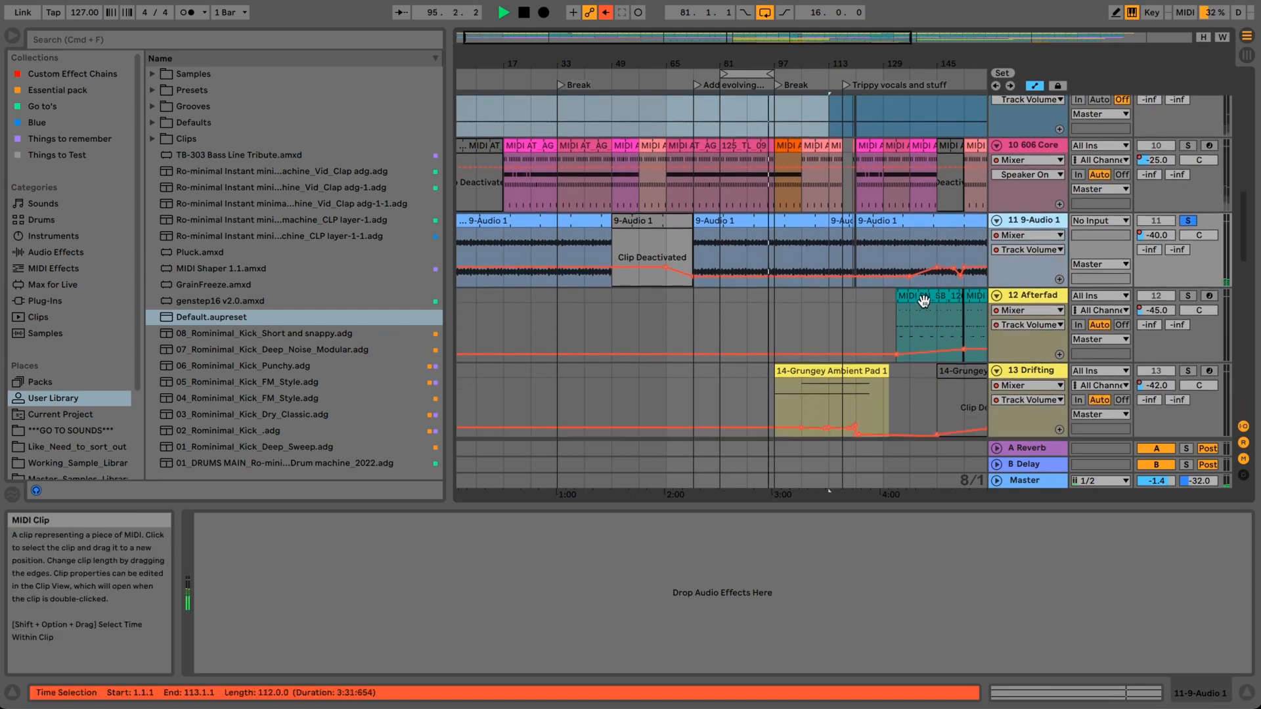
- Extend the arrangement loop to run from bar 65 to bar 129 and select that range
drag(873, 65, 872, 64)
scroll(674, 204, up, 5)
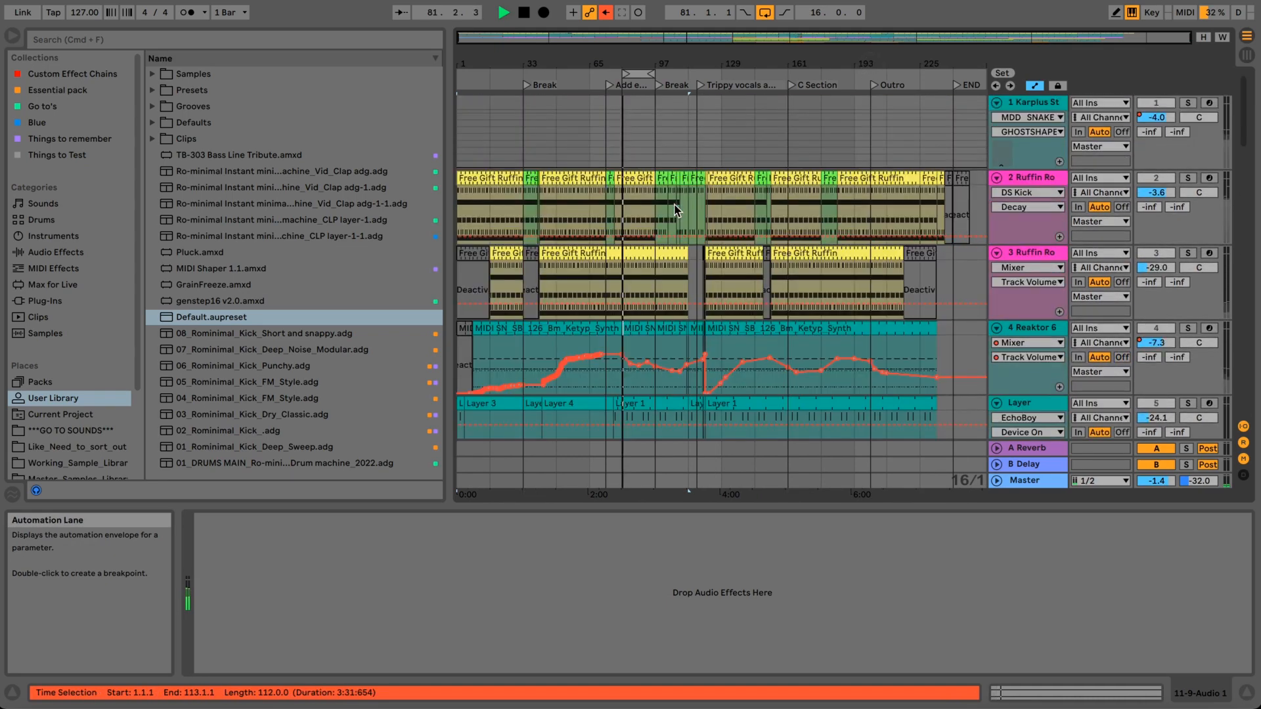
scroll(674, 211, down, 7)
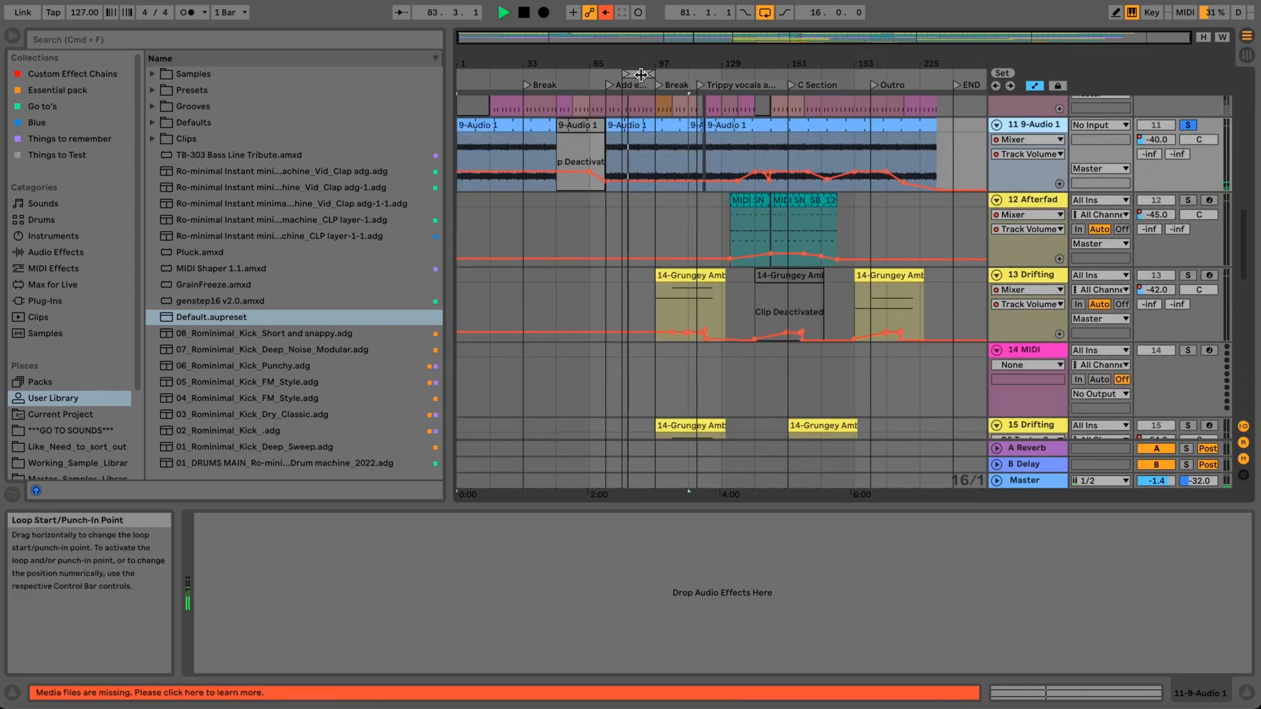
drag(640, 75, 721, 74)
click(703, 73)
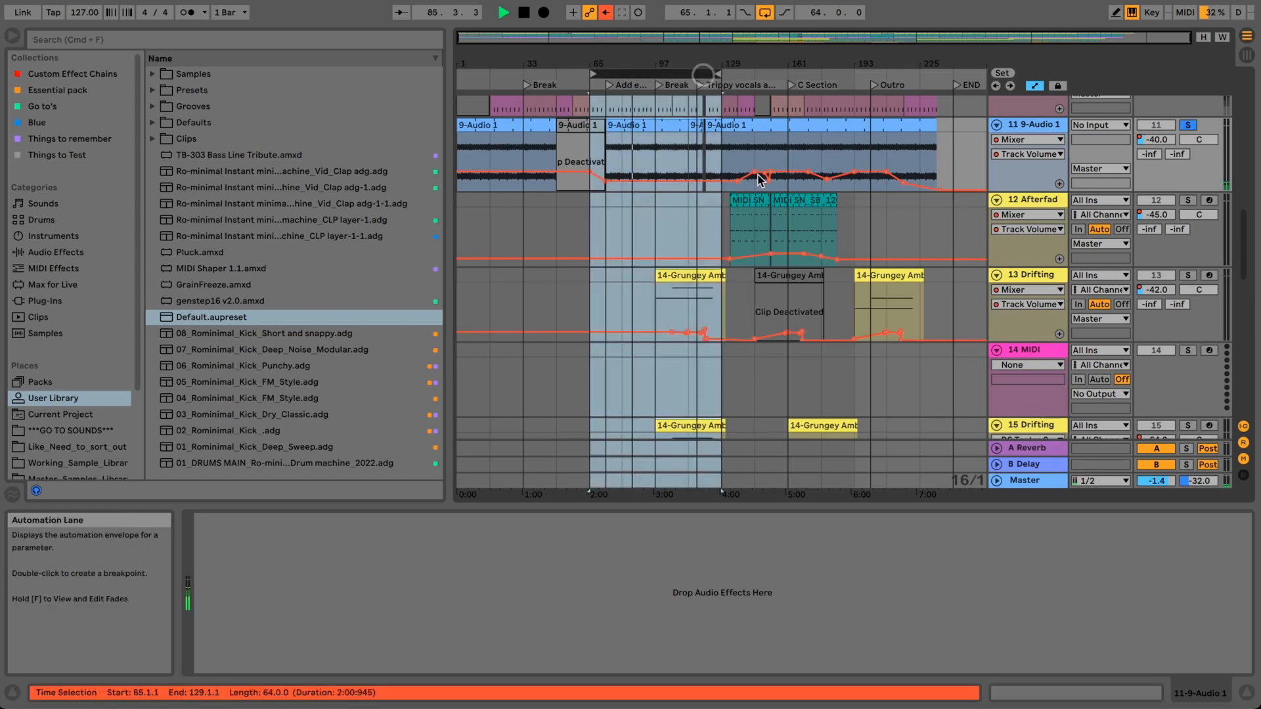
- Select the first clip on the 12 Afterfade track, solo the track and play from bar 133
click(741, 197)
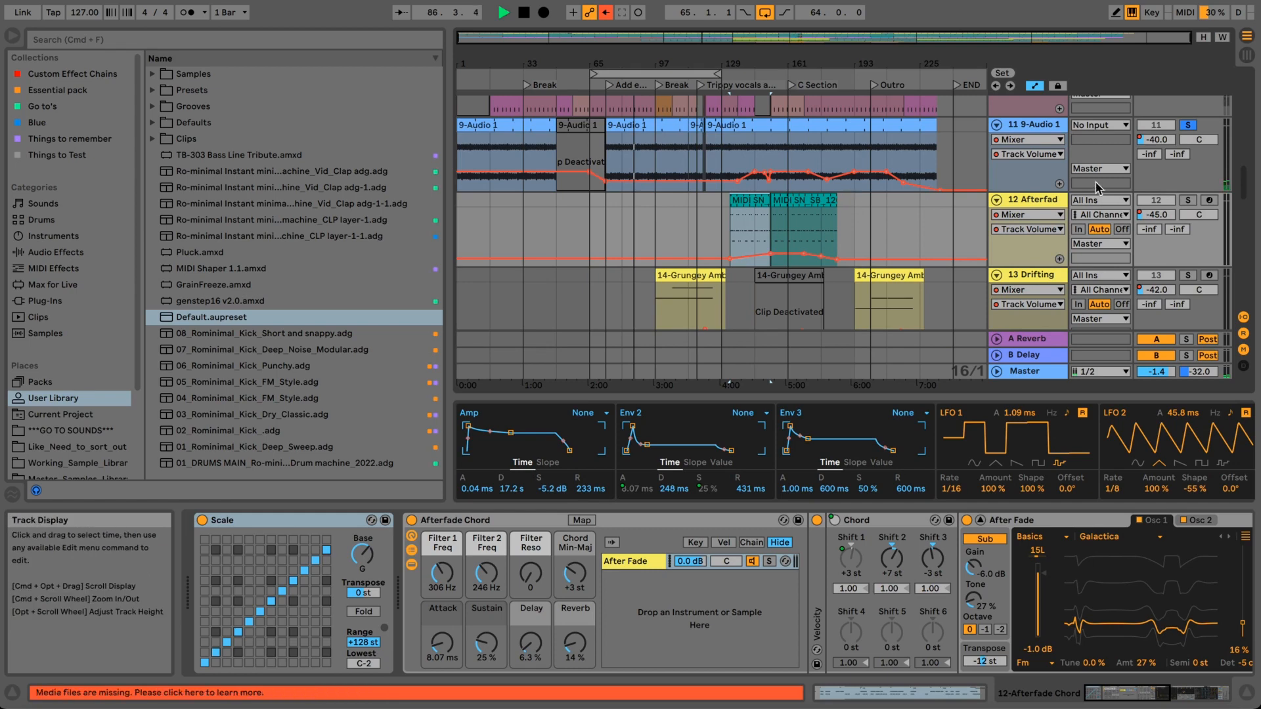
click(1188, 201)
key(space)
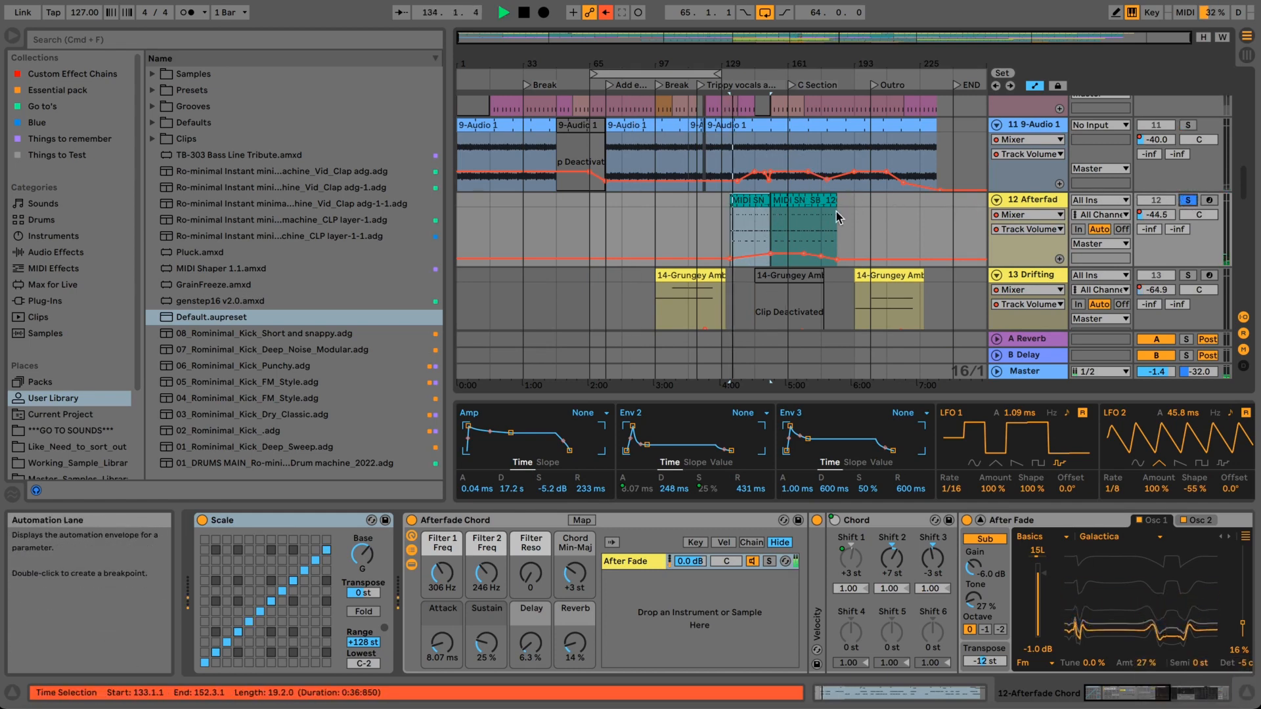
- Examine the Afterfade Chord rack's device chain through the After Fade synth to the Compressor, Echo and Afterfade Reverb
click(535, 522)
drag(1162, 693, 1223, 694)
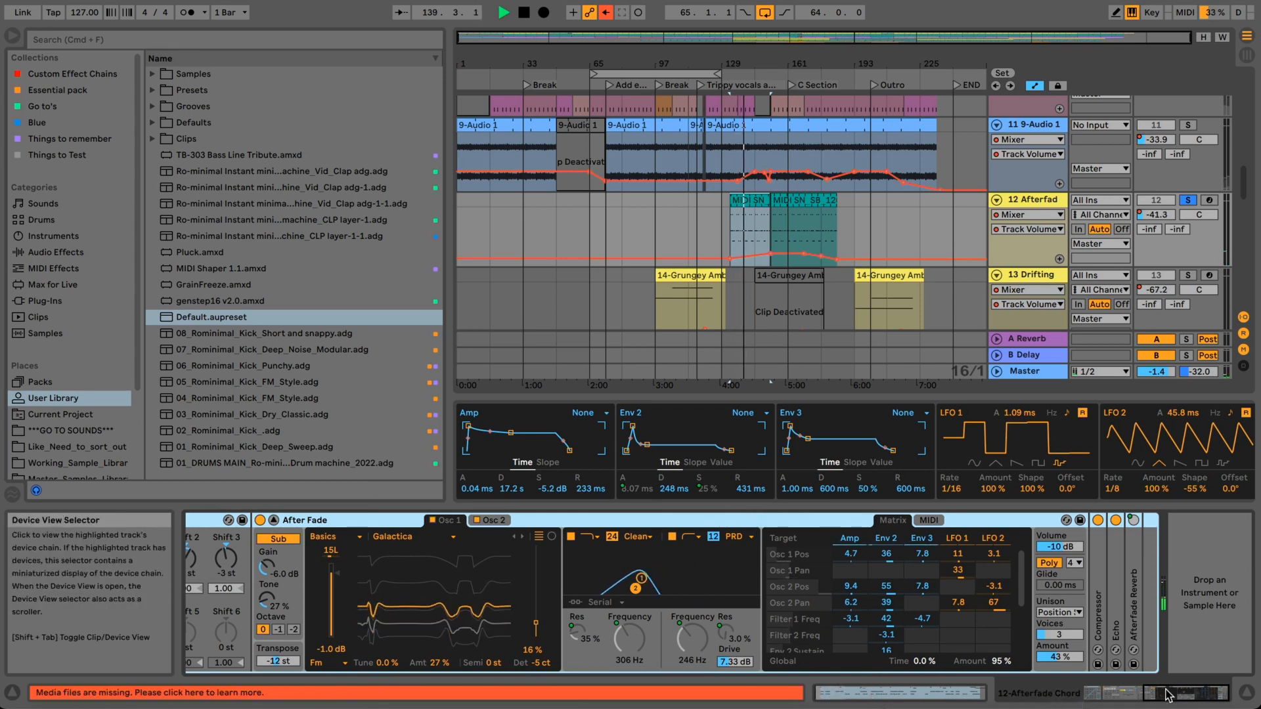
mouse_move(1165, 693)
mouse_down()
mouse_move(1111, 693)
mouse_move(1187, 695)
mouse_up()
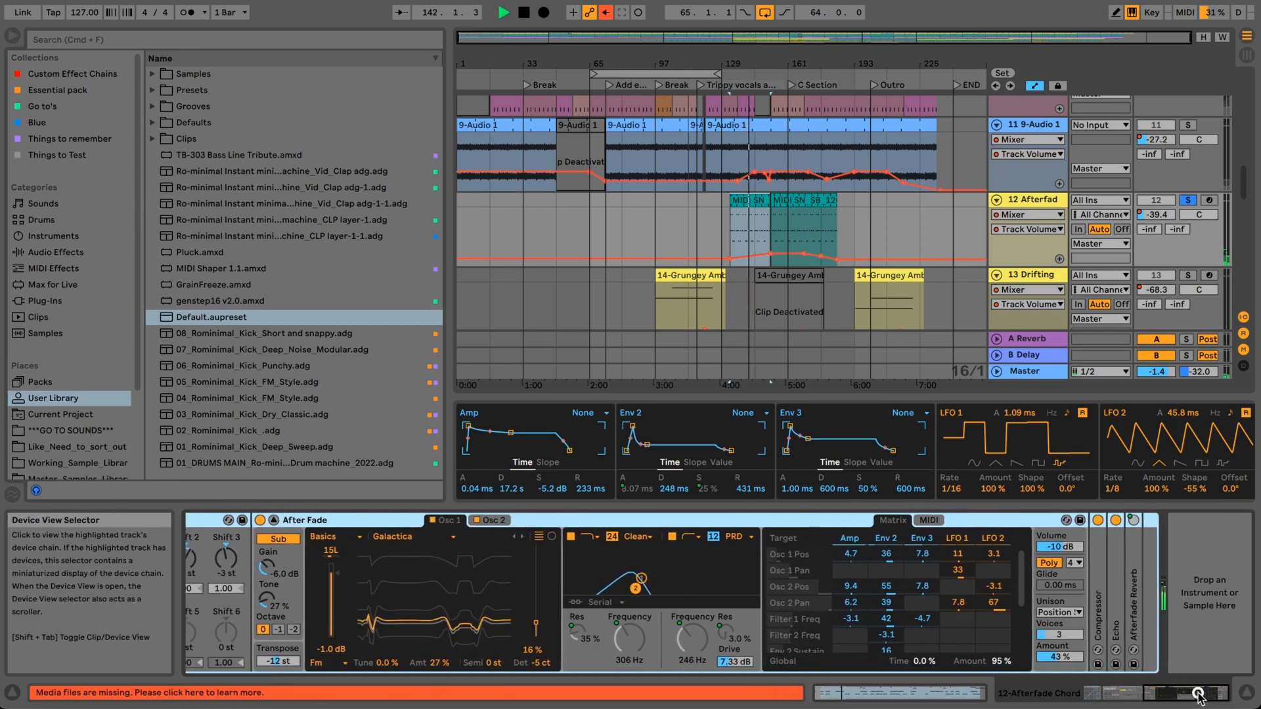
- Unsolo the Afterfade track, compare the full mix with it muted and active, and replay its first clip from bar 133
click(1188, 200)
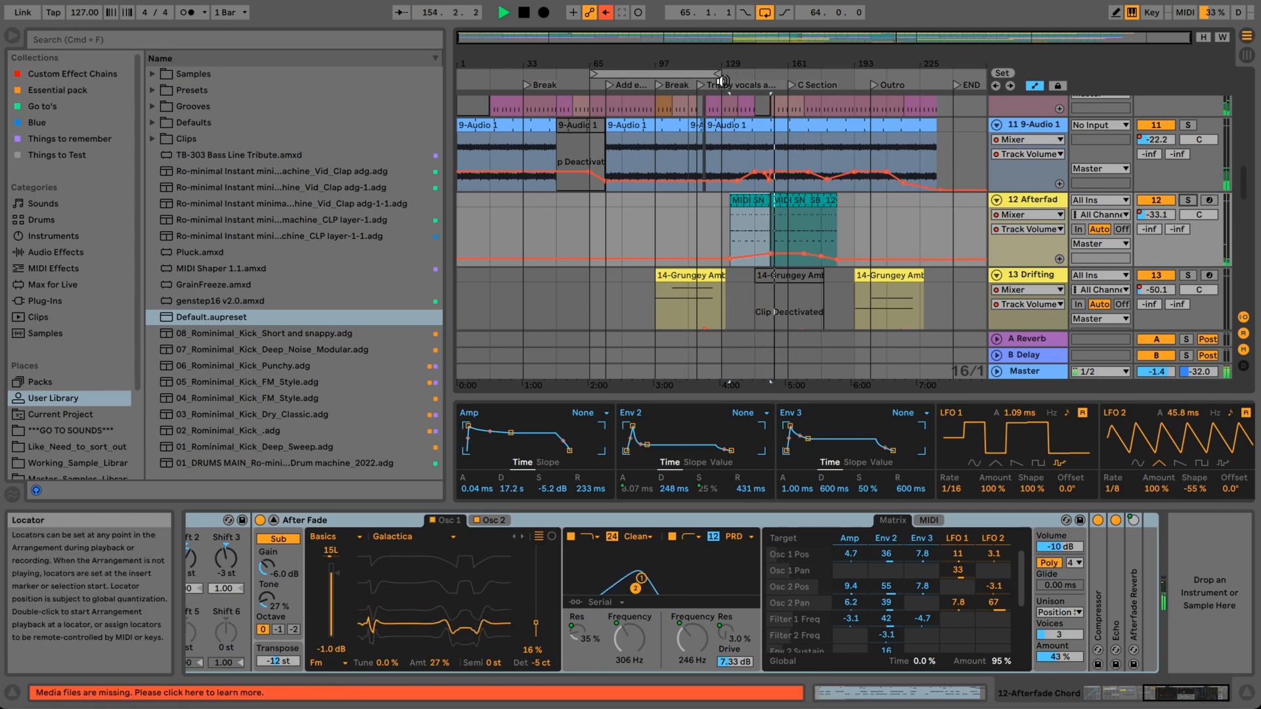
click(1155, 201)
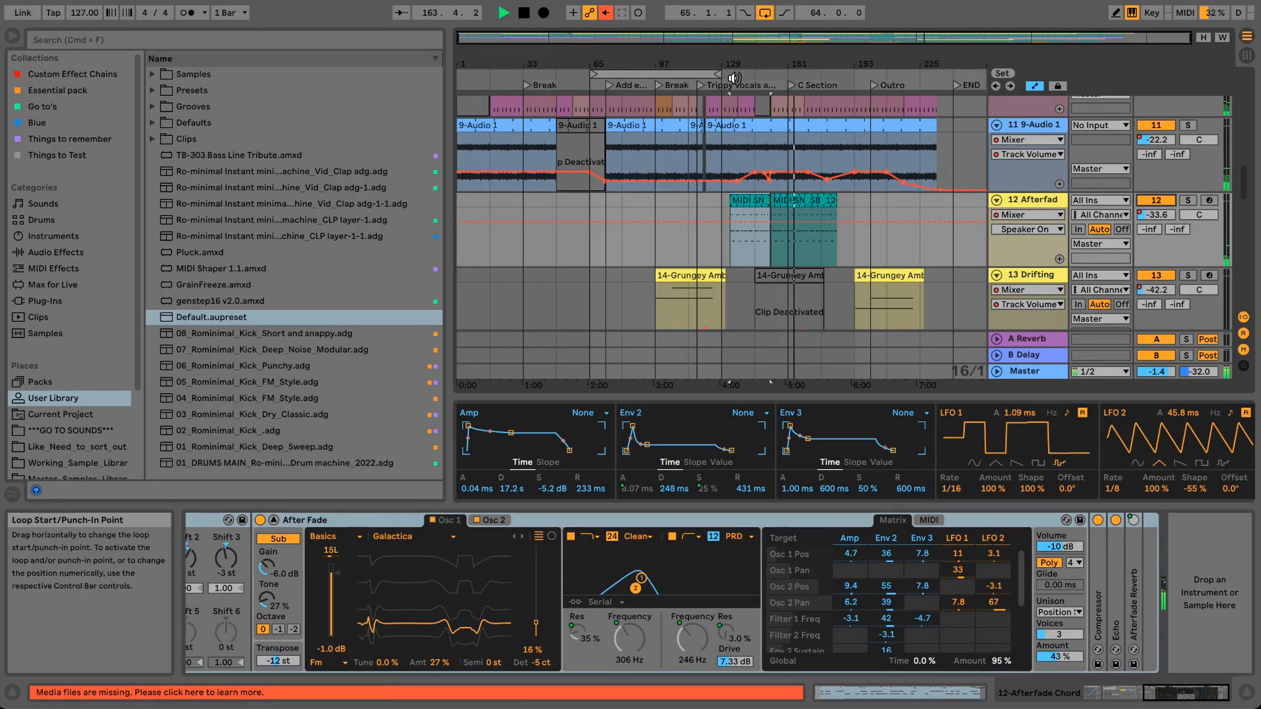
click(1157, 215)
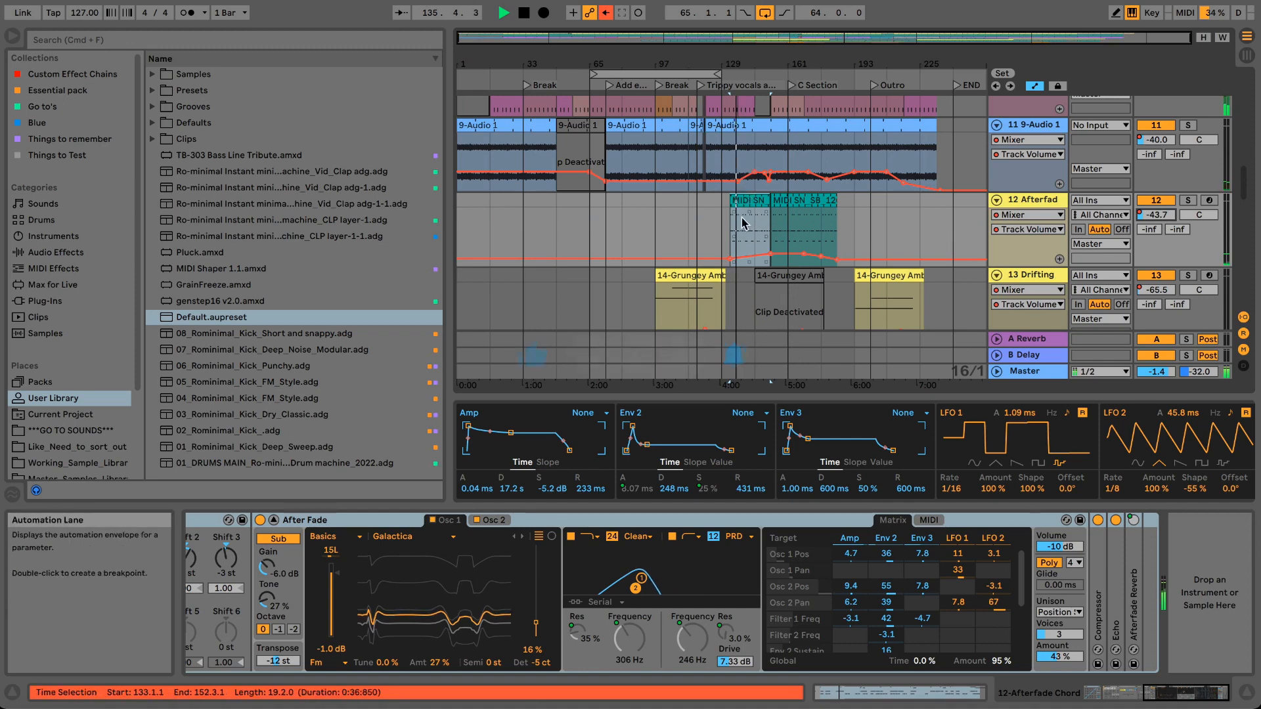
- Compare the Afterfade track soloed, in the full mix and muted, leave it active and unsoloed, and stop playback
click(1189, 199)
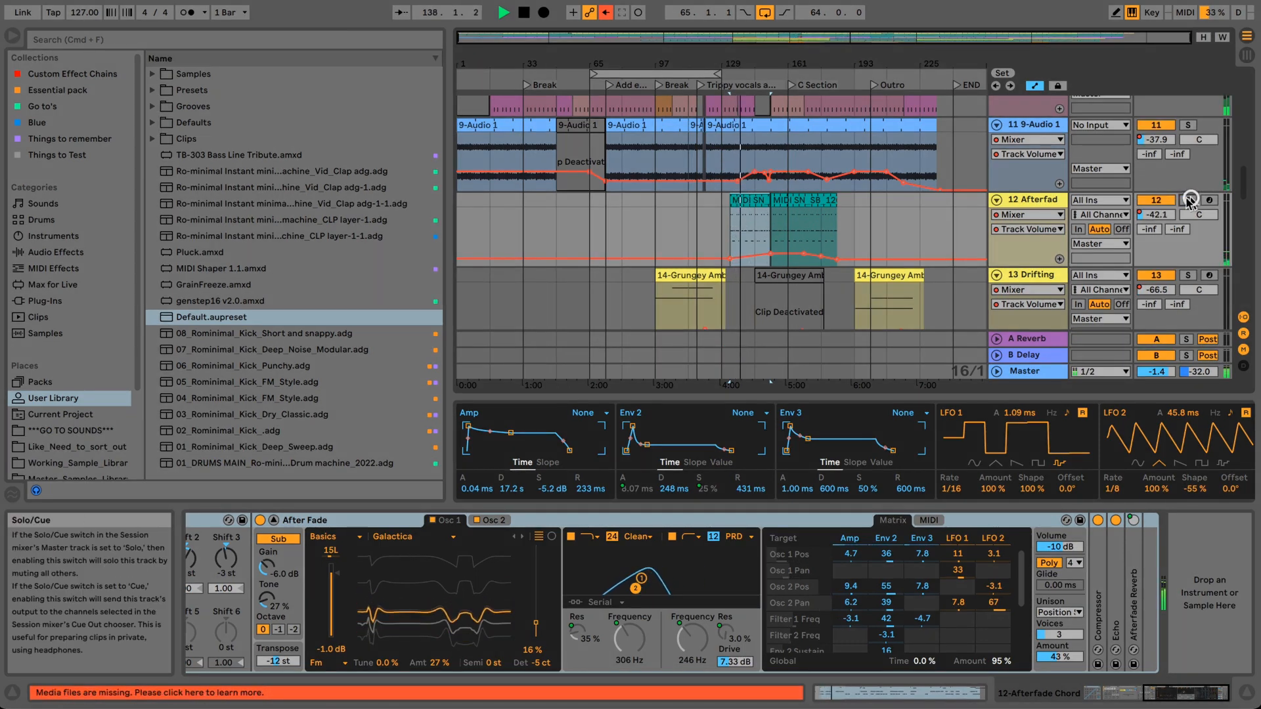
click(1190, 200)
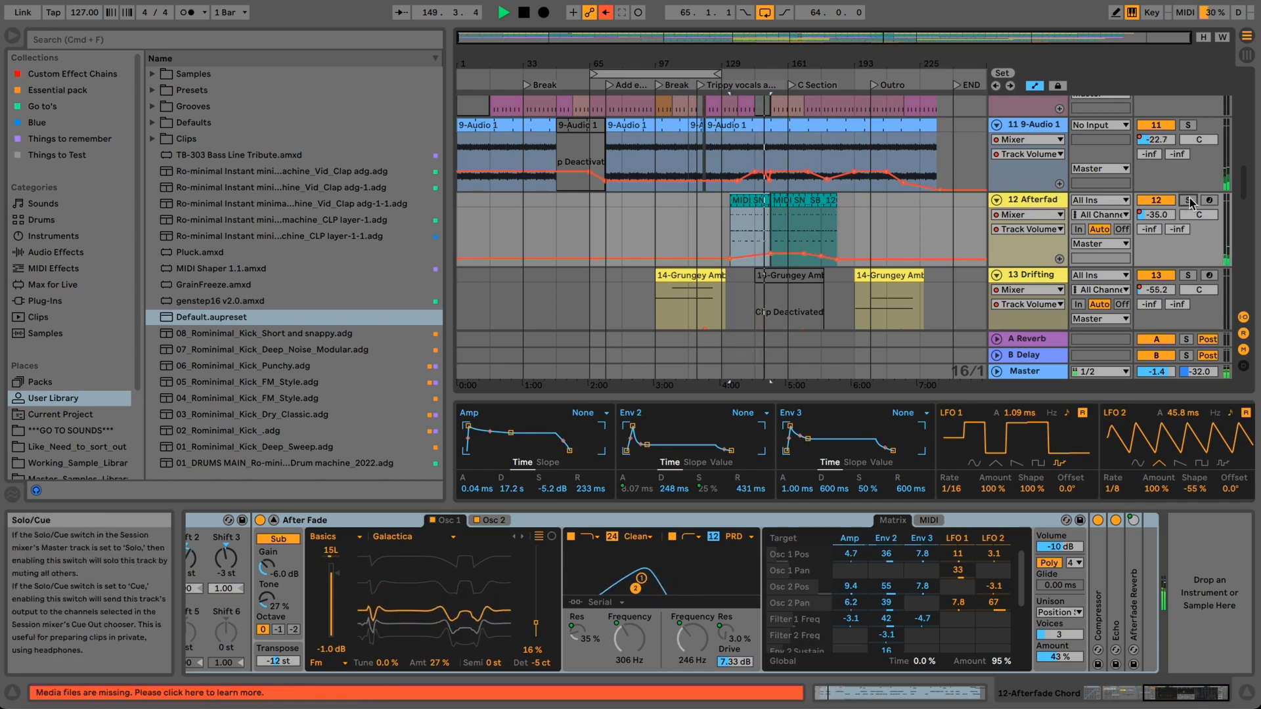
click(1156, 202)
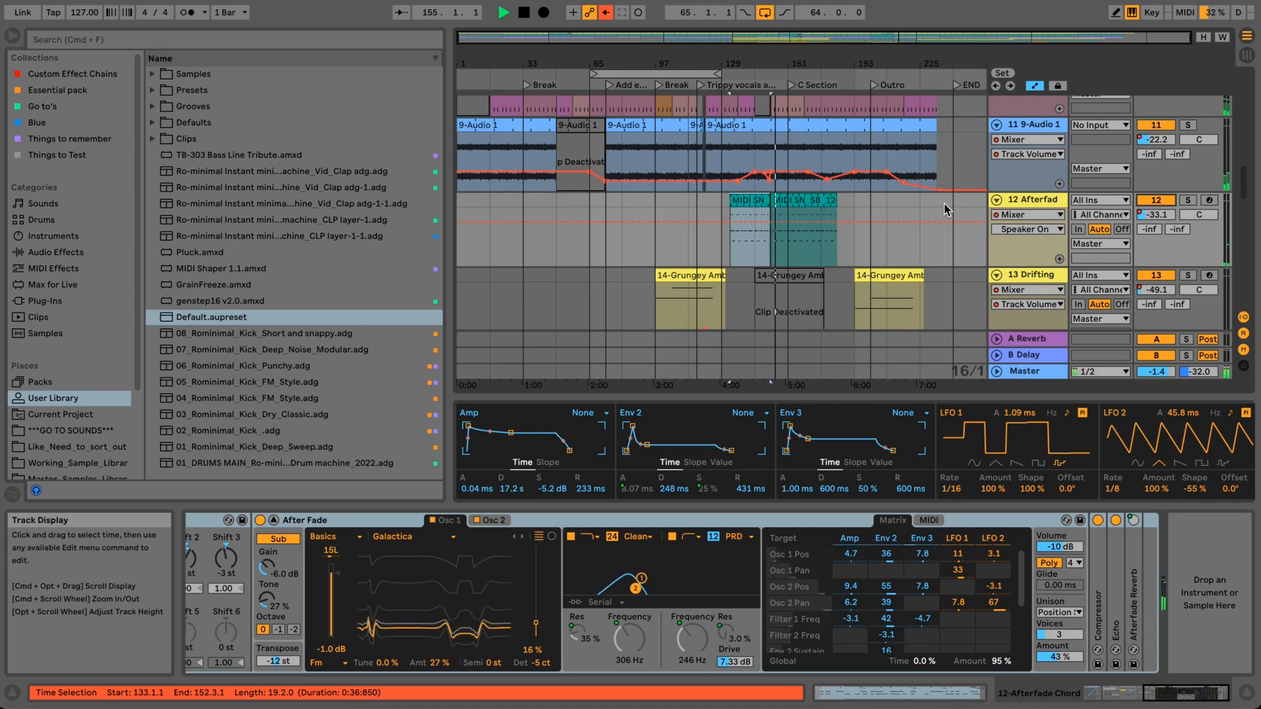
key(space)
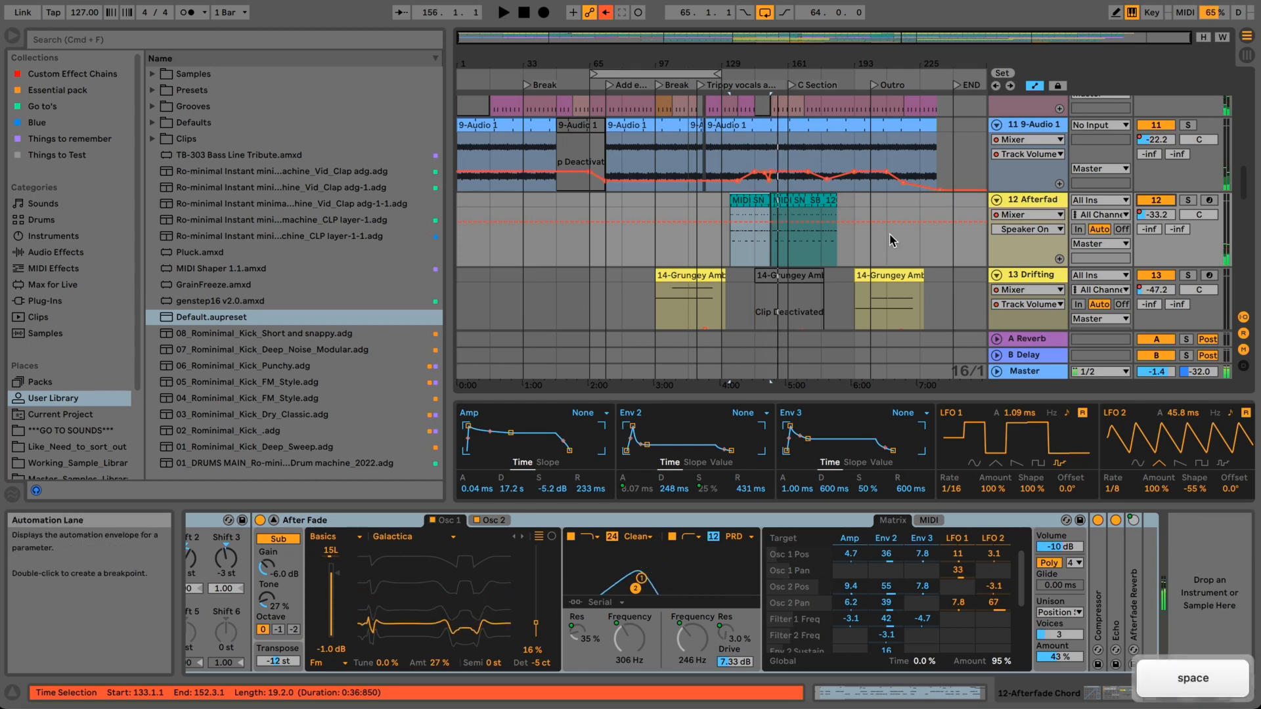
- Mute the 13 Drifting track without leaving it soloed, and play the mix from shortly before the Break at bar 97
scroll(888, 230, down, 3)
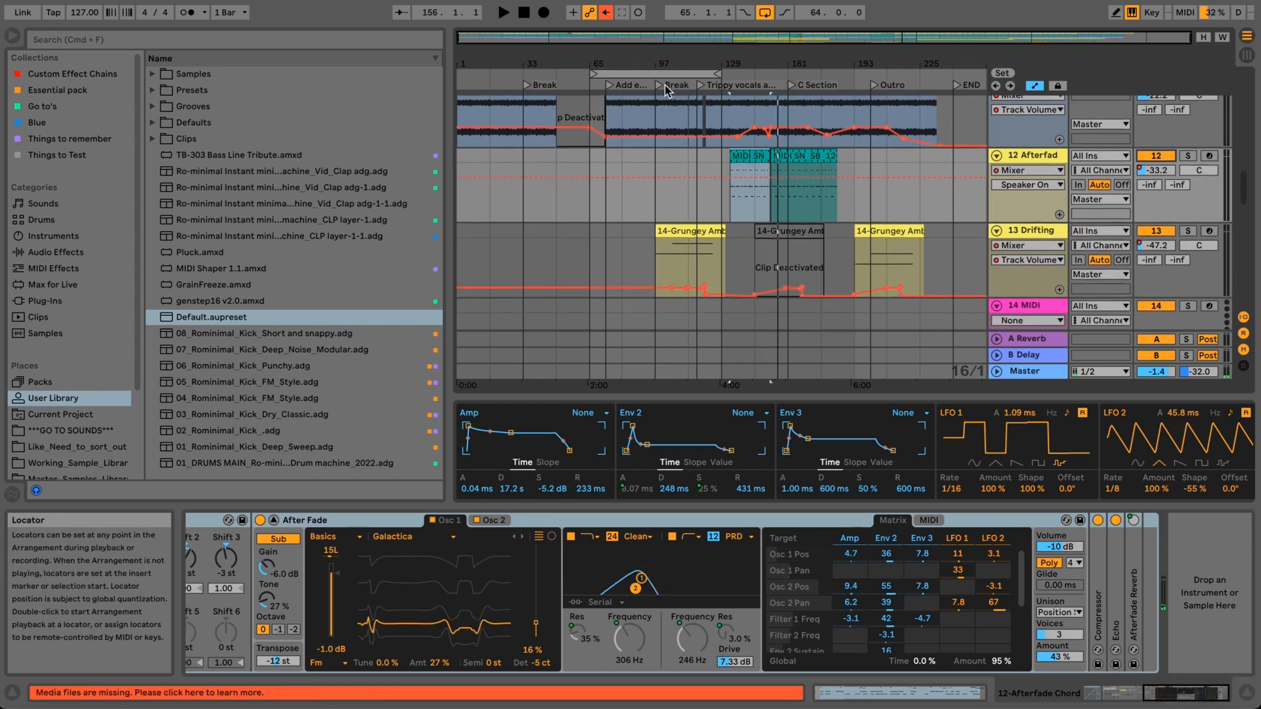
click(1189, 231)
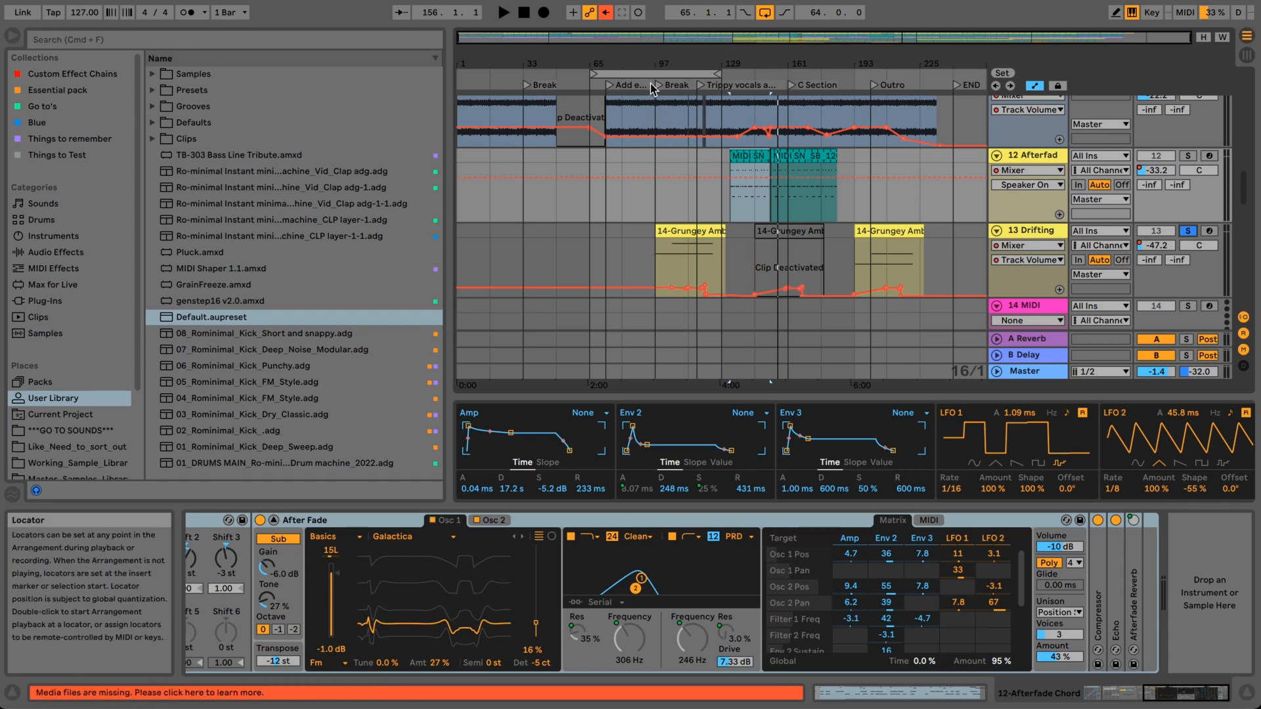
drag(653, 64, 650, 71)
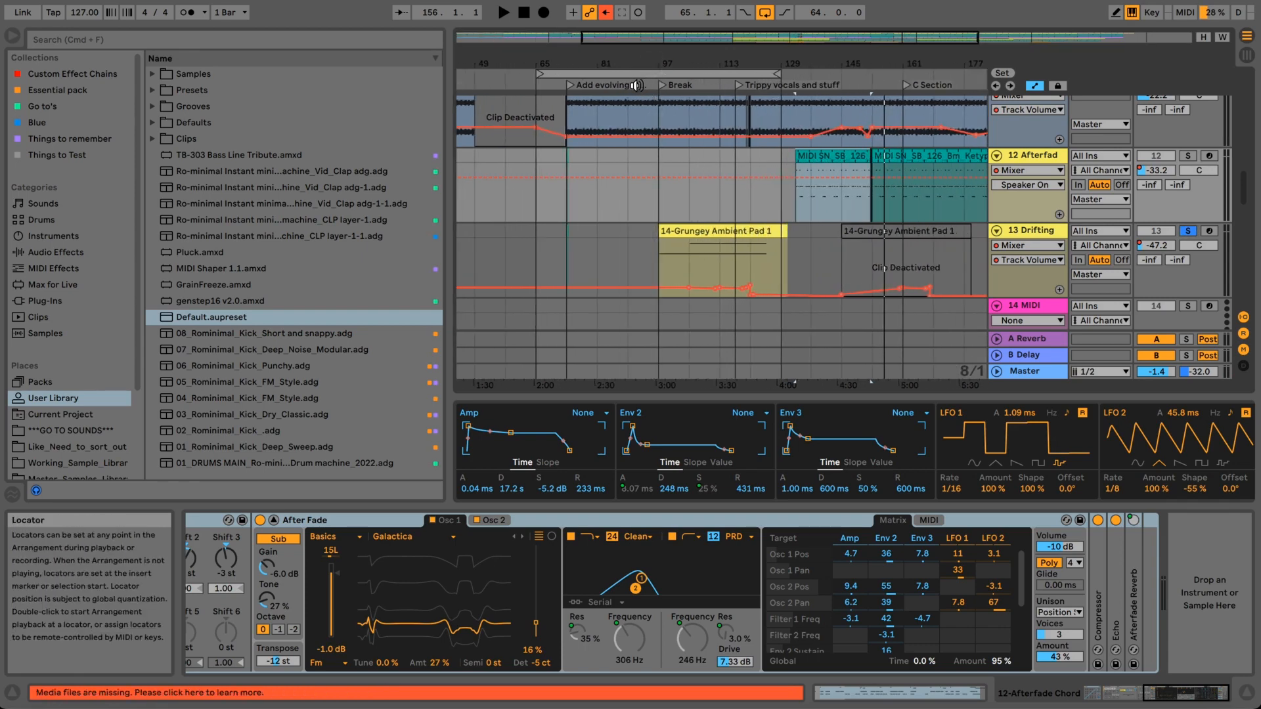
click(1187, 231)
click(1168, 232)
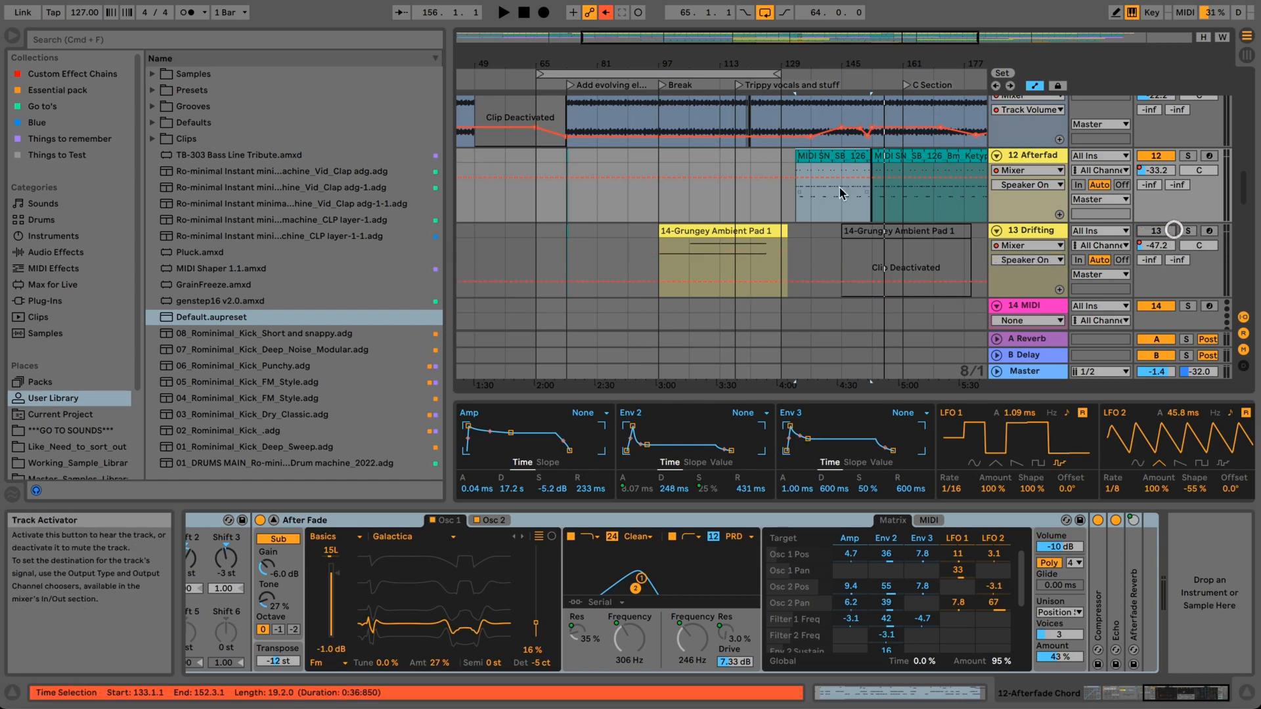
click(639, 84)
drag(644, 62, 644, 66)
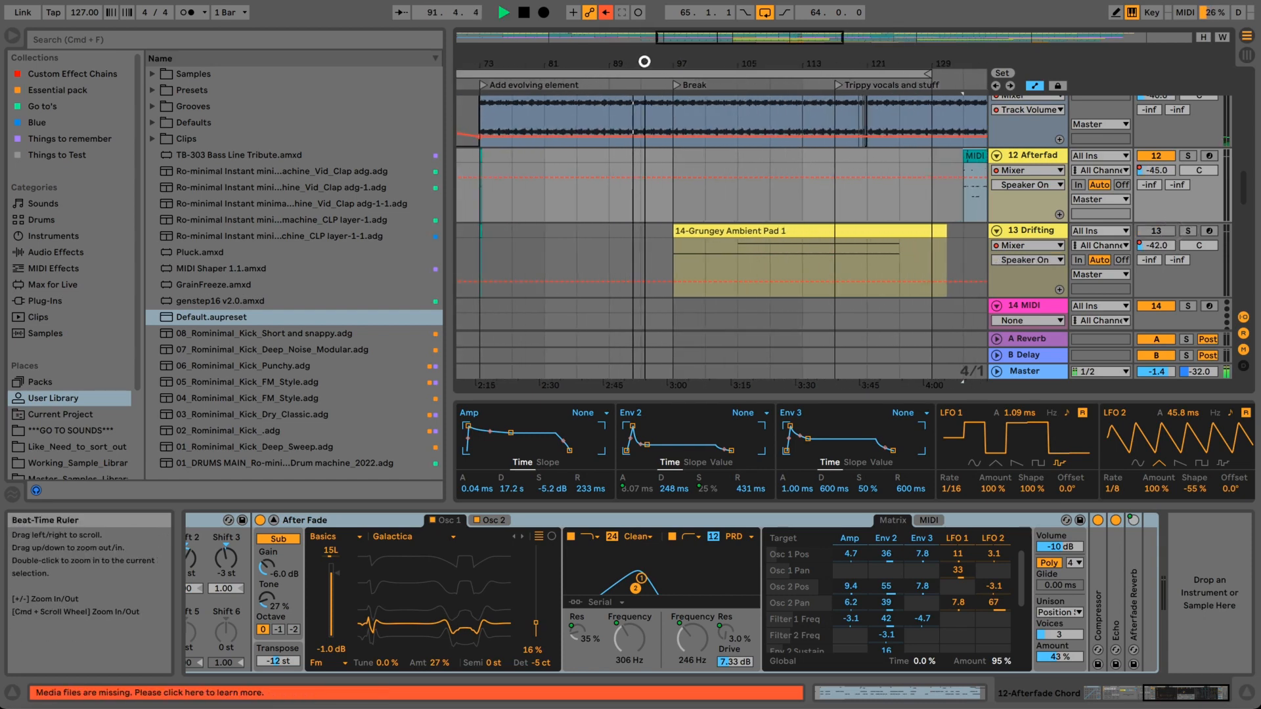
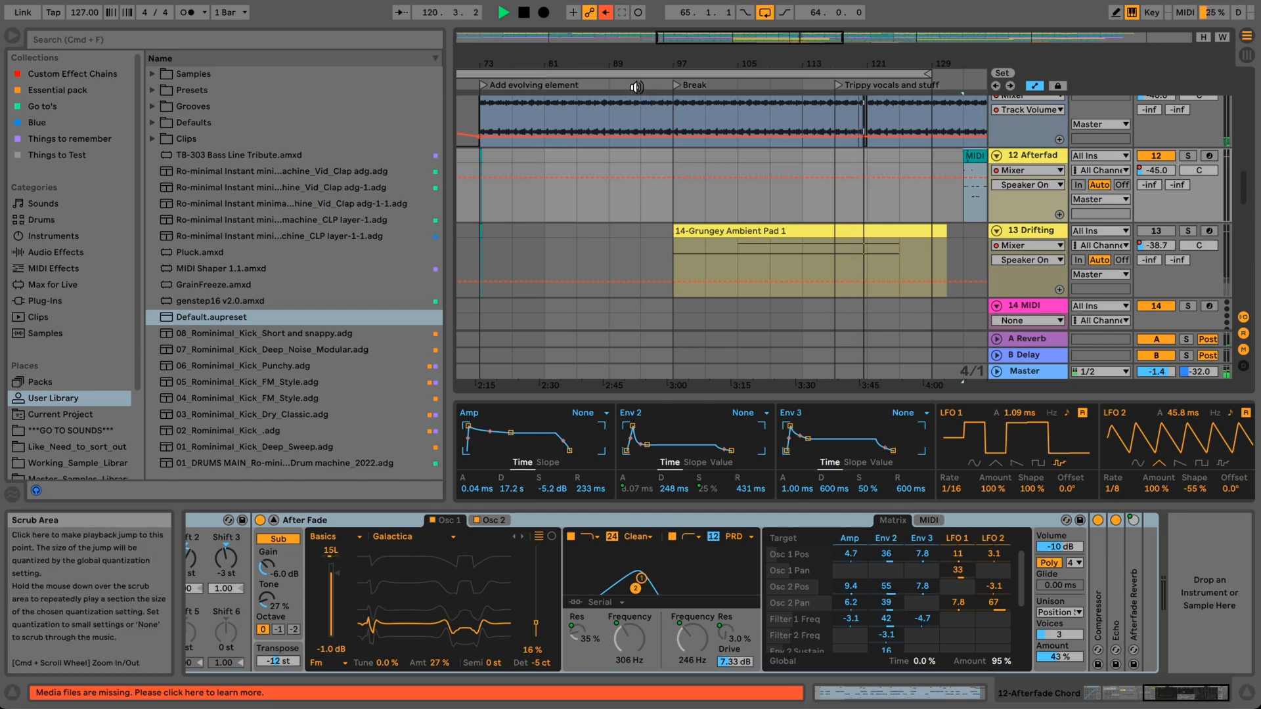
- Replay the mix from shortly before the Break at bar 97 and reactivate the 13 Drifting track
click(635, 86)
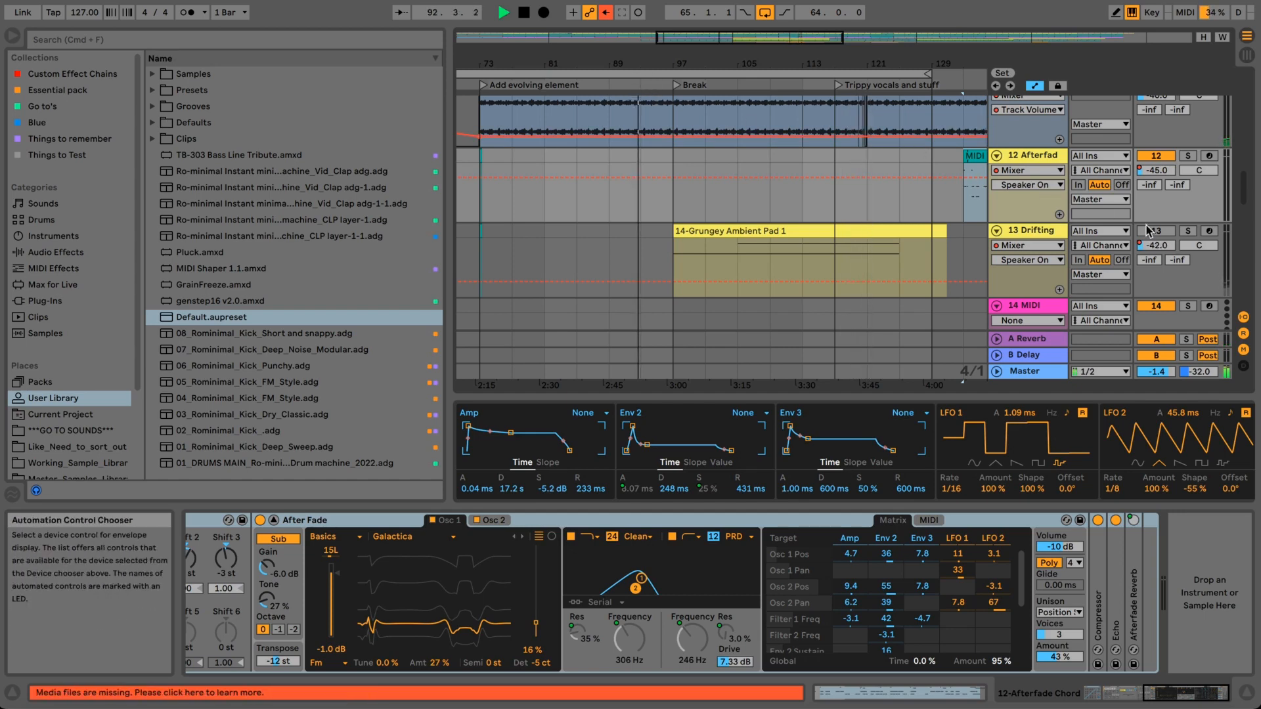
click(1149, 229)
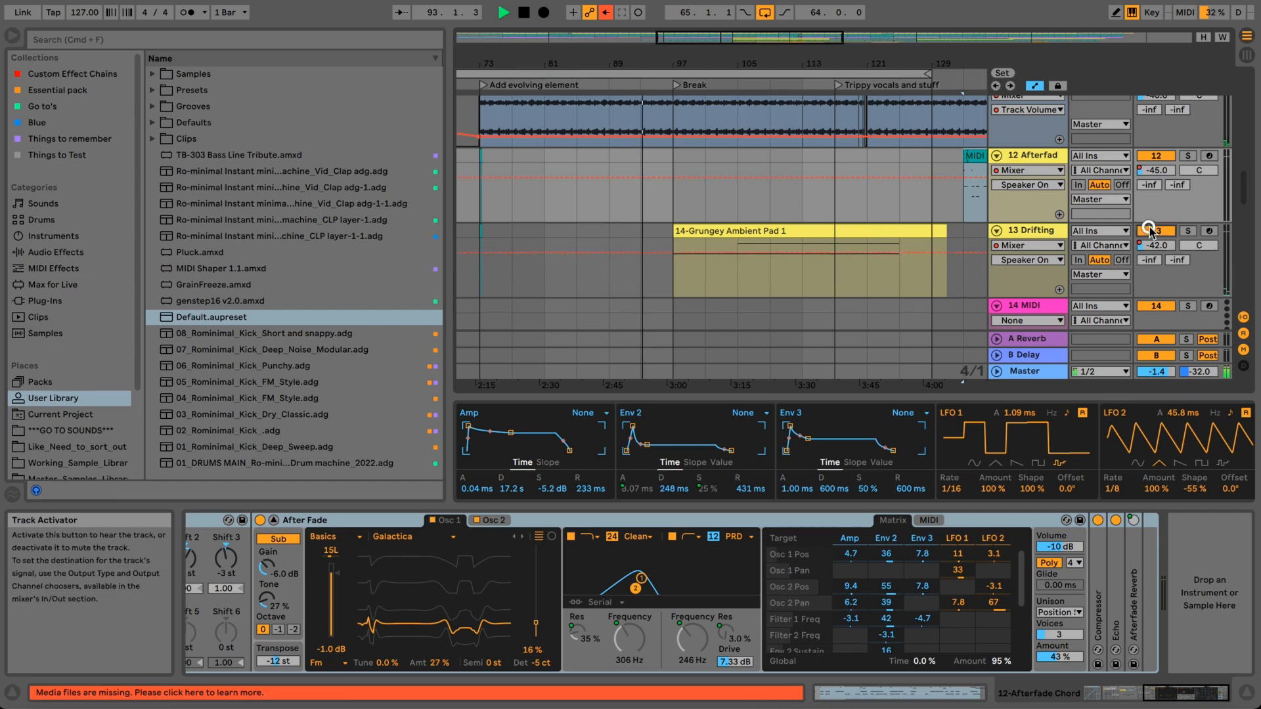
click(677, 85)
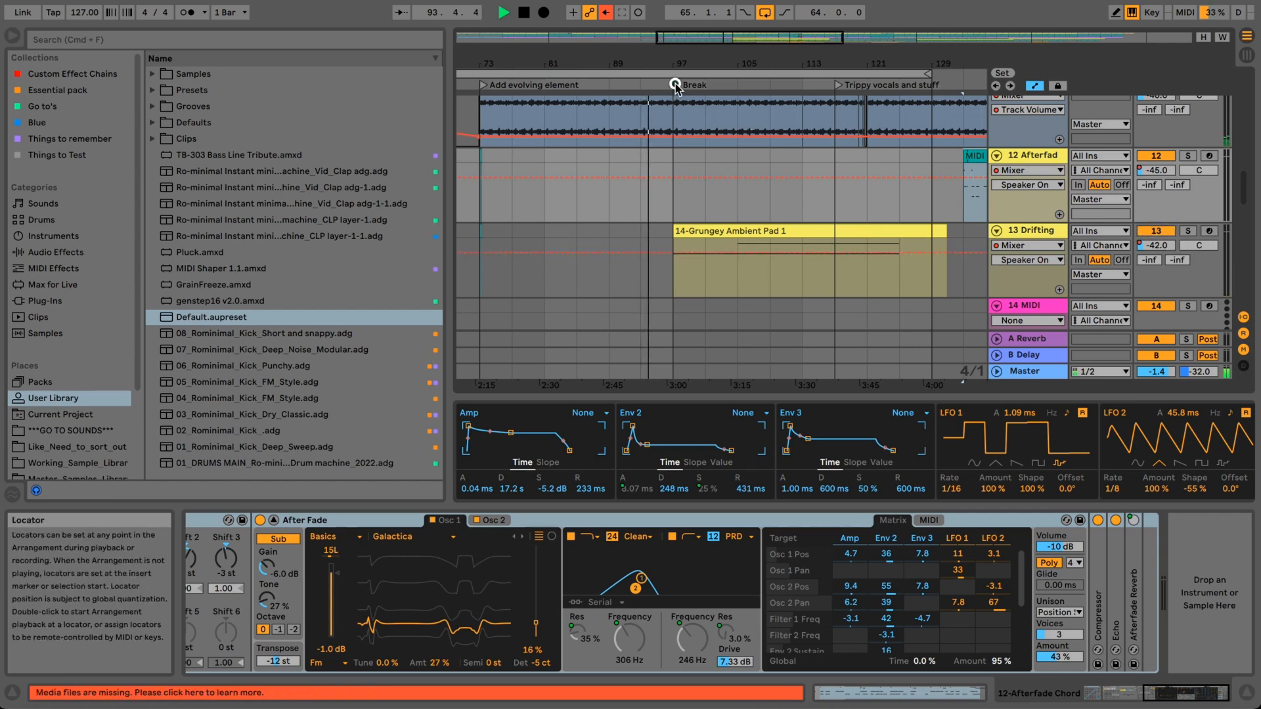
- Audition the 13 Drifting track soloed through the Break and unsolo it to return to the full mix
click(1188, 231)
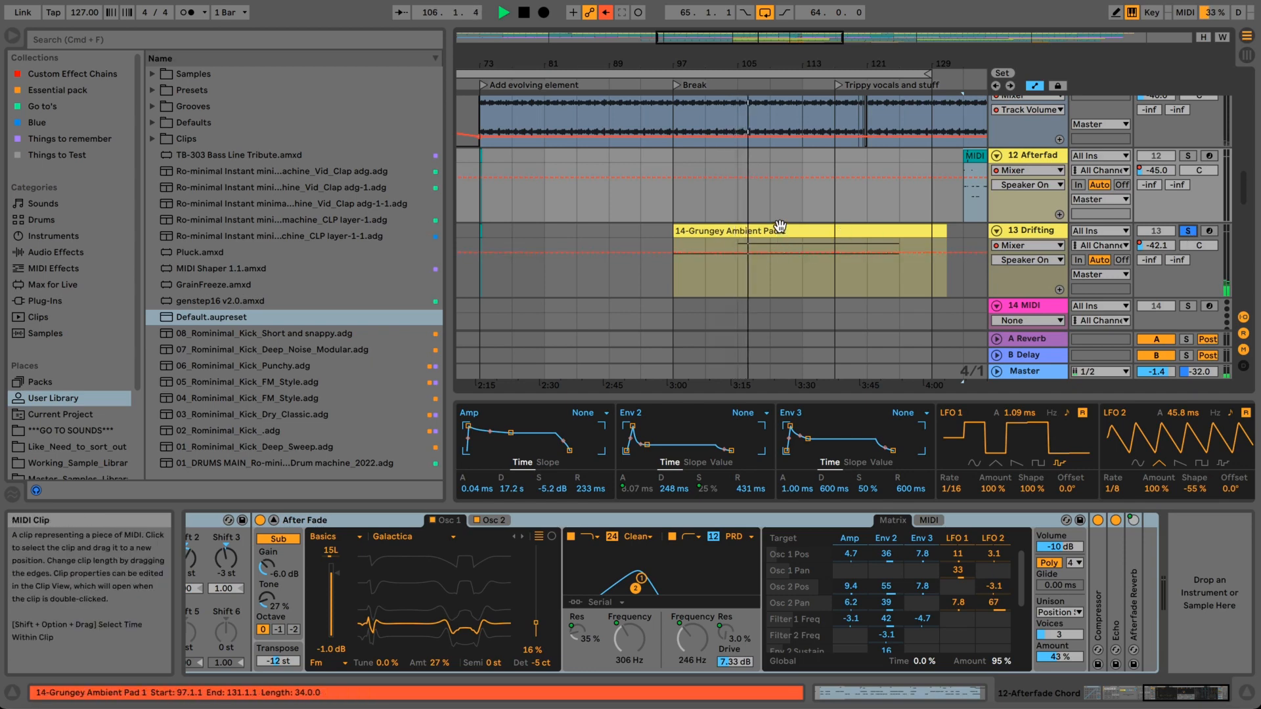
click(1188, 231)
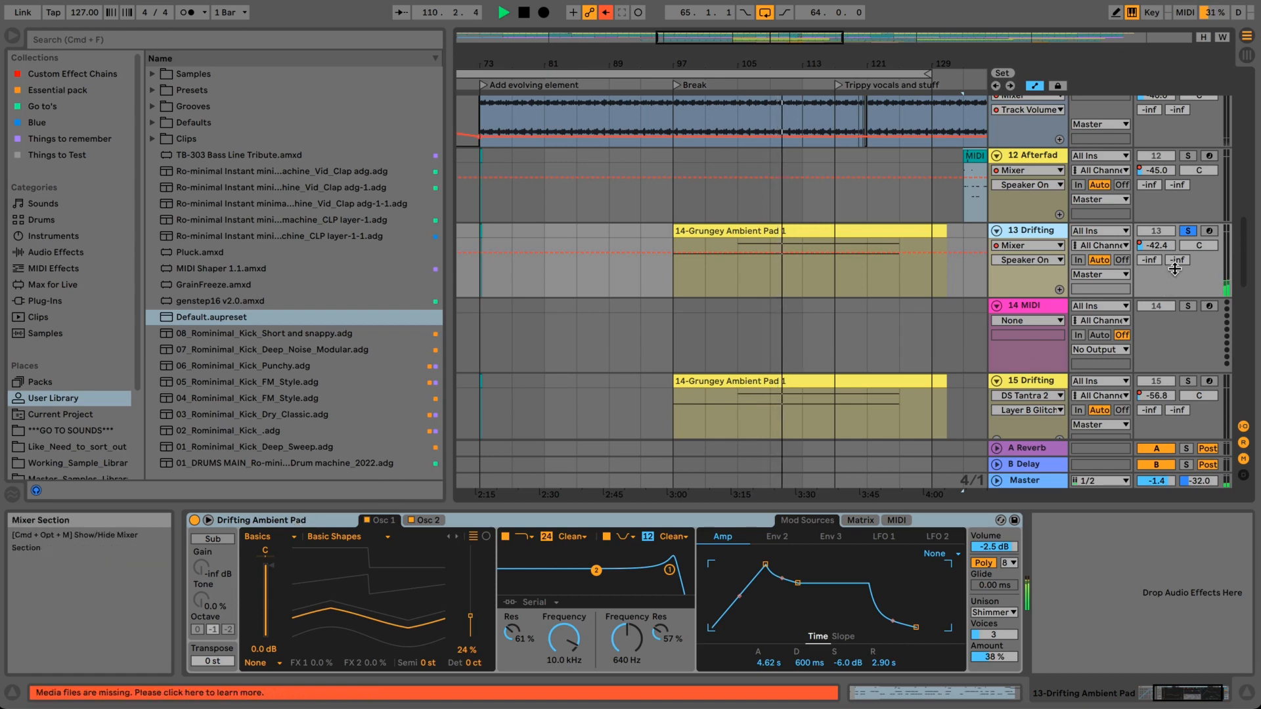
click(1188, 231)
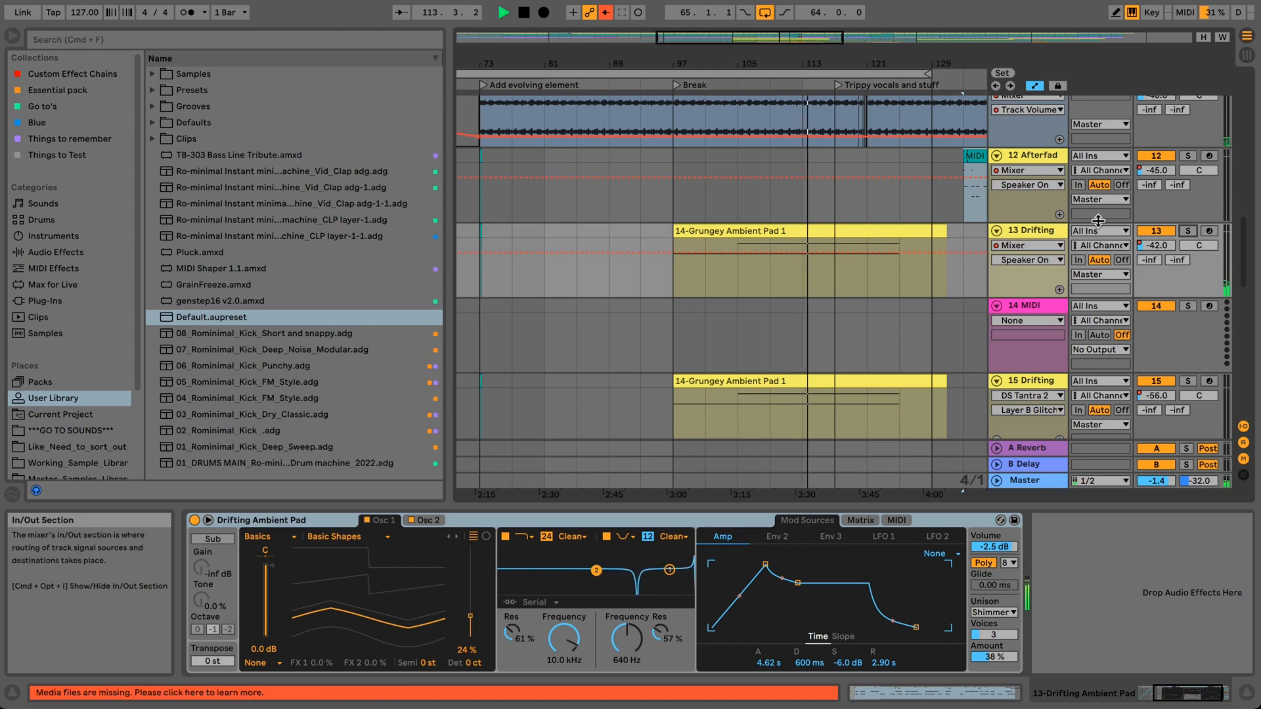
- Show the 13 Drifting track's volume automation and re-enable the overridden automation
click(1148, 245)
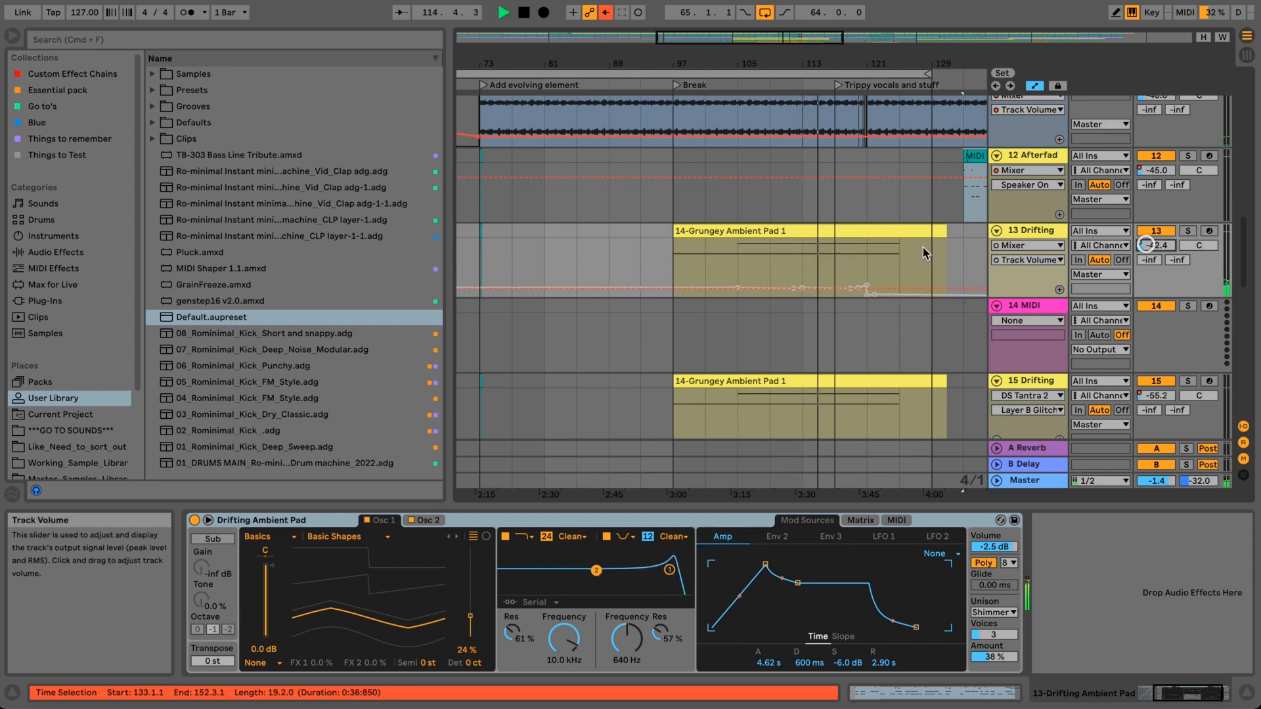
click(606, 14)
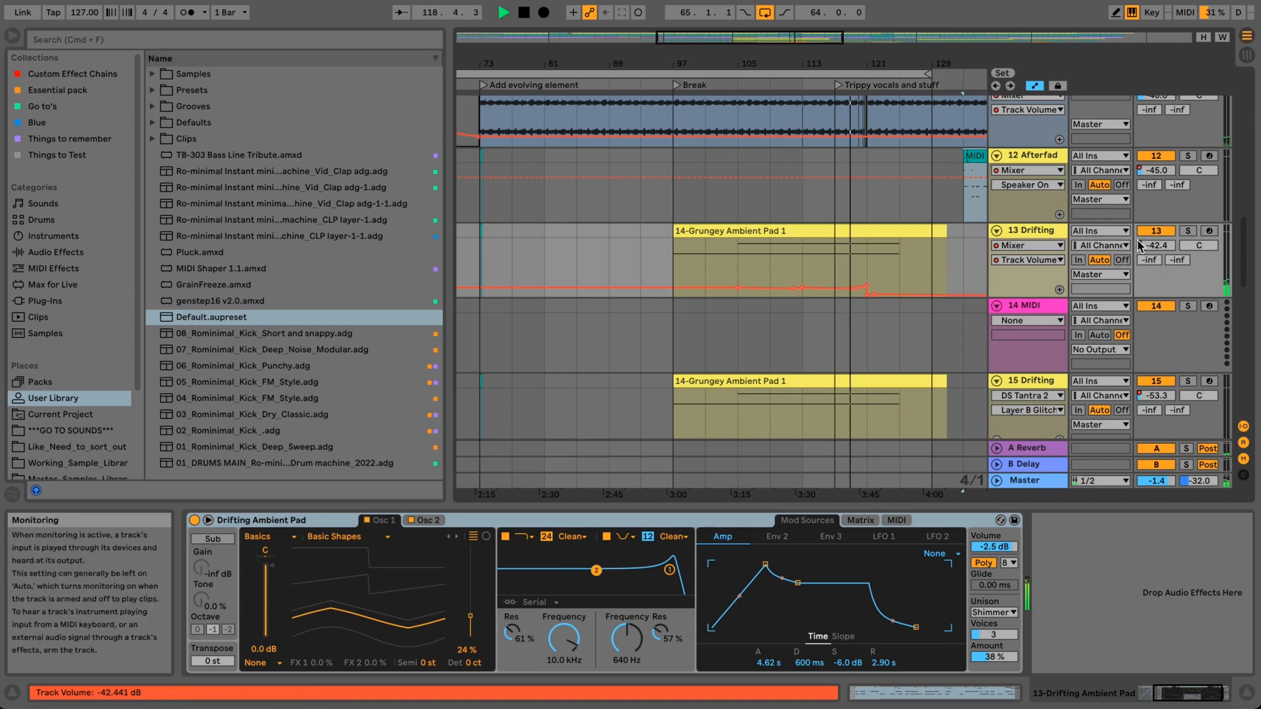
- Open the notes of the 13 Drifting track's pad clip, replay from the Break, and extend the arrangement loop to bar 137
click(891, 234)
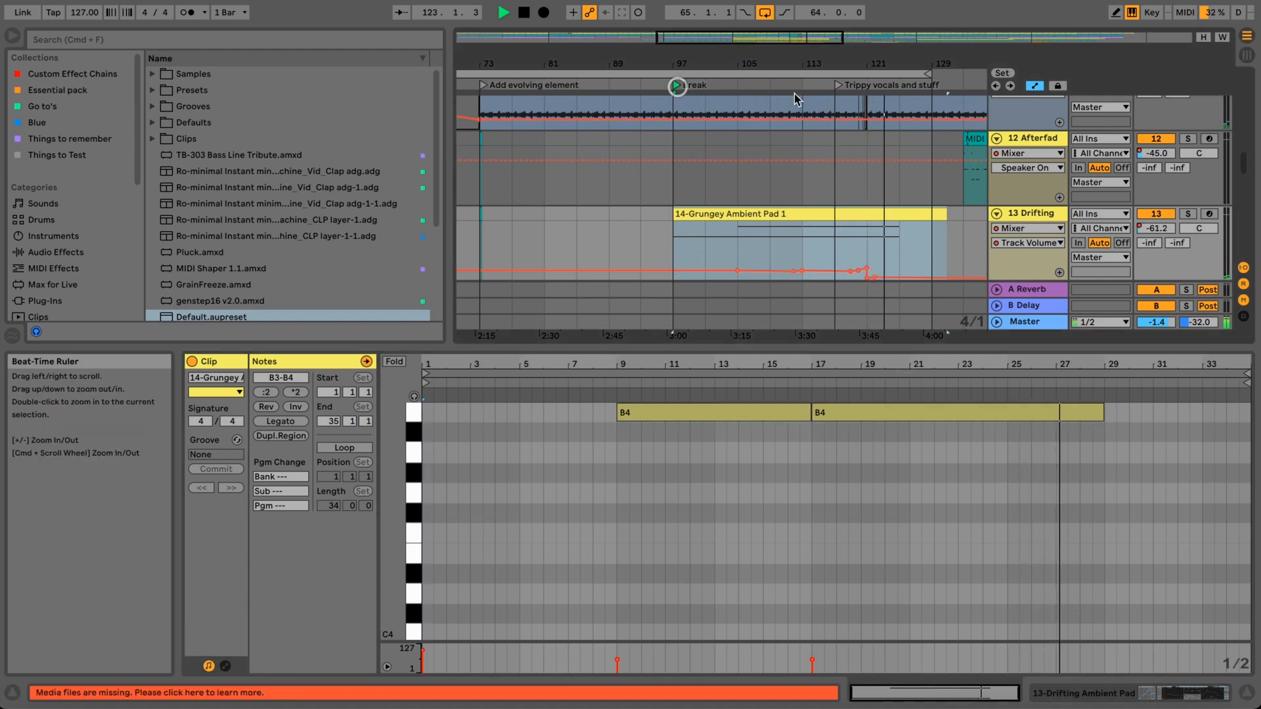
click(676, 85)
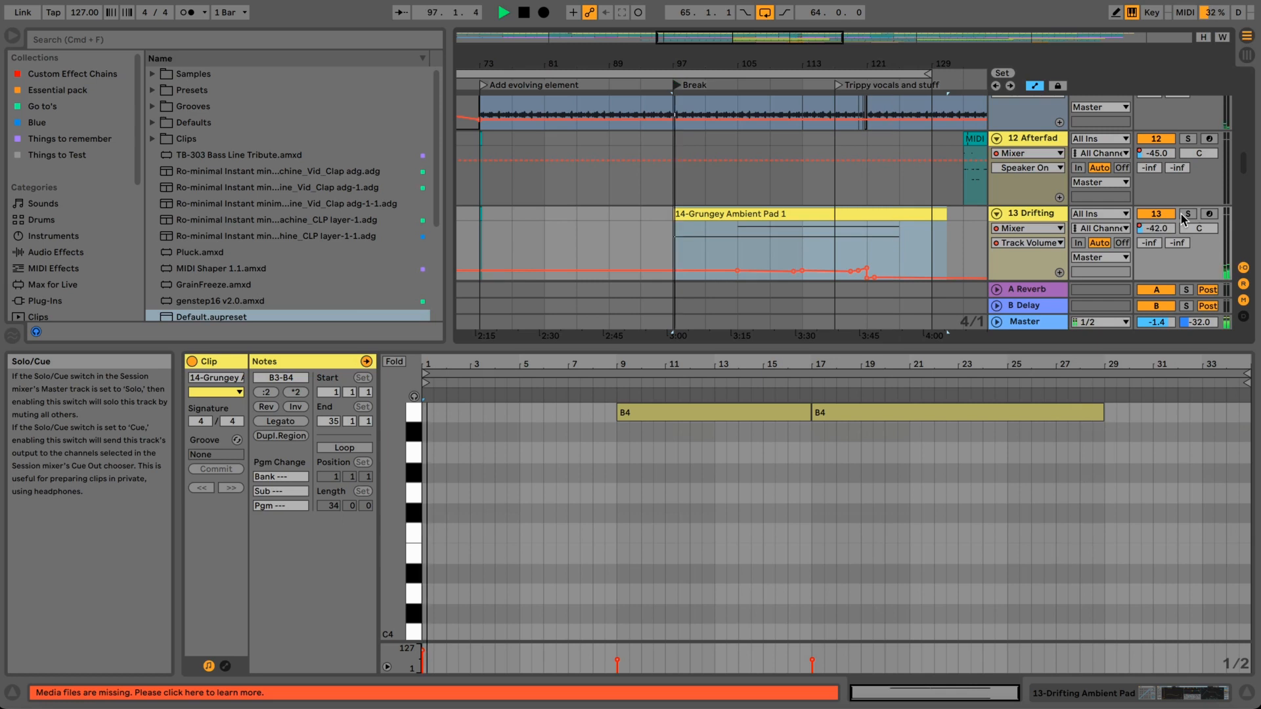
drag(909, 62, 926, 78)
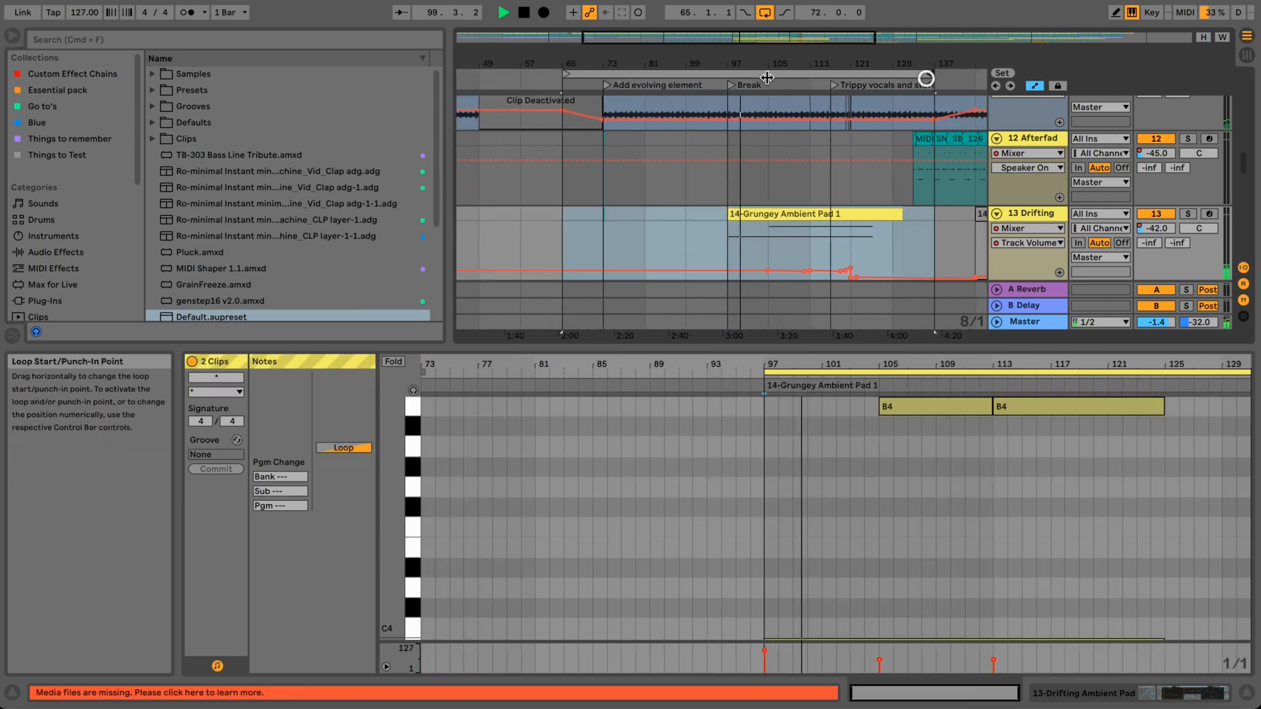
- Compare the mix with the 13 Drifting track muted and active, leave it active, and stop playback
click(1155, 215)
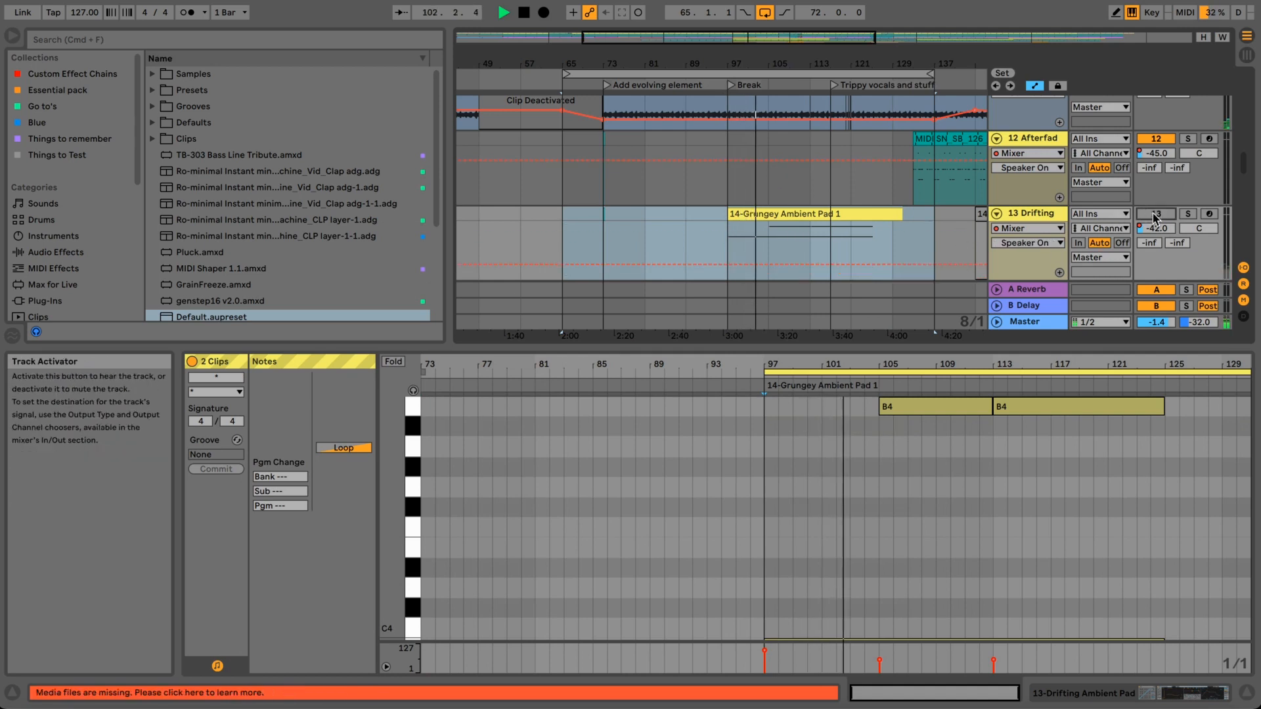
click(1154, 216)
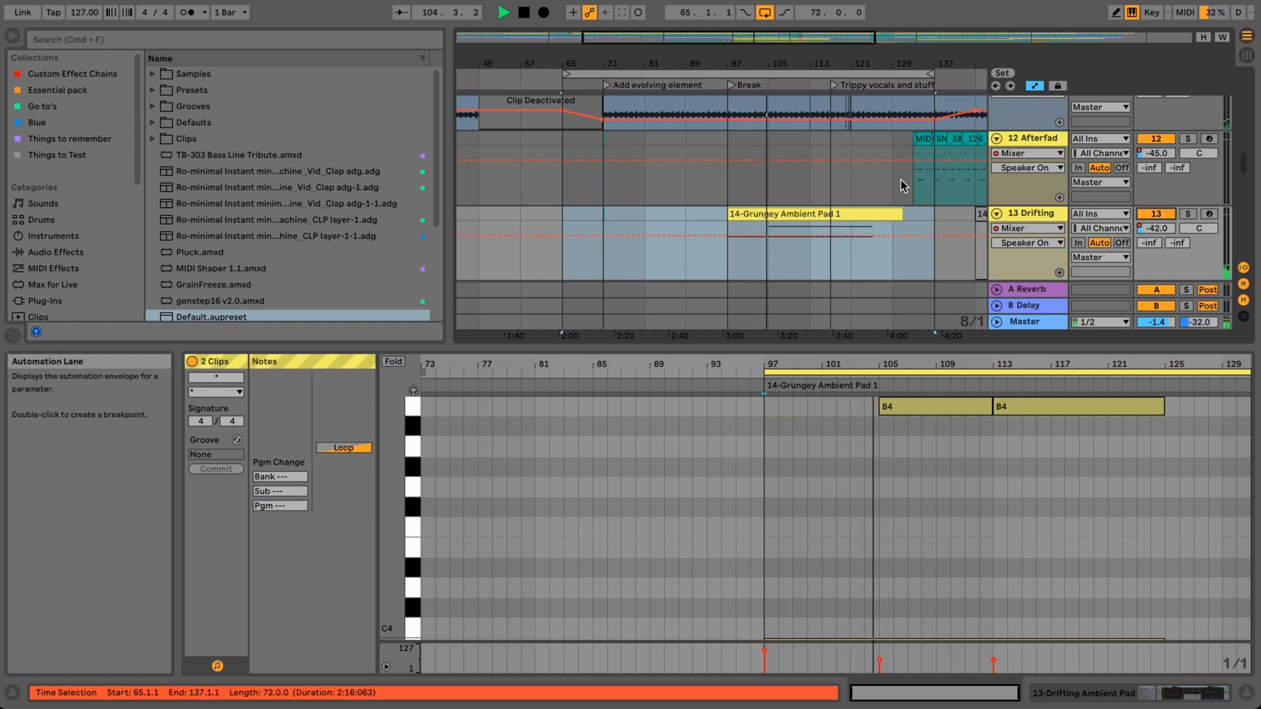
key(super+shift+t)
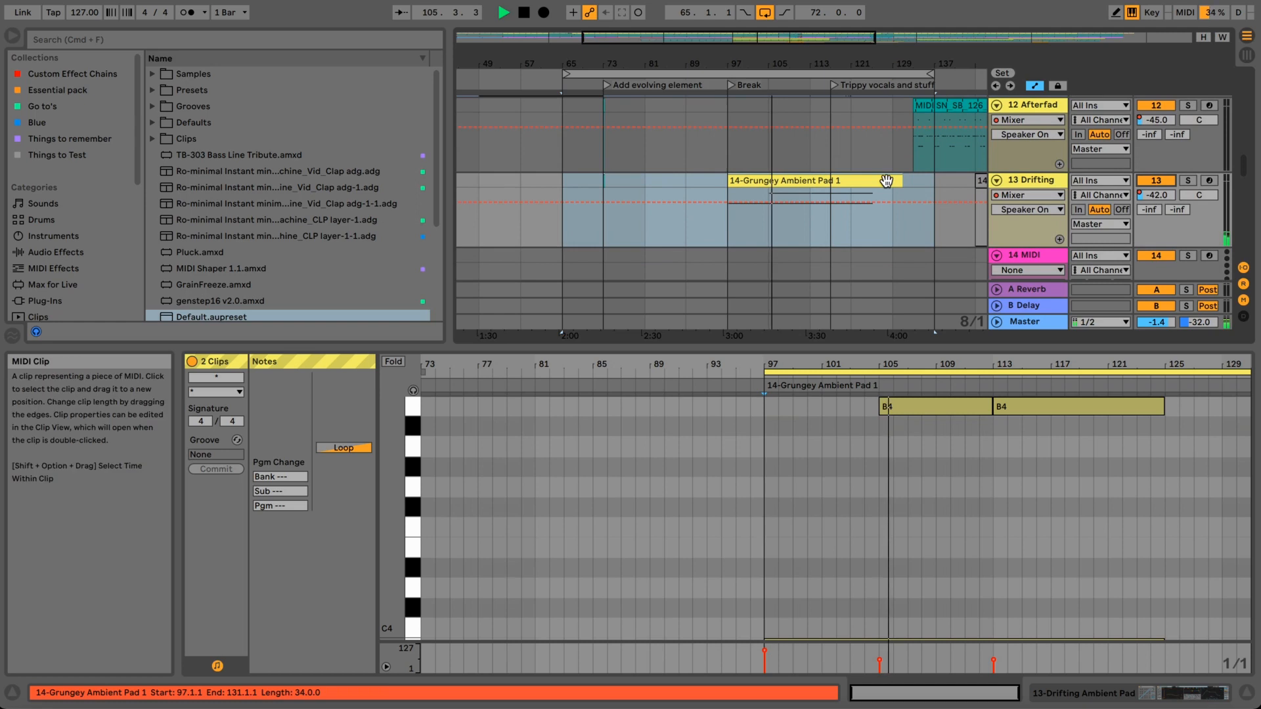
scroll(886, 181, down, 3)
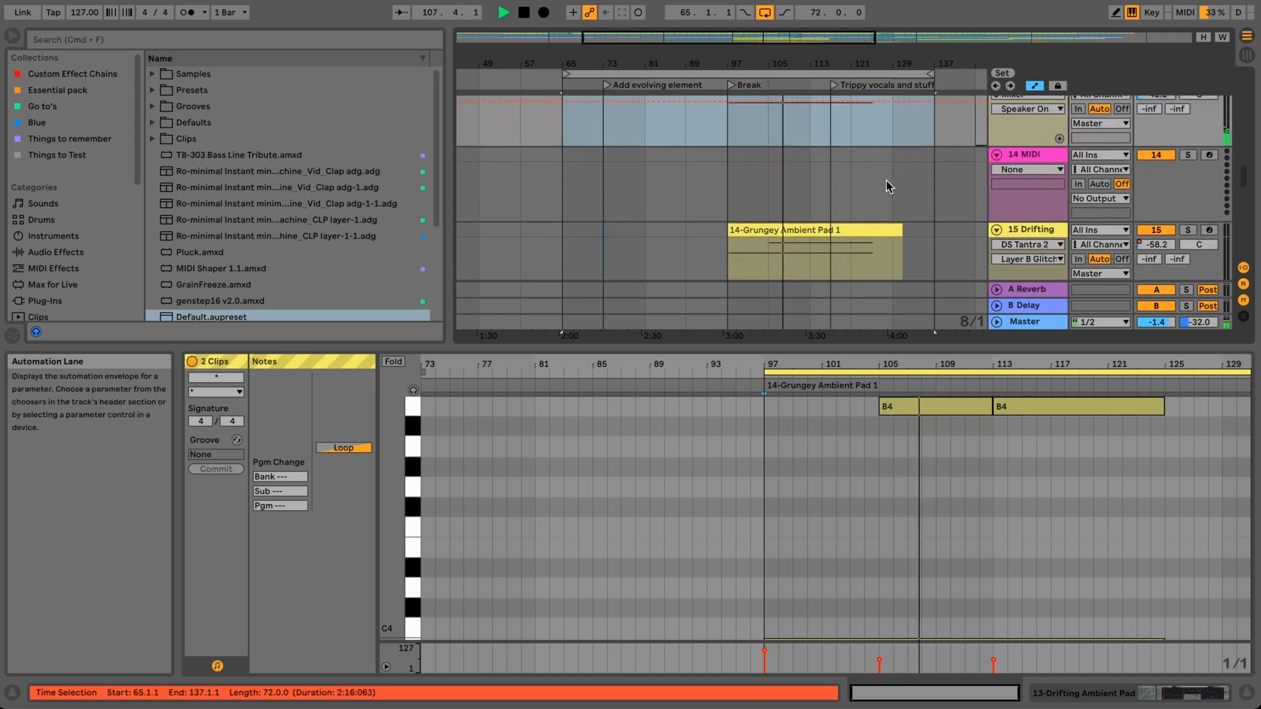
scroll(886, 187, up, 3)
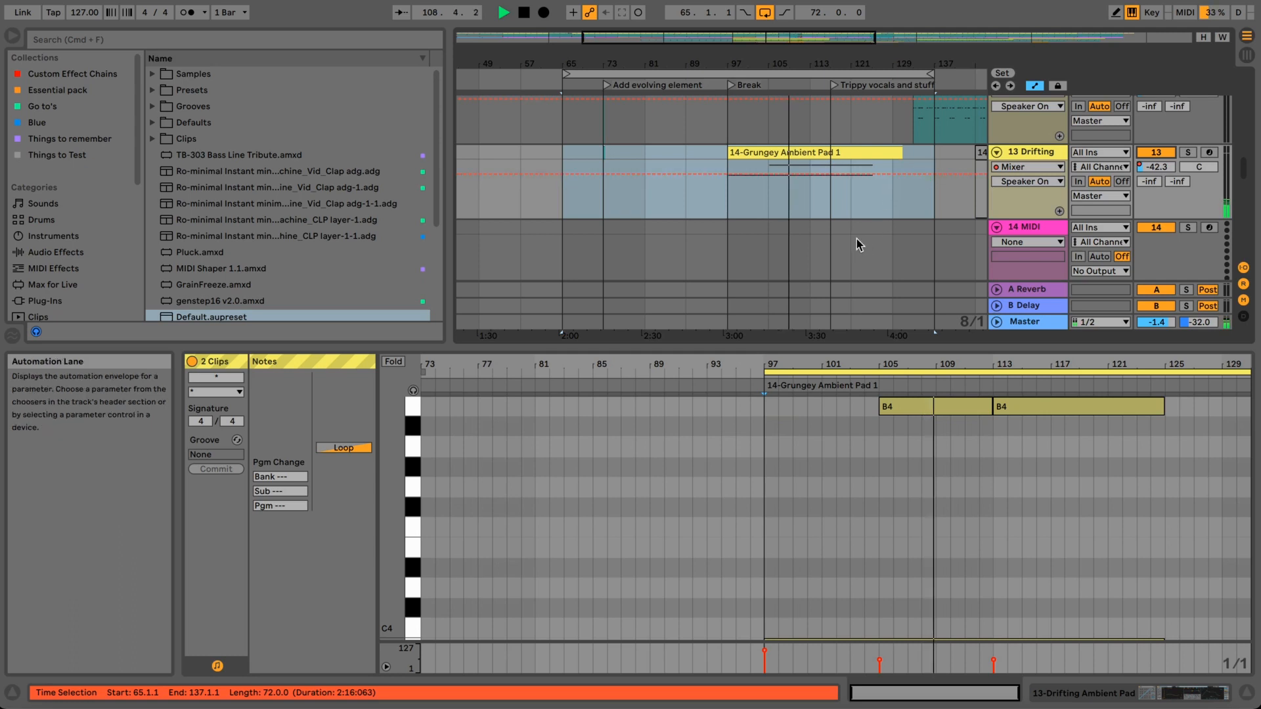
key(space)
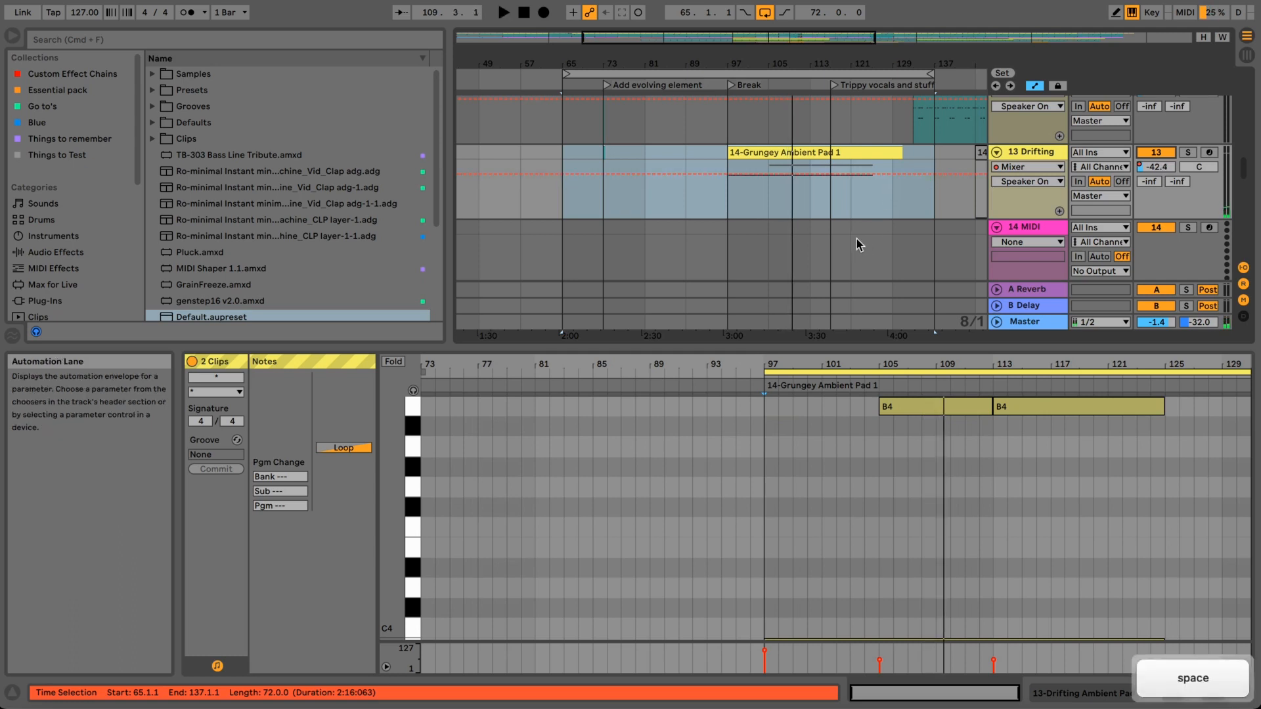
- Solo the 15 Drifting track and play its Grungey Ambient Pad clip from bar 97
scroll(857, 239, down, 3)
scroll(857, 238, down, 2)
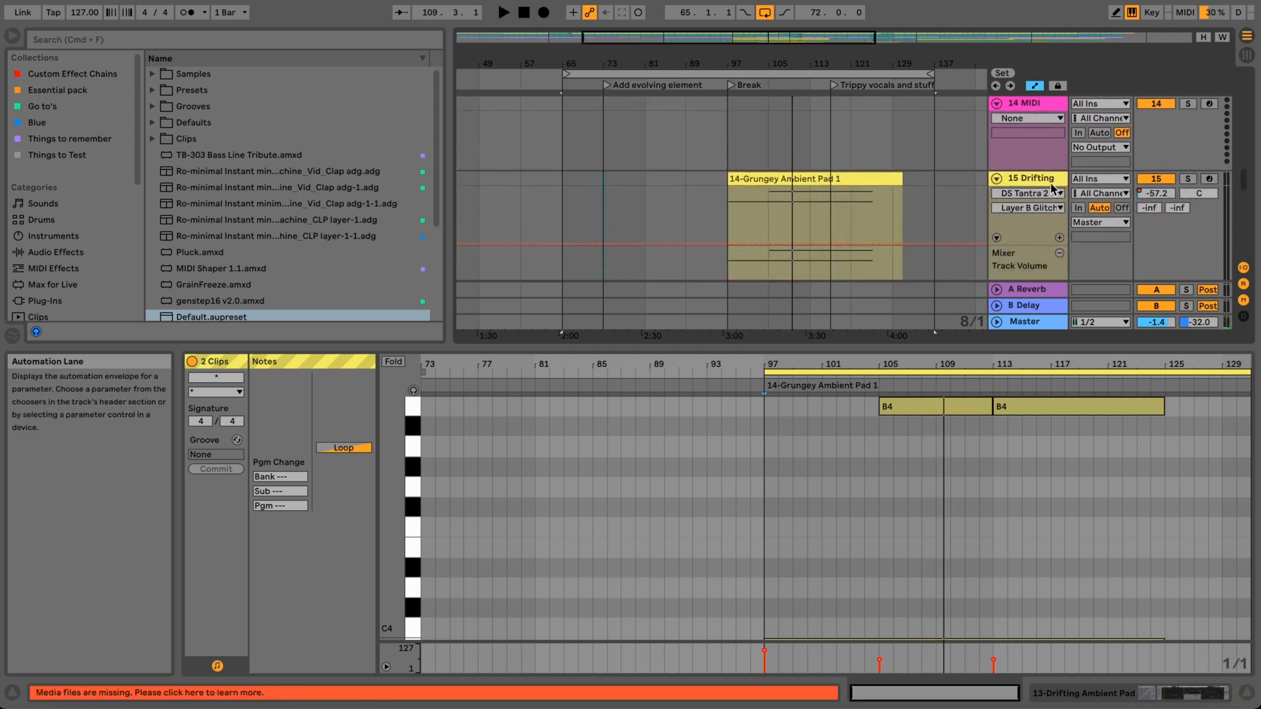
click(1189, 178)
click(1033, 179)
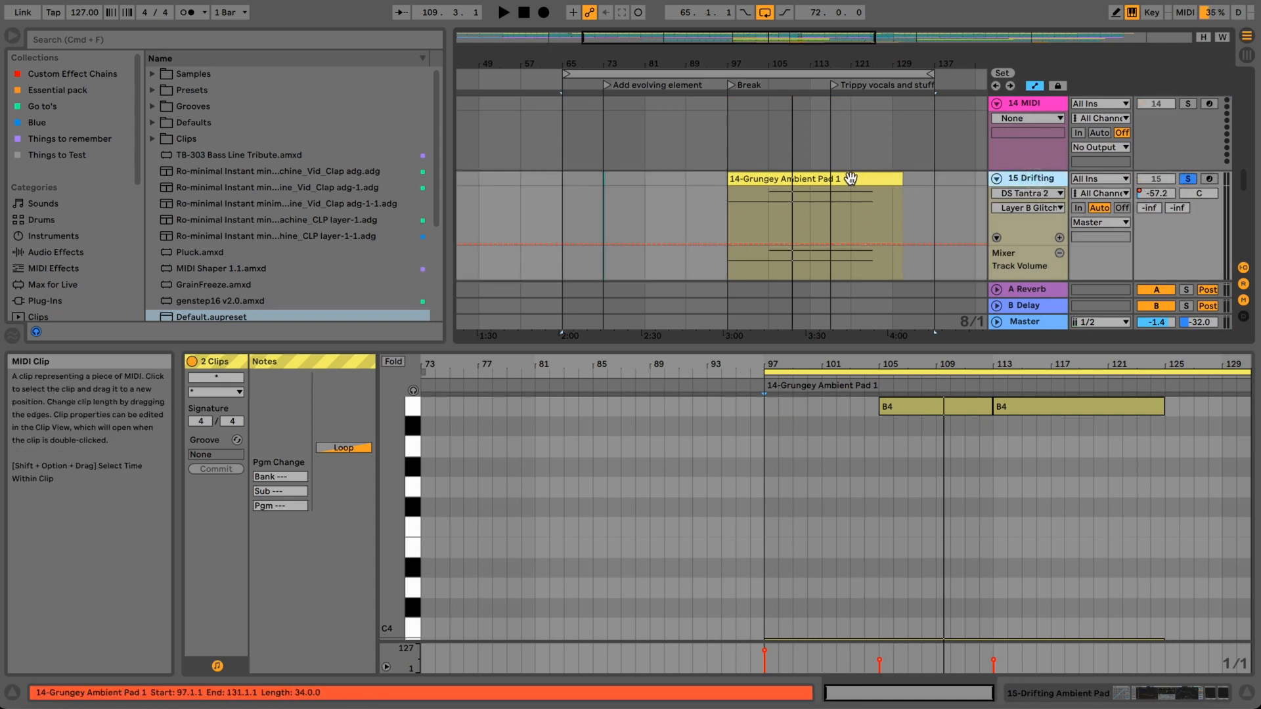
key(space)
click(728, 205)
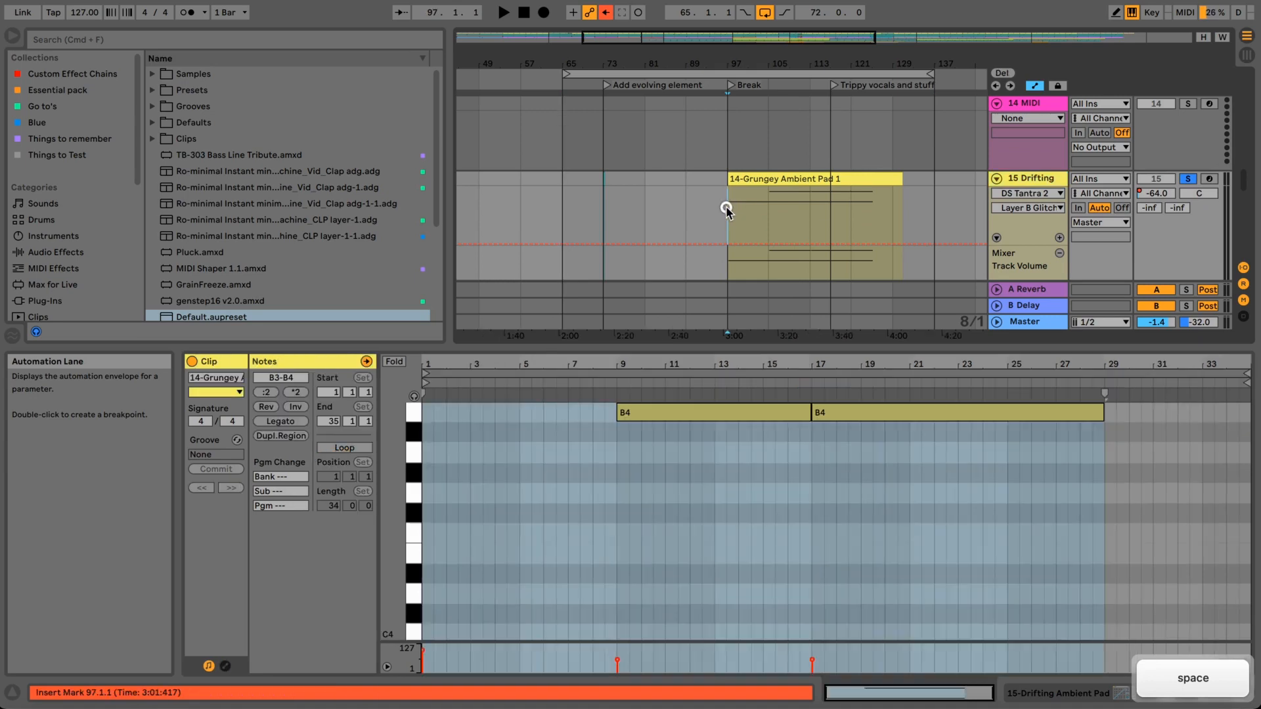
- Examine the 15 Drifting track's device chain from the Drifting Ambient Pad synth through DS Tantra 2 to Raum
drag(771, 65, 771, 58)
scroll(803, 204, down, 3)
scroll(806, 206, down, 3)
scroll(807, 203, up, 3)
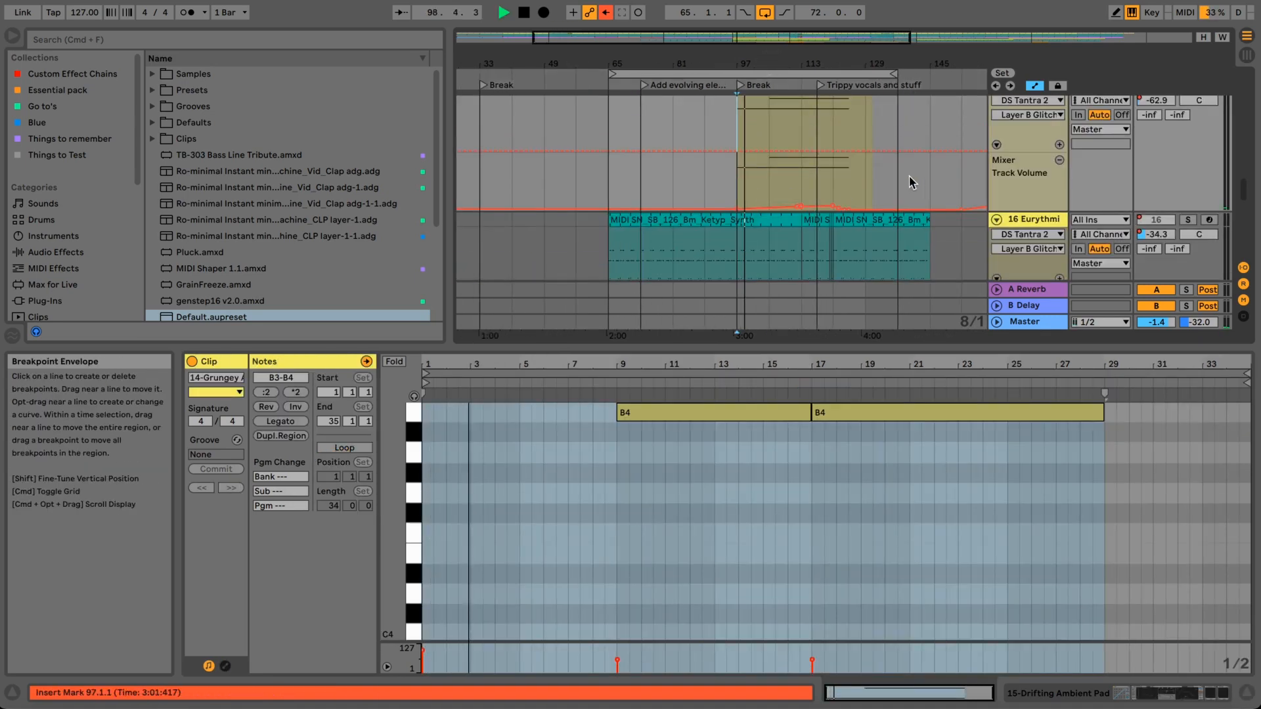
scroll(910, 177, up, 4)
click(1015, 239)
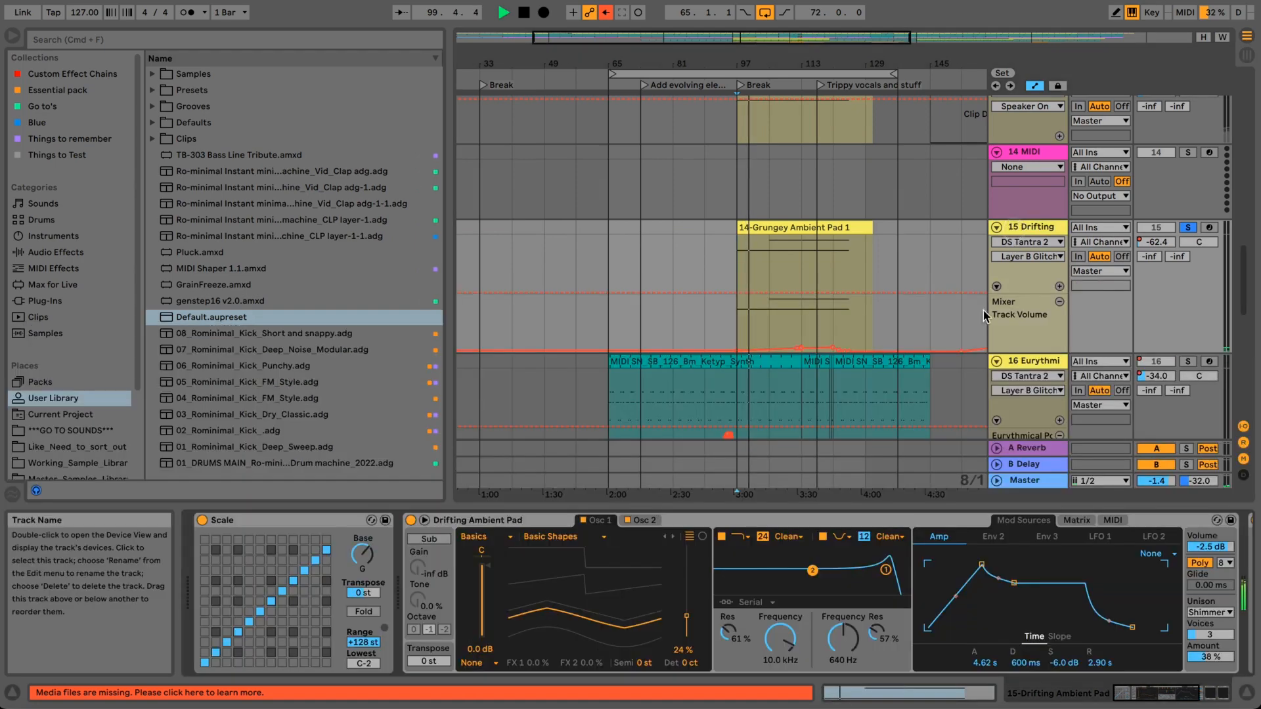
drag(1152, 688, 1189, 687)
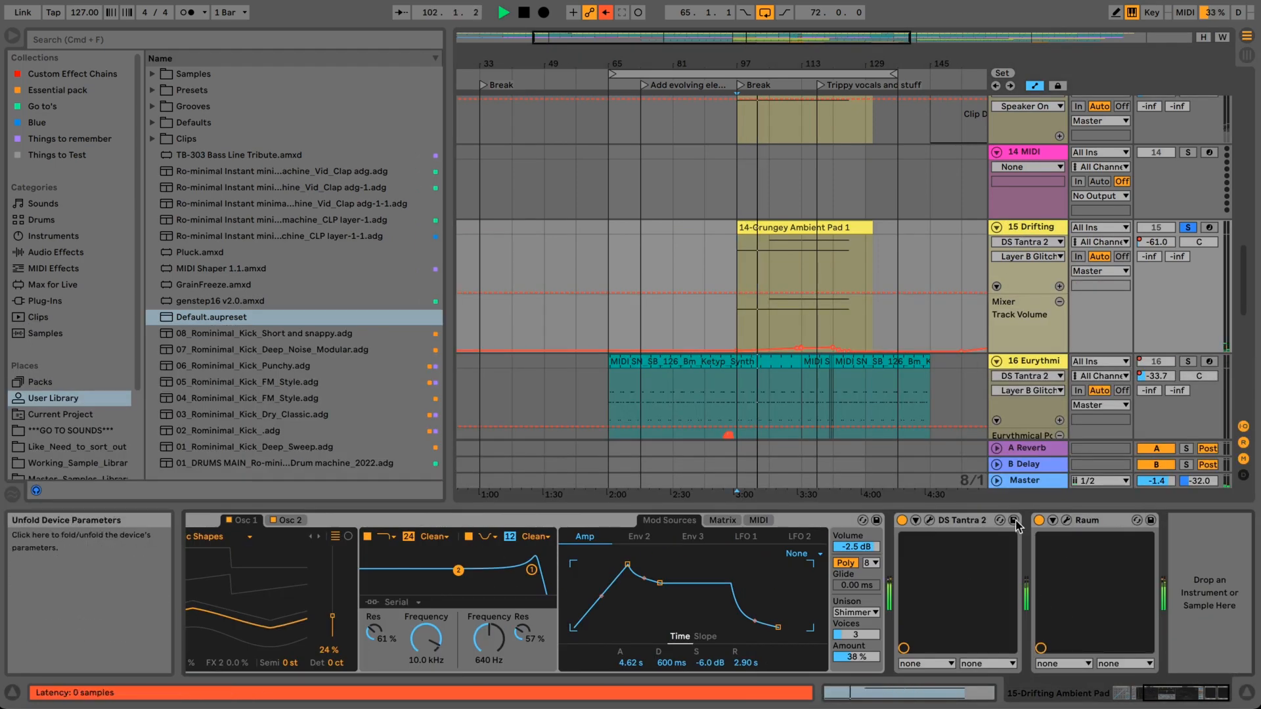
- Toggle Raum off and back on, check its Mix control in the plug-in window, and close the window
click(1038, 520)
click(1039, 521)
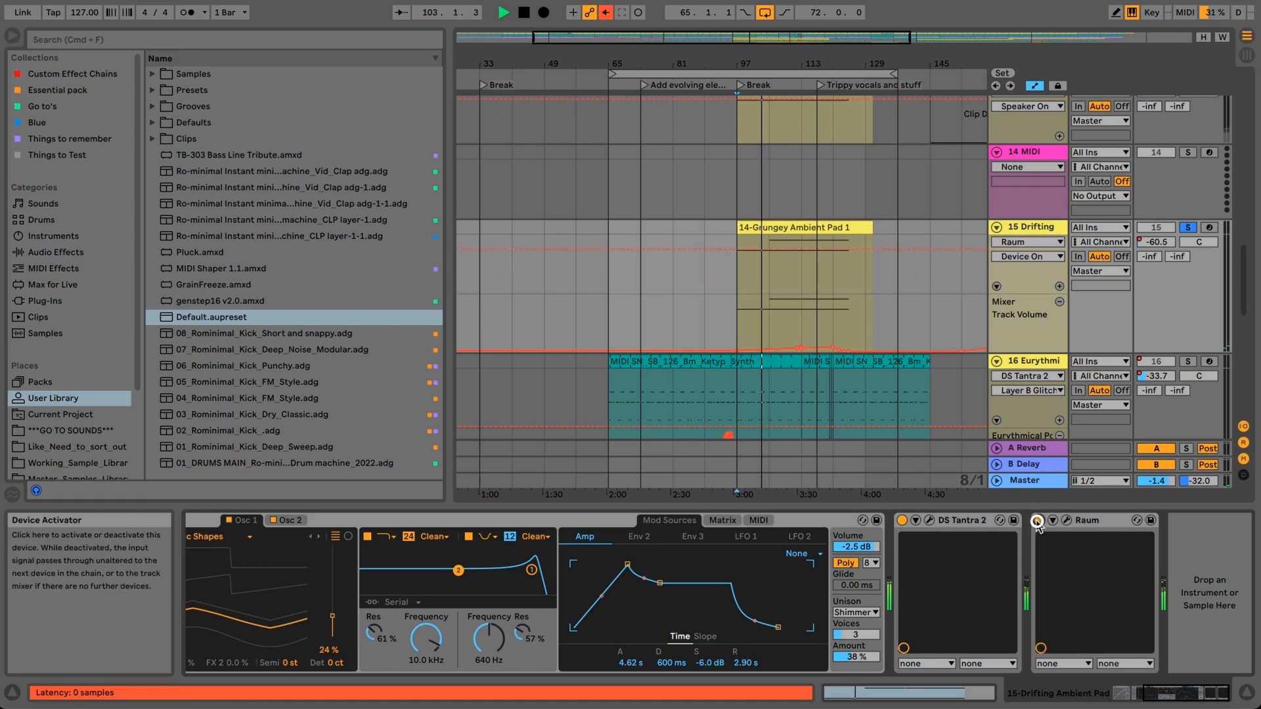
click(1067, 520)
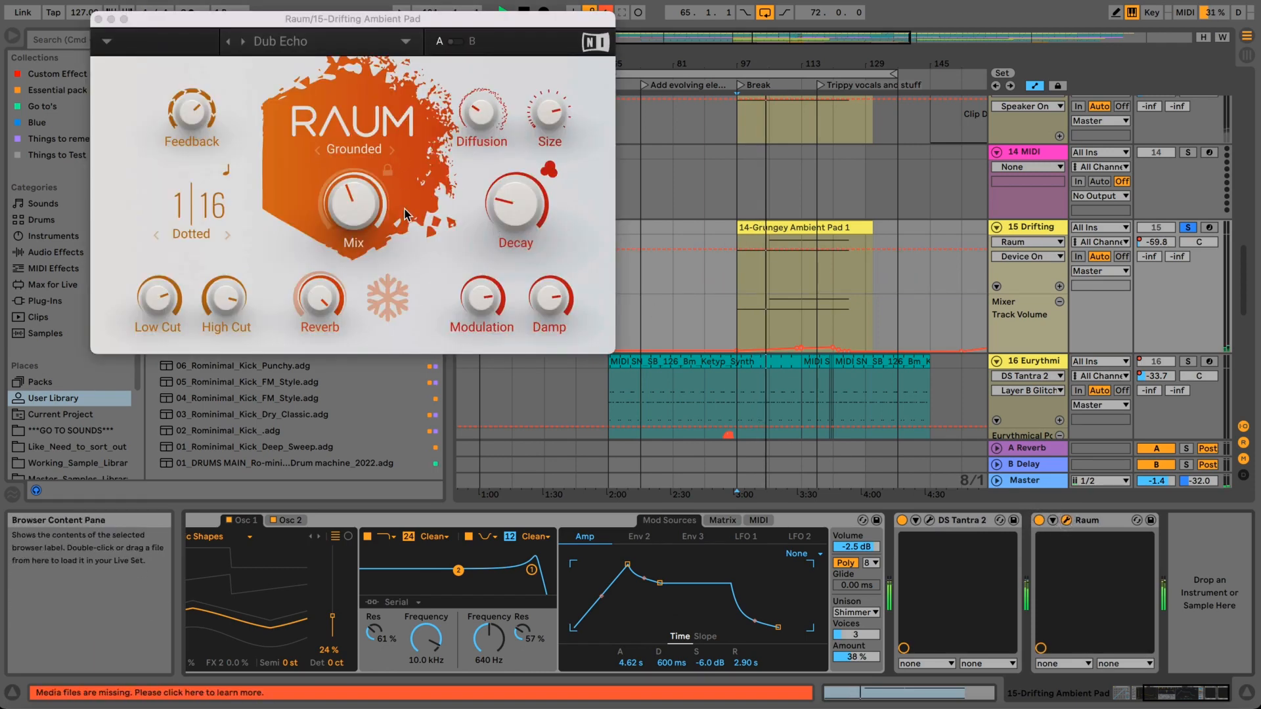
drag(354, 212, 354, 203)
click(98, 19)
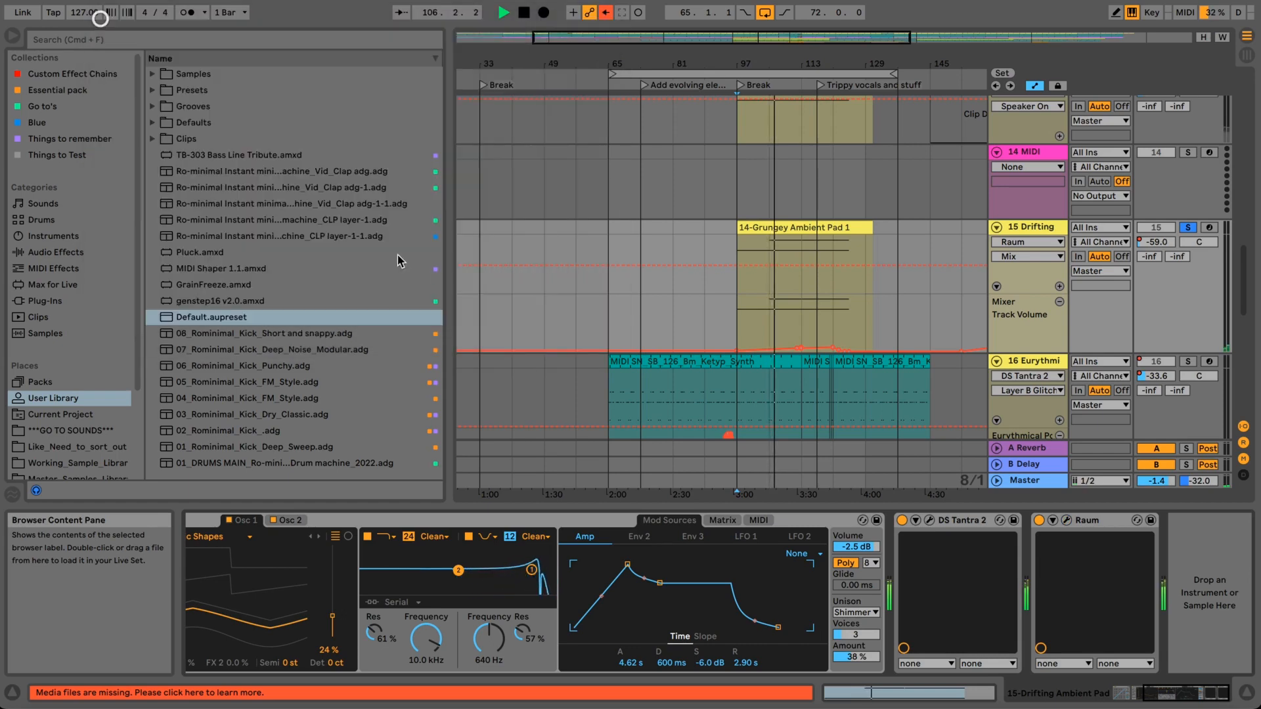
- Solo the 13 Drifting track alongside 15 Drifting, compare the pair with and without 15, and unsolo both
scroll(1156, 303, up, 2)
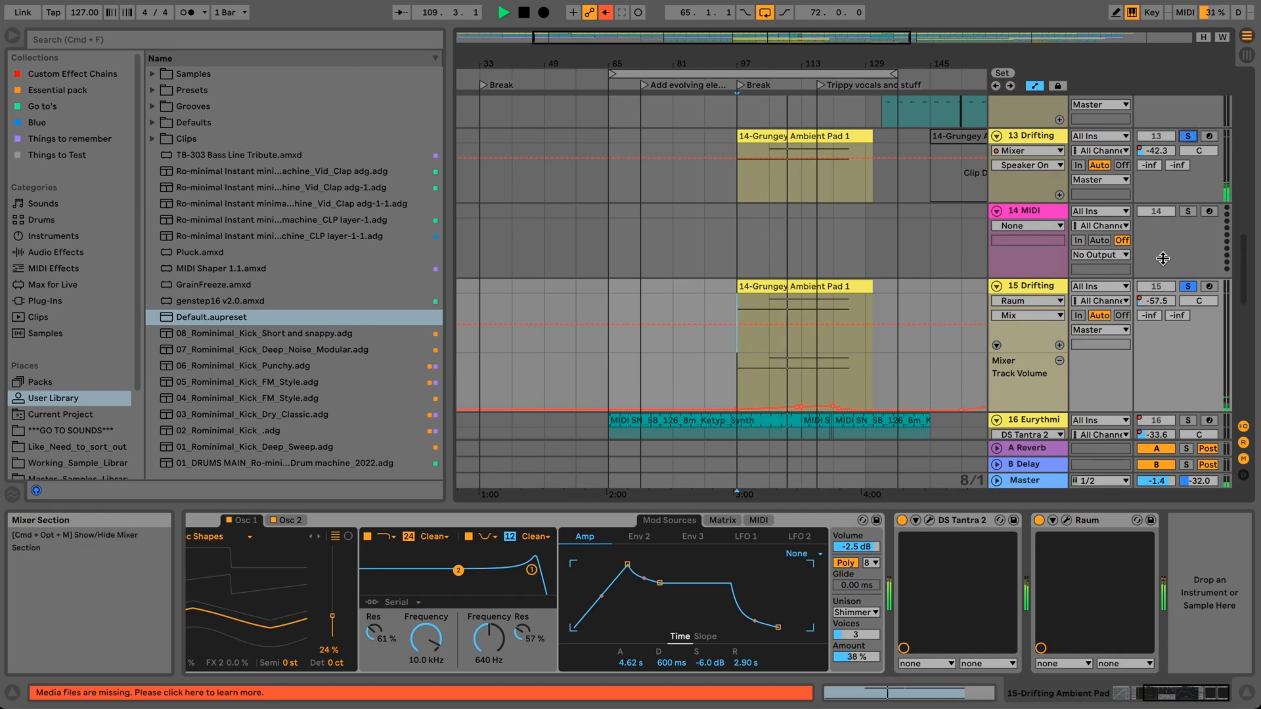
click(1187, 287)
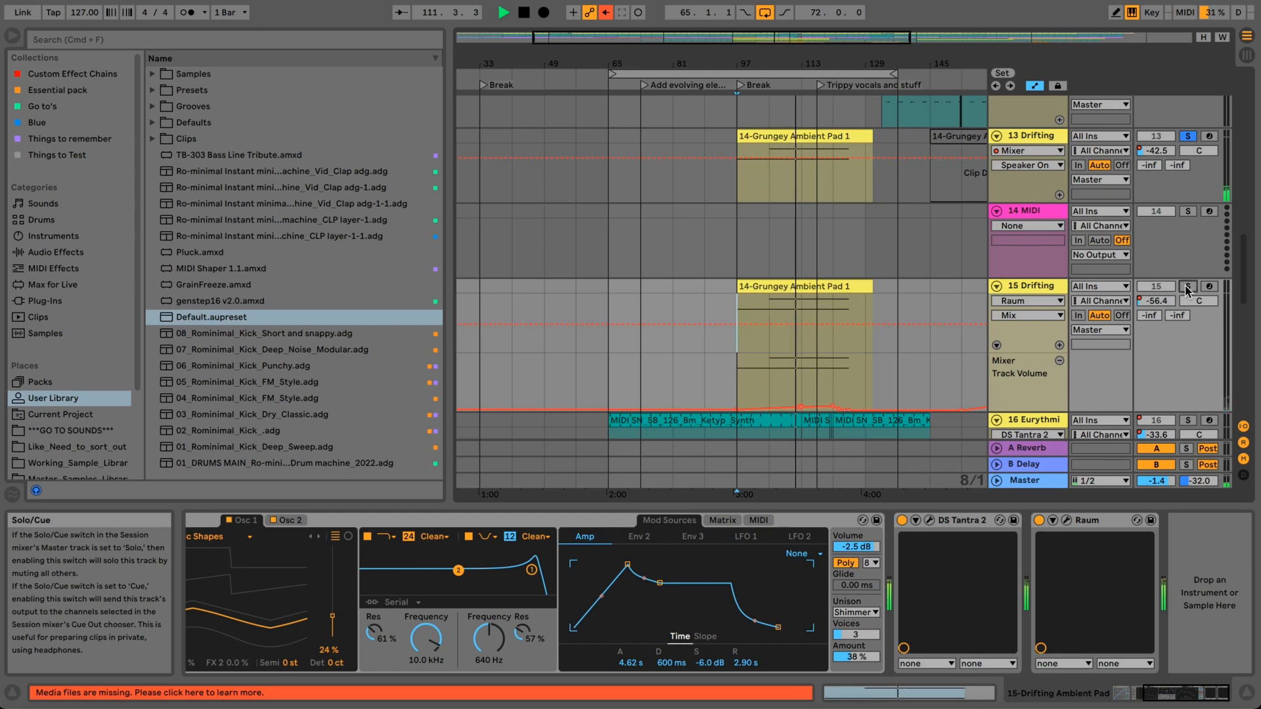
click(1187, 287)
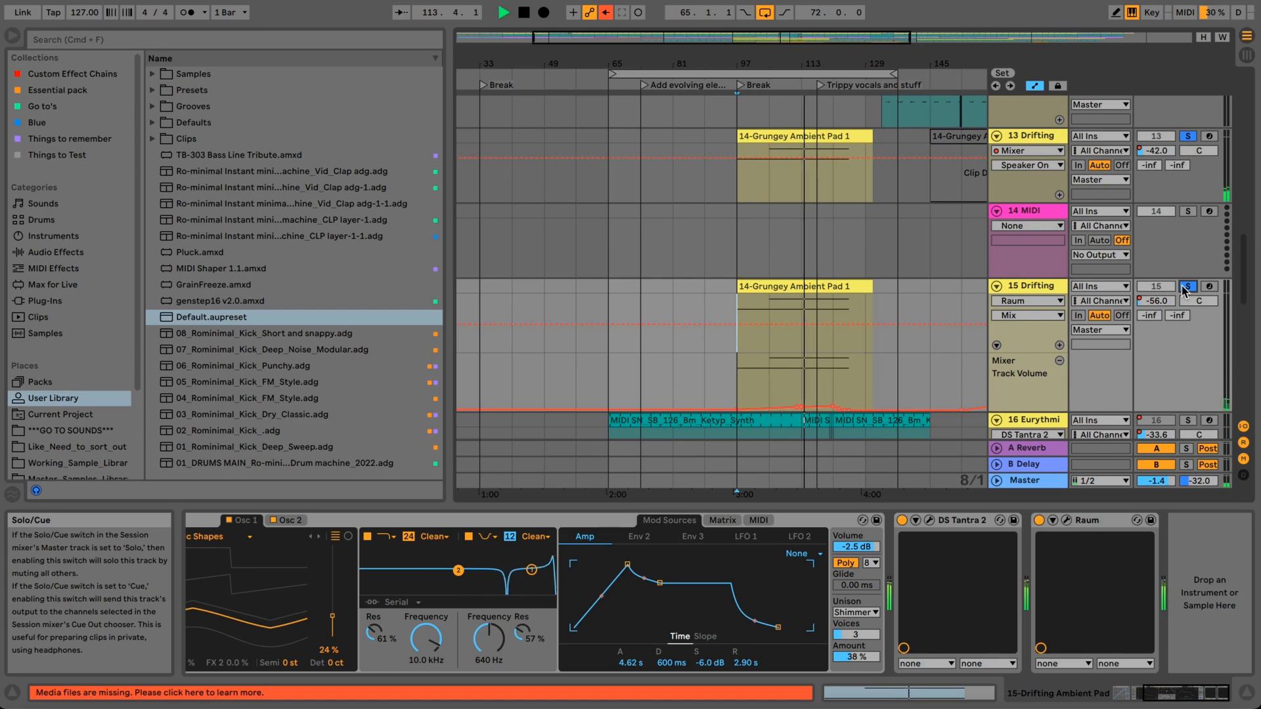
click(1188, 287)
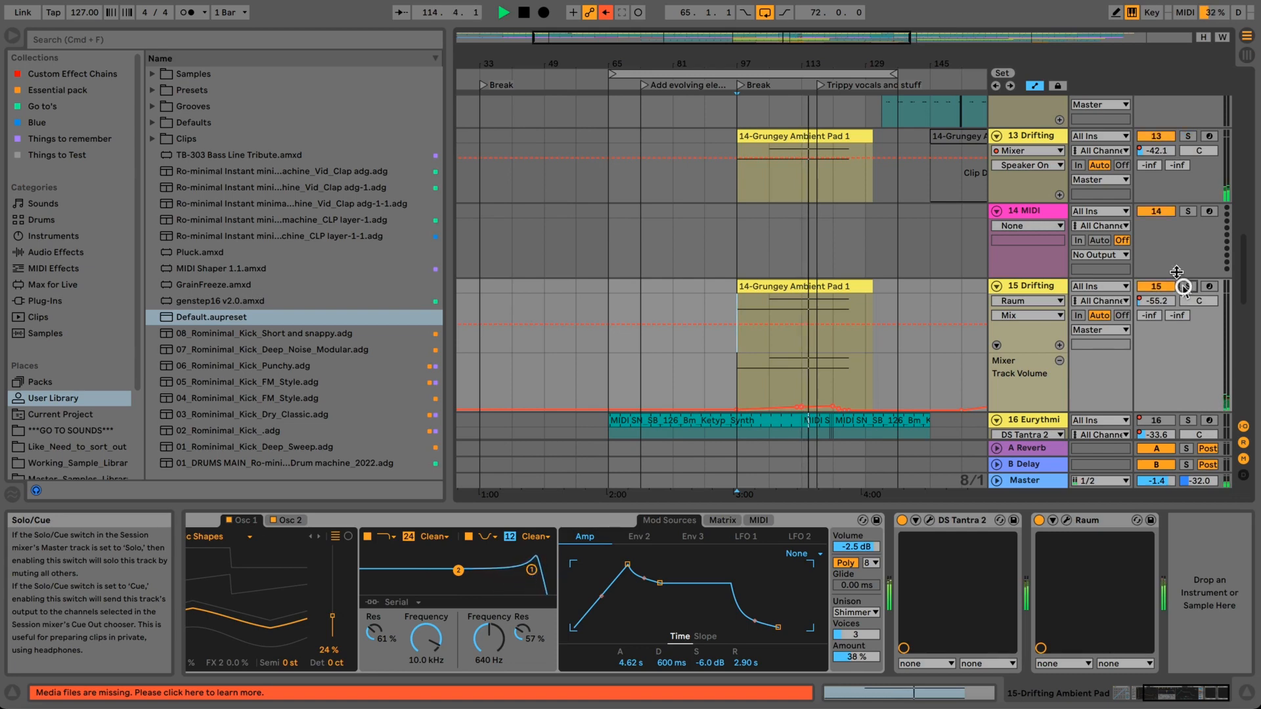
- Mute both Drifting tracks, replay the mix from the Break at bar 97, and reactivate both during playback
click(1156, 137)
click(1156, 287)
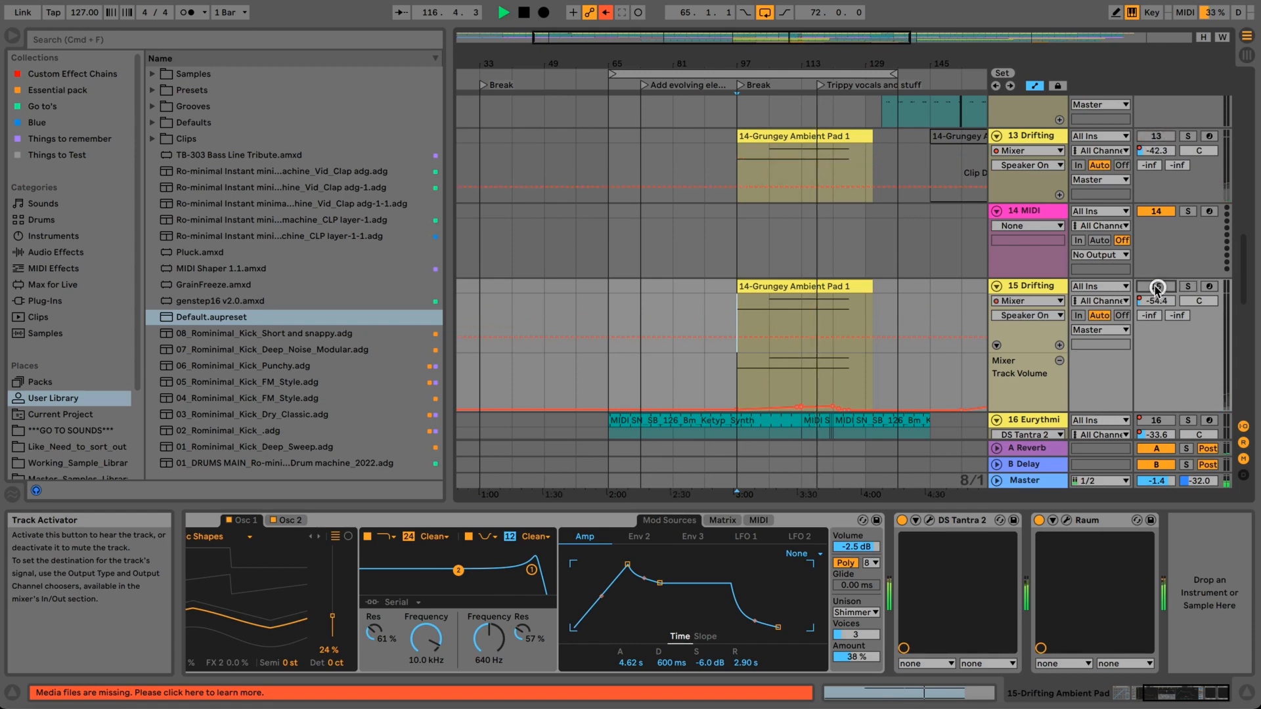
click(739, 86)
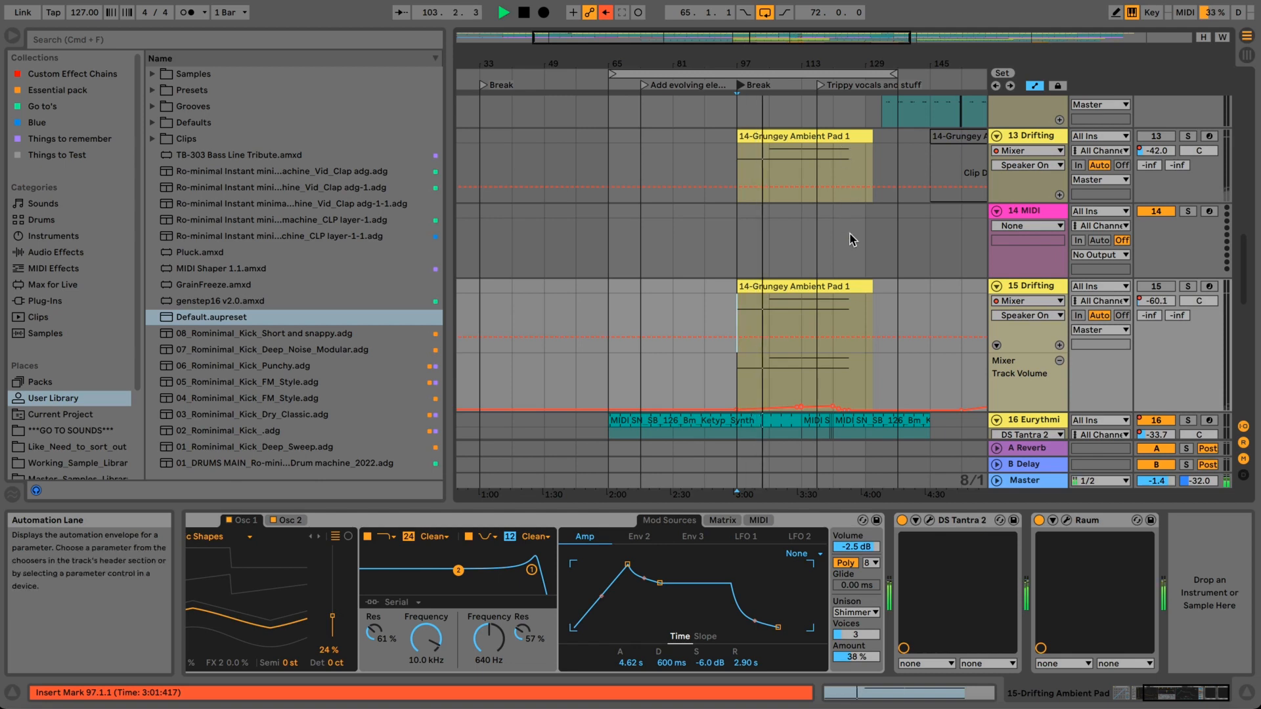
click(1157, 138)
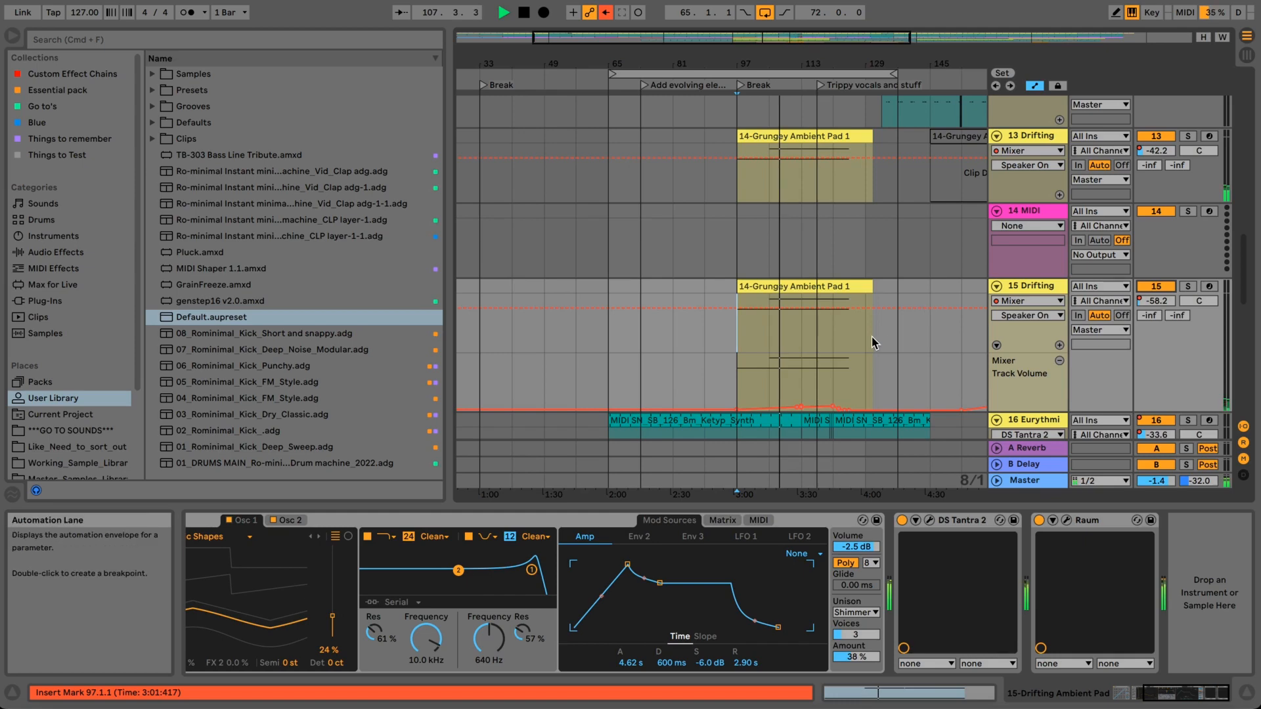
scroll(872, 336, down, 1)
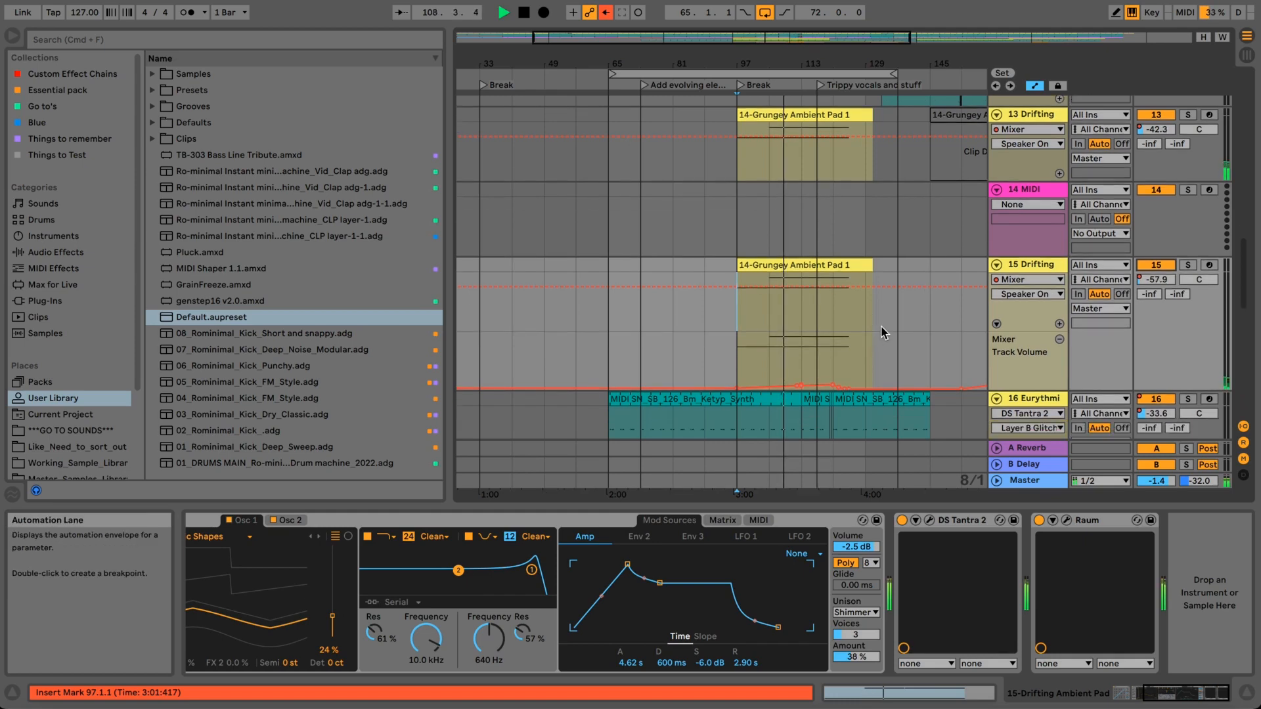
- Show the 16 Eurythmi track's Track Volume automation, re-enable the overridden automation and stop playback
scroll(881, 326, down, 1)
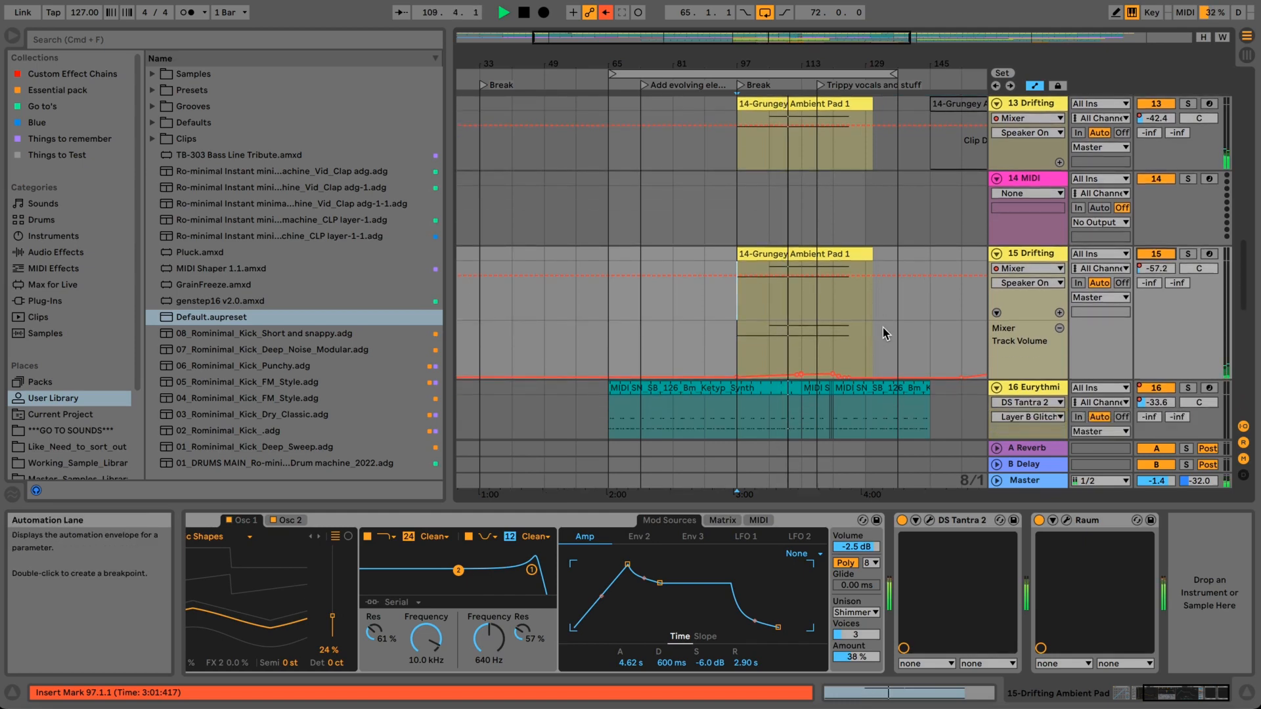
scroll(901, 326, down, 2)
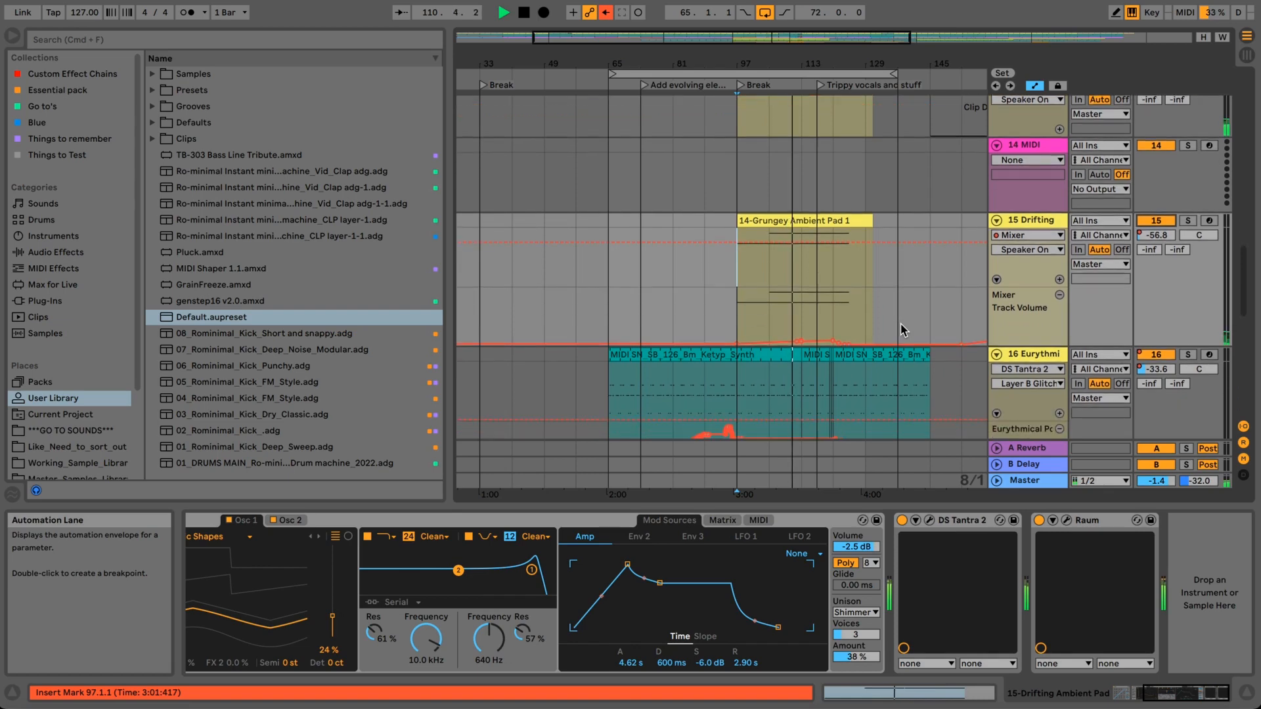
scroll(902, 329, down, 6)
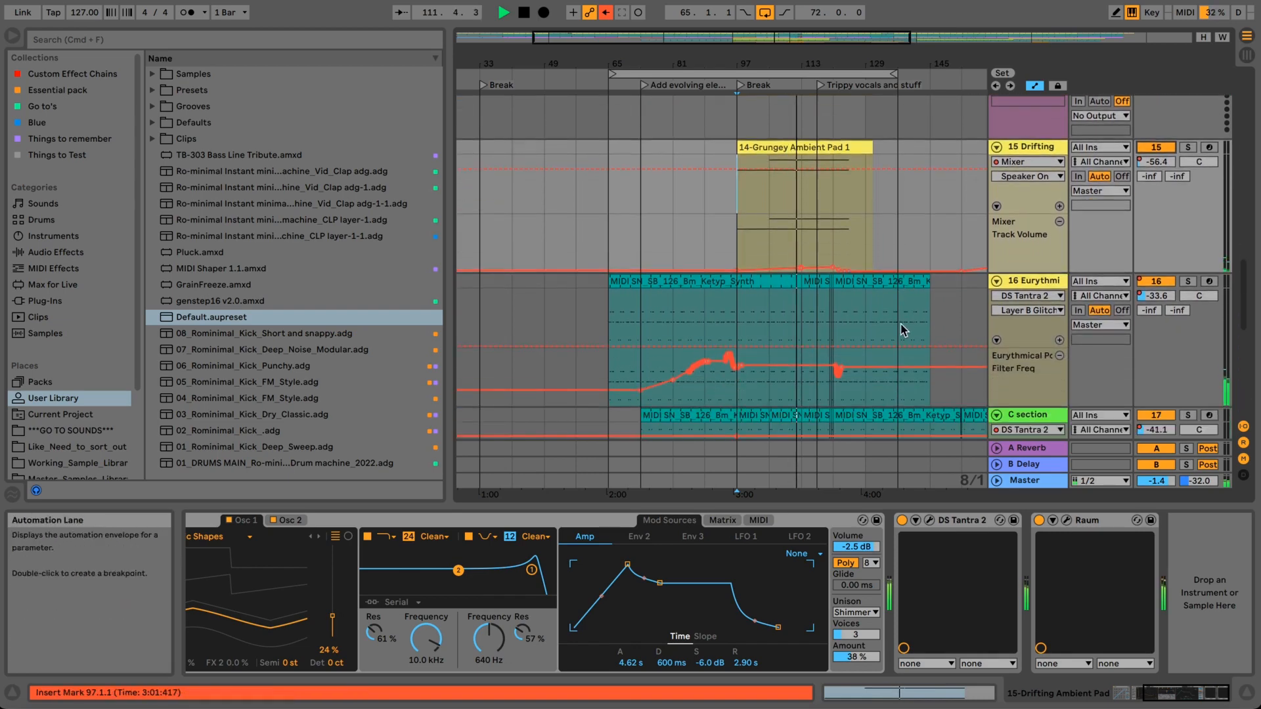
scroll(903, 328, up, 6)
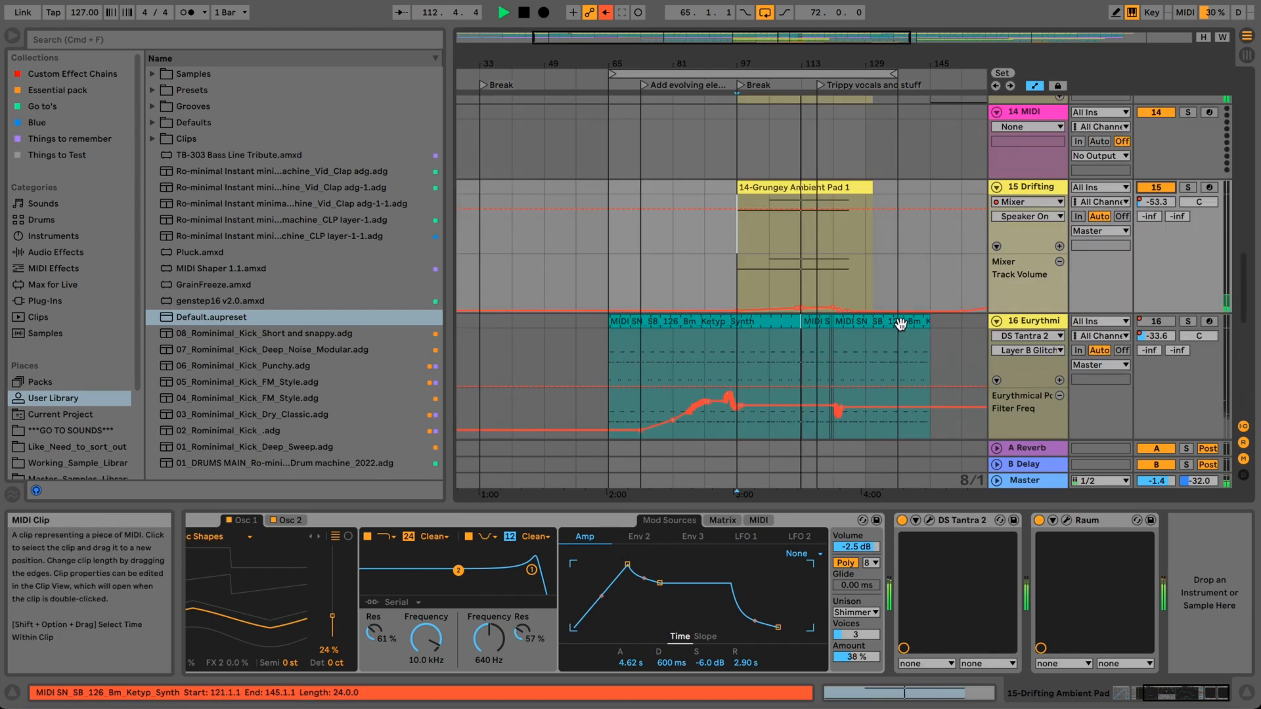
scroll(901, 326, down, 3)
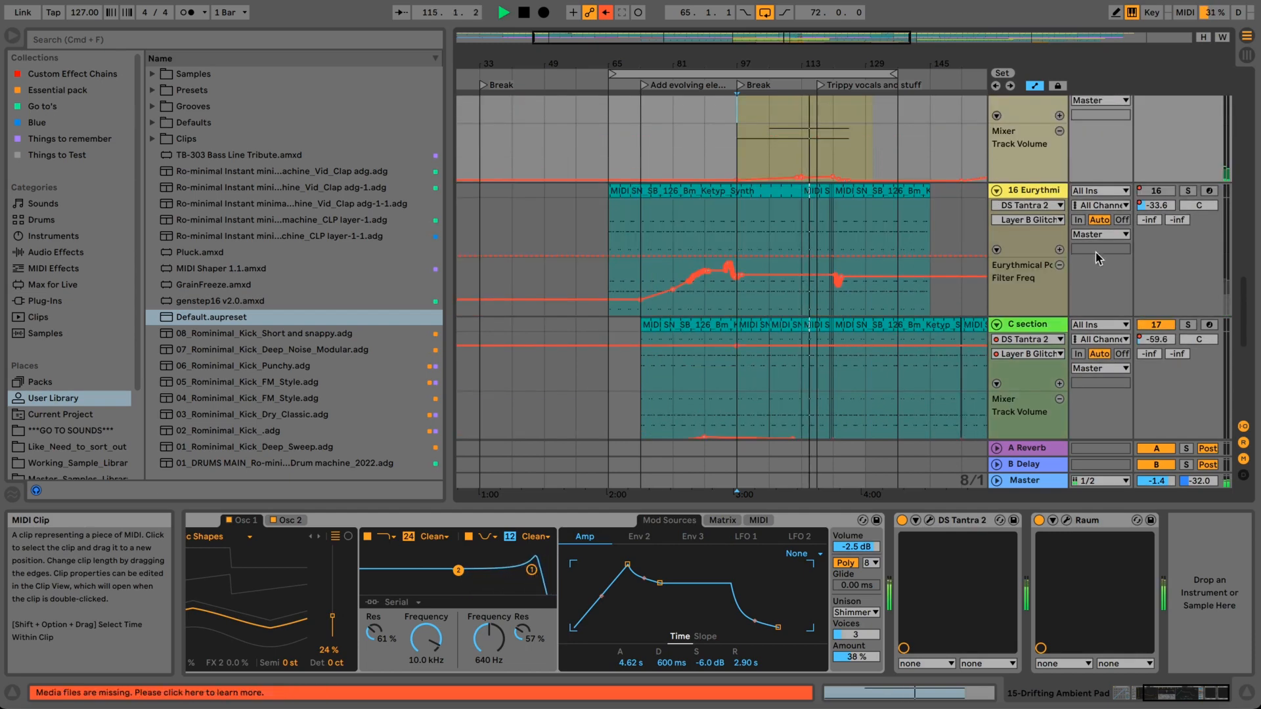
click(1162, 206)
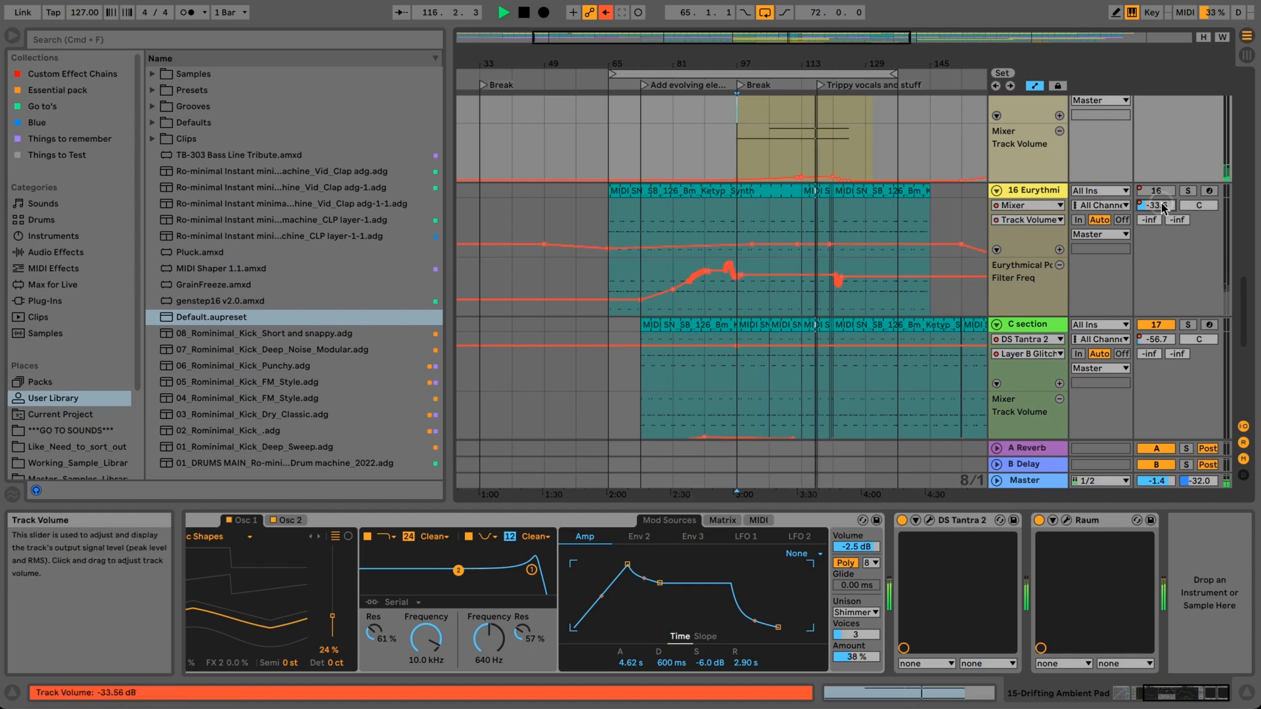
click(612, 16)
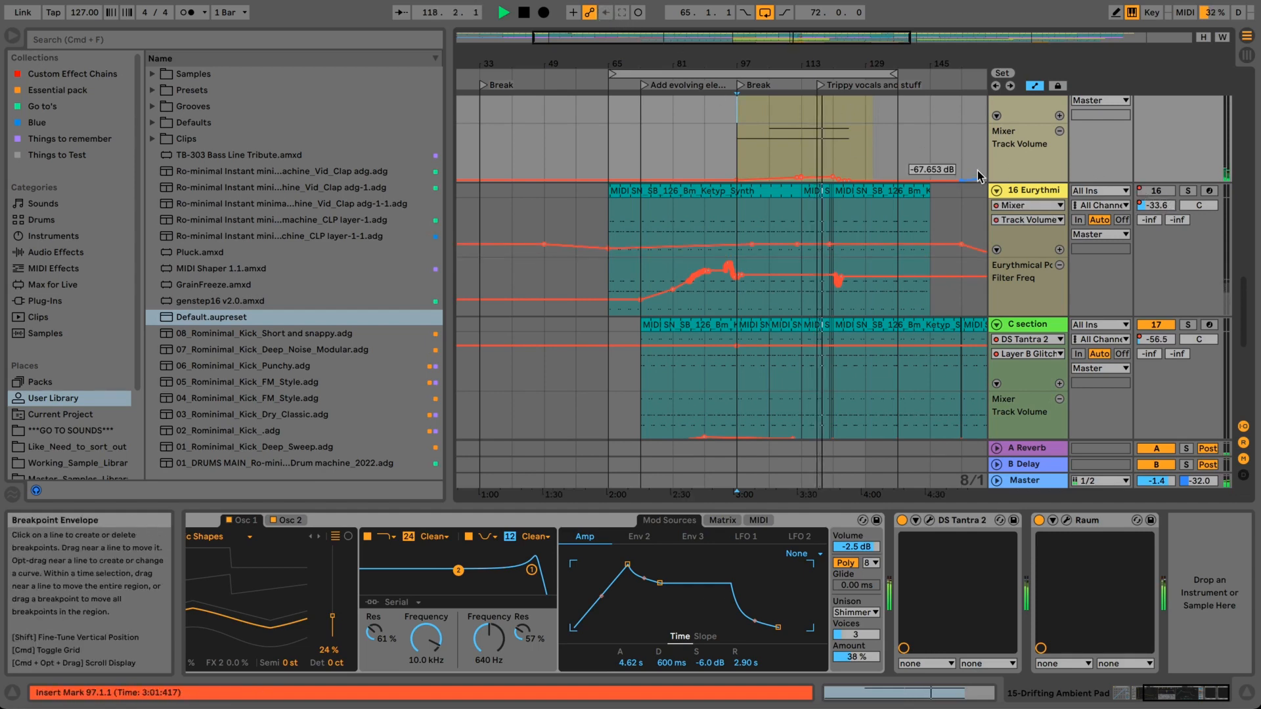
key(space)
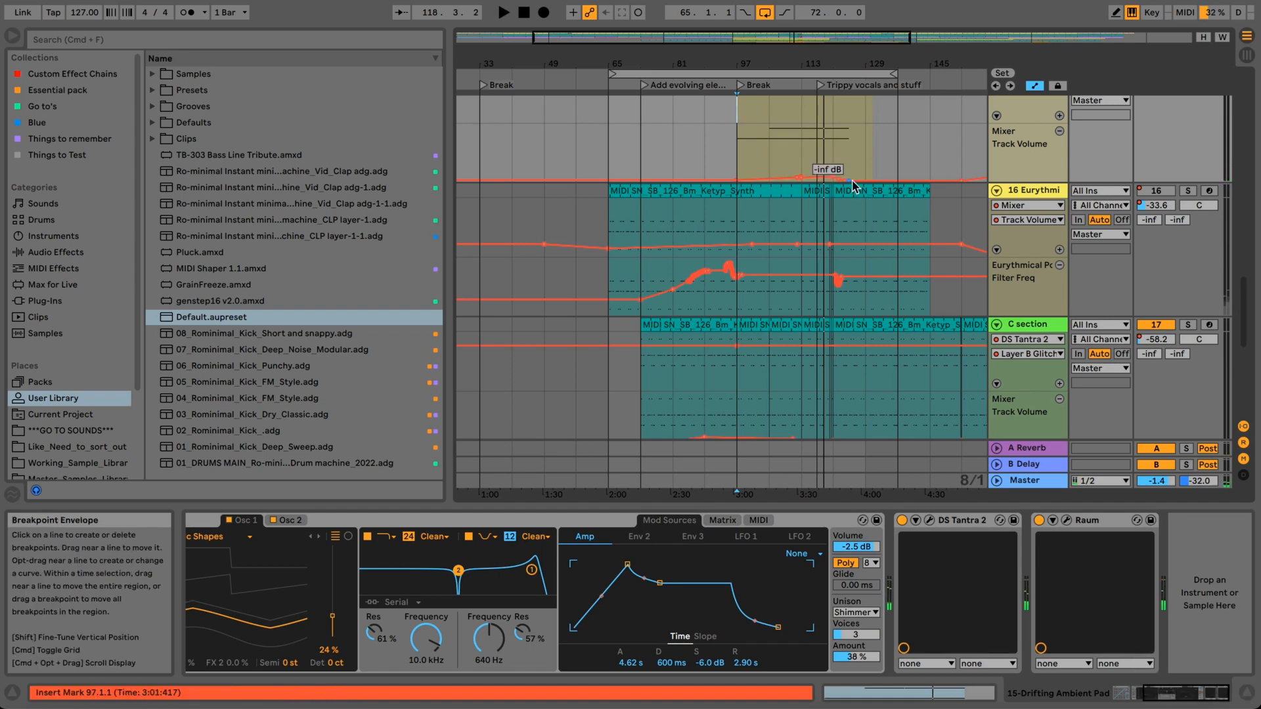
- Solo the 16 Eurythmi track and play it from bar 81
click(735, 2)
click(850, 60)
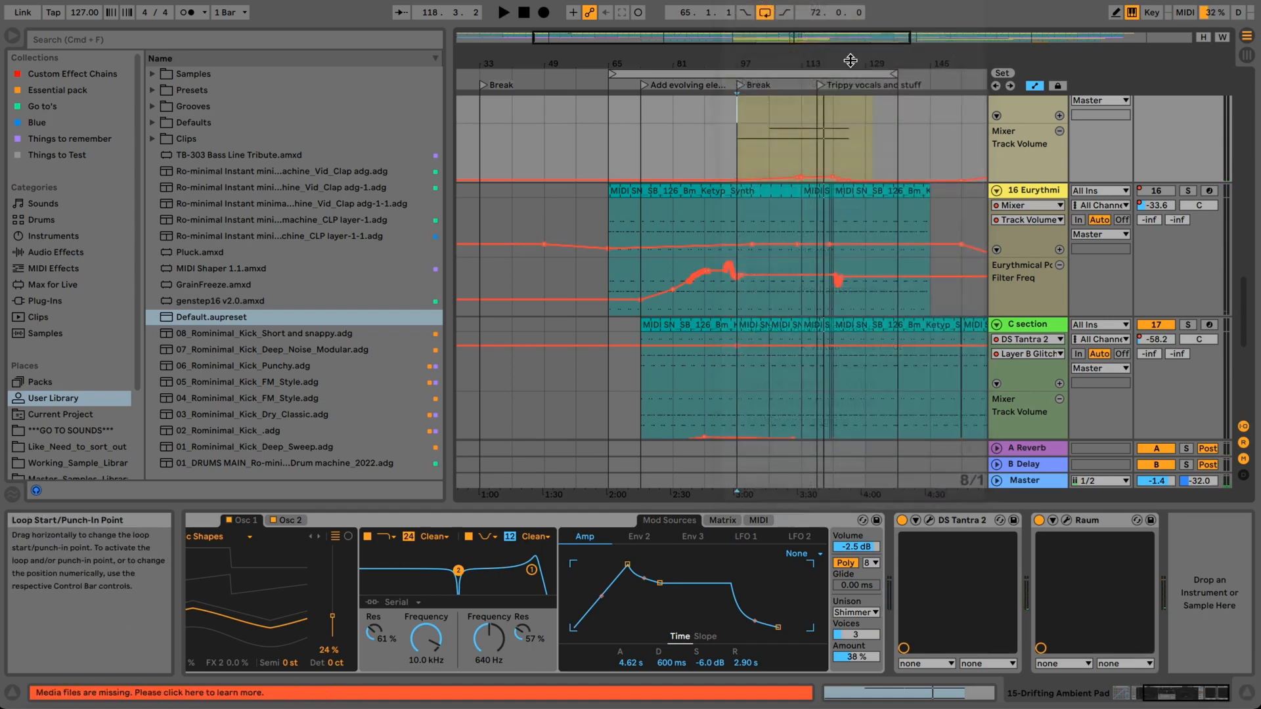
click(674, 223)
key(space)
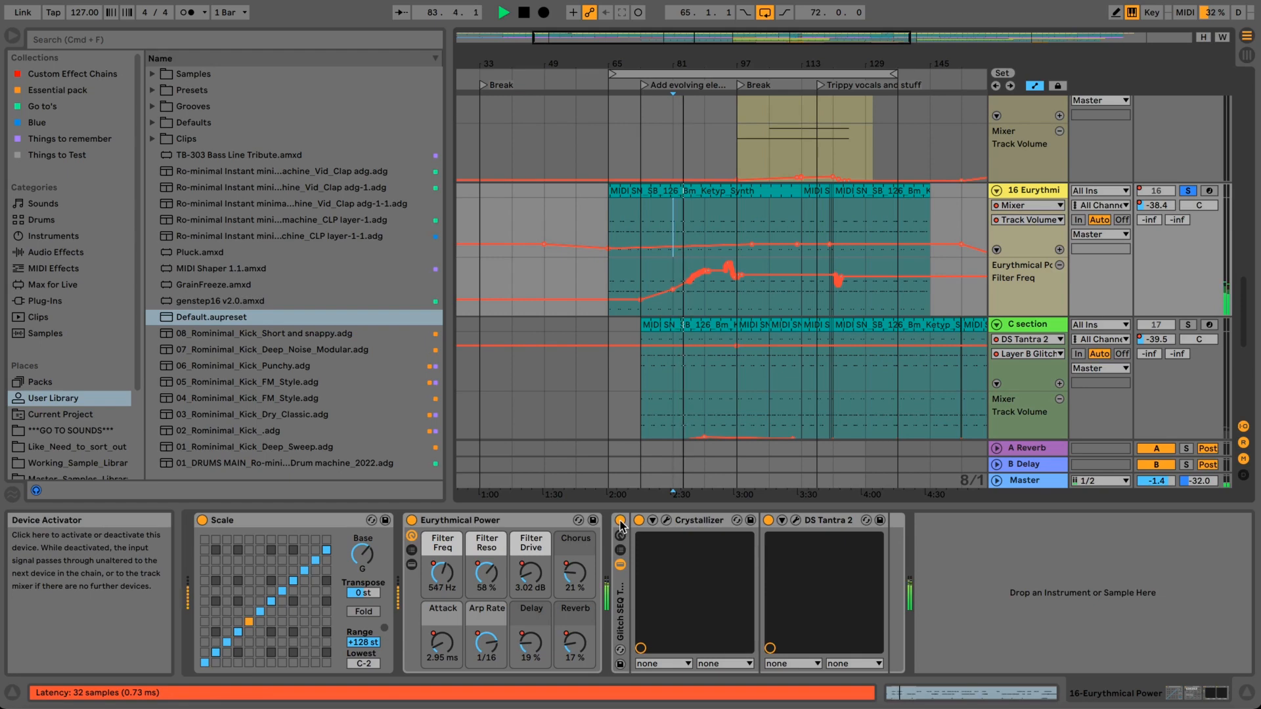
- Open Crystallizer's plug-in window, compare the sound with the Glitch SEQ rack off and on, and close the window
click(666, 521)
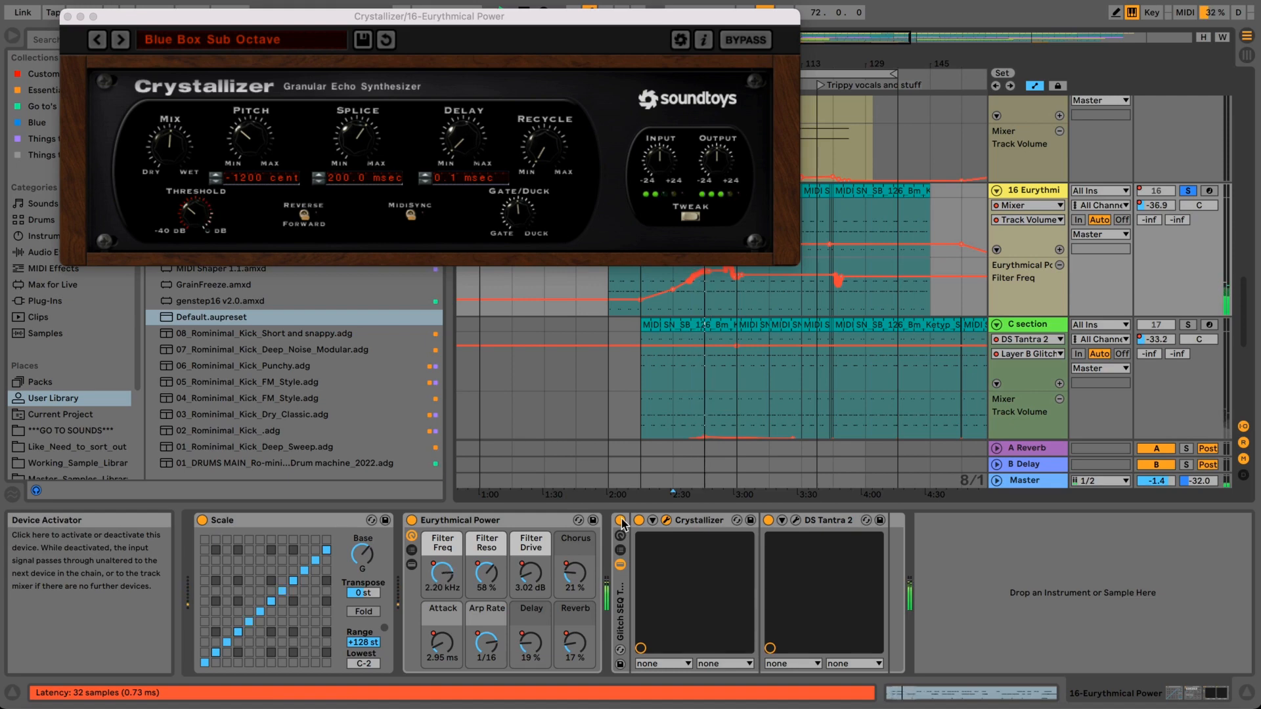
click(621, 521)
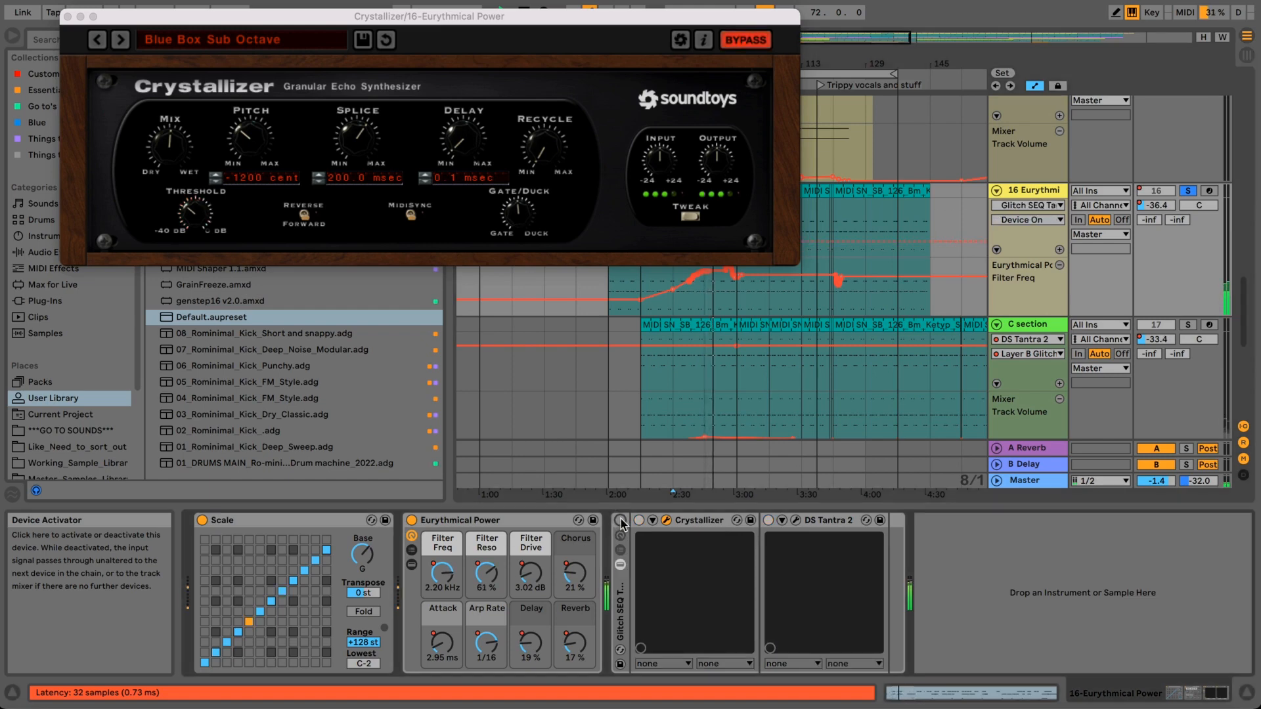
click(621, 520)
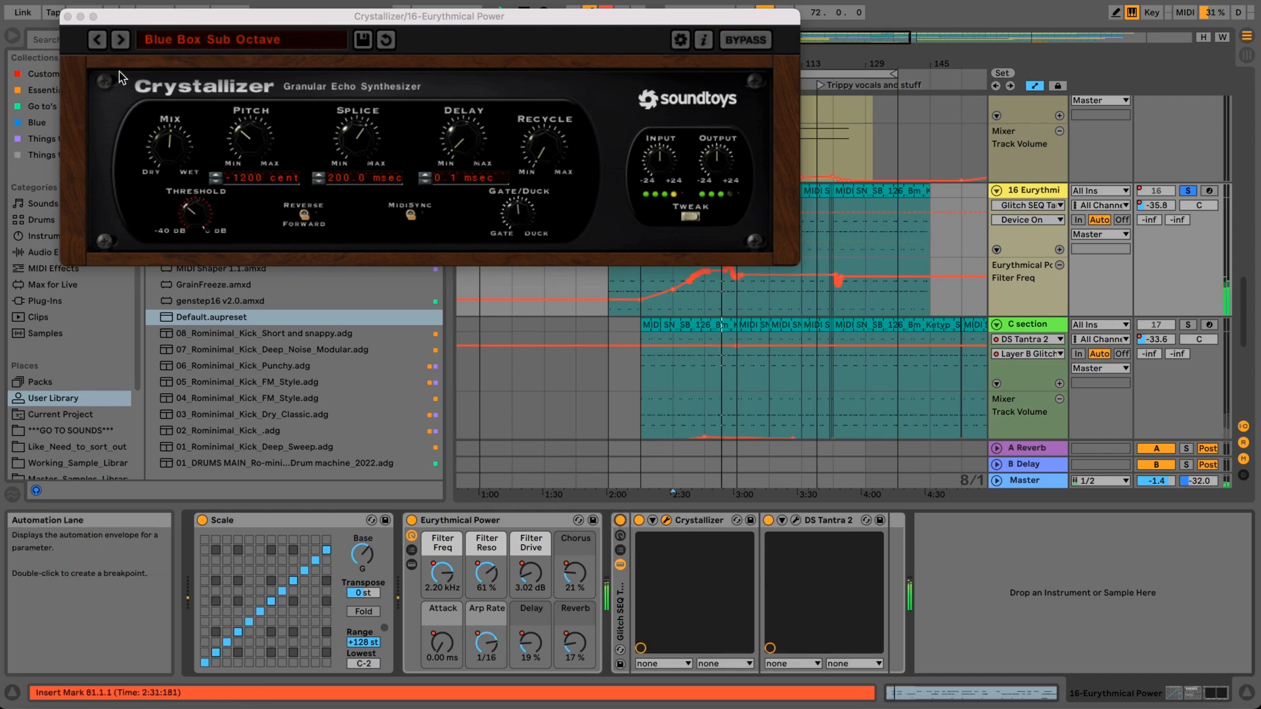
click(68, 18)
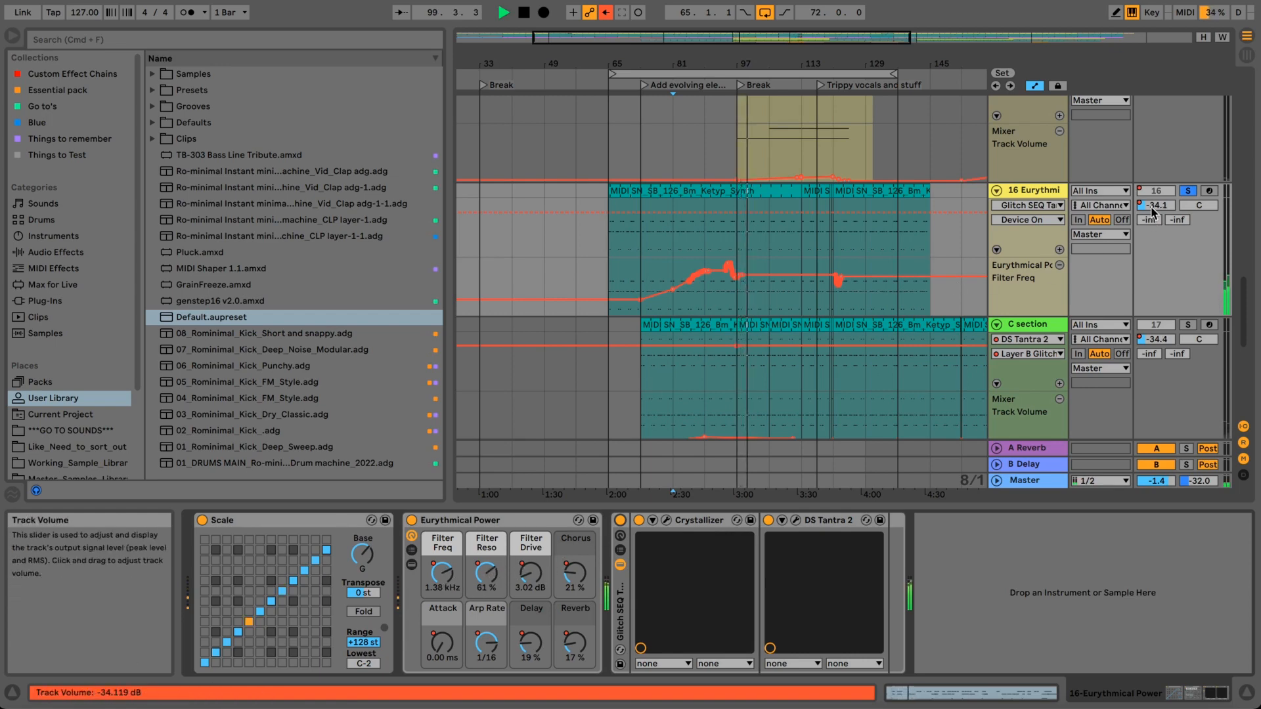
- Switch off the Glitch SEQ rack on 16 Eurythmi, unsolo the track to hear it in the mix, and reactivate the rack
click(1039, 194)
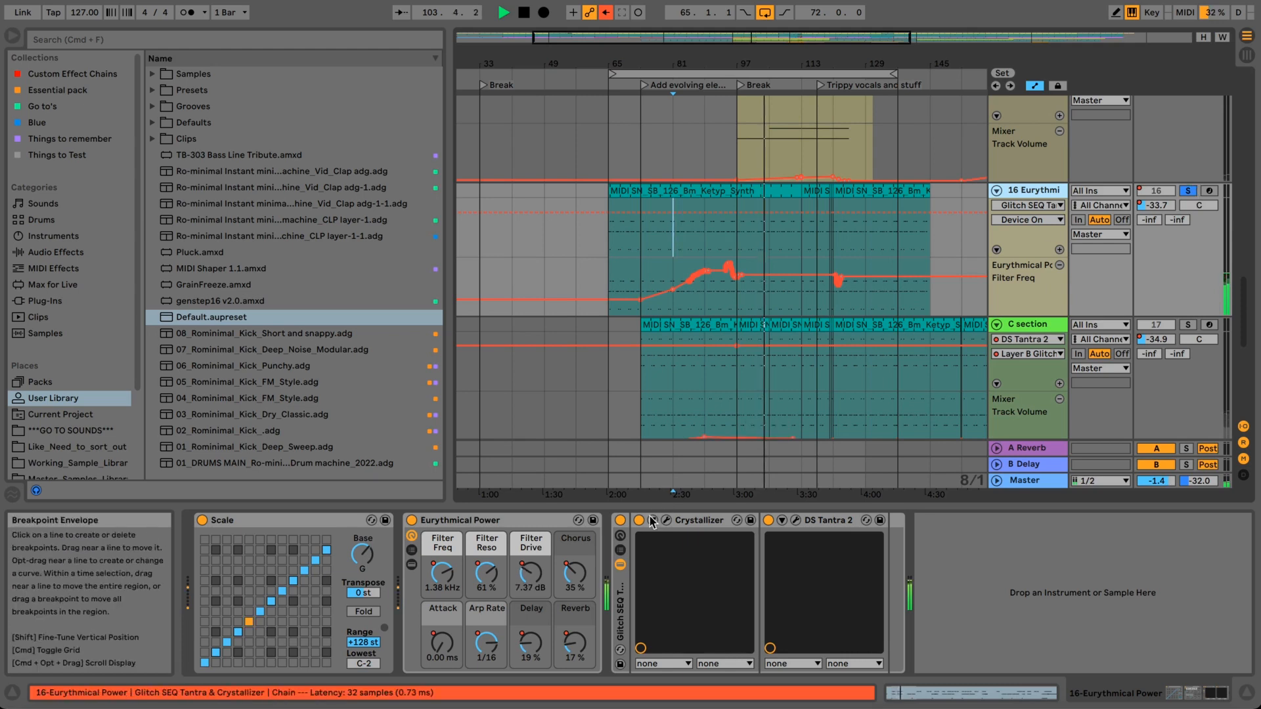
click(619, 520)
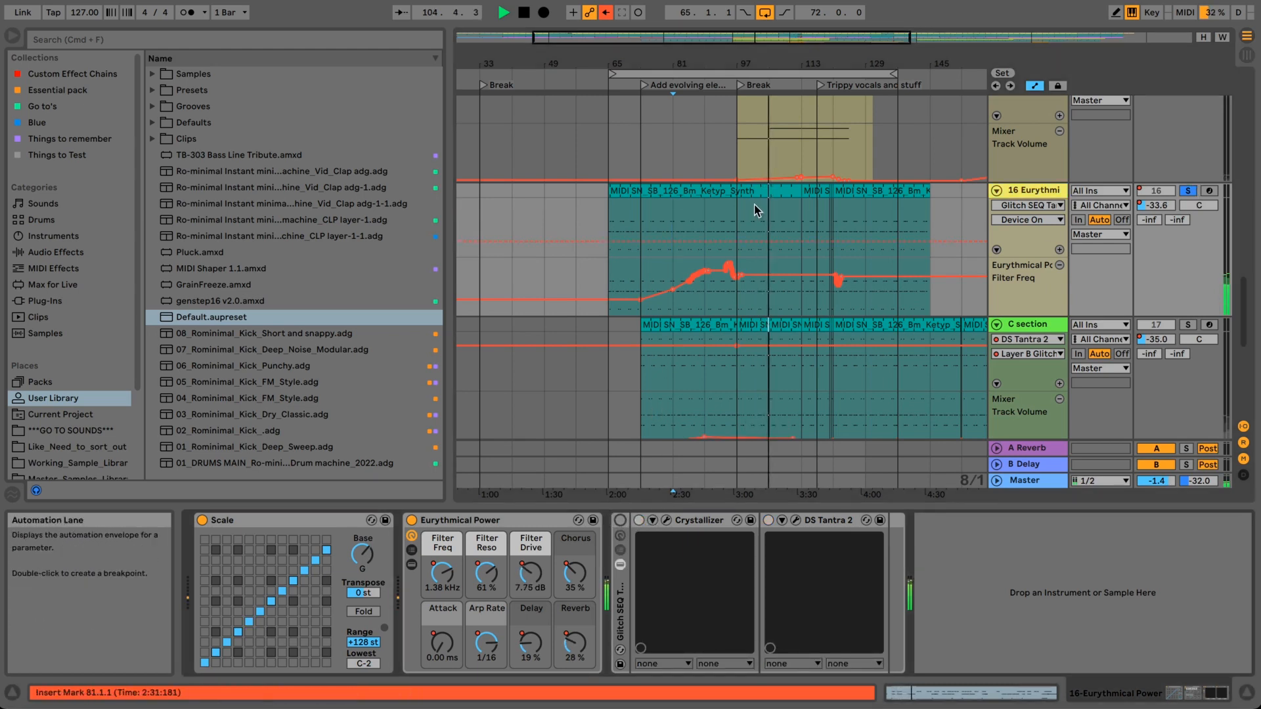
click(1188, 190)
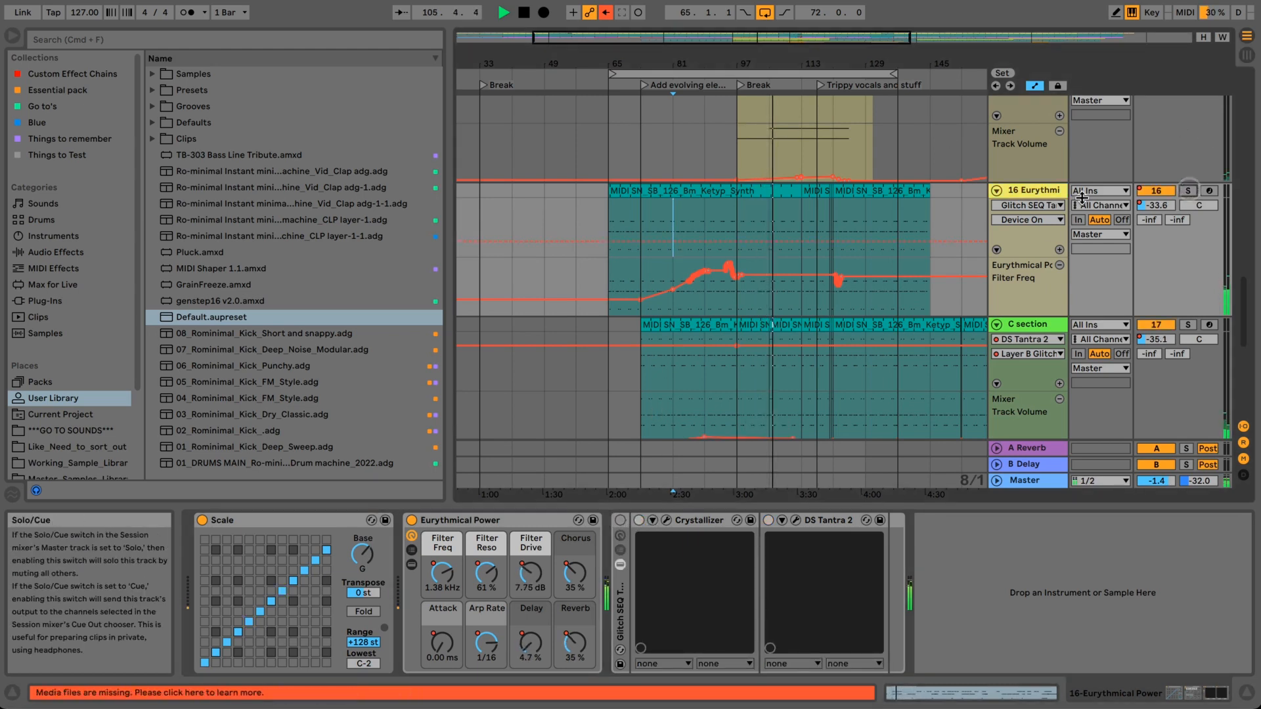
click(619, 520)
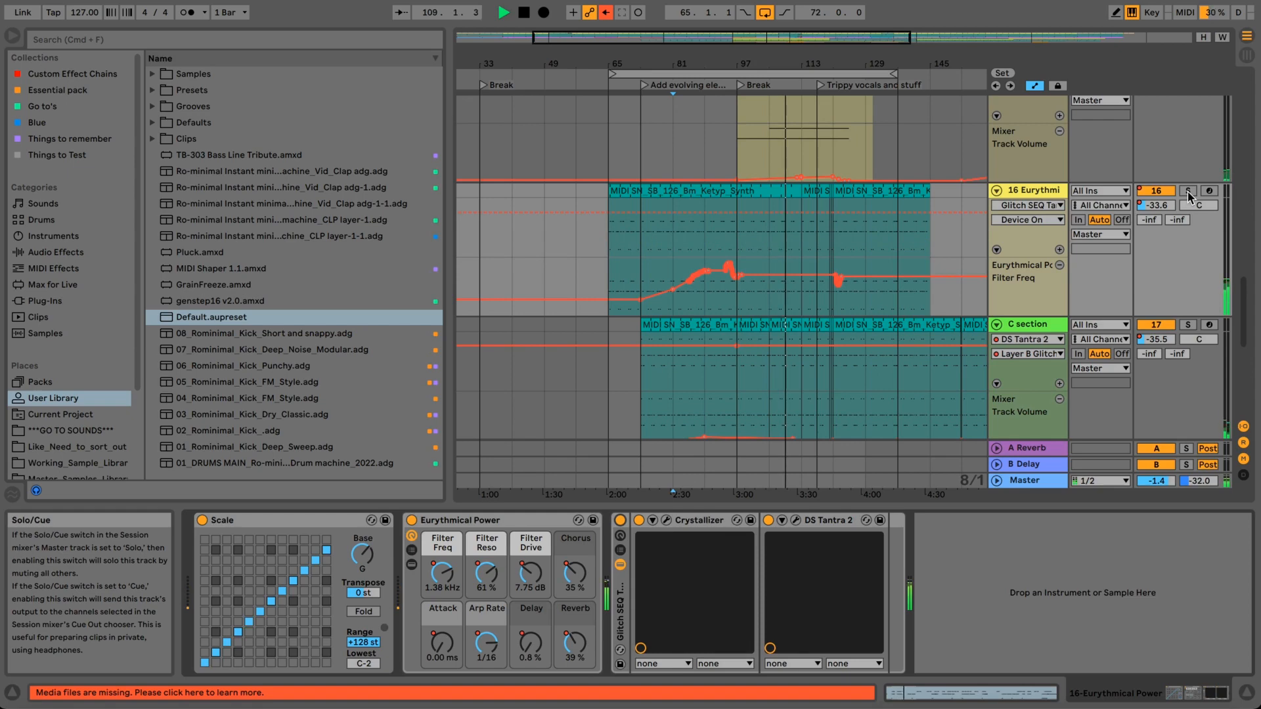
- Mute and reactivate 16 Eurythmi during playback, and re-enable its overridden automation
click(1153, 192)
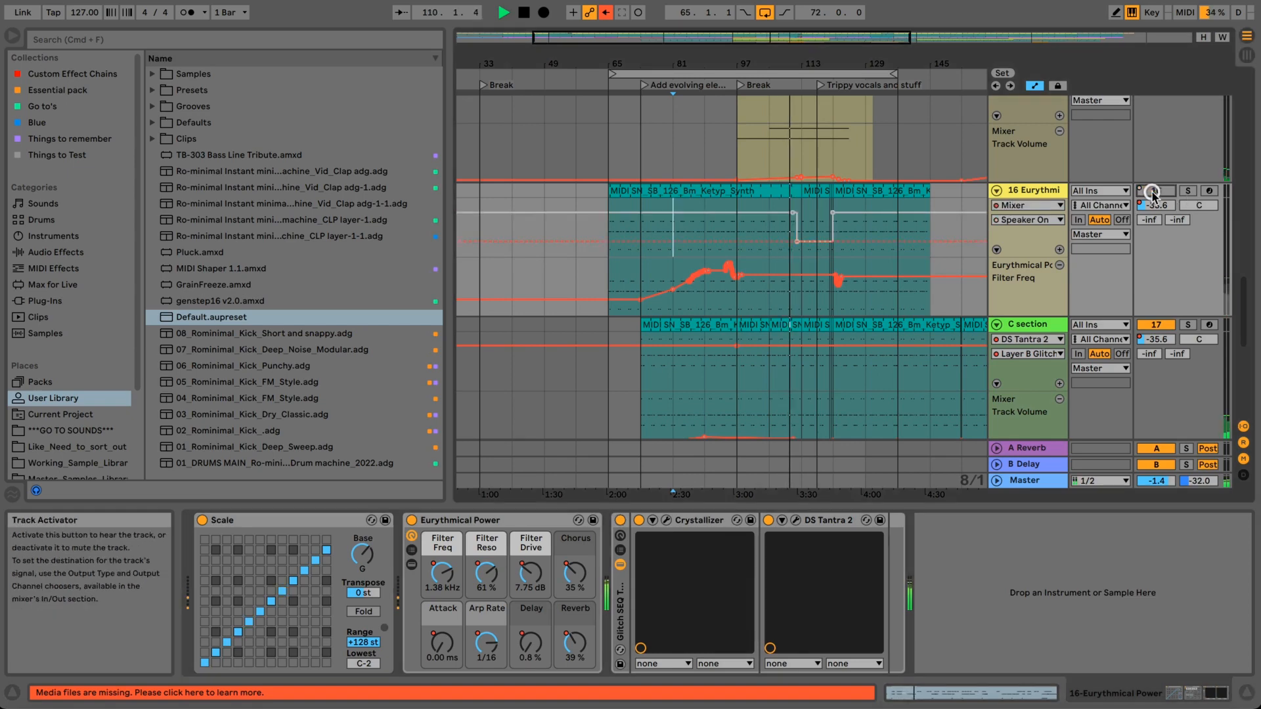
click(1153, 191)
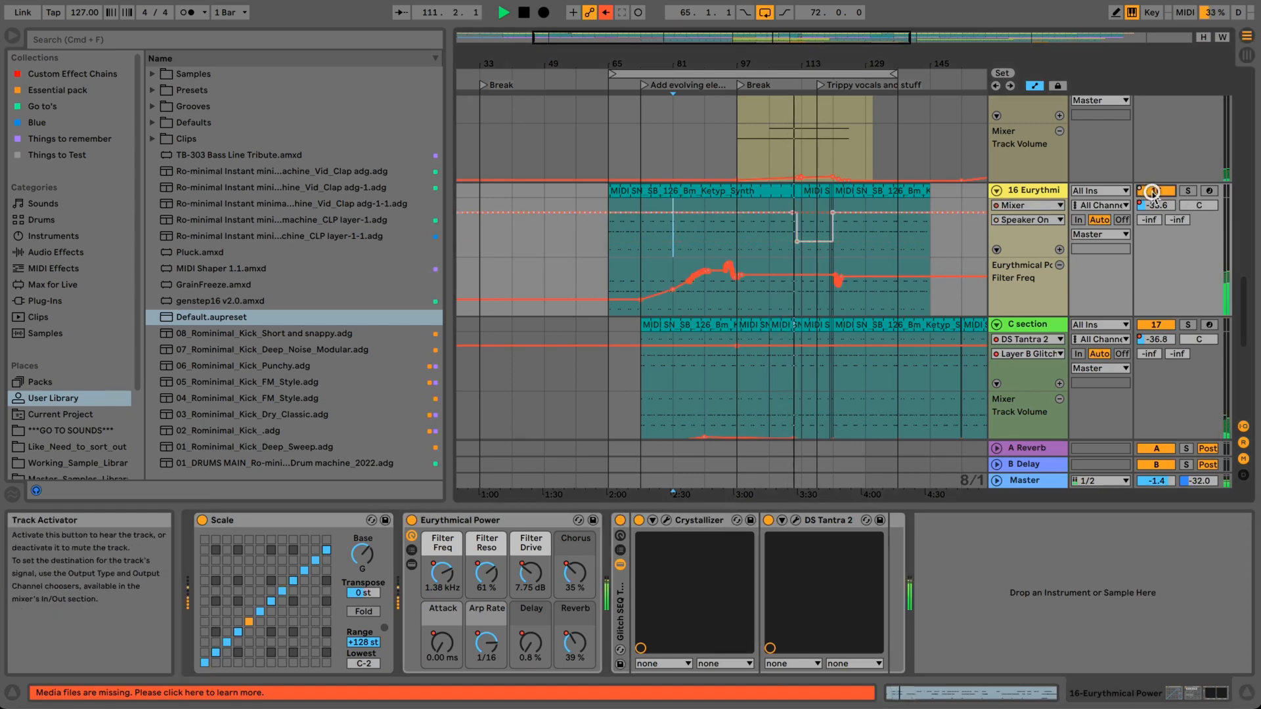
click(605, 13)
- Solo the C section track, inspect its Crystallizer and DS Tantra 2 rack, and play it from bar 105
scroll(810, 236, down, 2)
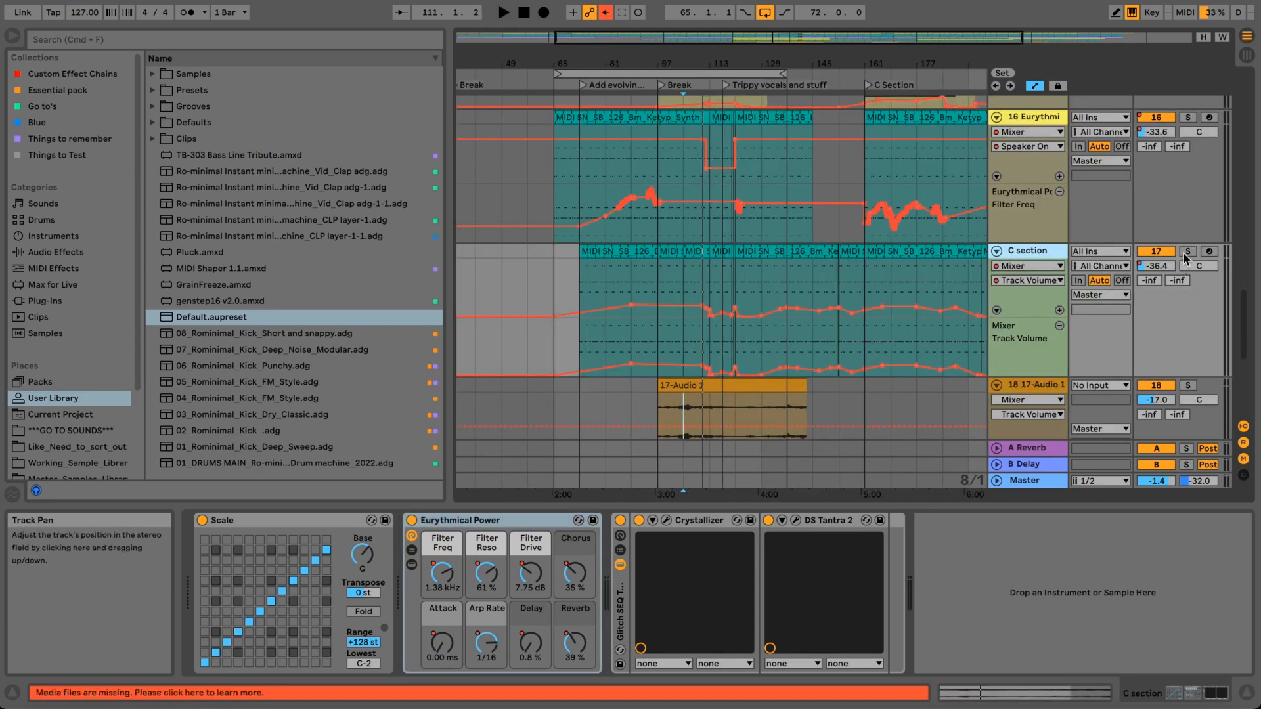
click(1188, 252)
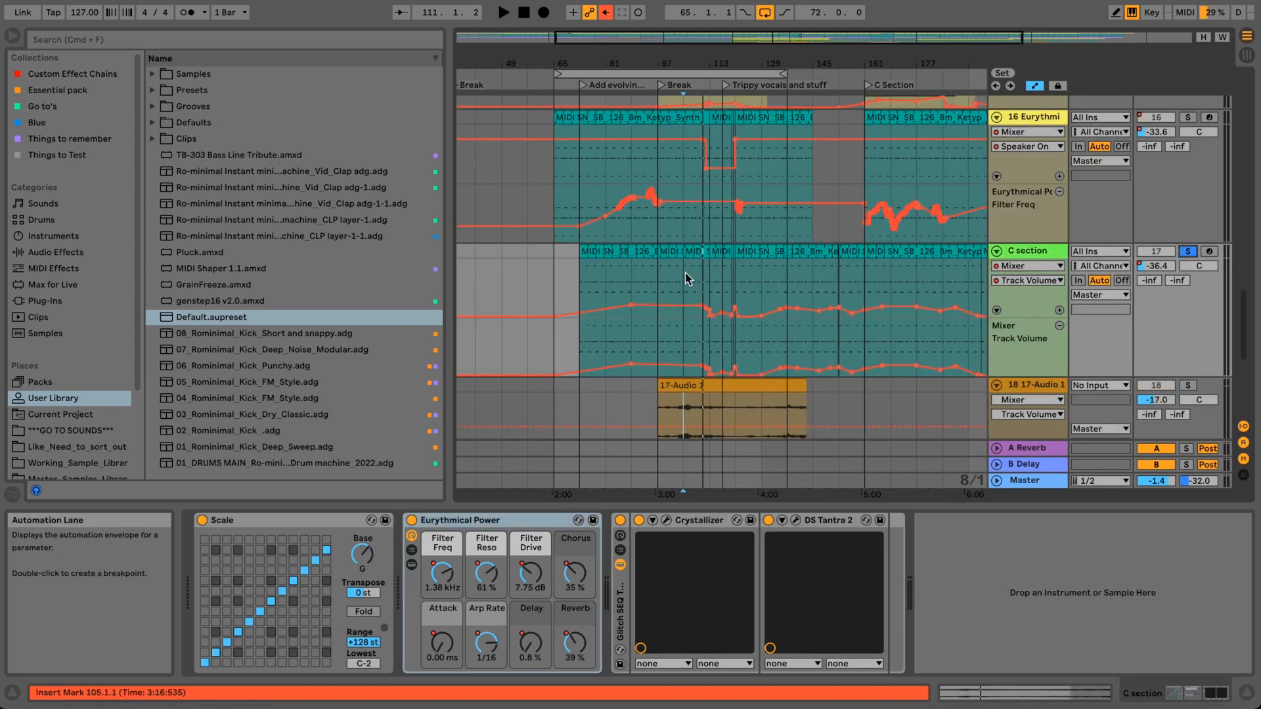
click(1031, 251)
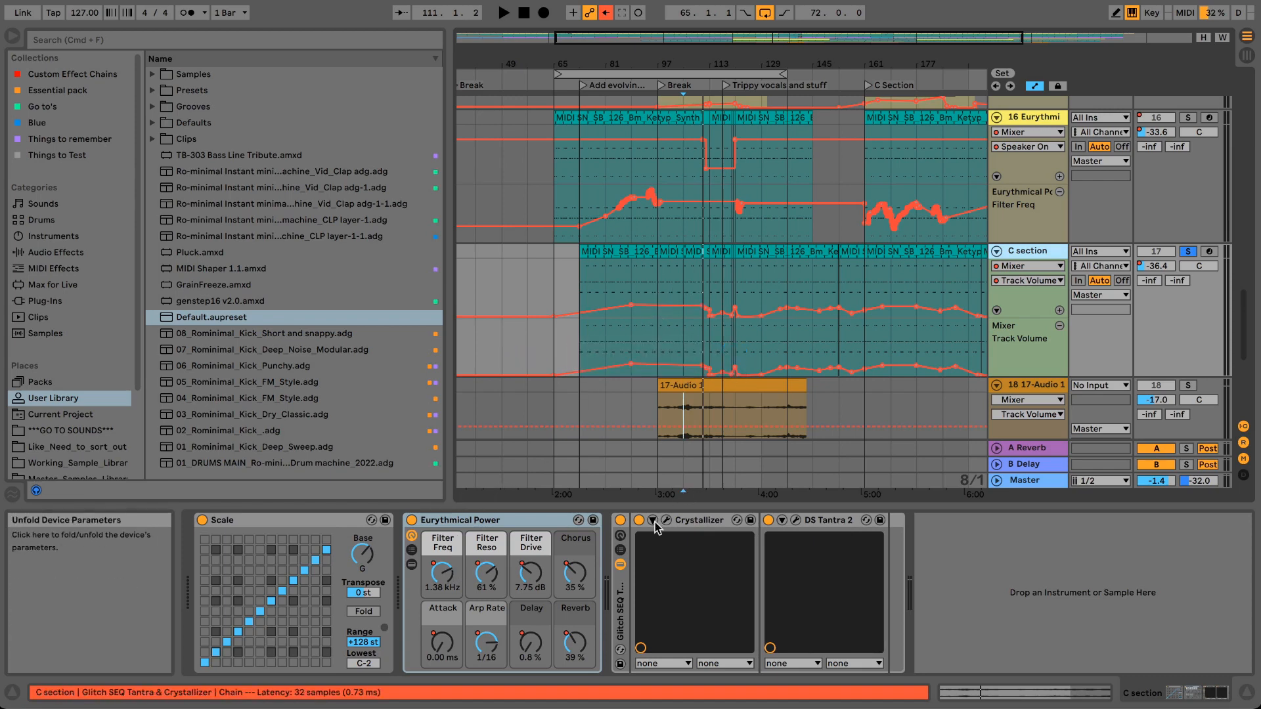
click(624, 597)
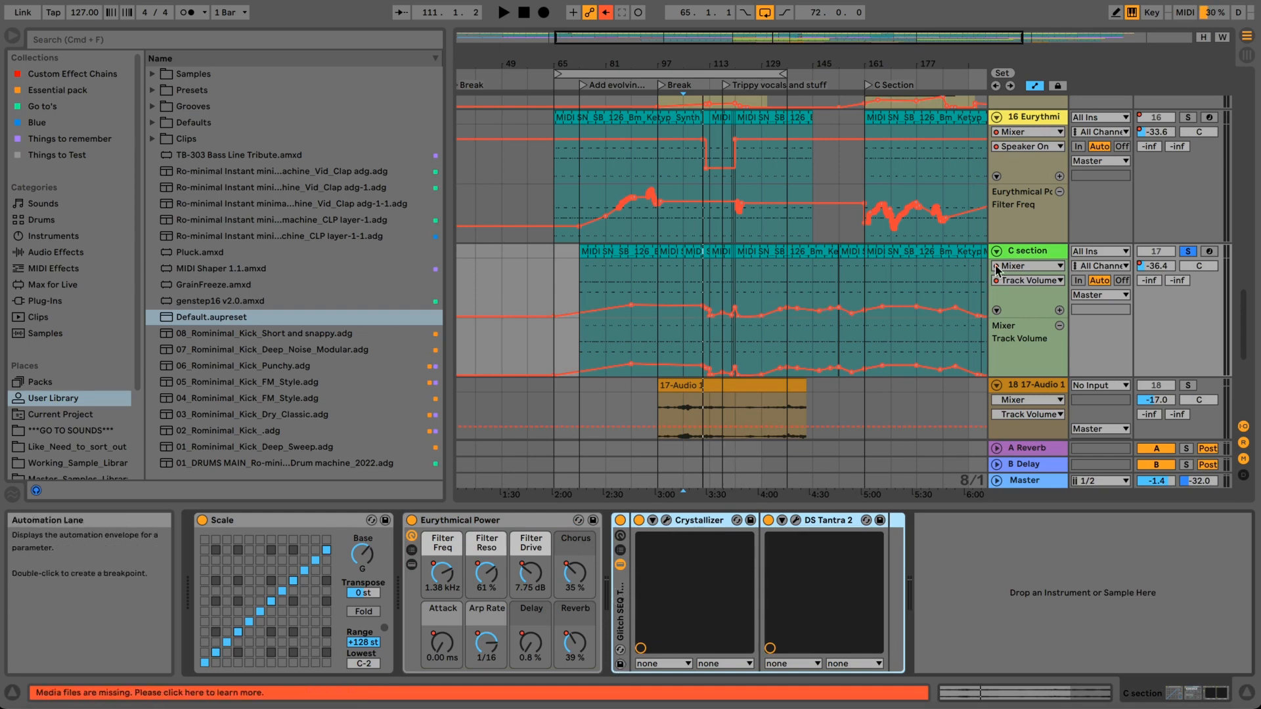
key(space)
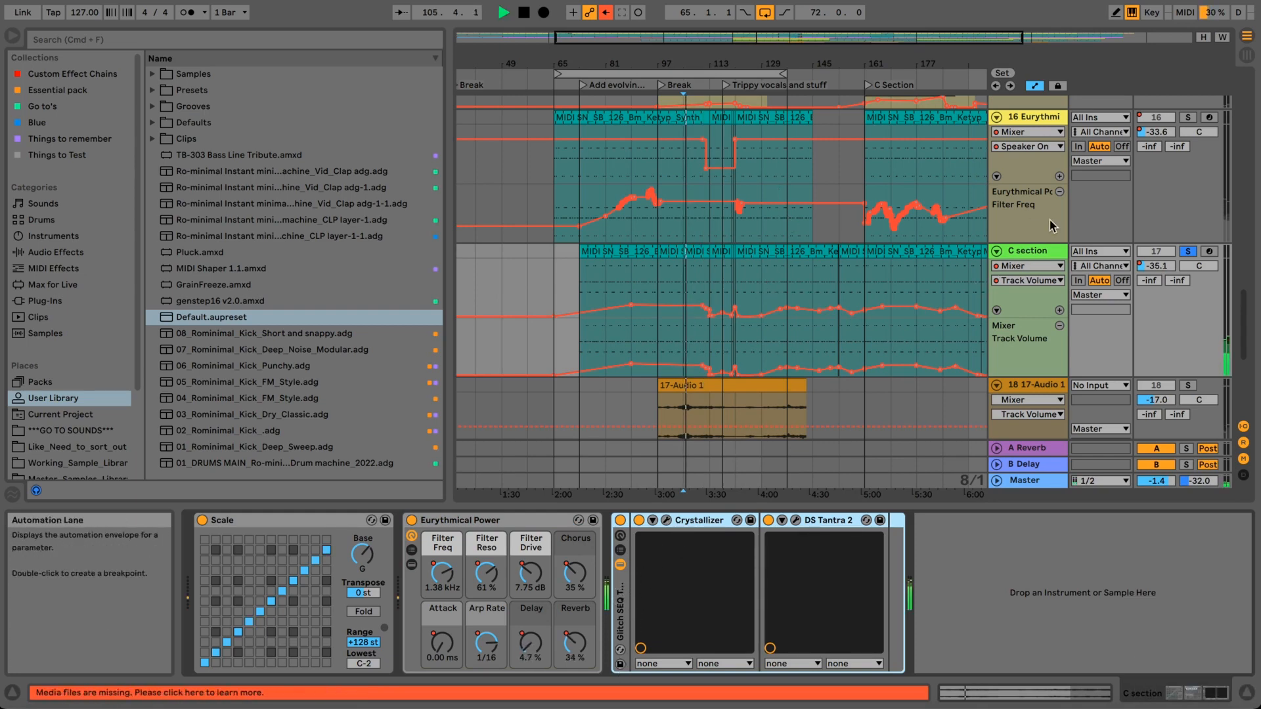
- Compare 16 Eurythmi soloed alone and together with C section, unsolo both, and toggle C section off and on in the mix
click(1188, 118)
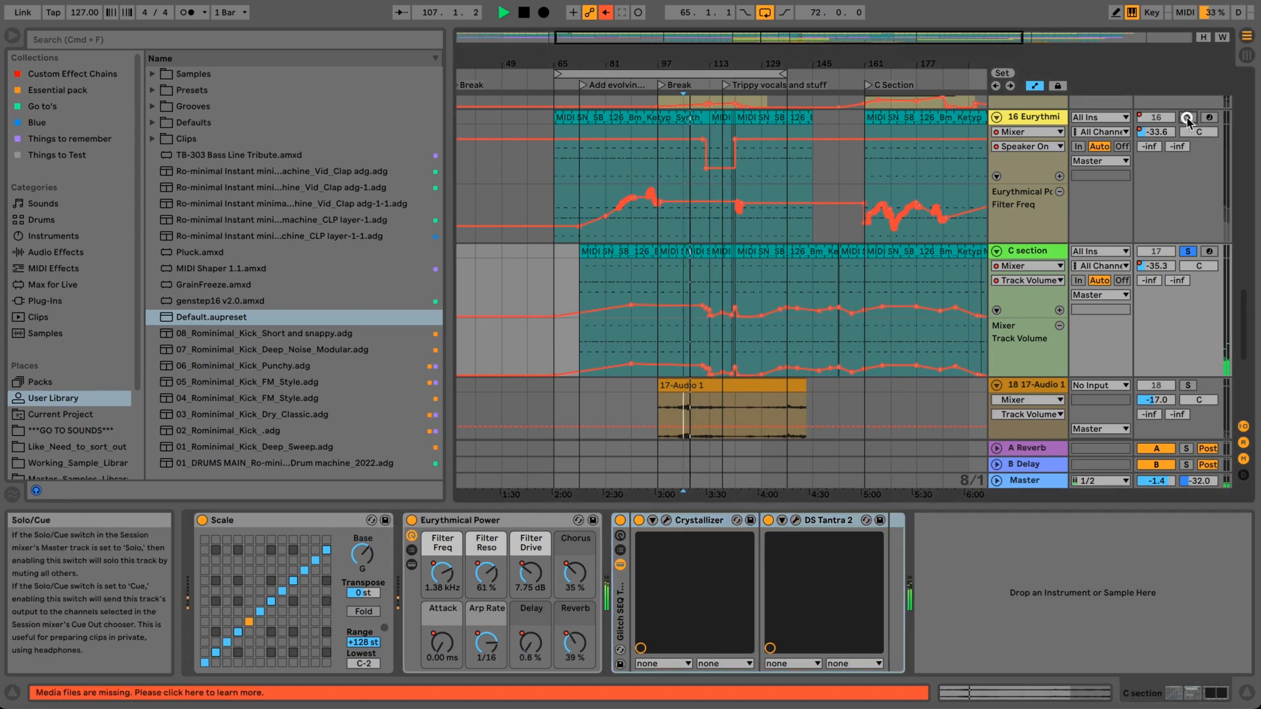
click(1187, 252)
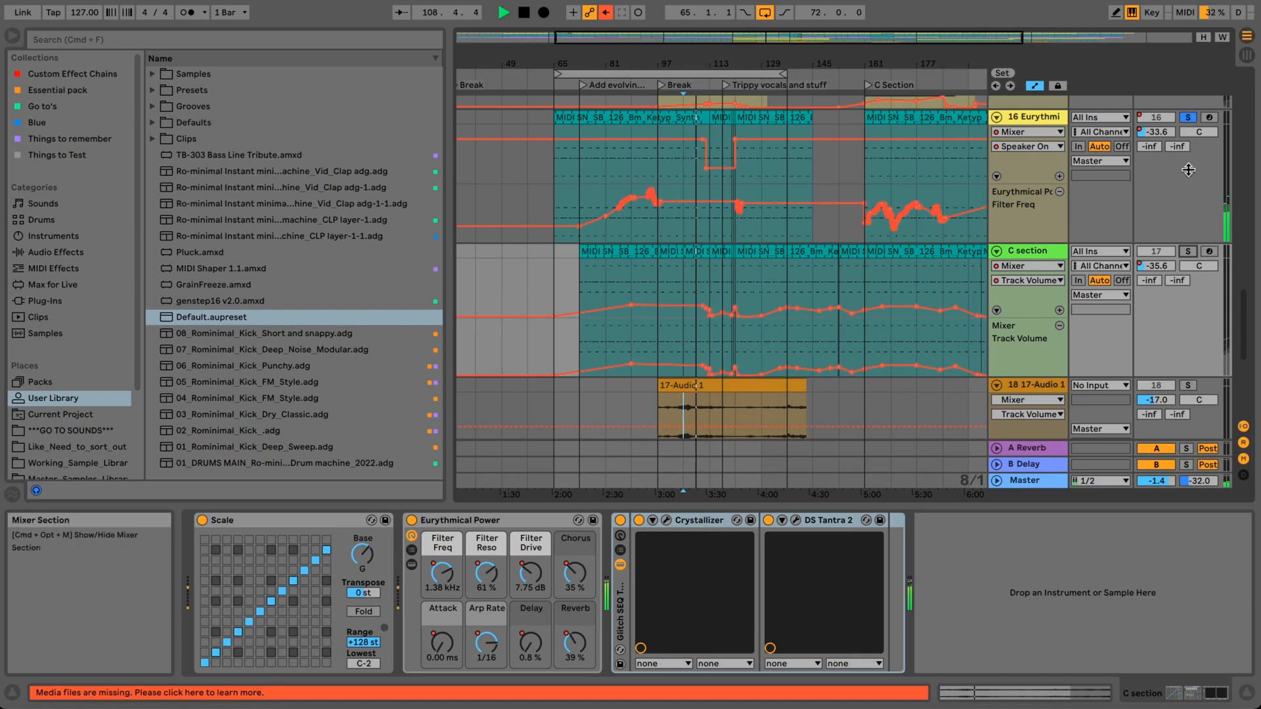
click(1188, 251)
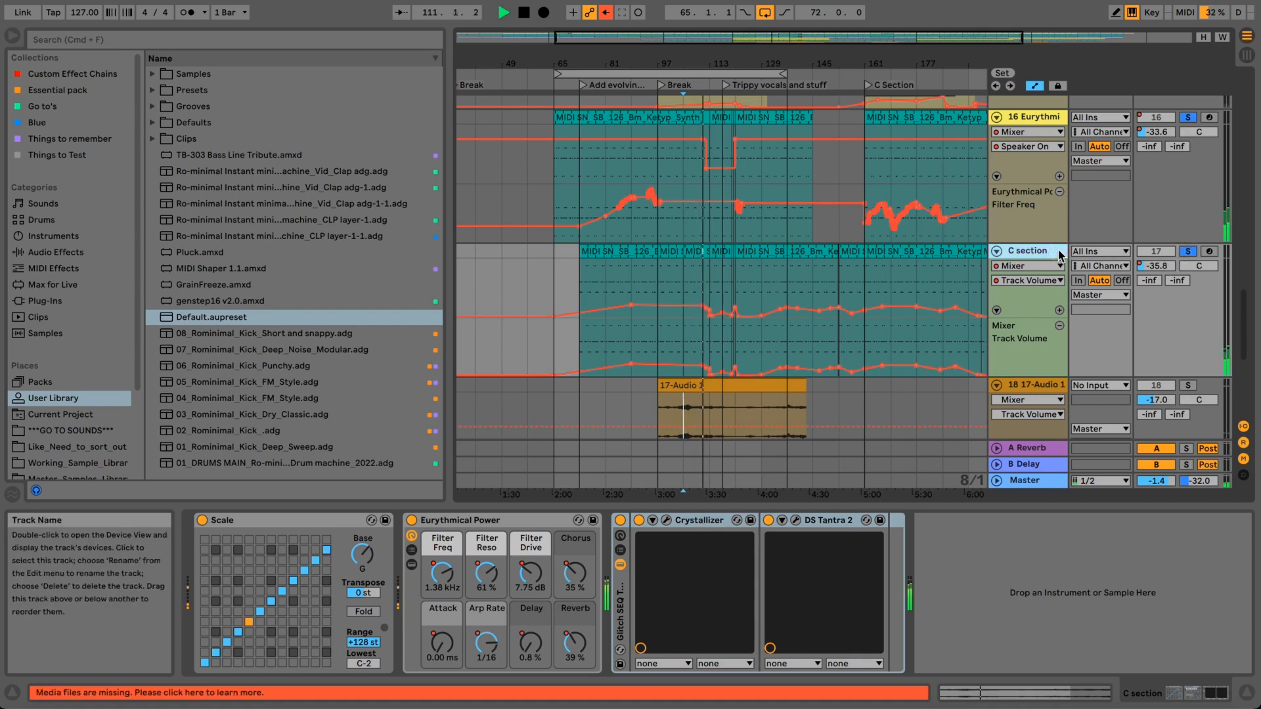
click(1187, 253)
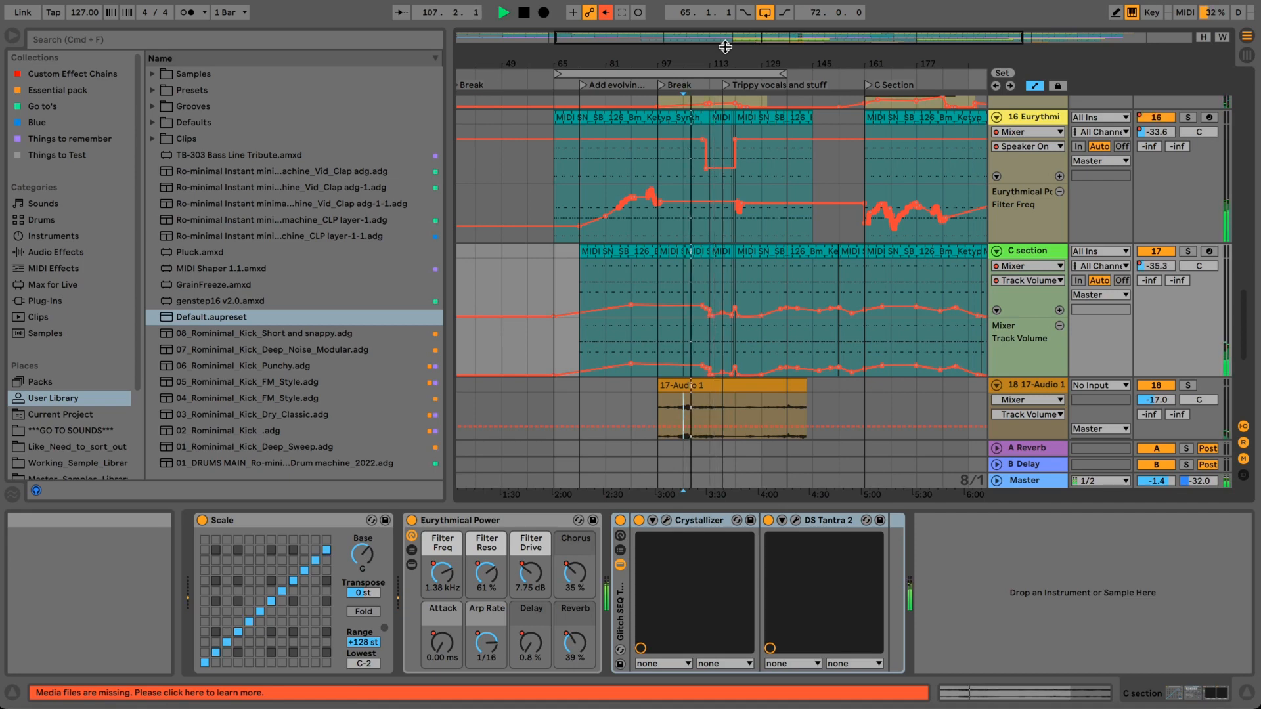
click(1156, 252)
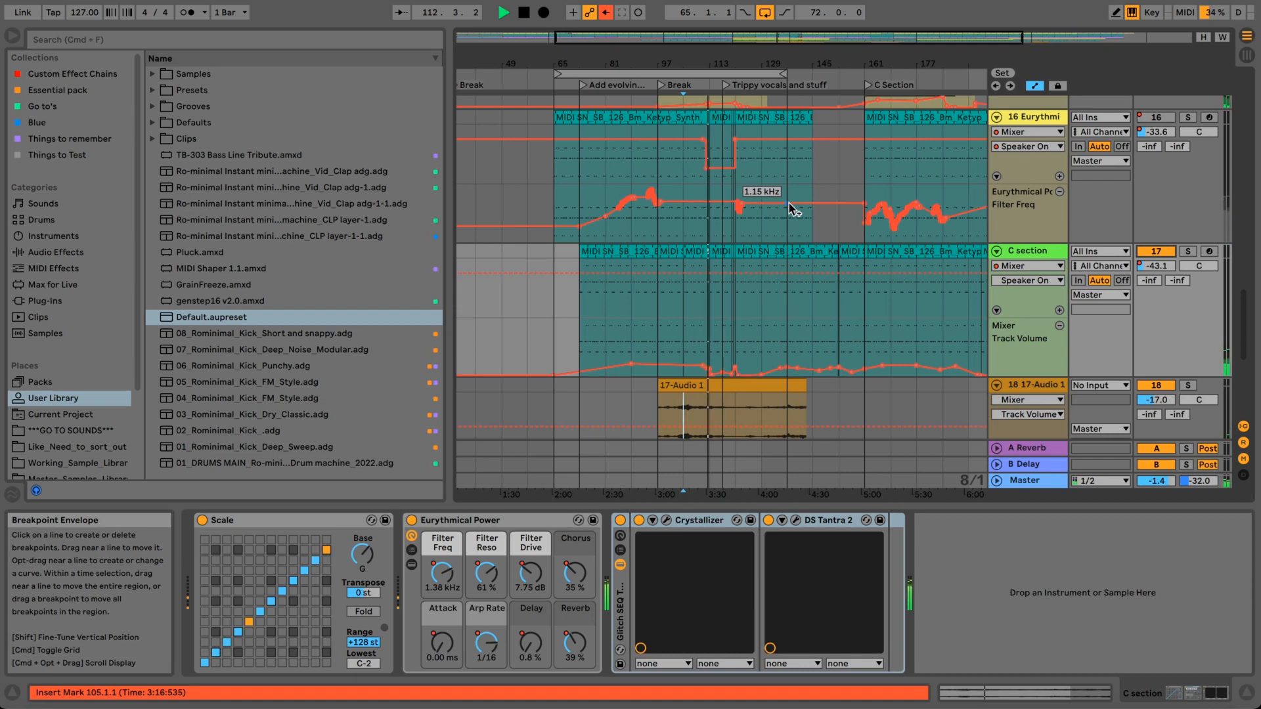
- Solo the 18 17-Audio 1 track and audition its clip from bar 105 and from bar 113
scroll(786, 259, down, 3)
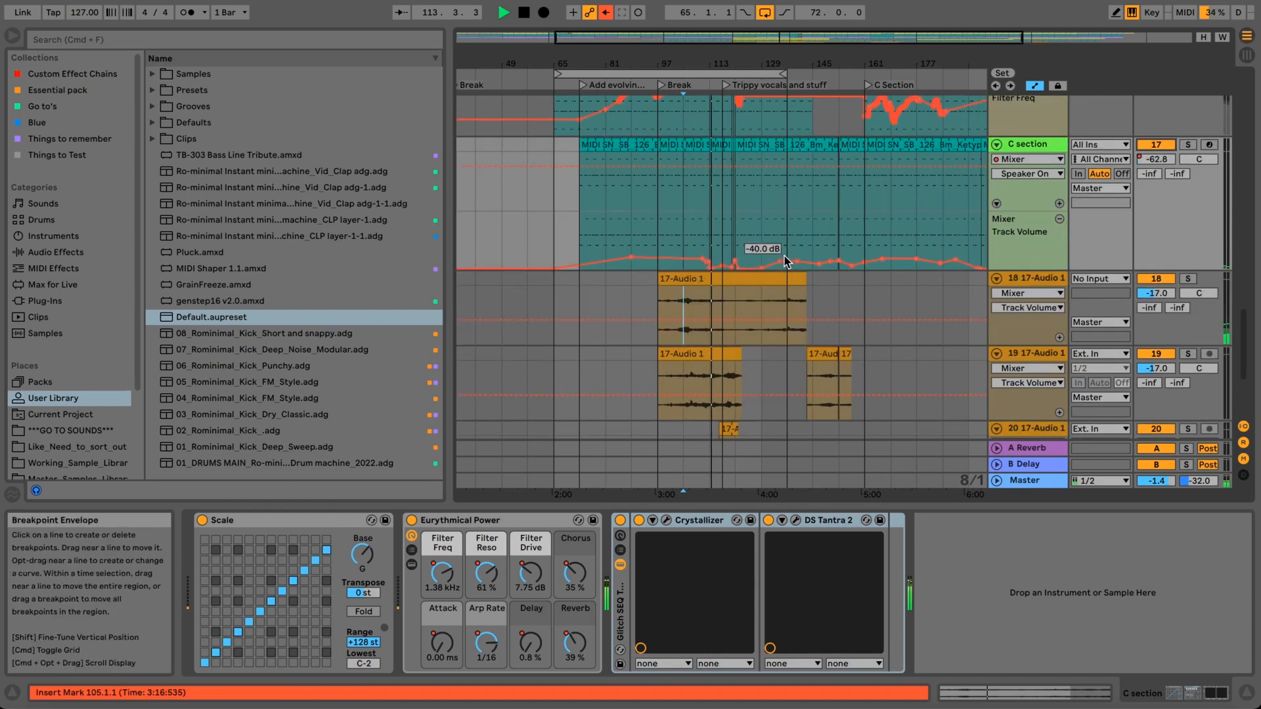
scroll(786, 261, down, 3)
key(space)
click(1190, 185)
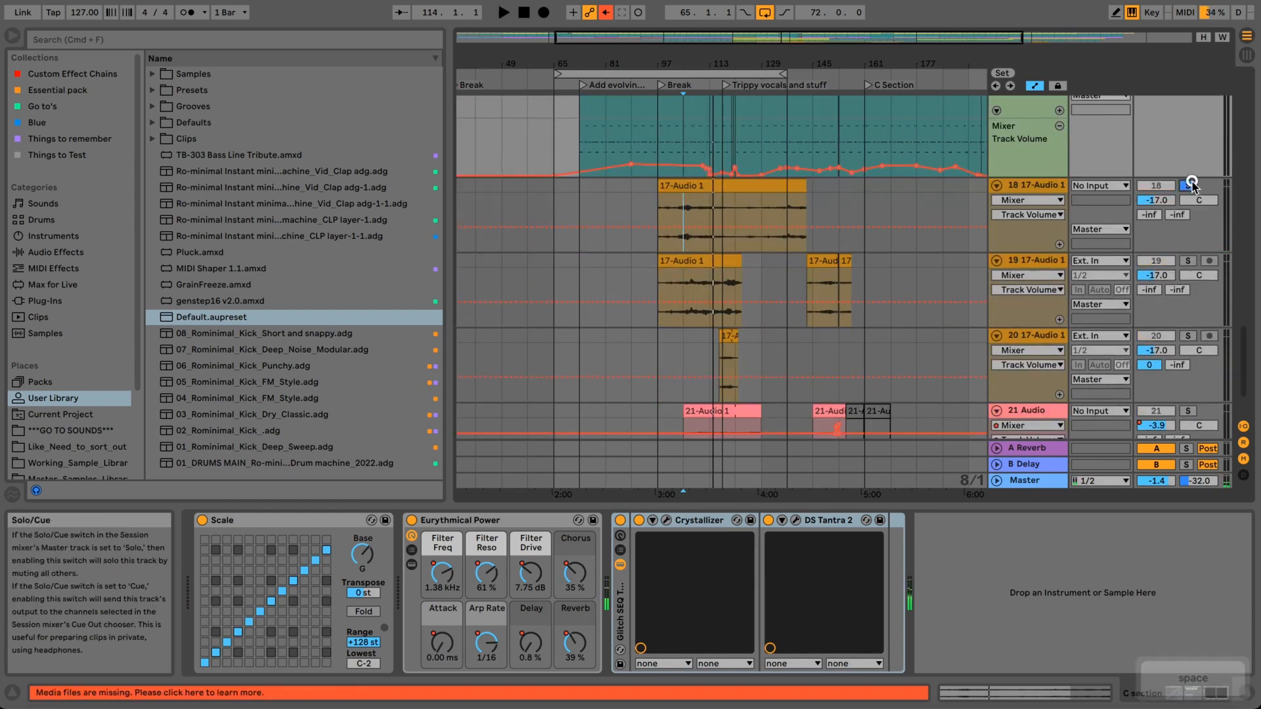
click(683, 204)
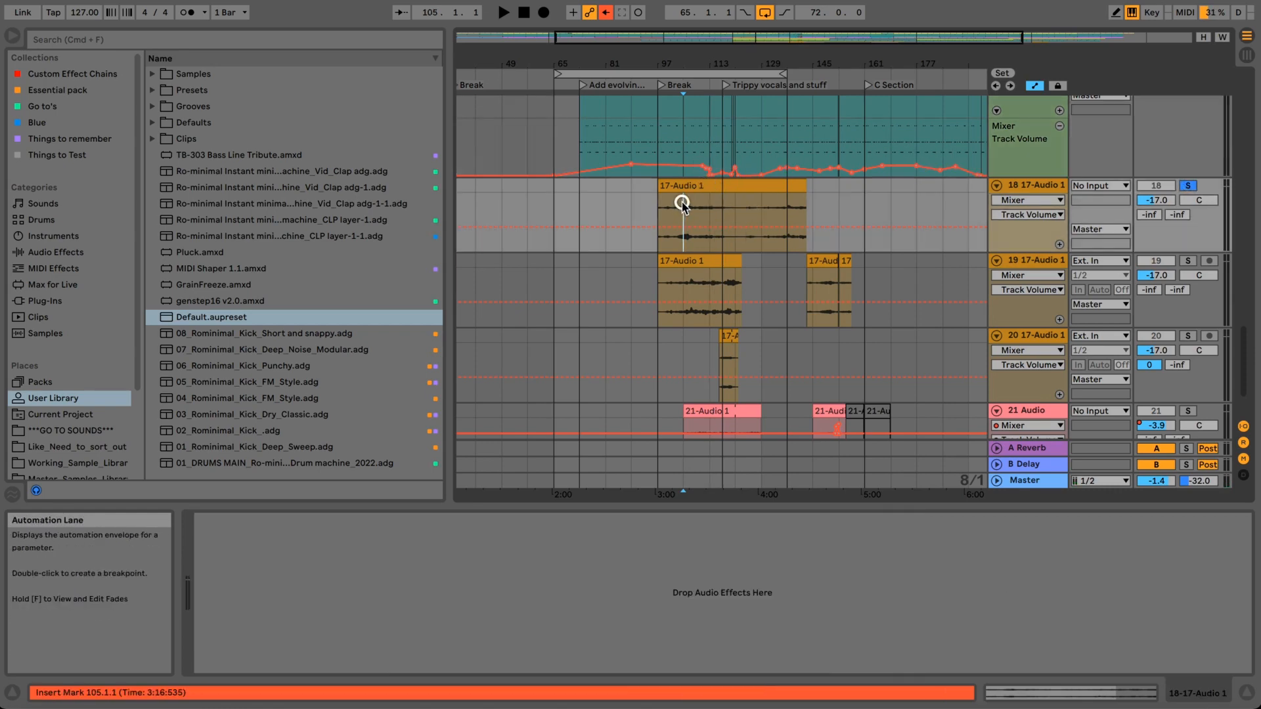
key(space)
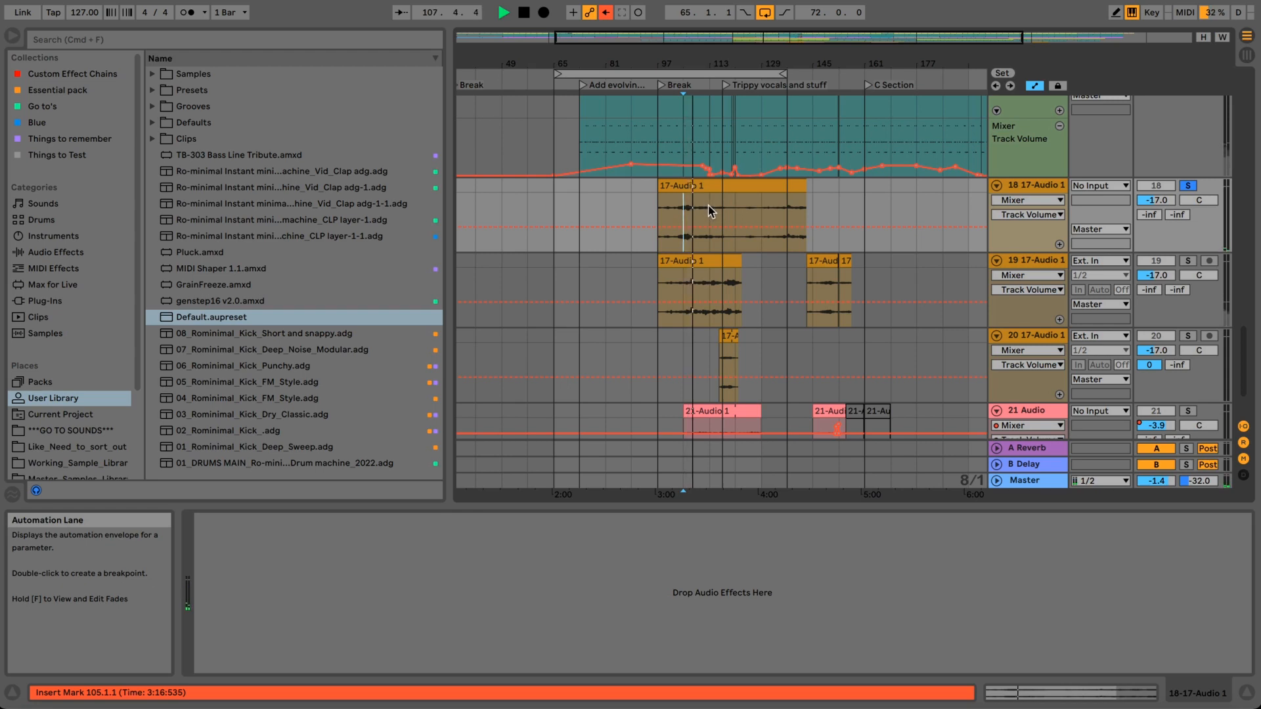
click(709, 209)
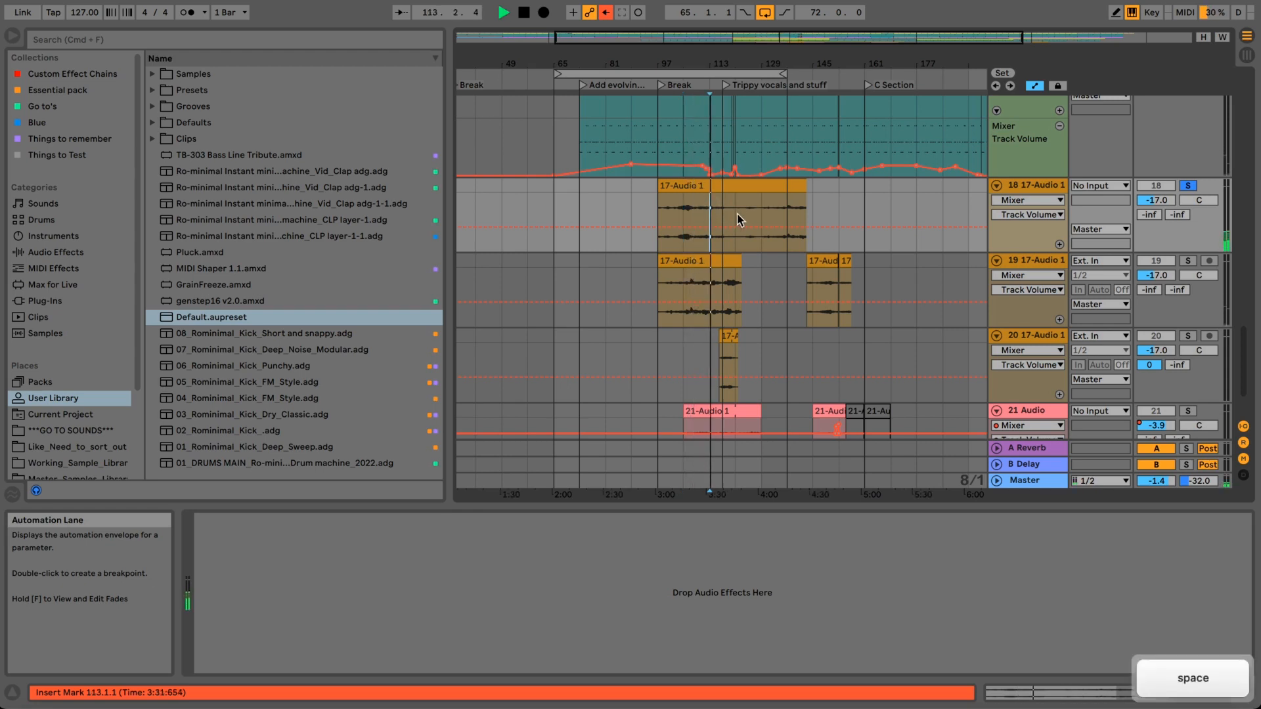
- Solo the 19 17-Audio 1 track, audition its first clip from bar 105 and bar 113, and unsolo the track
click(683, 284)
key(space)
key(space)
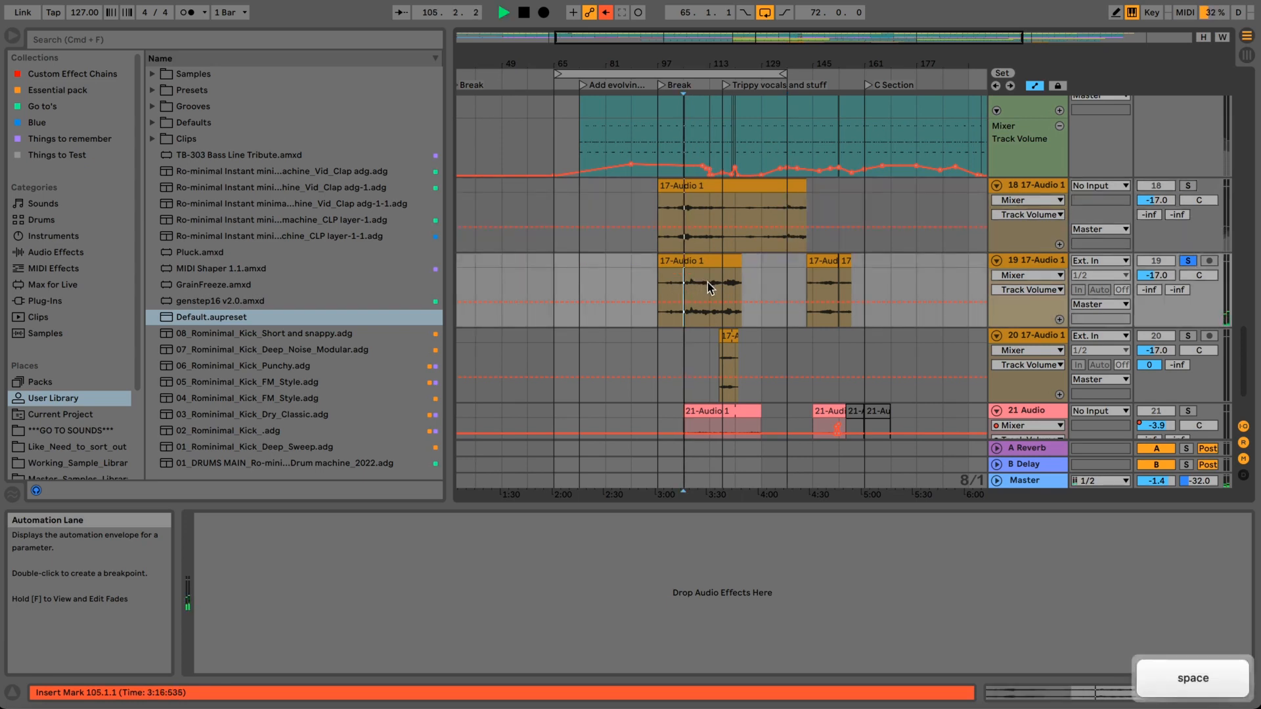
click(707, 283)
key(space)
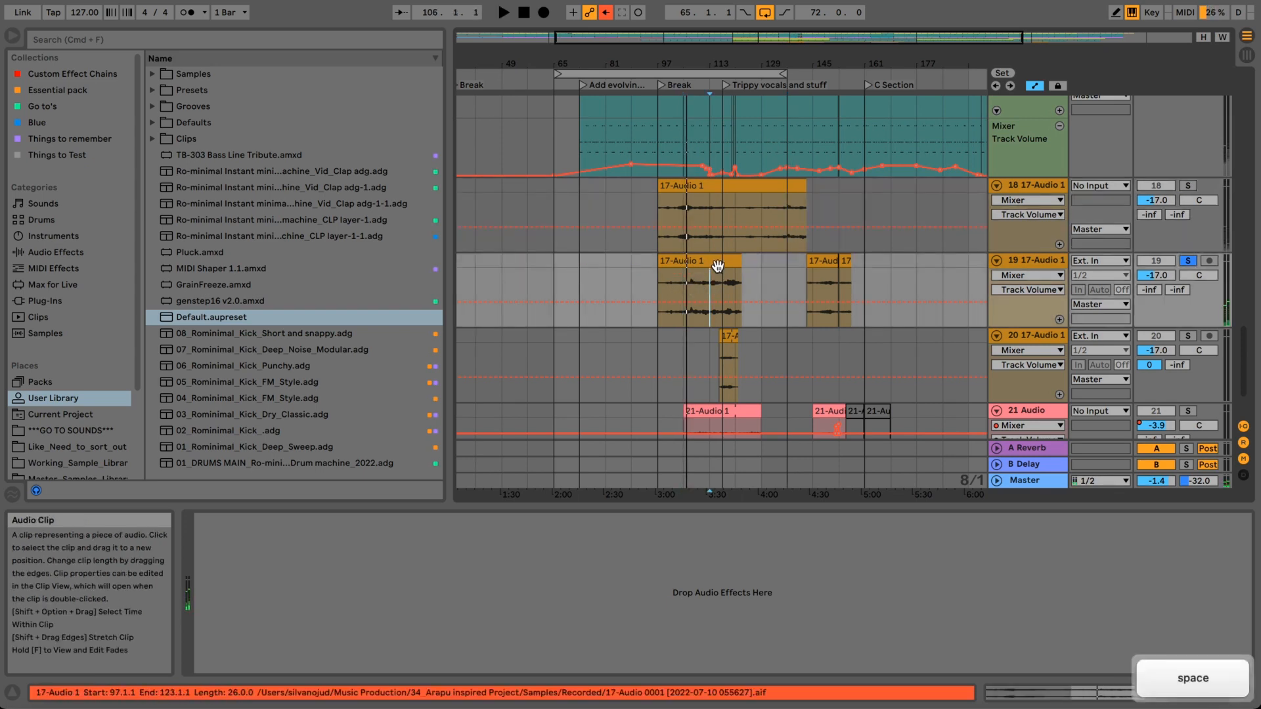
key(space)
scroll(743, 283, down, 2)
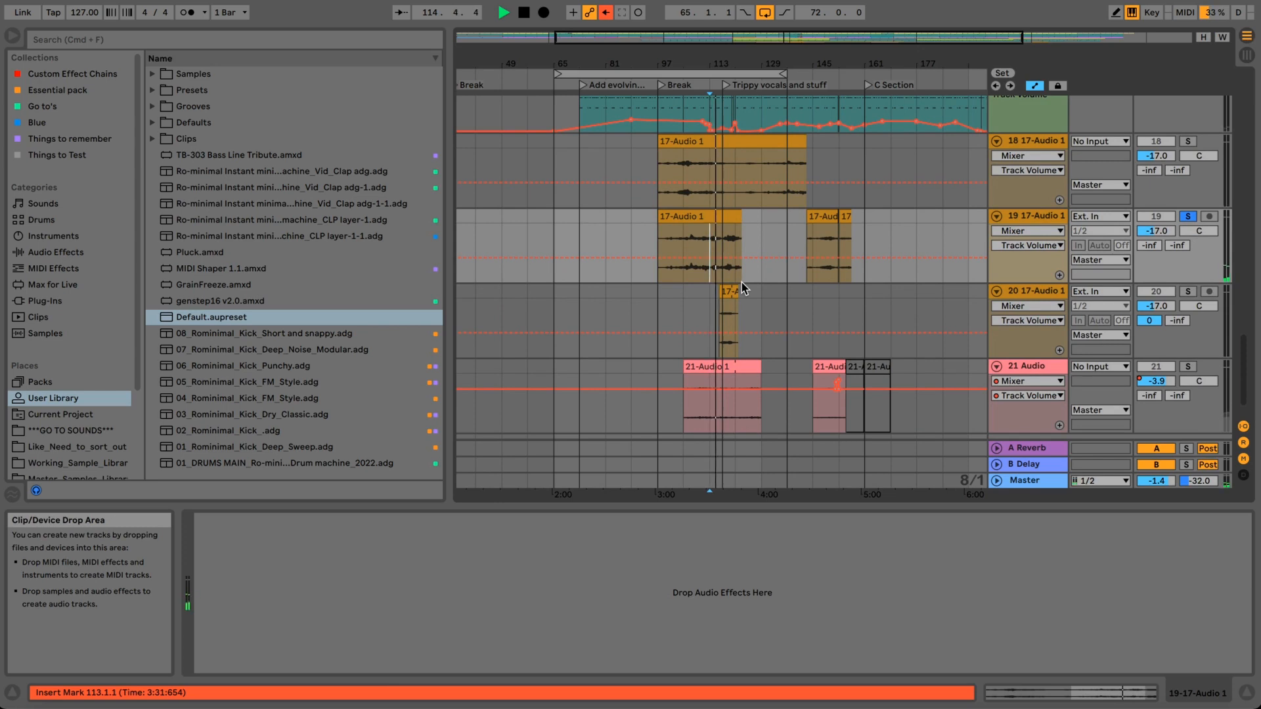
click(1188, 217)
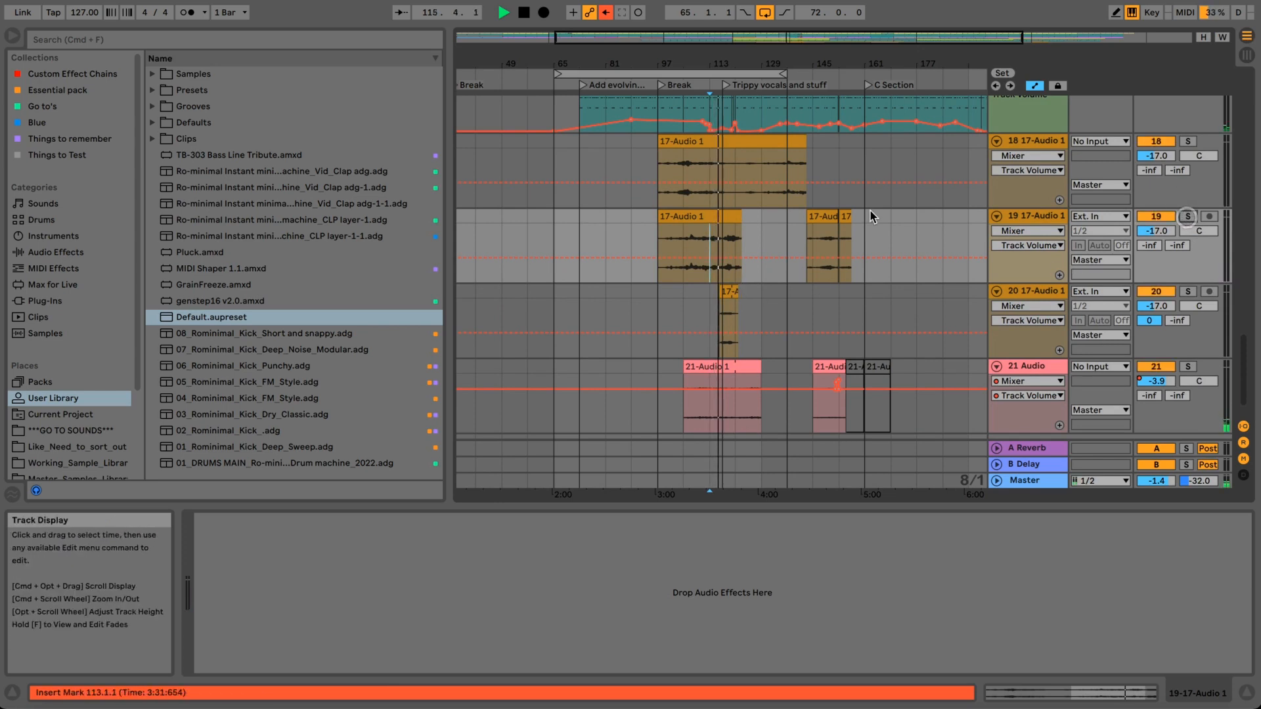
- Solo the 20 17-Audio 1 track, play it from bar 113 and bar 117, and open its short clip's sample settings
click(1188, 292)
click(709, 308)
key(space)
key(space)
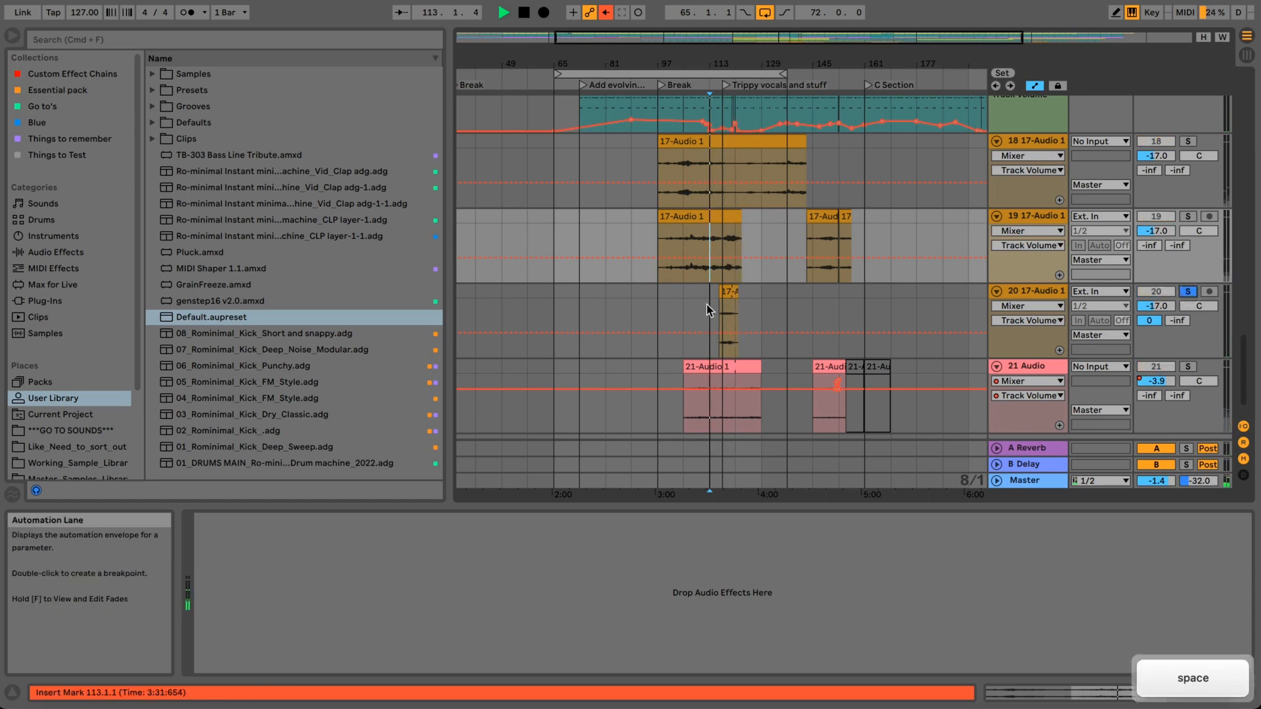
click(722, 314)
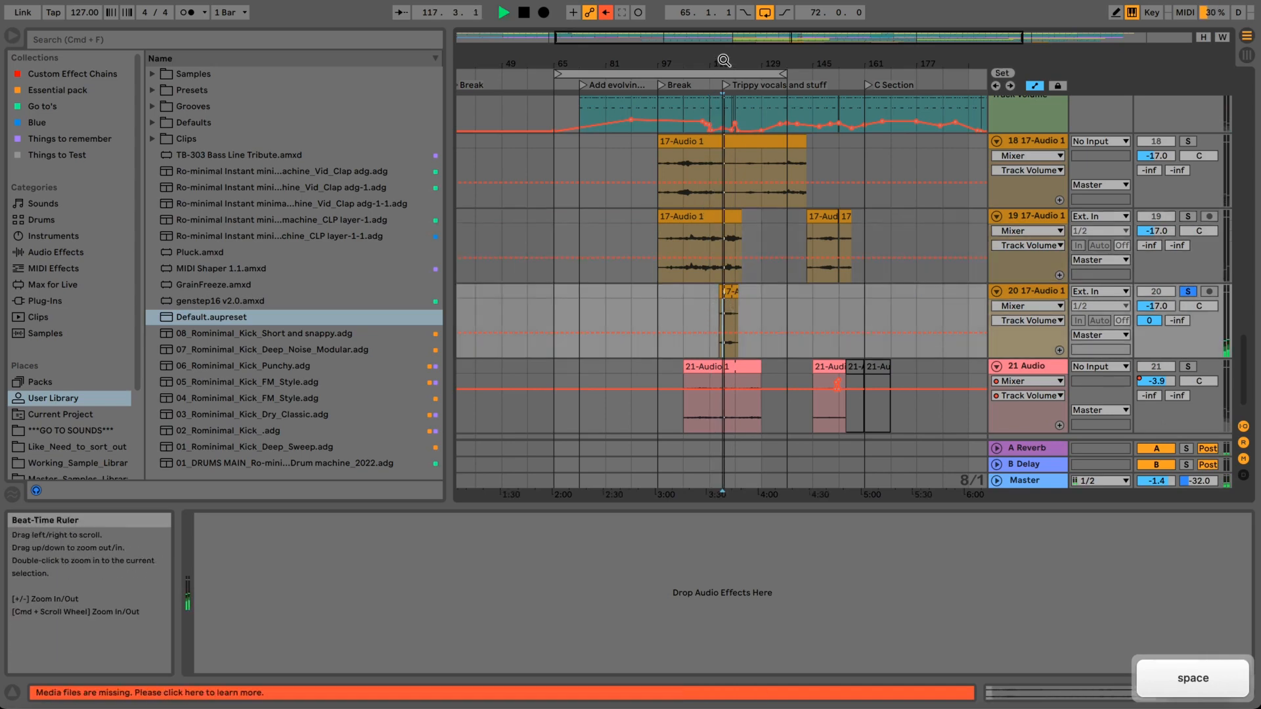
drag(724, 60, 755, 334)
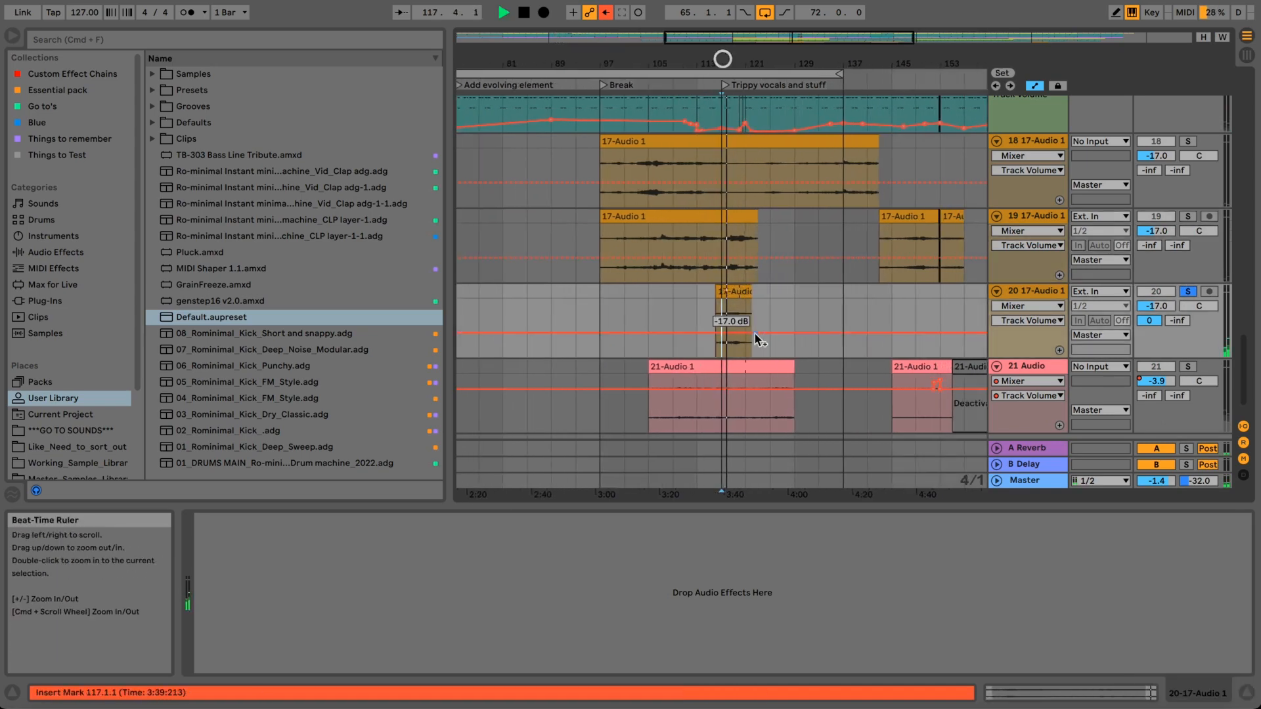
double_click(731, 289)
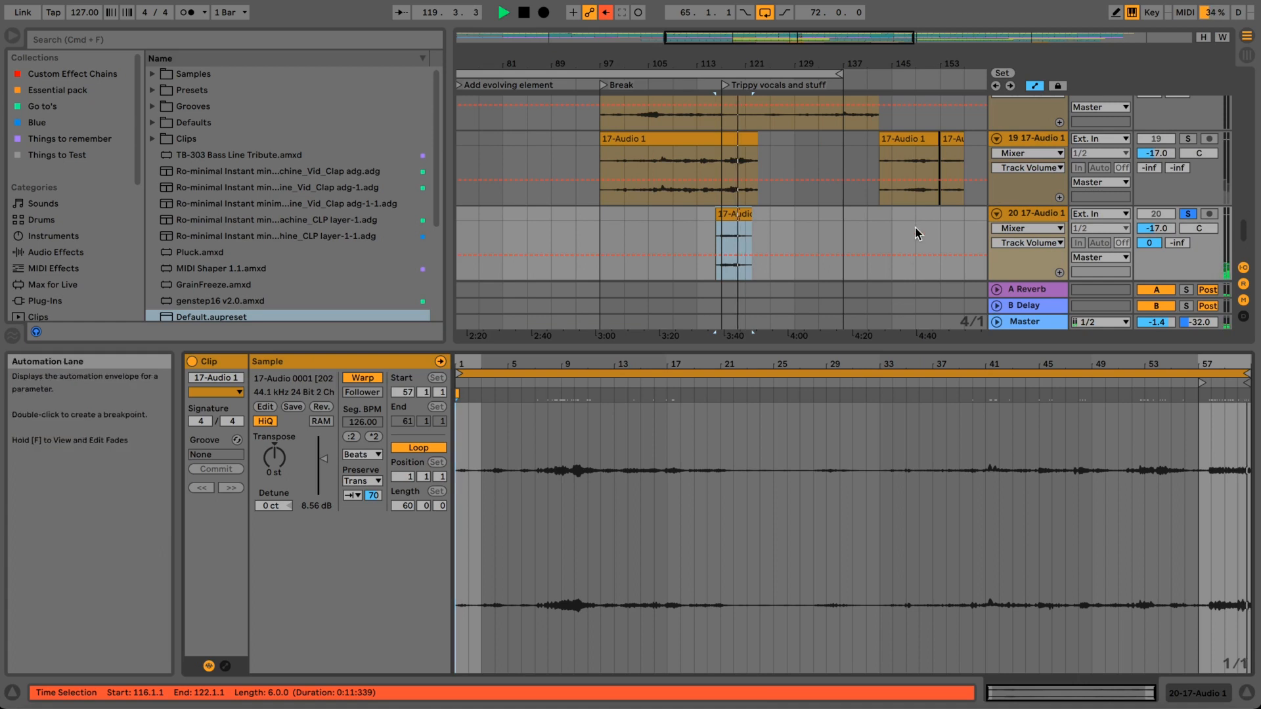
key(space)
- Solo the 21 Audio track, play its first clip from bar 105, and return the track to the full mix
scroll(834, 237, down, 3)
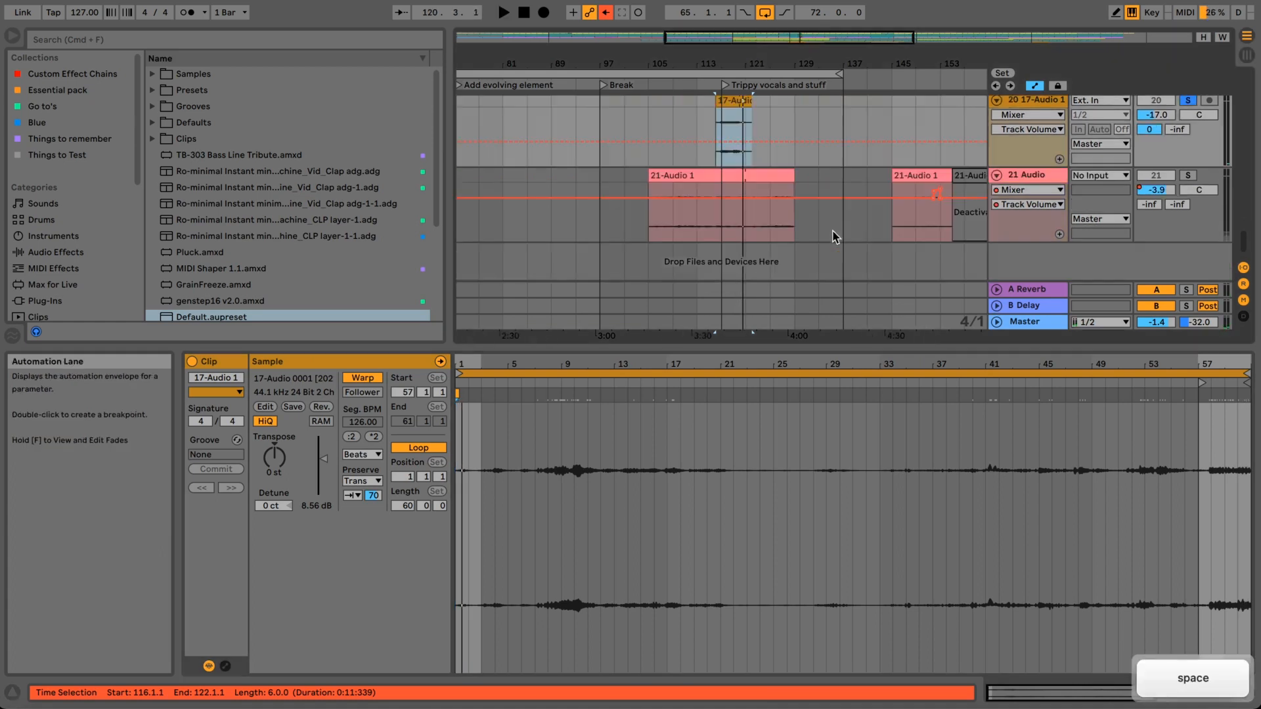
click(1188, 176)
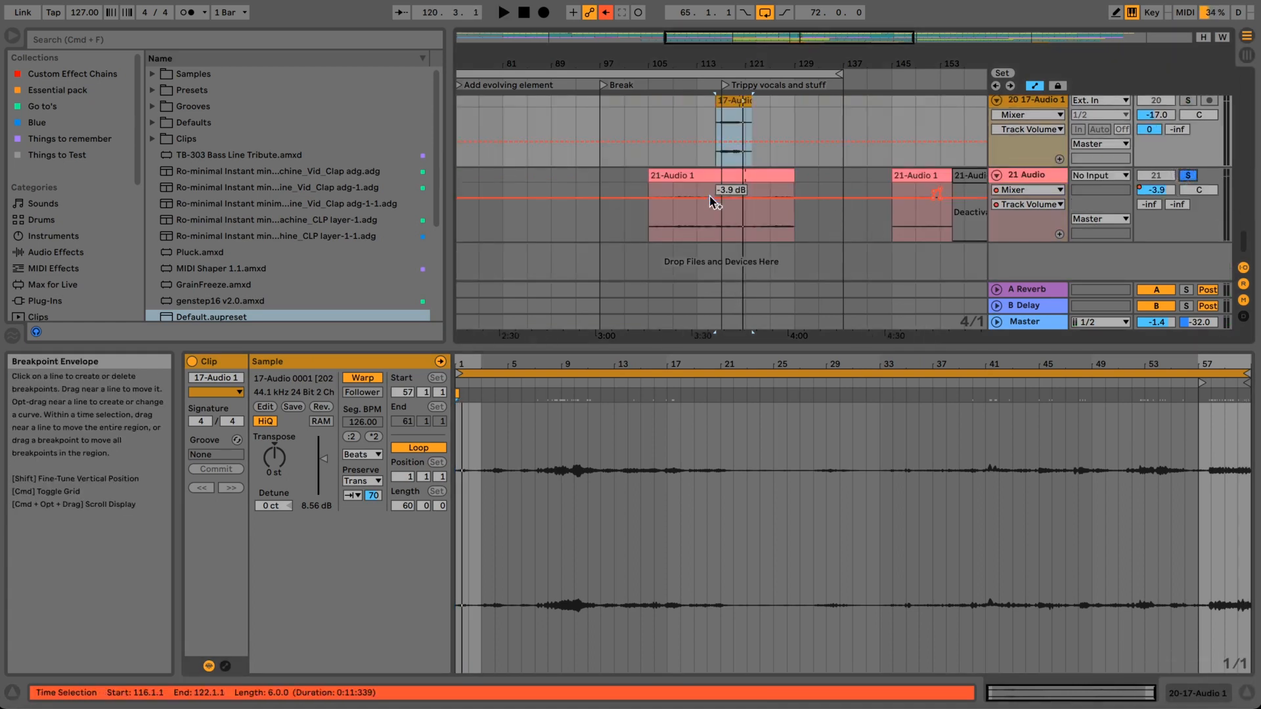
click(652, 209)
key(space)
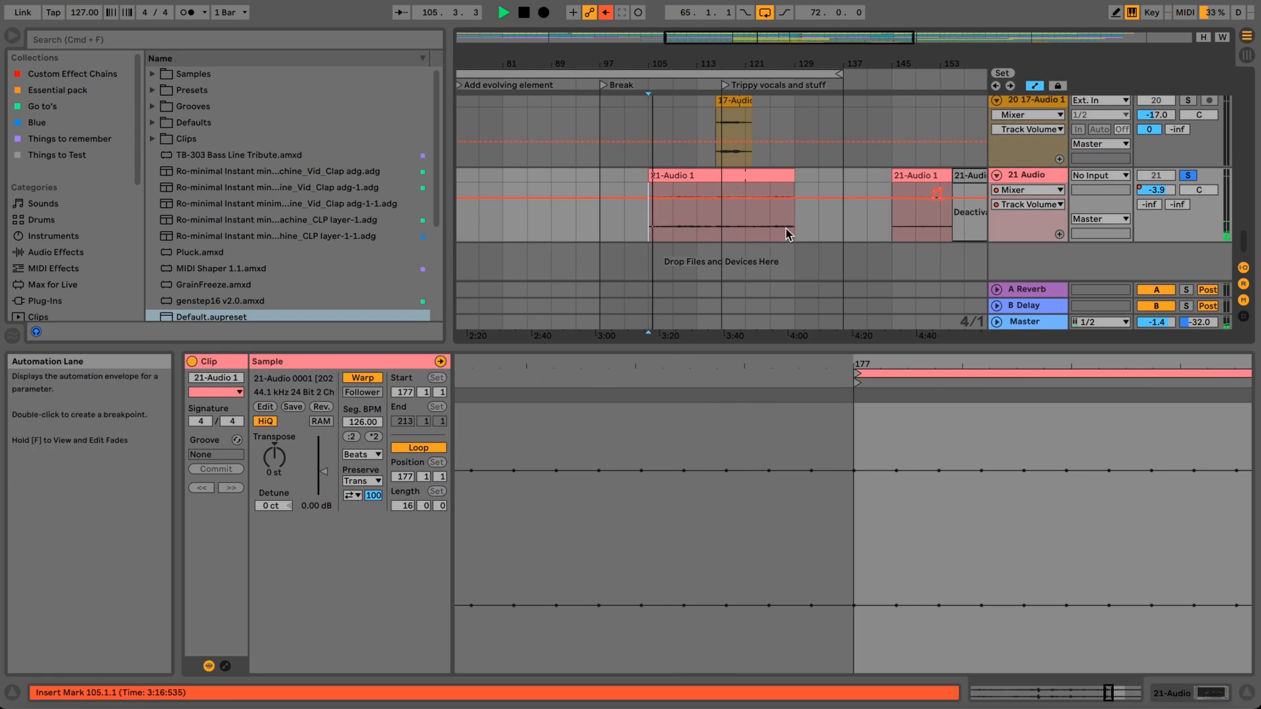
click(1186, 177)
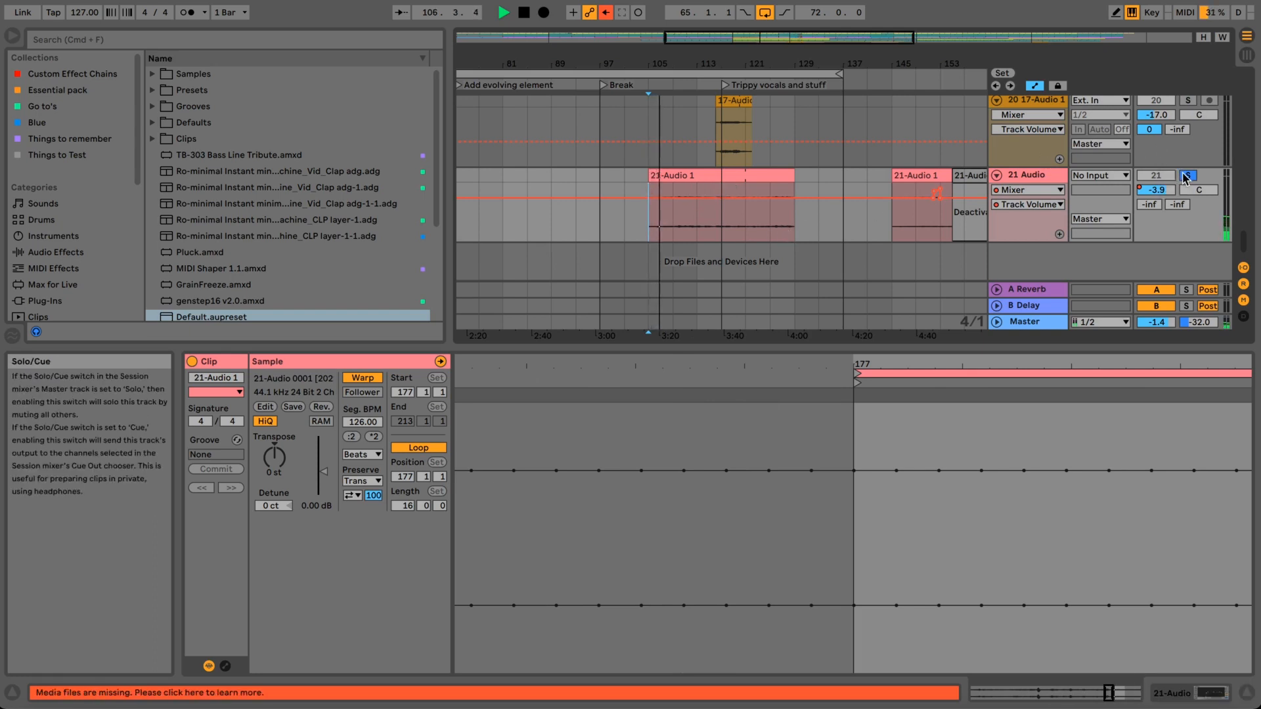
- Compare 21 Audio muted, active in the mix and soloed, with the insert mark at bar 113, and stop playback
click(694, 226)
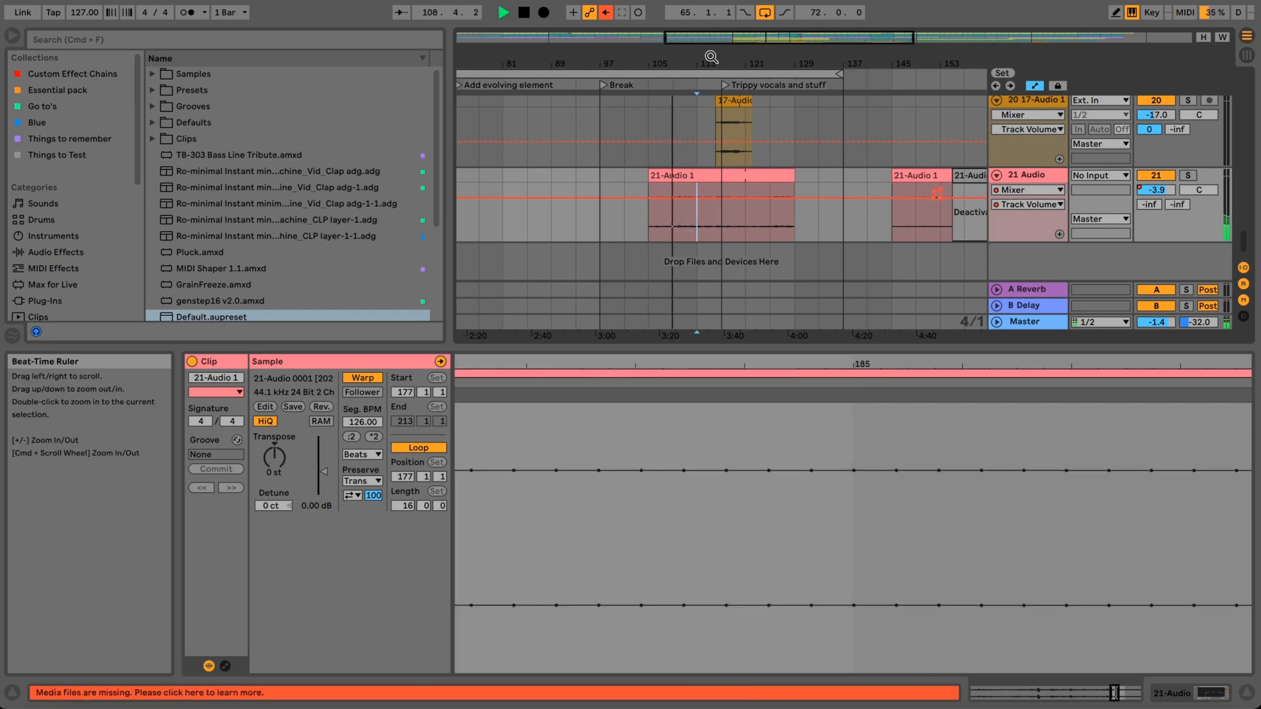
drag(710, 57, 710, 53)
click(1159, 175)
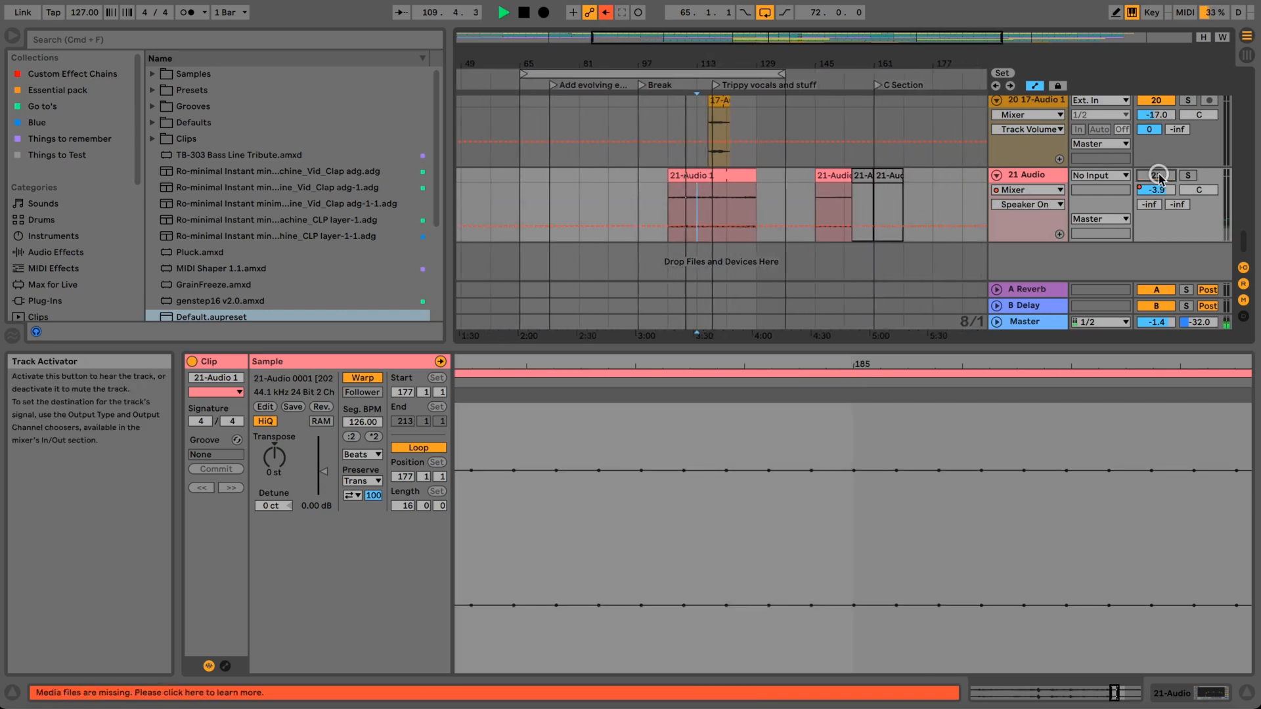
click(1158, 175)
click(1185, 175)
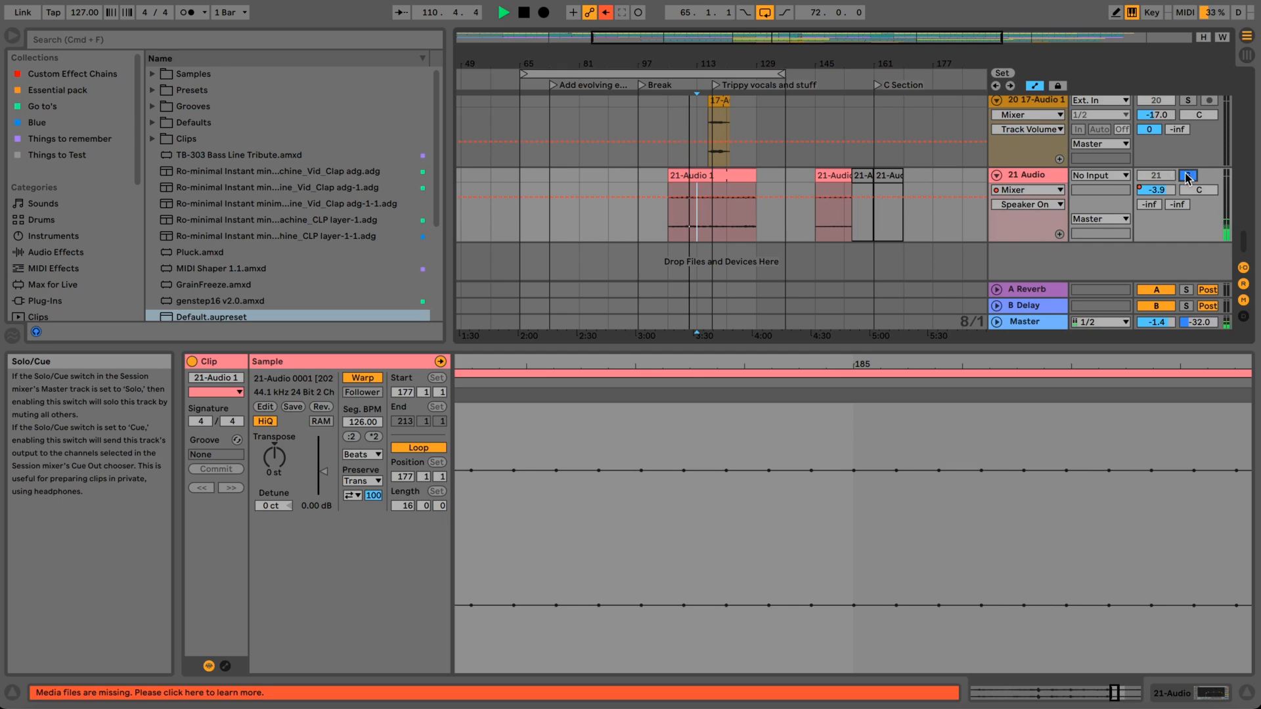
click(1157, 176)
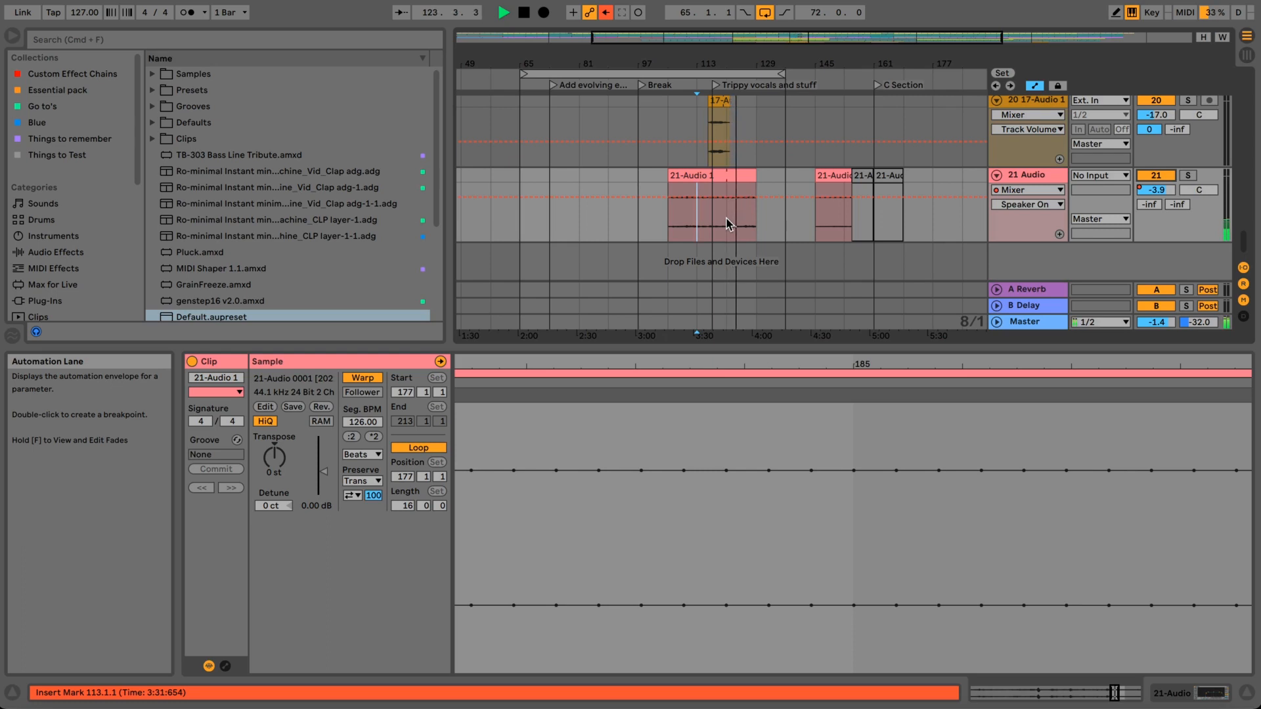
key(space)
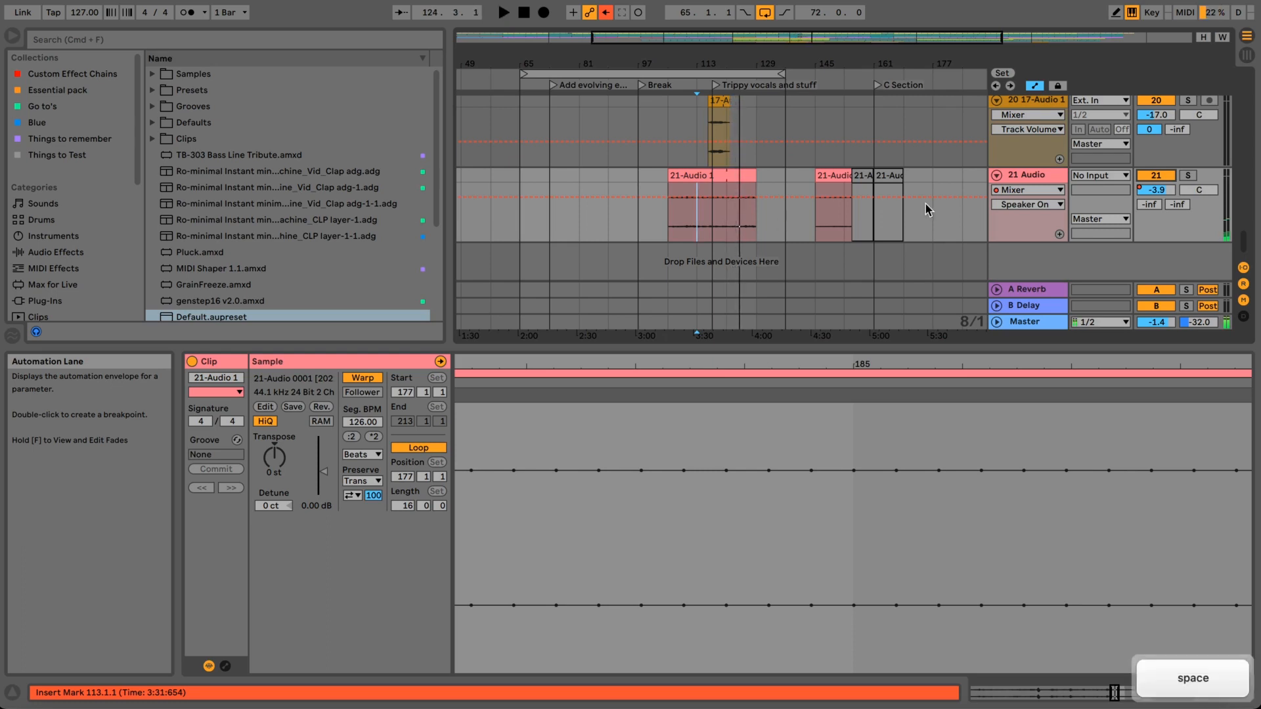
- Solo 21 Audio and replay its first clip from bar 113
click(1187, 175)
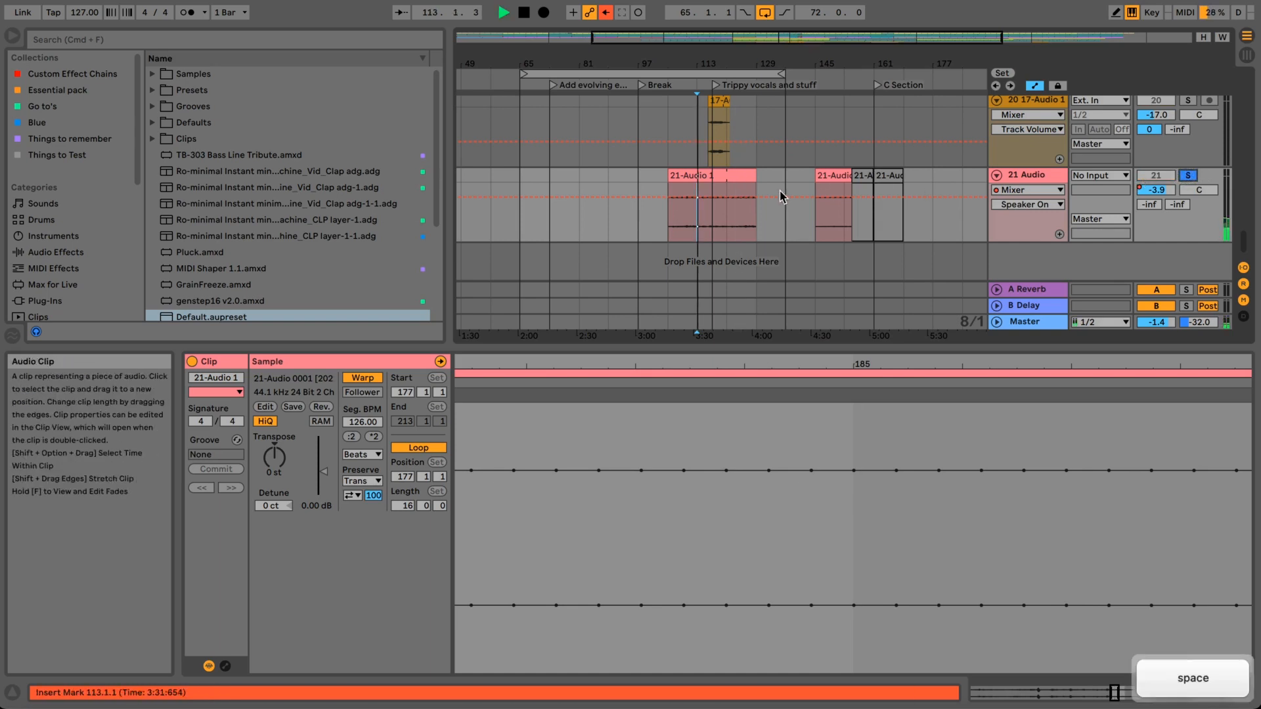
key(space)
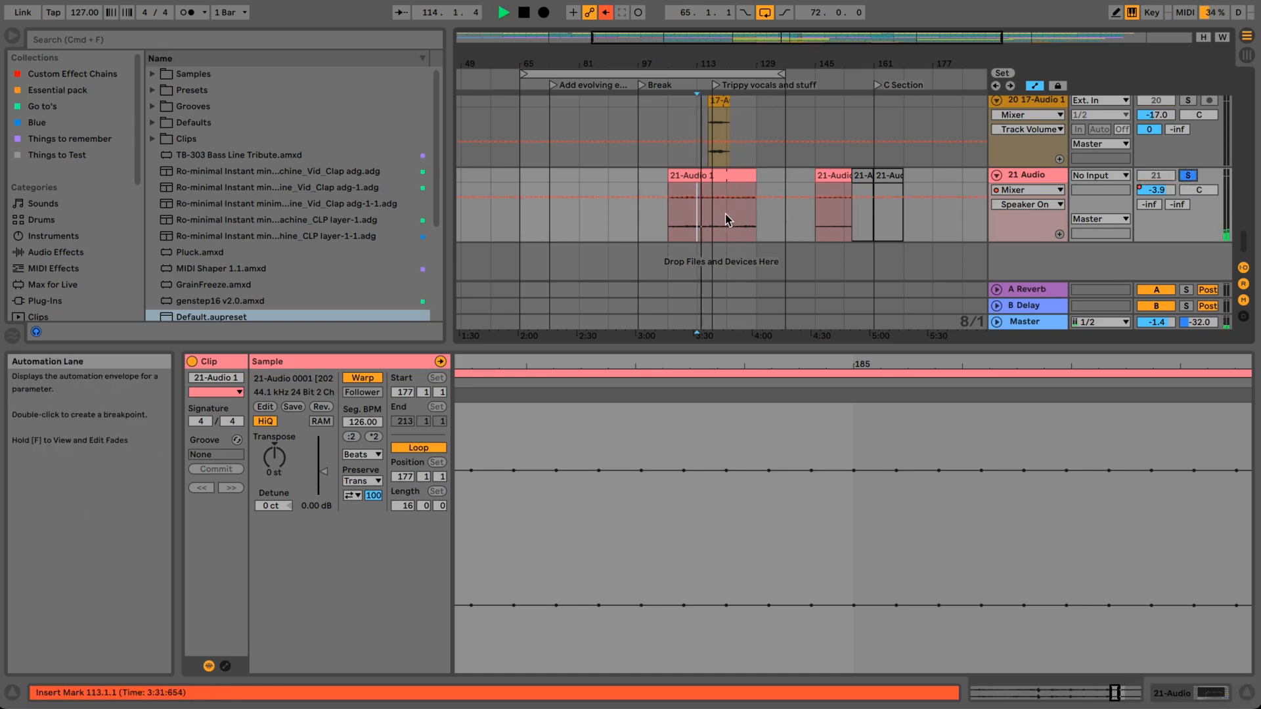
key(space)
- Play the soloed 21 Audio track from bar 145 and inspect the clip that starts there
click(816, 219)
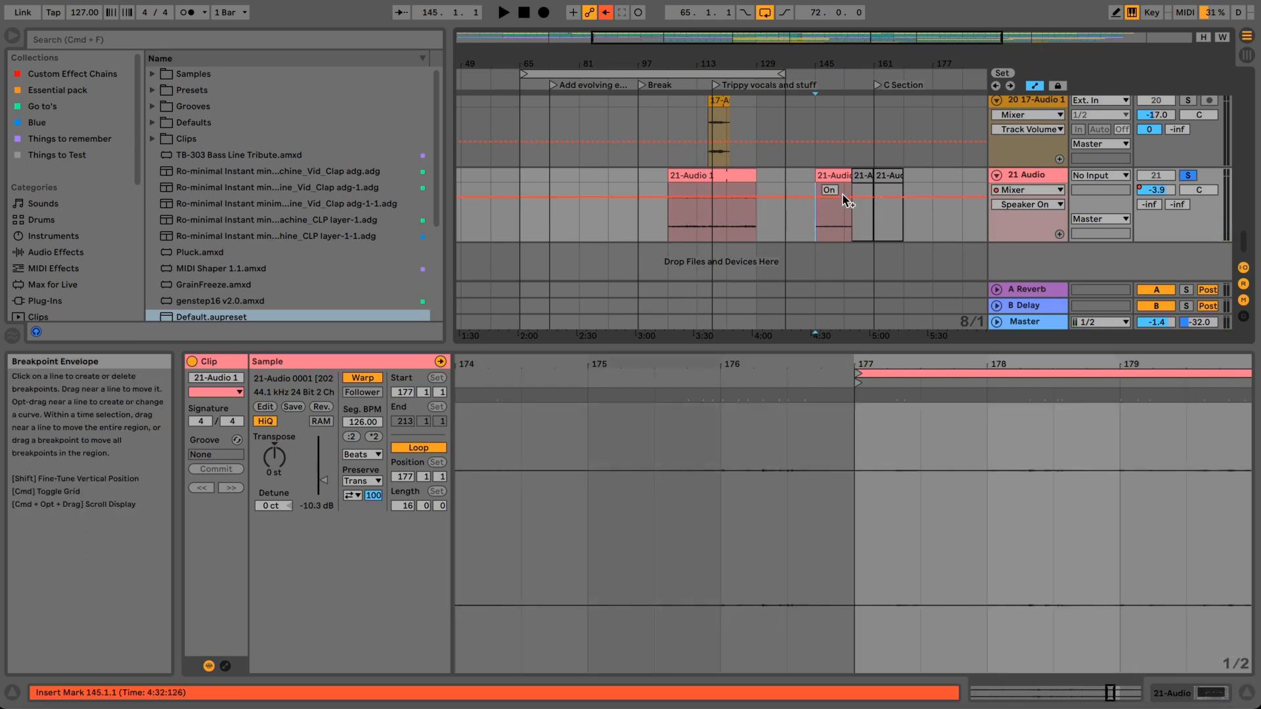
key(space)
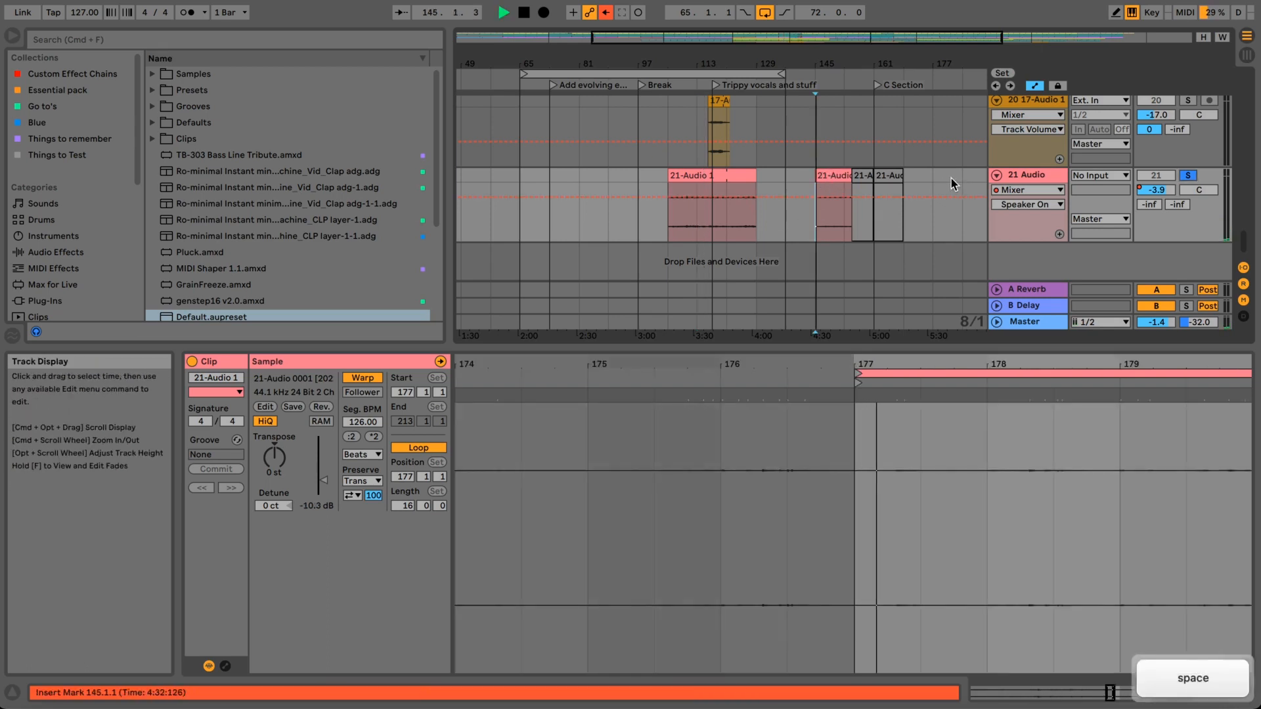
drag(843, 58, 838, 54)
double_click(785, 176)
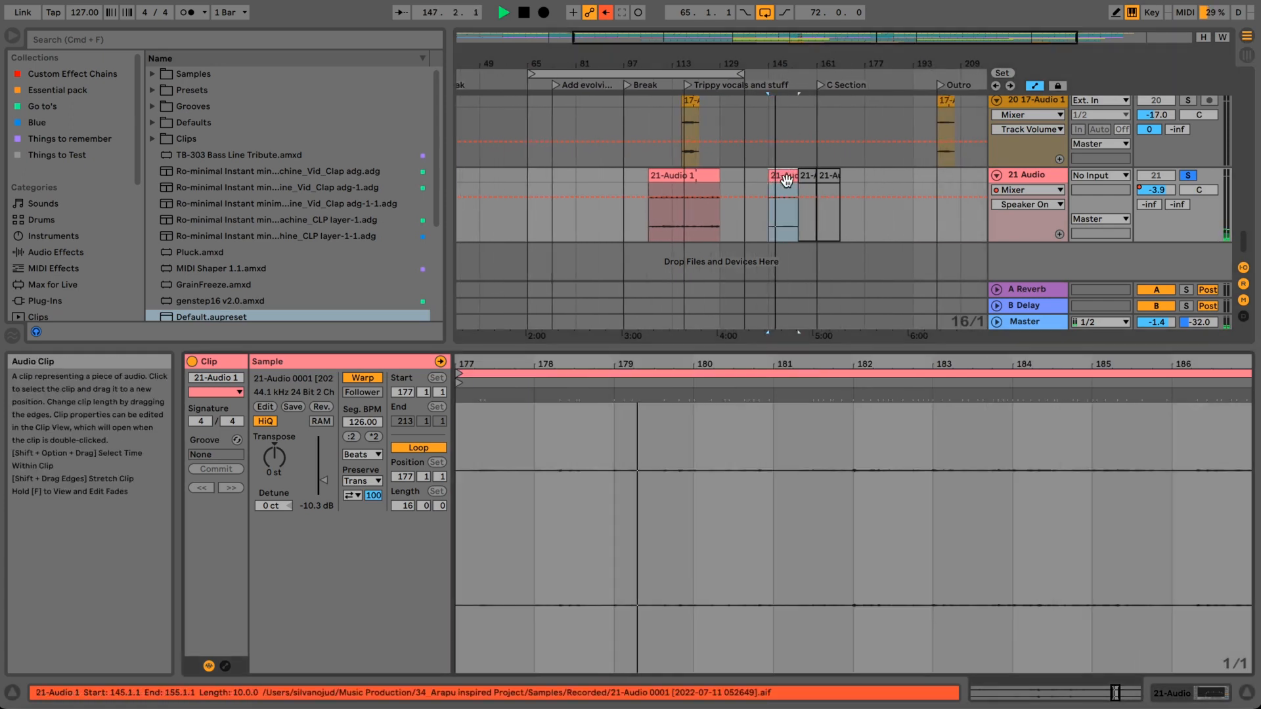
scroll(860, 181, up, 3)
scroll(867, 197, up, 5)
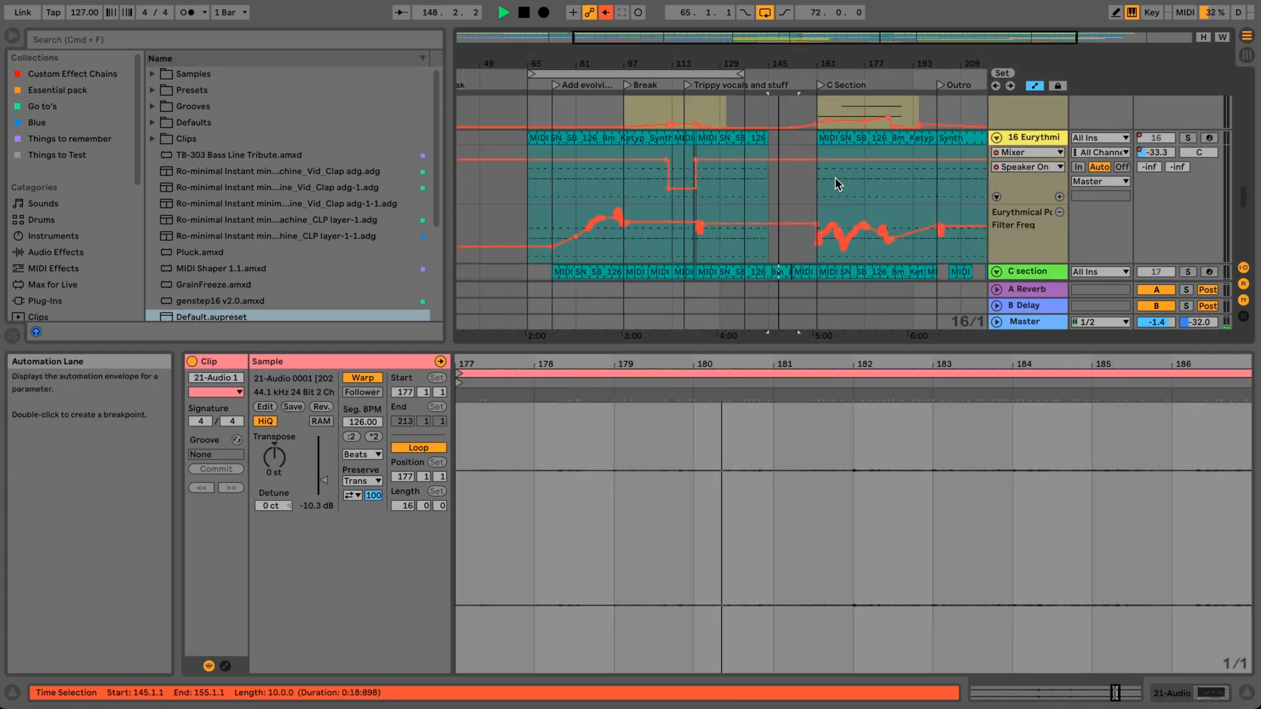
scroll(833, 175, down, 5)
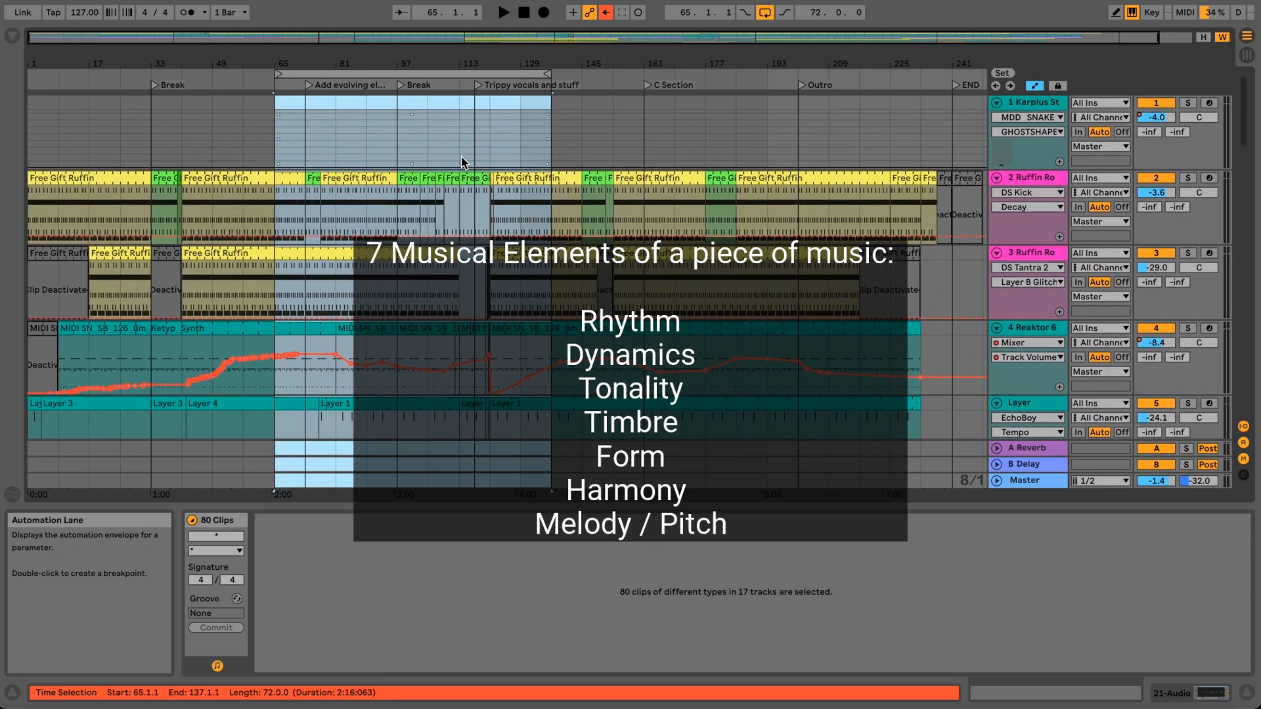
- Look over the arrangement's upper tracks, from 1 Karplus St down to 10 606 Core, to review the musical elements
scroll(590, 282, down, 3)
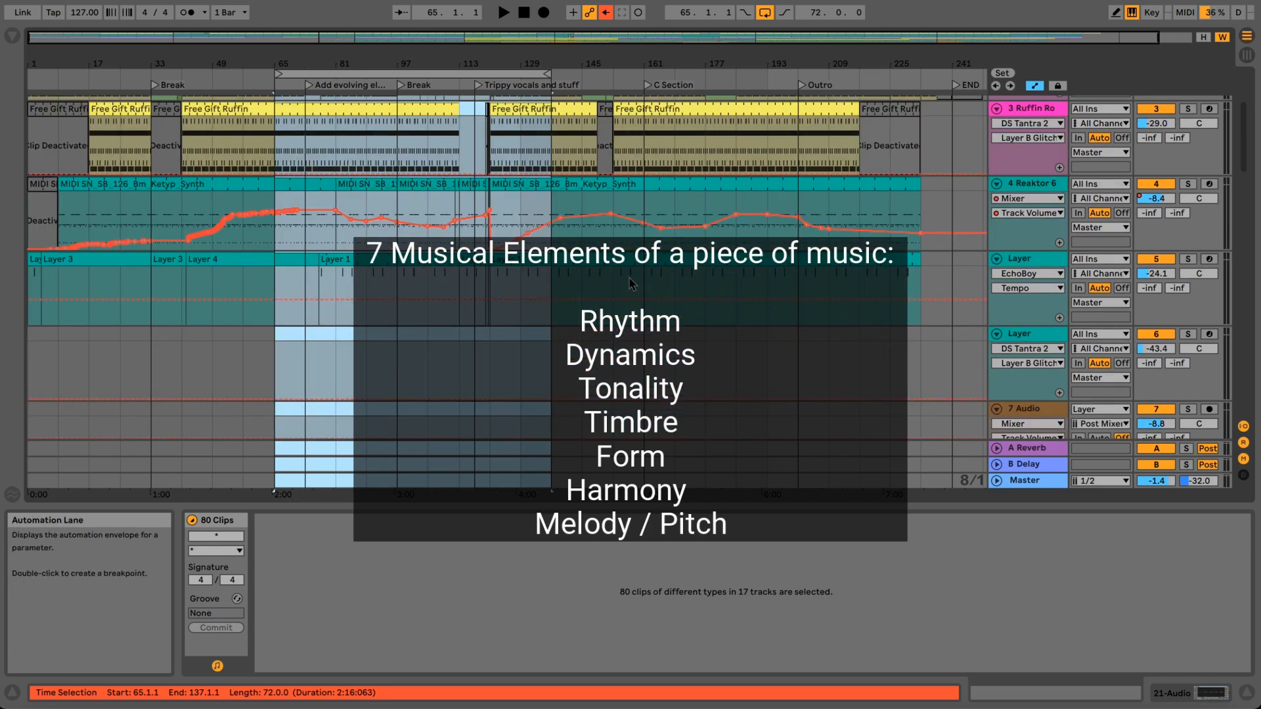
scroll(693, 289, down, 1)
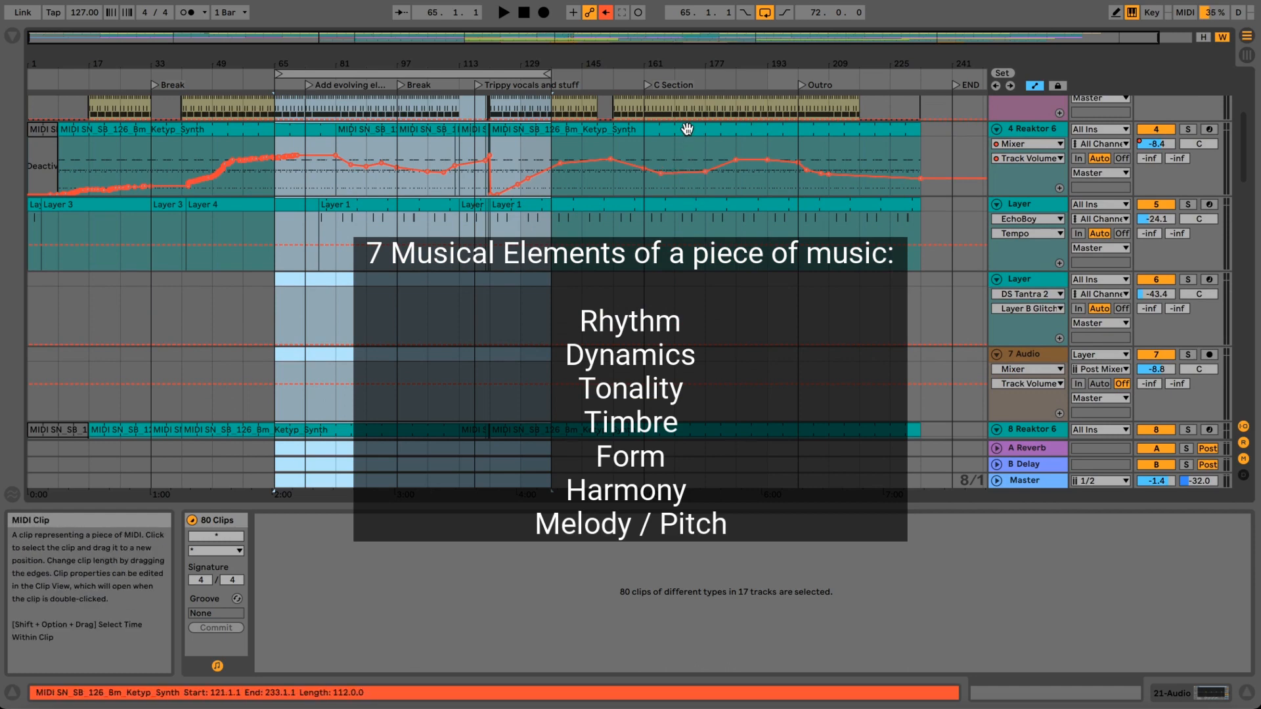
scroll(711, 282, down, 3)
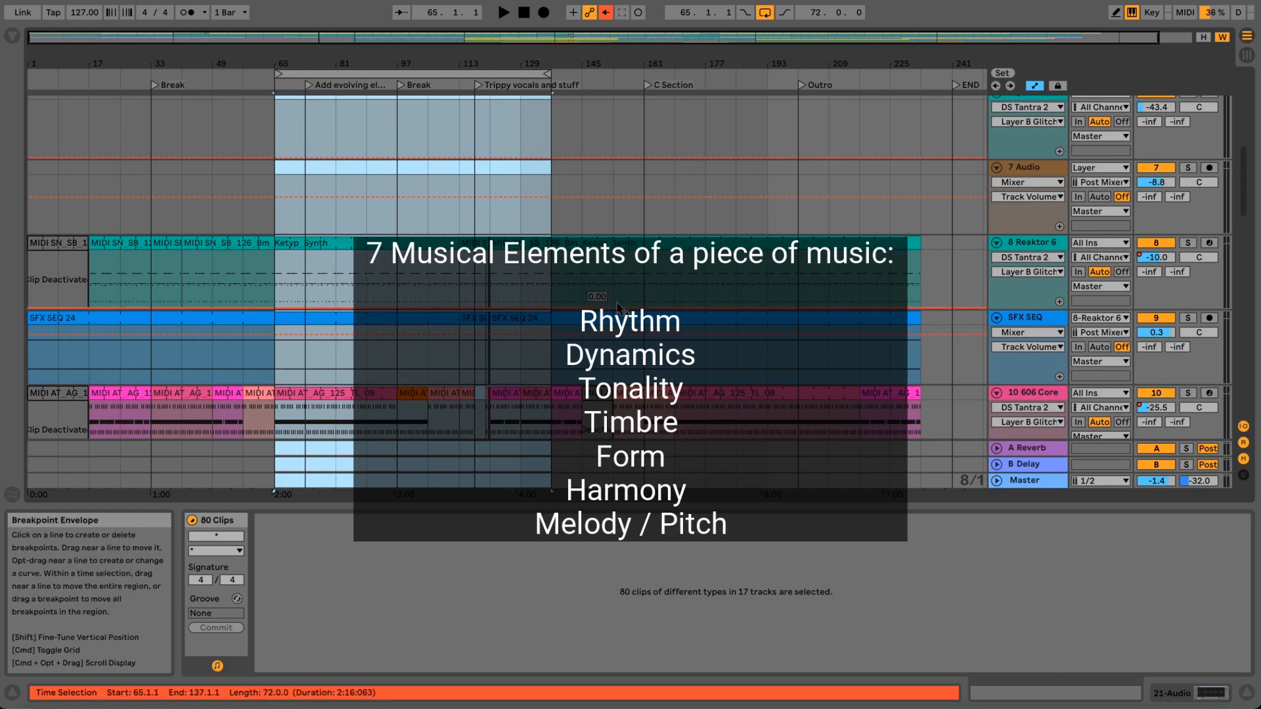
scroll(618, 308, down, 4)
scroll(618, 308, up, 10)
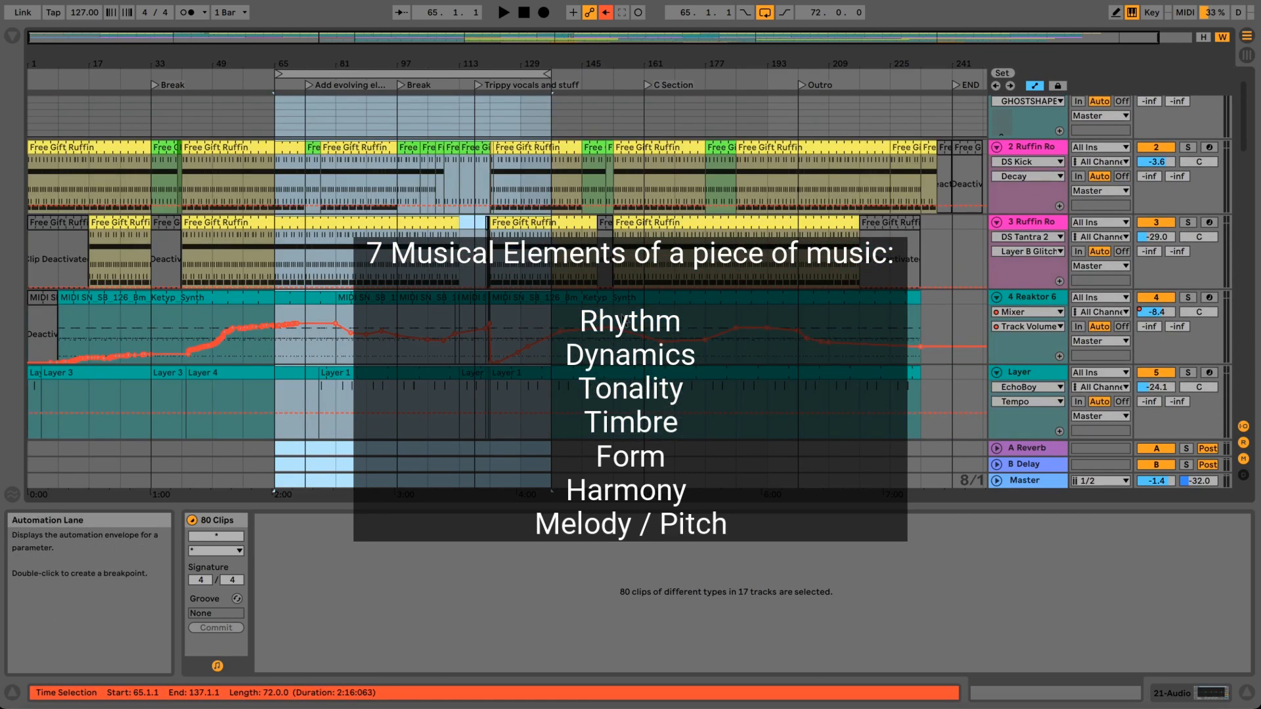
scroll(624, 318, down, 1)
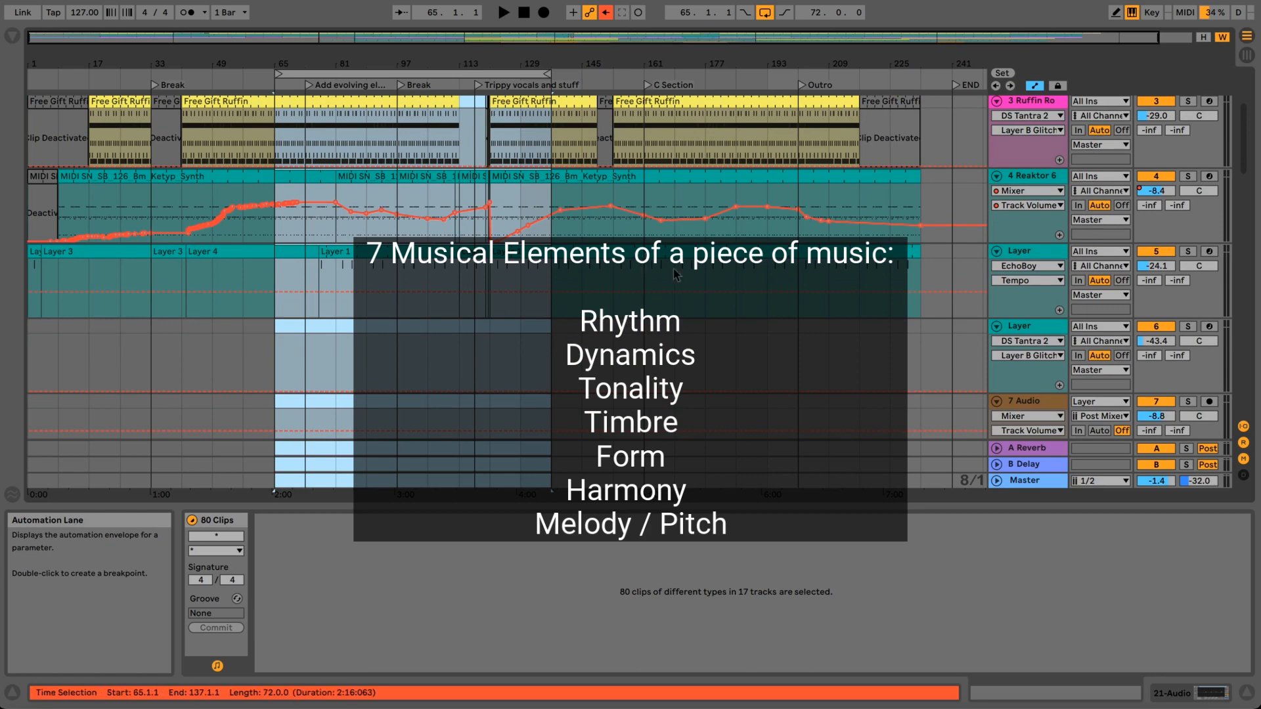
scroll(969, 279, down, 3)
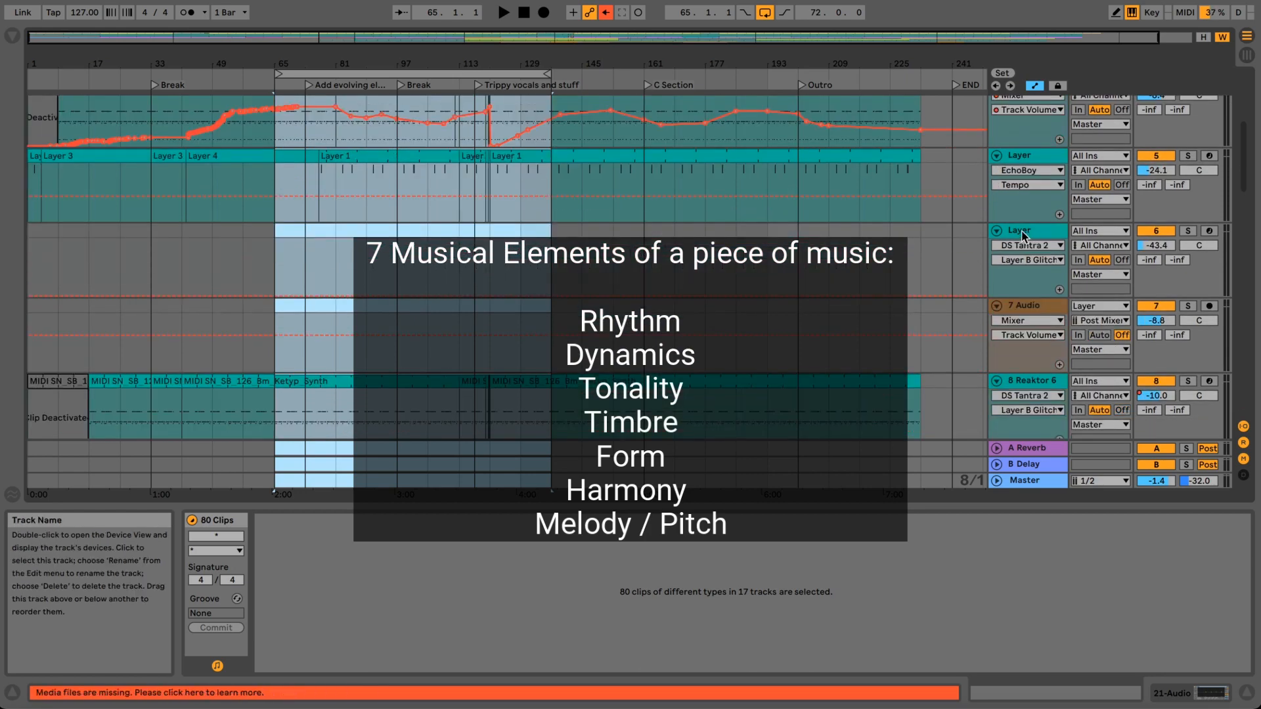
scroll(662, 263, up, 3)
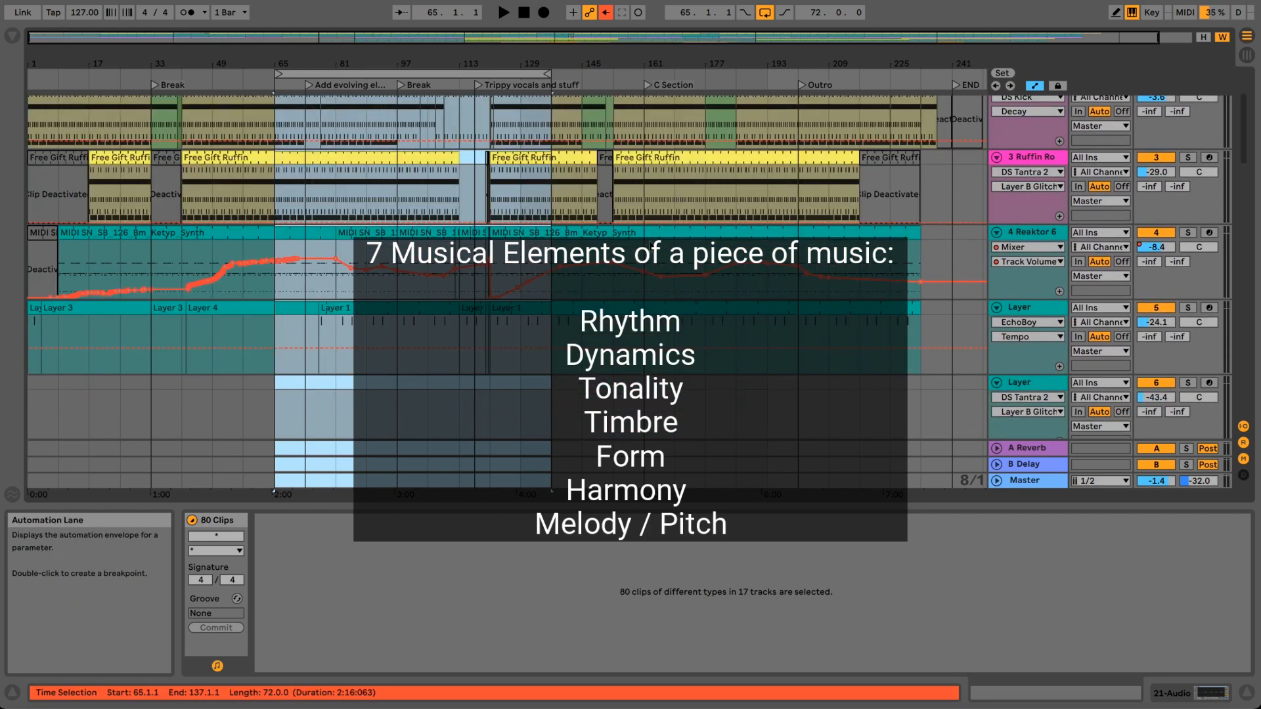
- Solo the 4 Reaktor 6 track, audition it from bar 65, and unsolo it
click(1071, 234)
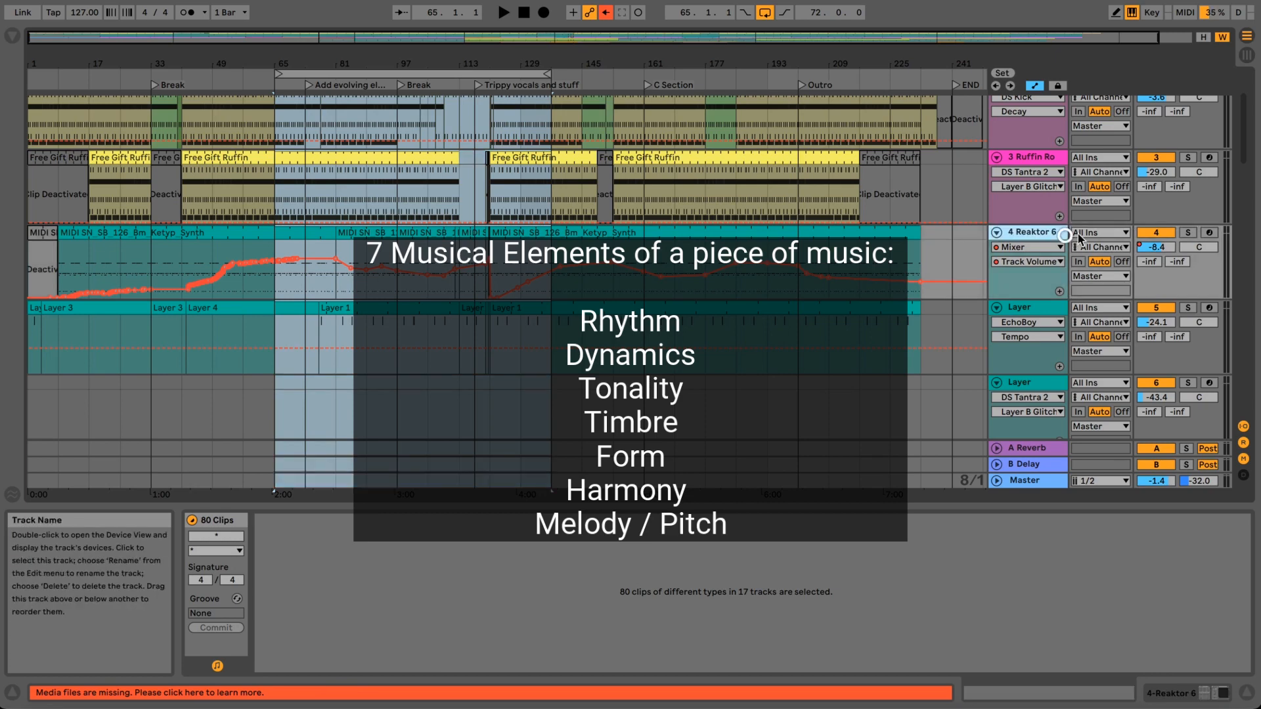
click(1188, 232)
key(space)
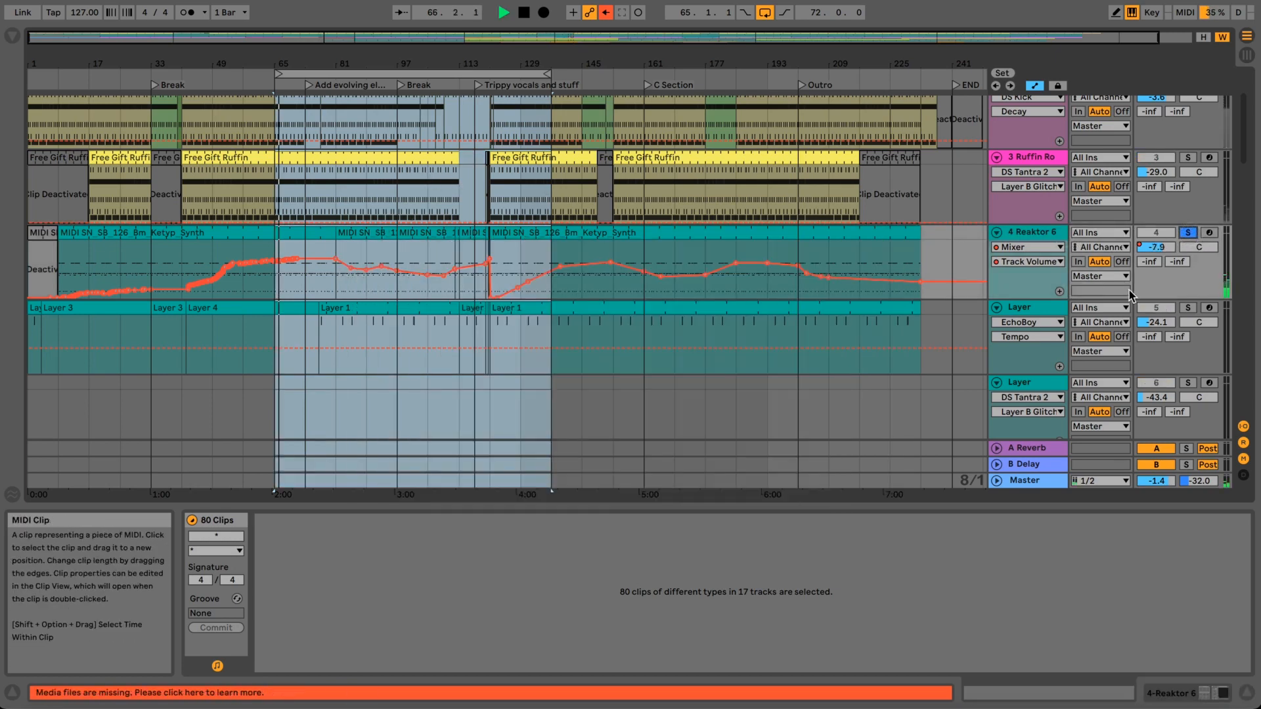
key(space)
key(space)
click(1188, 233)
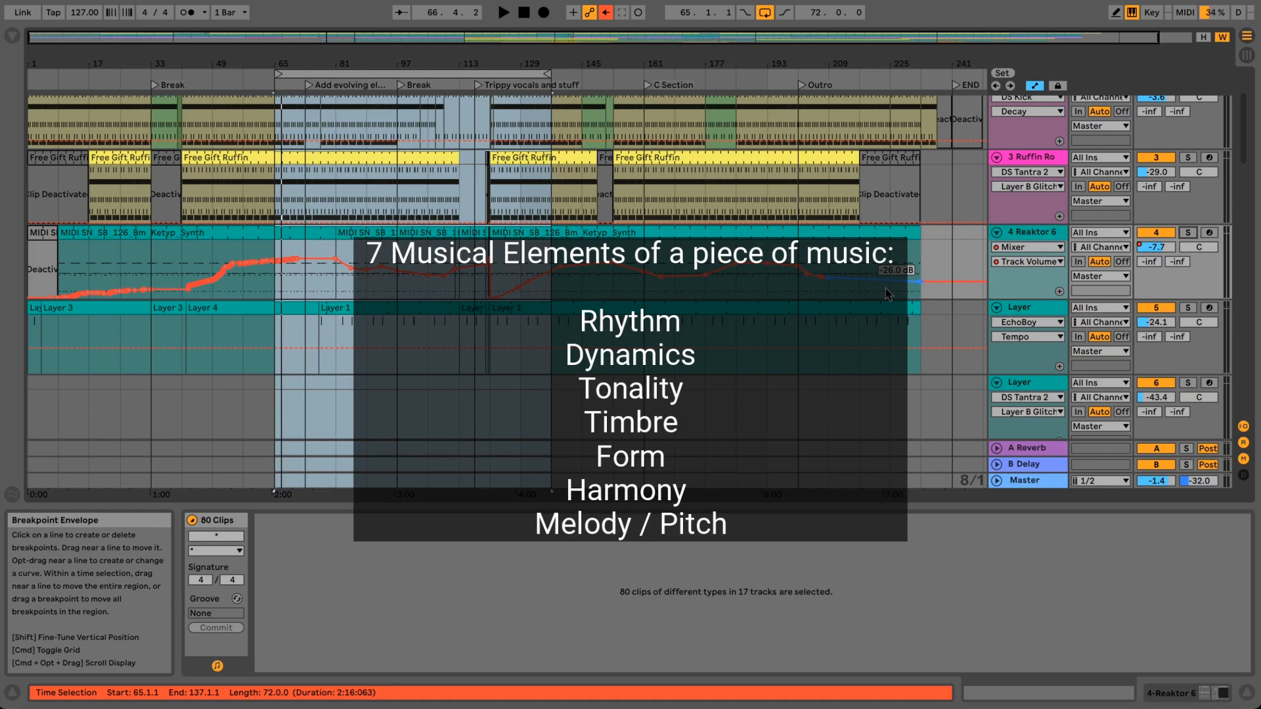
- Review the tracks down to 13 Drifting and select the 2 Ruffin Ro track
scroll(397, 390, down, 10)
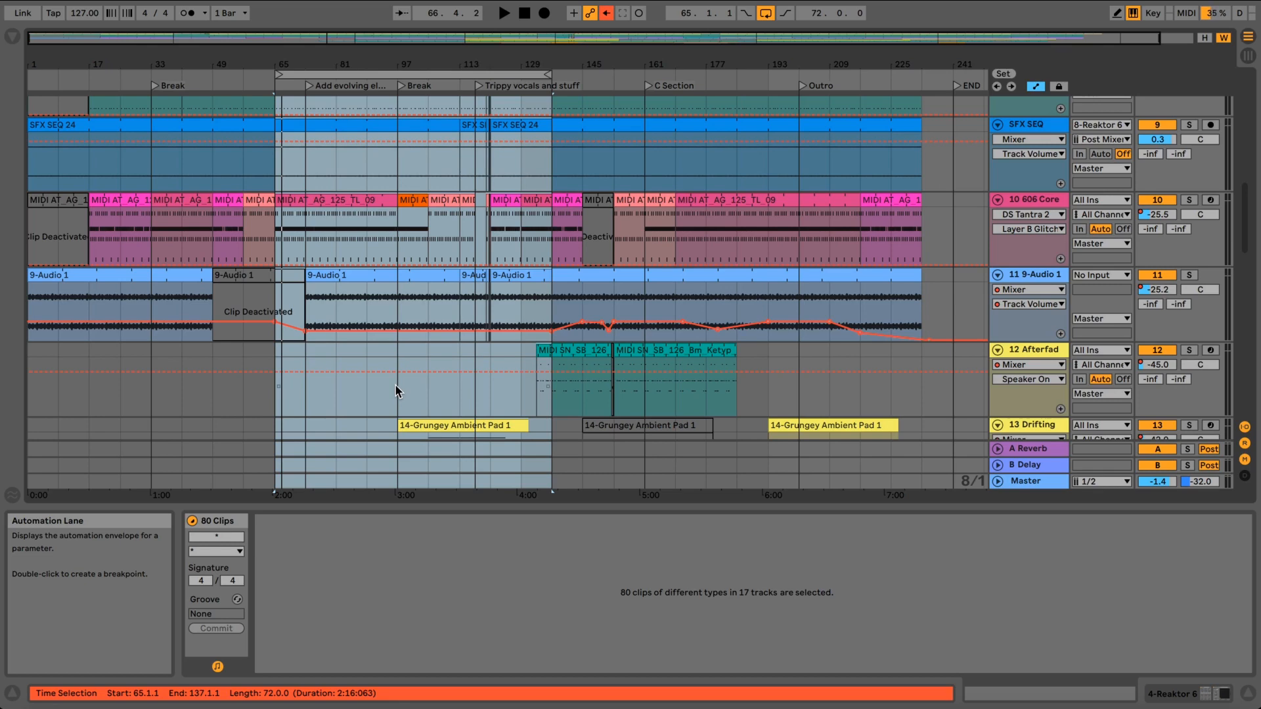
scroll(402, 302, up, 10)
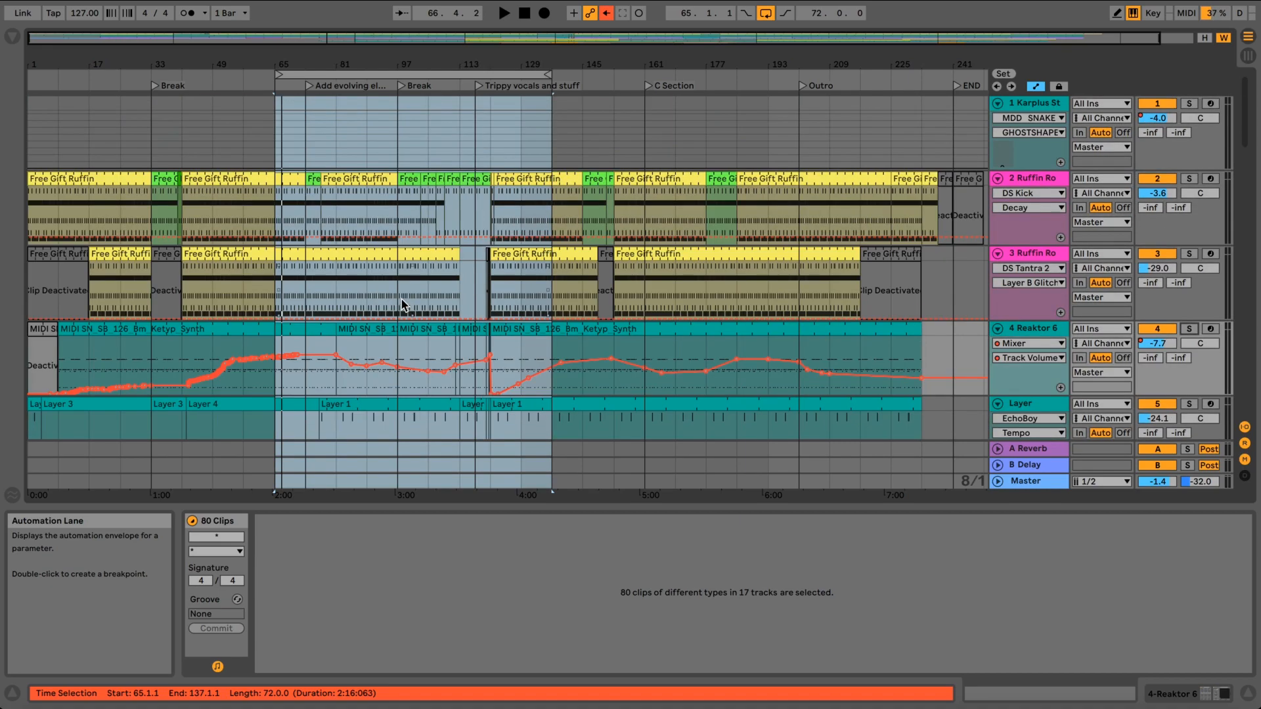
click(1042, 177)
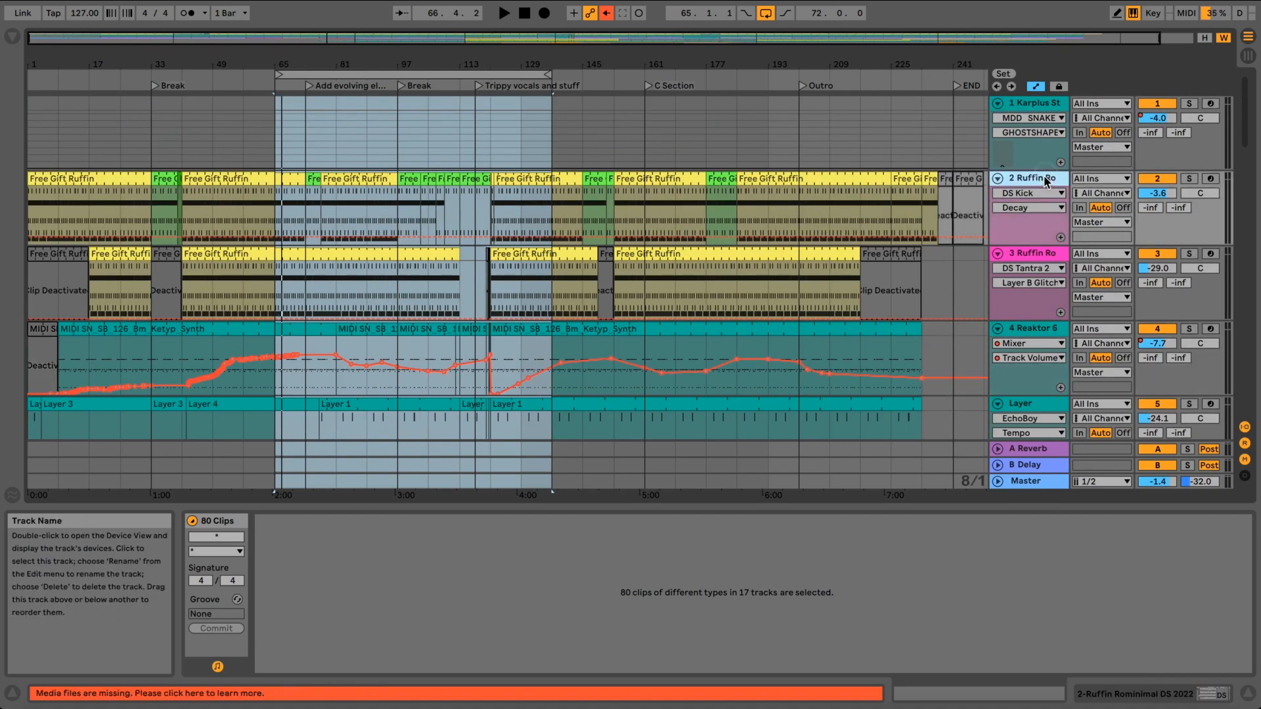